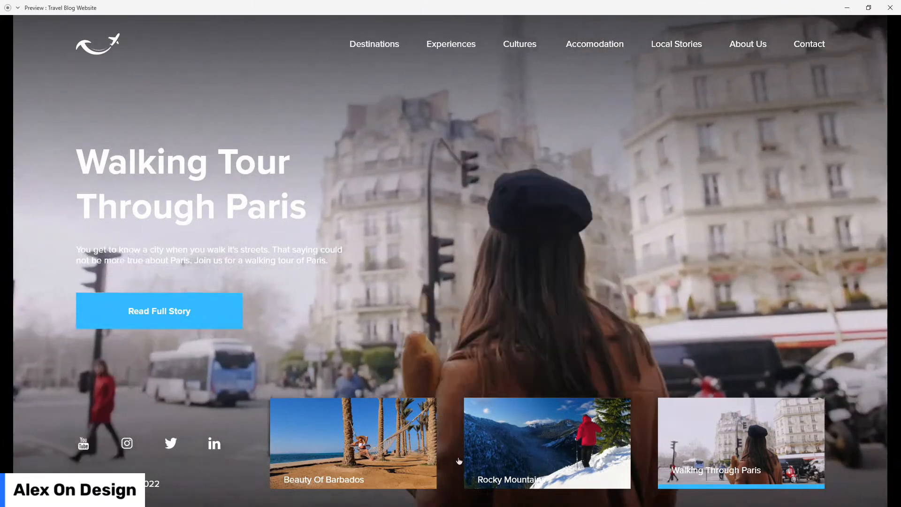
# Step: Play through the travel blog prototype by switching between the Barbados, Rocky Mountains and Paris story thumbnails, and close the preview
pyautogui.click(398, 450)
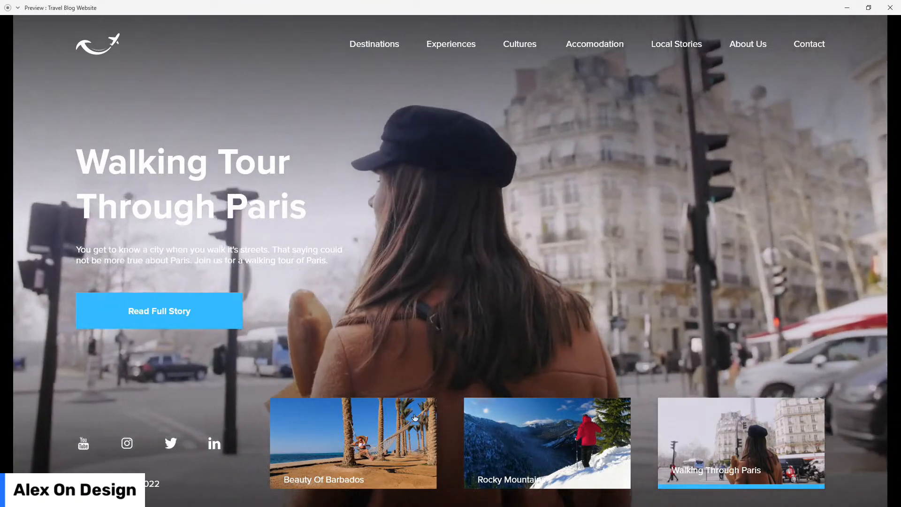
pyautogui.click(415, 418)
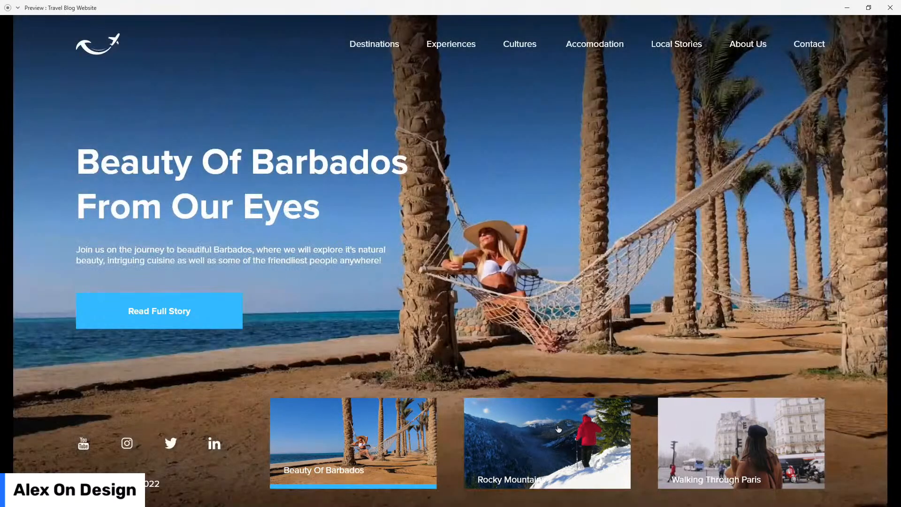
pyautogui.click(557, 426)
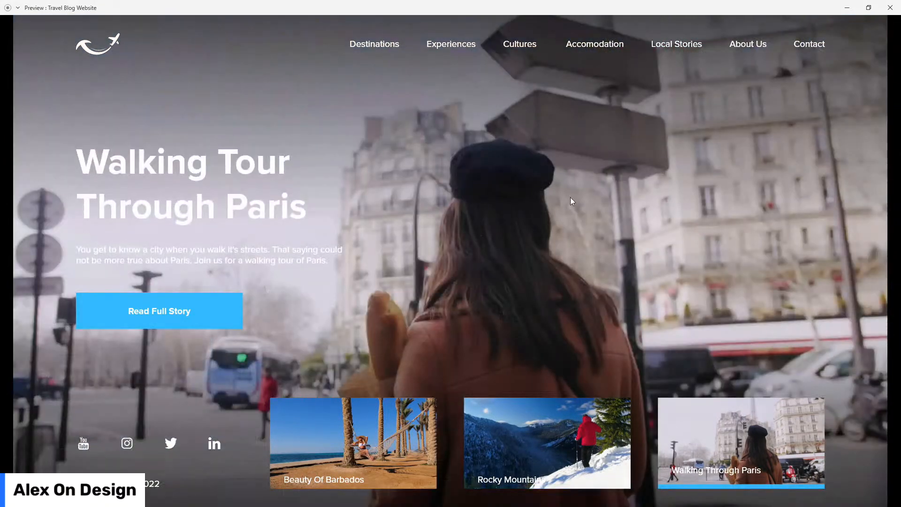
pyautogui.click(404, 433)
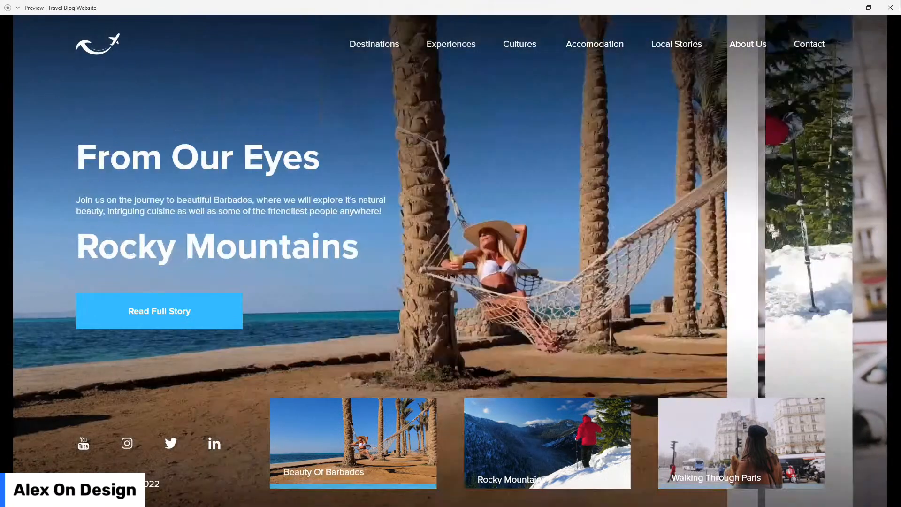
pyautogui.click(890, 7)
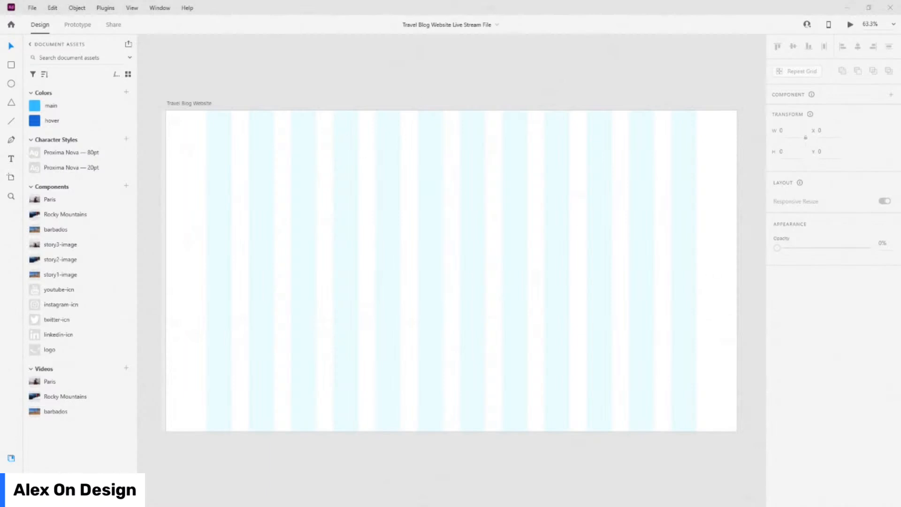
# Step: Switch to the browser and review the stock footage and logo in the "Travel Website In Adobe Xd" Envato Elements collection
pyautogui.moveTo(900, 28); pyautogui.dragTo(408, 0)
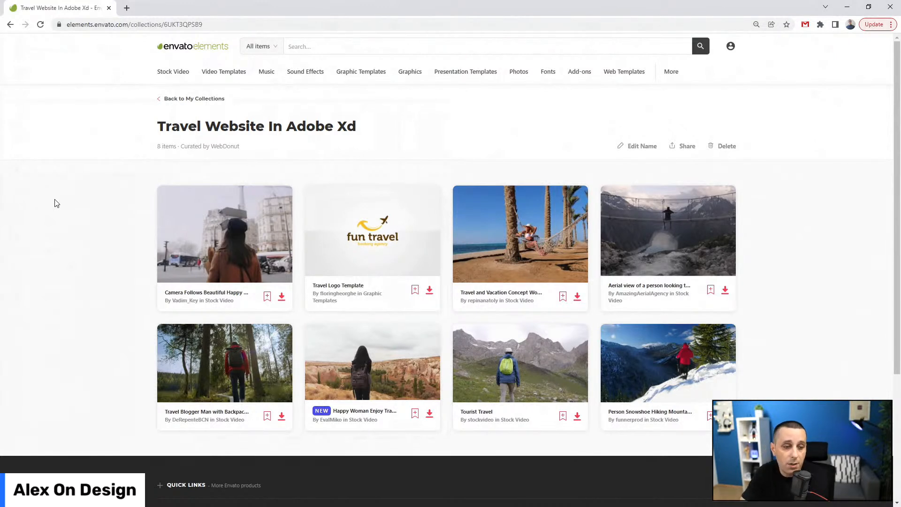
pyautogui.moveTo(211, 227)
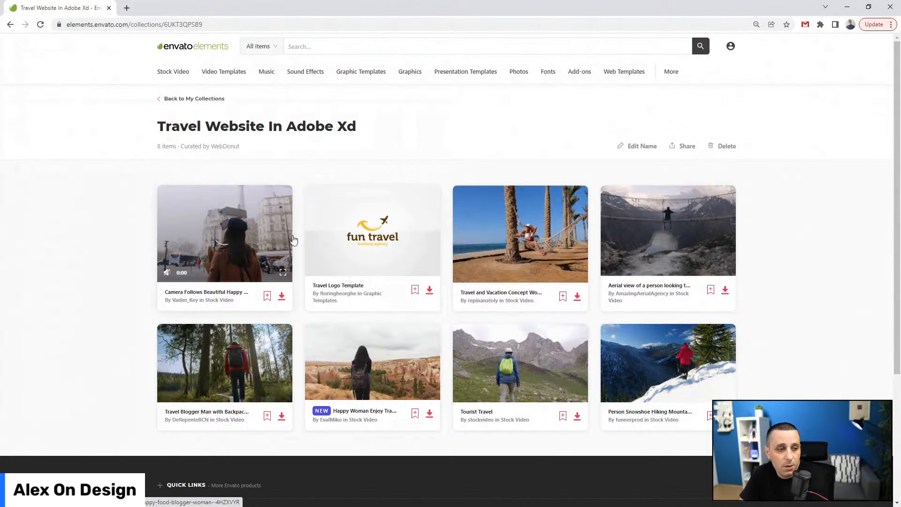
pyautogui.moveTo(658, 345)
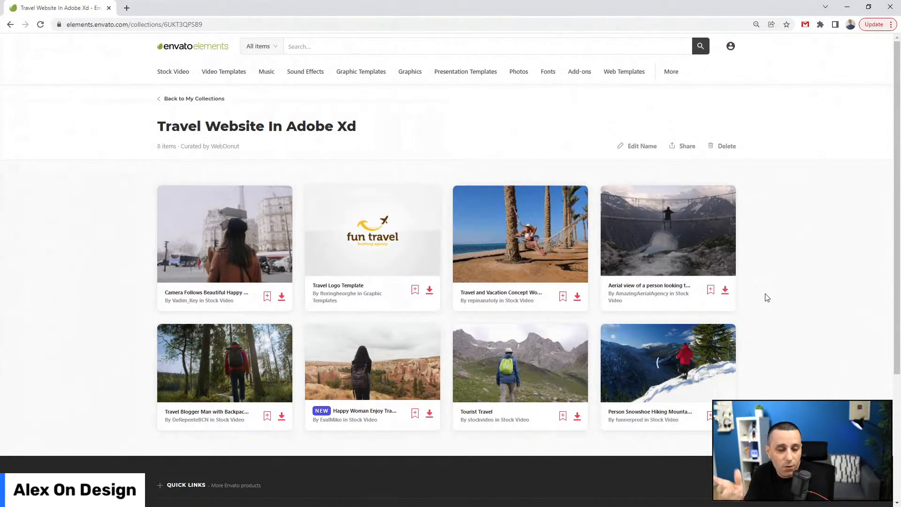
pyautogui.moveTo(117, 5); pyautogui.dragTo(900, 234)
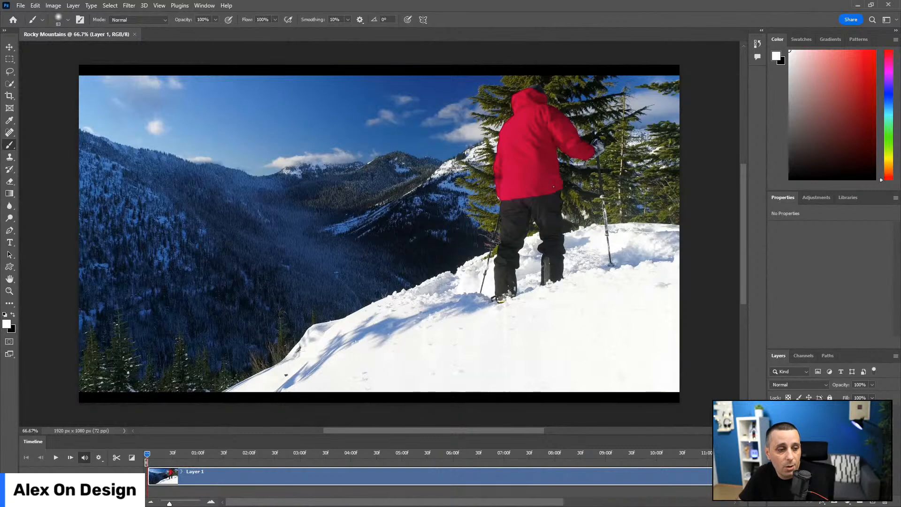
# Step: In Photoshop, scrub the Rocky Mountains video to a frame shortly after the 06:00 mark, checking the picture at full screen
pyautogui.click(10, 63)
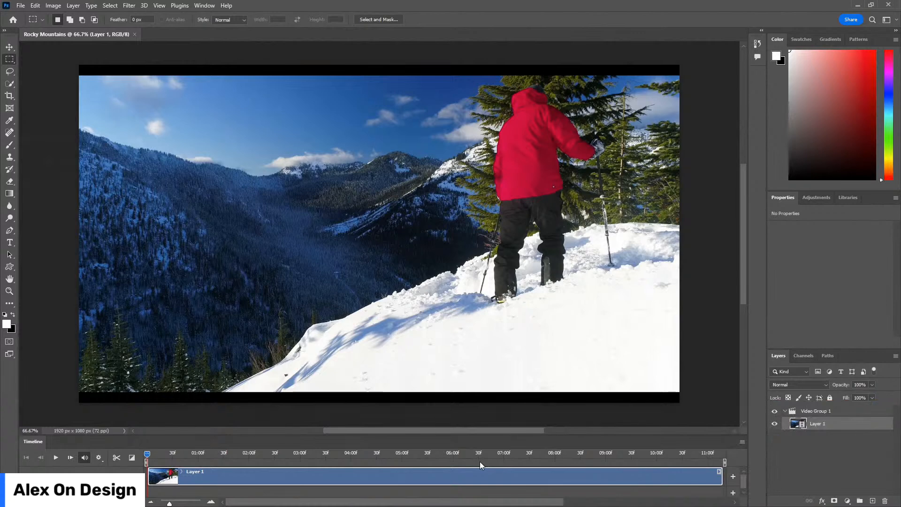
pyautogui.moveTo(147, 454); pyautogui.dragTo(451, 450)
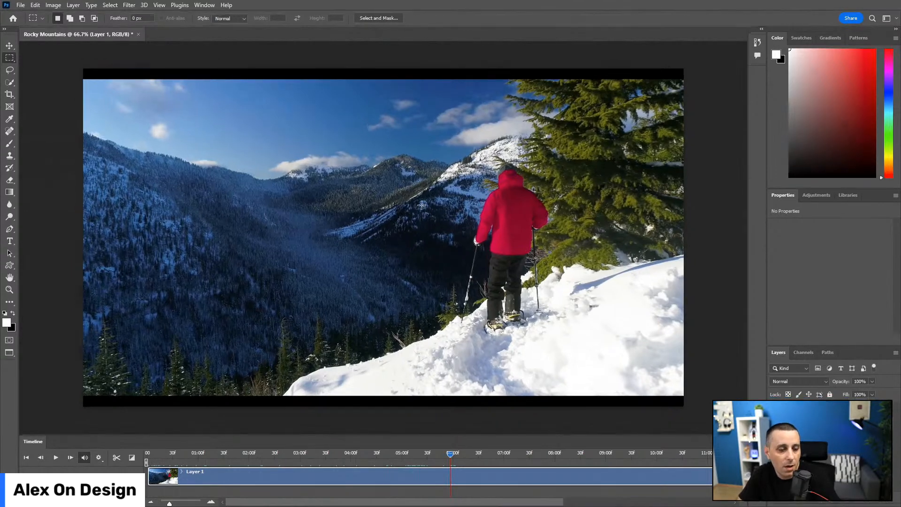
pyautogui.press('f')
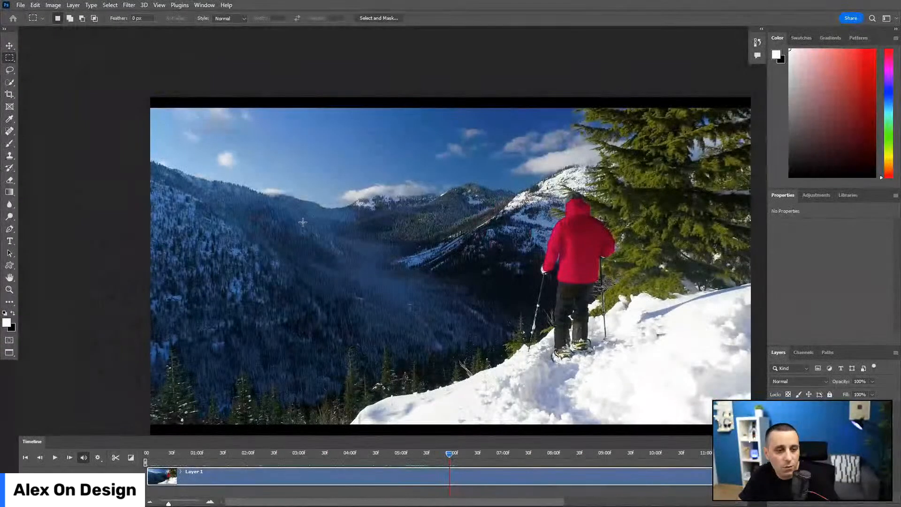
pyautogui.press('f')
pyautogui.hotkey('ctrl', '0')
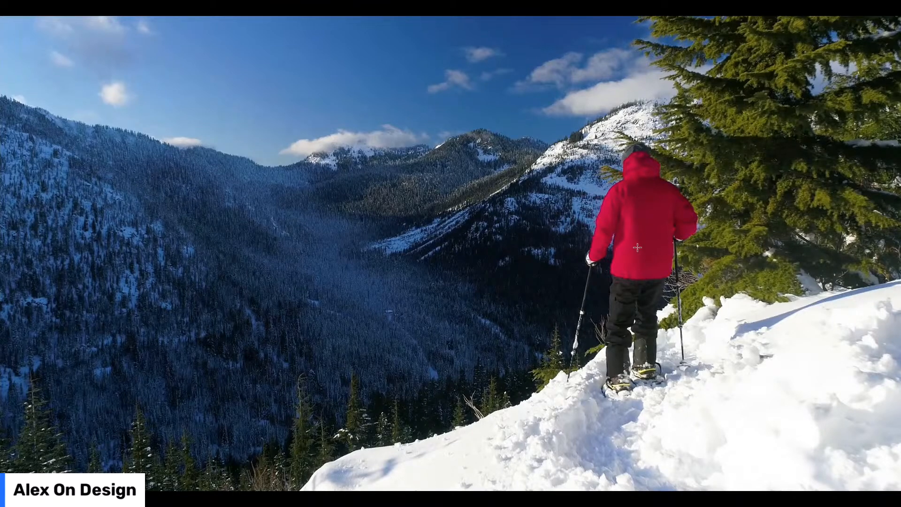
pyautogui.press('f')
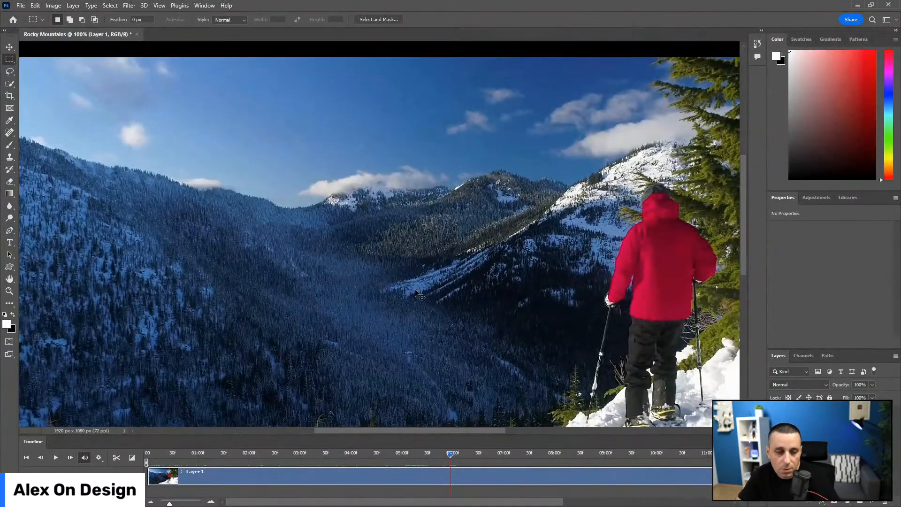
pyautogui.hotkey('ctrl', '0')
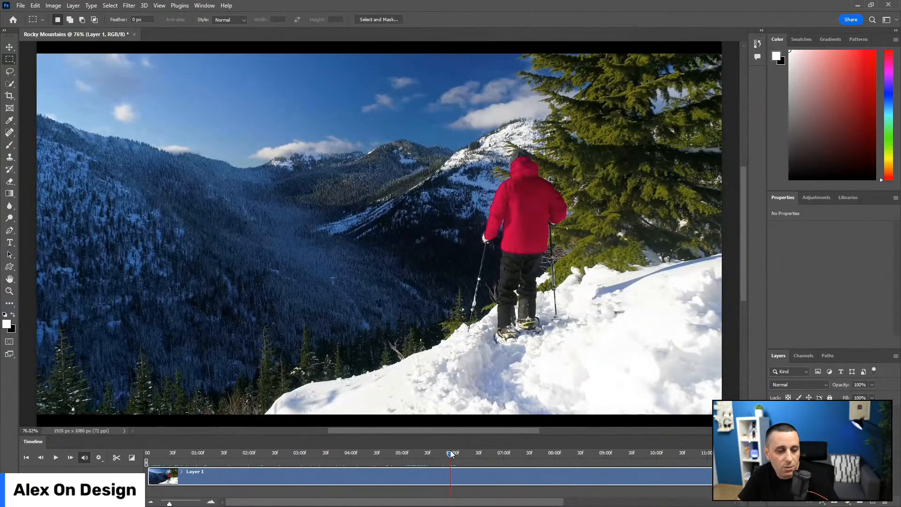
pyautogui.moveTo(457, 452); pyautogui.dragTo(474, 452)
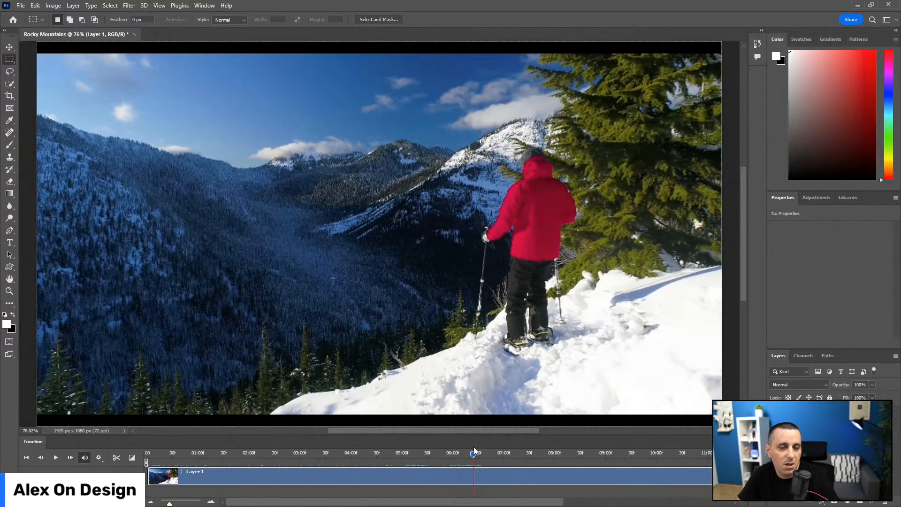
# Step: Look over the export options for the chosen video frame, and close the Rocky Mountains document
pyautogui.click(21, 5)
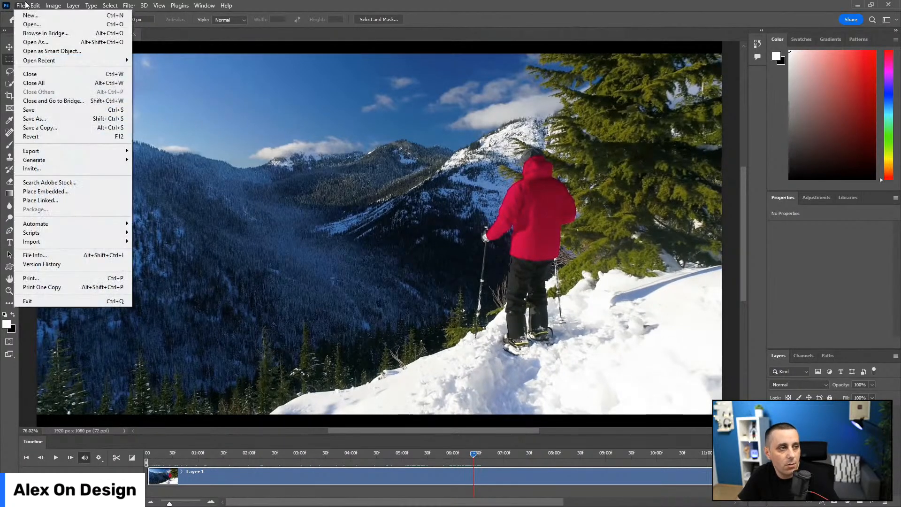
pyautogui.moveTo(82, 153)
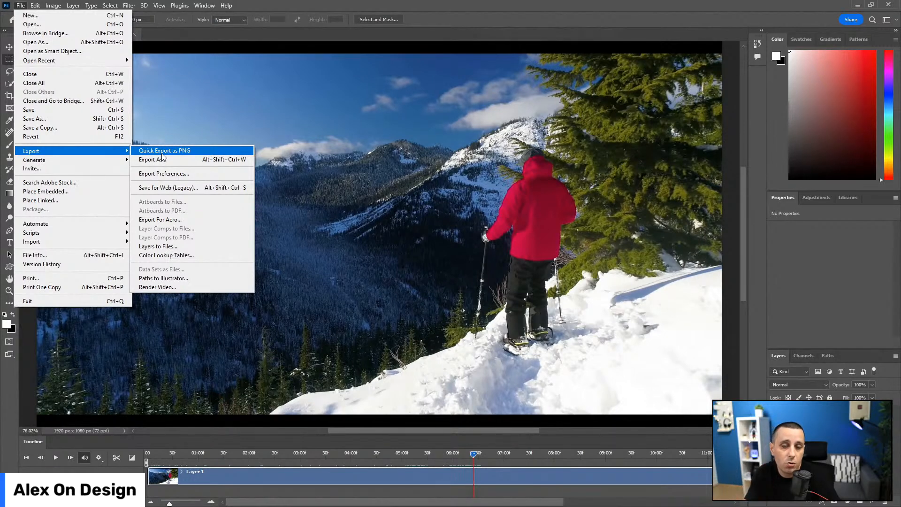
pyautogui.click(459, 4)
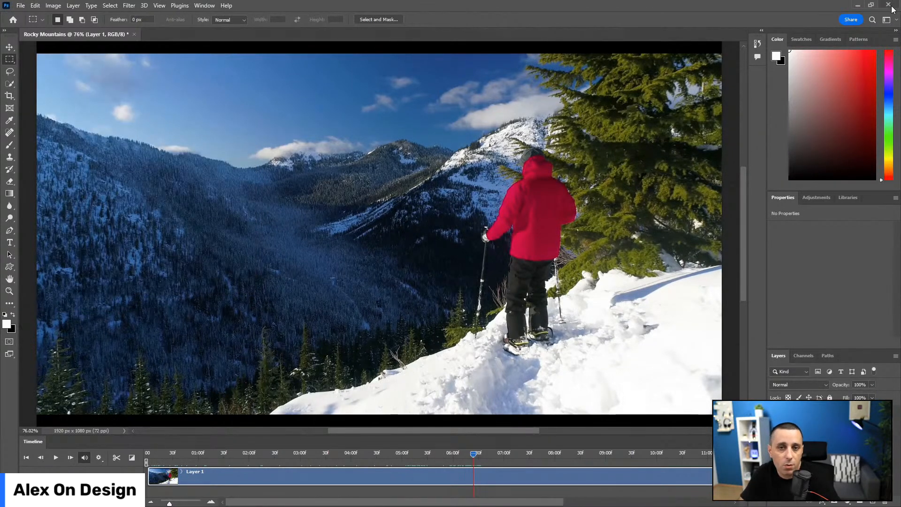
pyautogui.hotkey('ctrl', 'w')
pyautogui.click(447, 189)
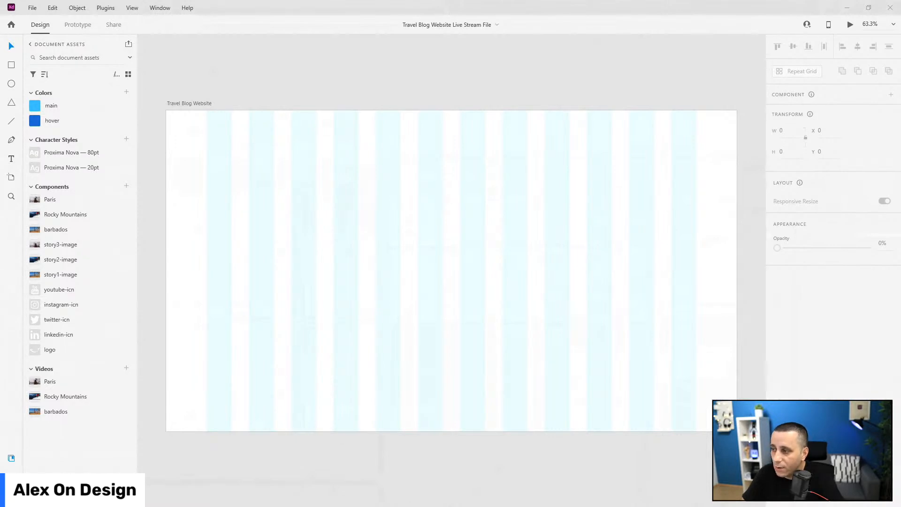
# Step: Lower the opacity of the column grid colour on the Travel Blog Website artboard in Adobe XD
pyautogui.click(184, 104)
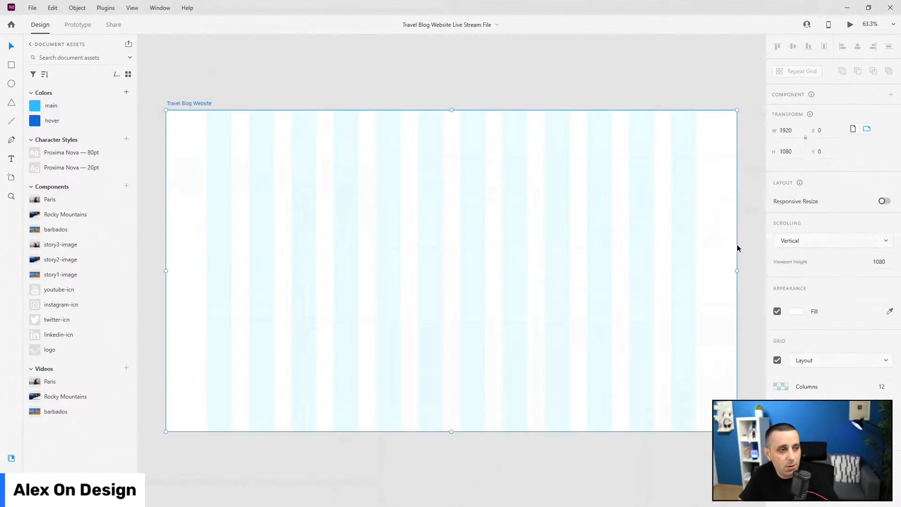
pyautogui.click(782, 387)
pyautogui.moveTo(749, 398); pyautogui.dragTo(748, 400)
pyautogui.click(536, 49)
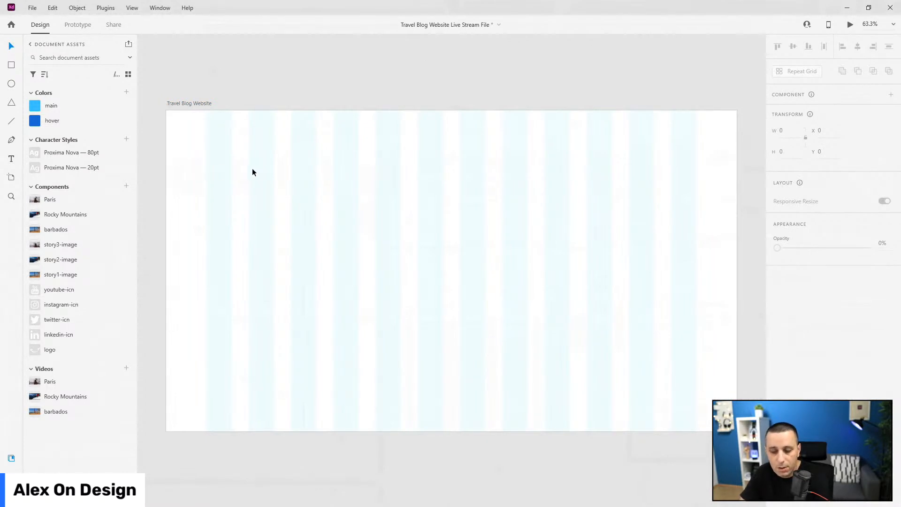
# Step: Try 100% opacity for the artboard's column grid colour #00FFFF, and set it to 6%
pyautogui.click(203, 108)
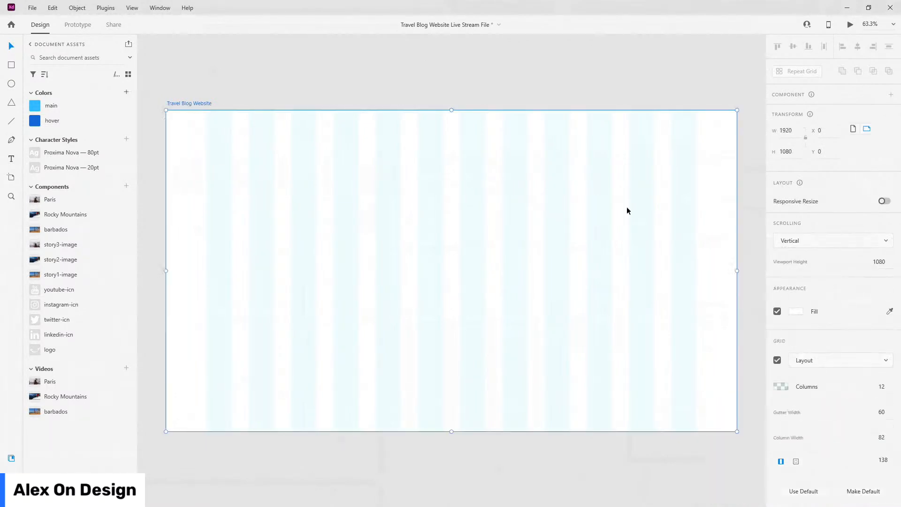
pyautogui.click(787, 388)
pyautogui.click(728, 417)
pyautogui.write('10')
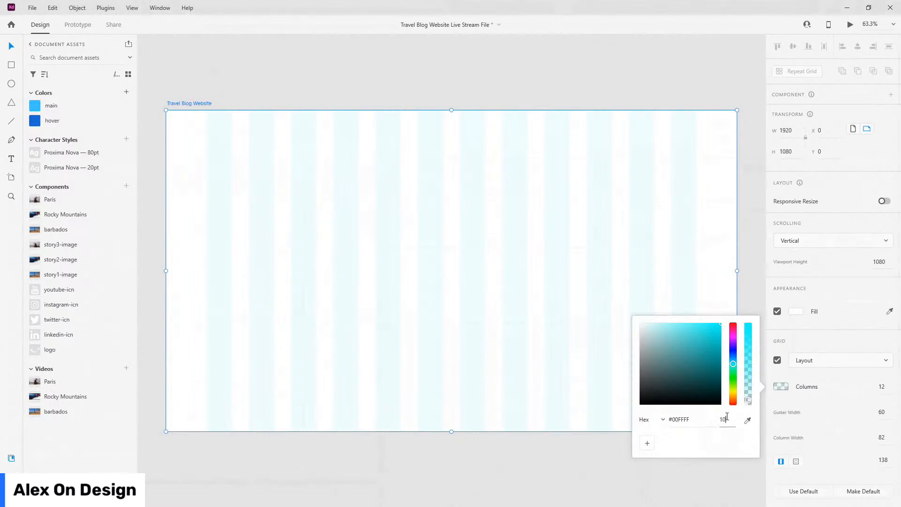
pyautogui.write('0')
pyautogui.press('Return')
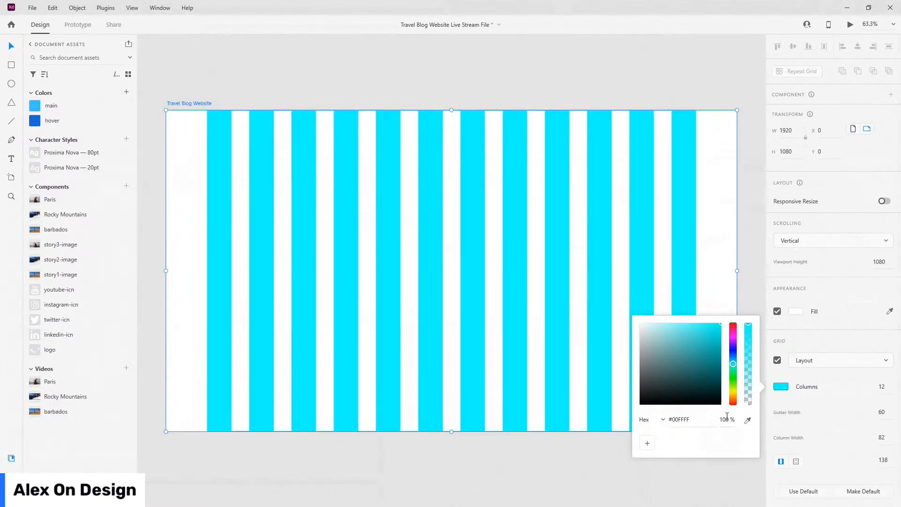
pyautogui.click(727, 420)
pyautogui.write('6')
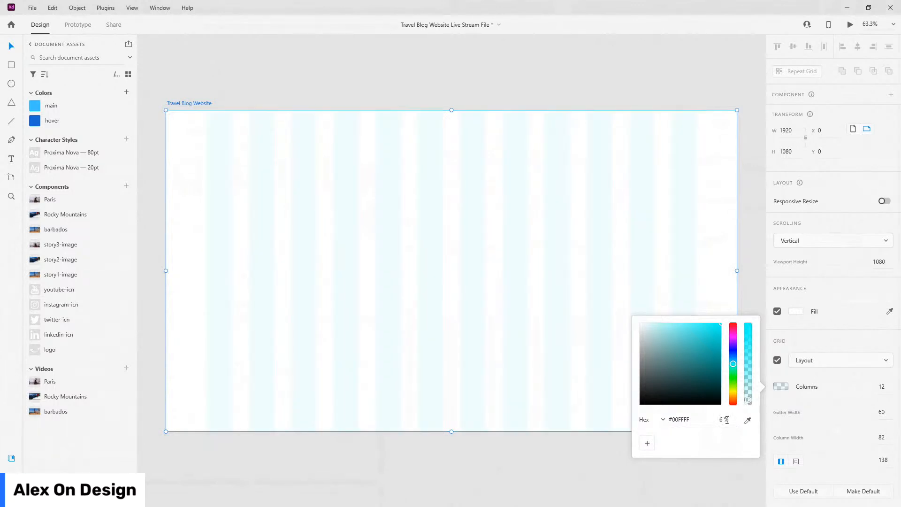
pyautogui.click(678, 94)
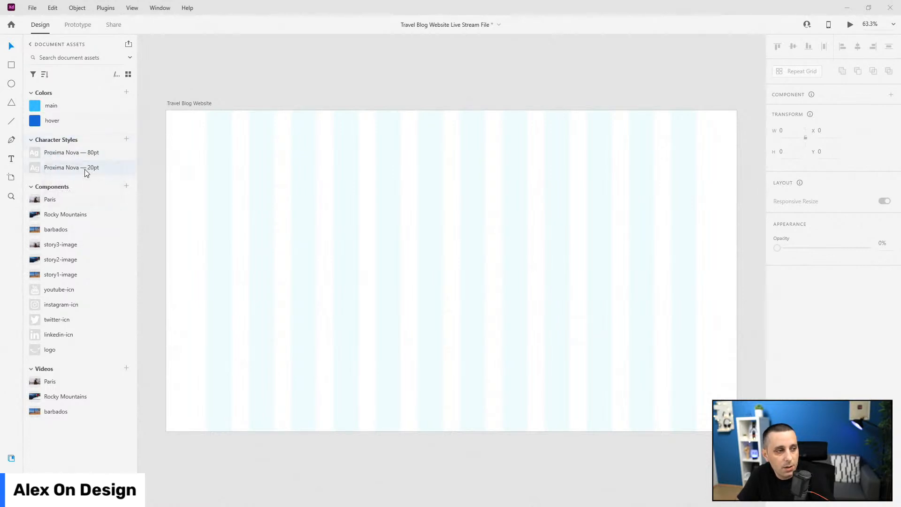
pyautogui.moveTo(86, 174)
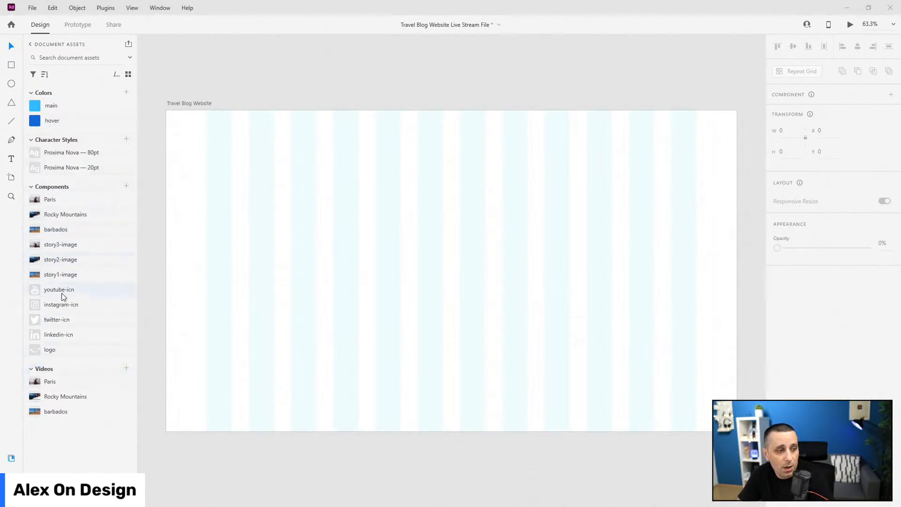
pyautogui.moveTo(62, 311)
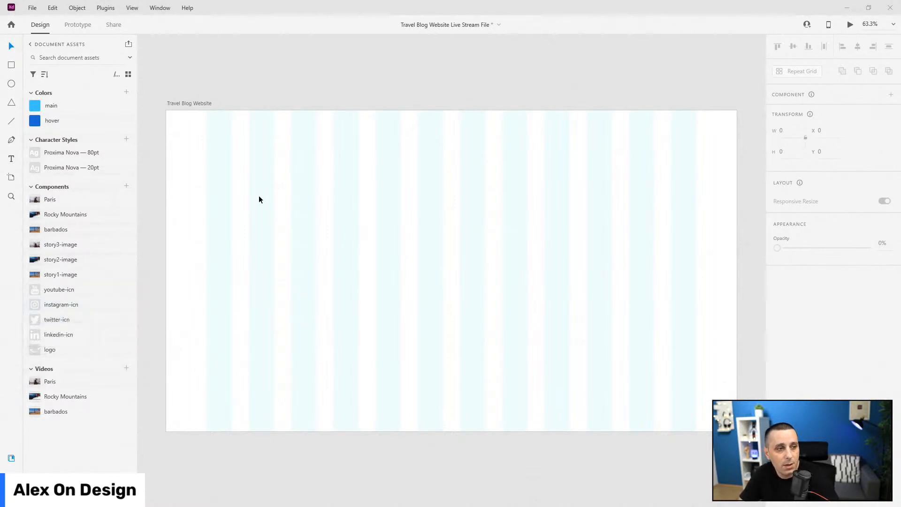
# Step: Draw a rectangle on the artboard, size it to 1920 × 1080, and align it to the artboard's top and left edges
pyautogui.click(288, 203)
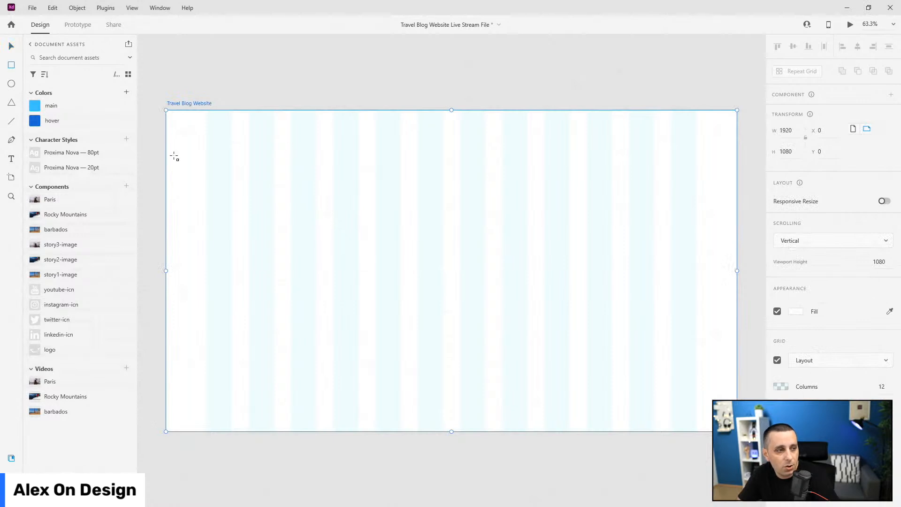
pyautogui.moveTo(169, 140); pyautogui.dragTo(672, 317)
pyautogui.click(794, 130)
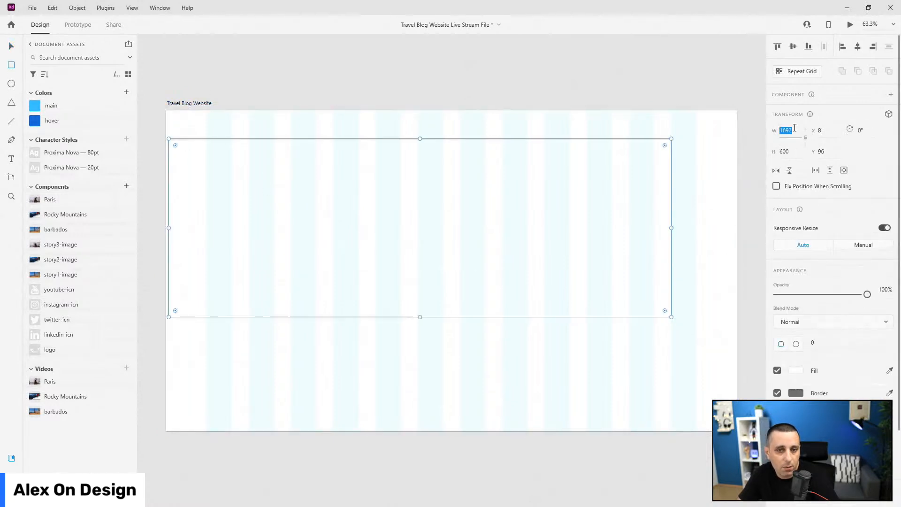
pyautogui.write('1920')
pyautogui.press('Tab')
pyautogui.write('1080')
pyautogui.press('Return')
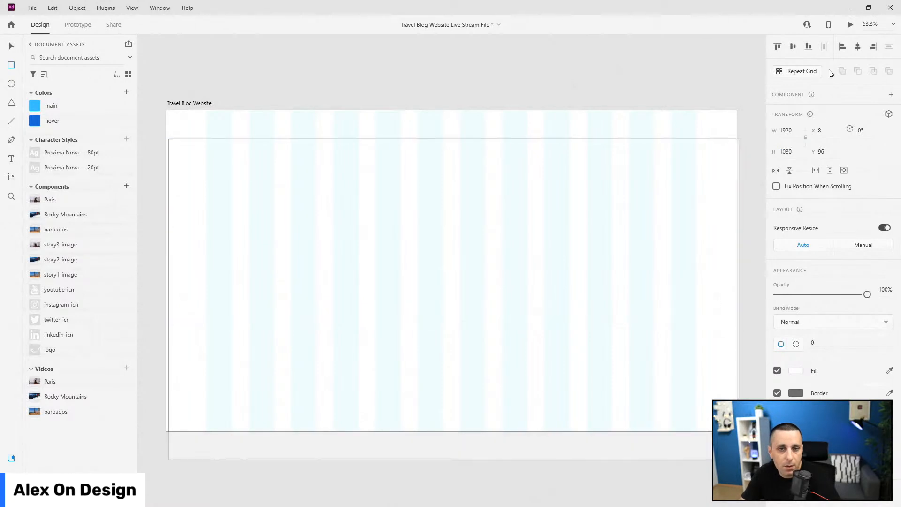
pyautogui.click(777, 46)
pyautogui.click(843, 46)
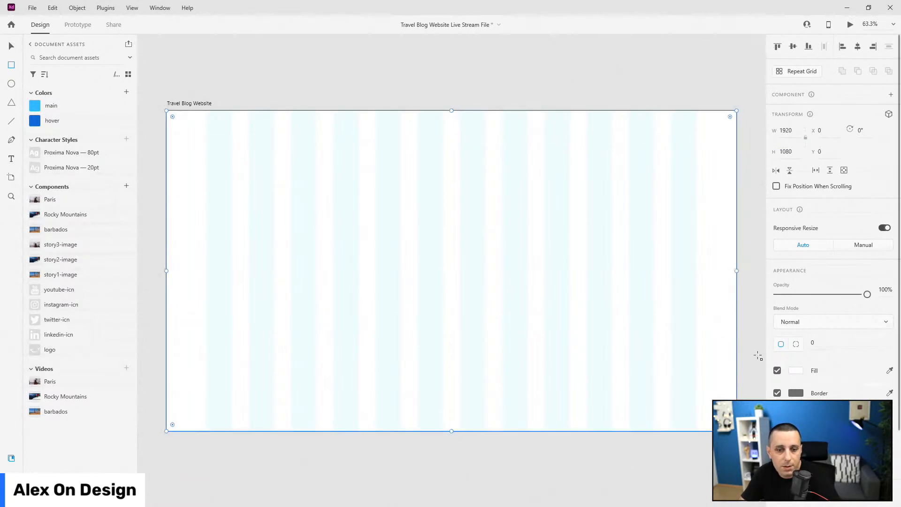
# Step: Remove the rectangle's border and fill it with a vertical linear gradient from white to dark grey #1C1919
pyautogui.click(778, 393)
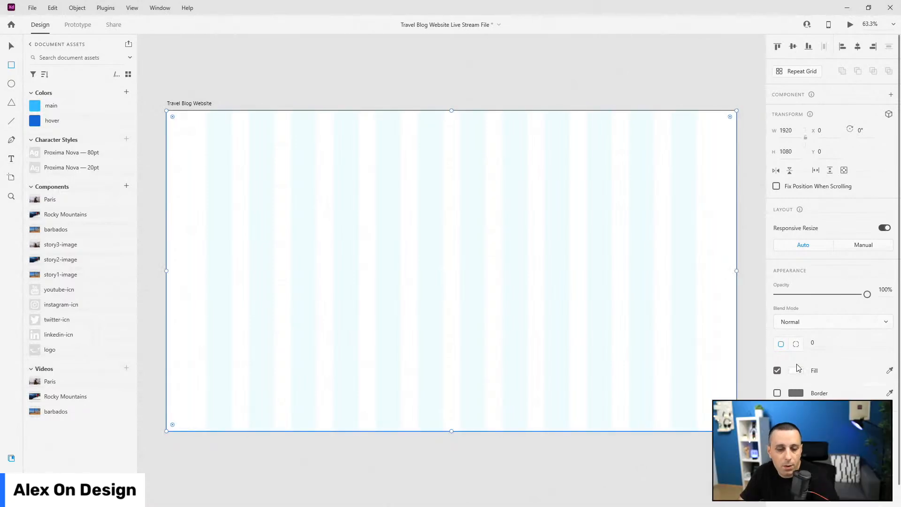
pyautogui.scroll(-1, 797, 369)
pyautogui.click(797, 346)
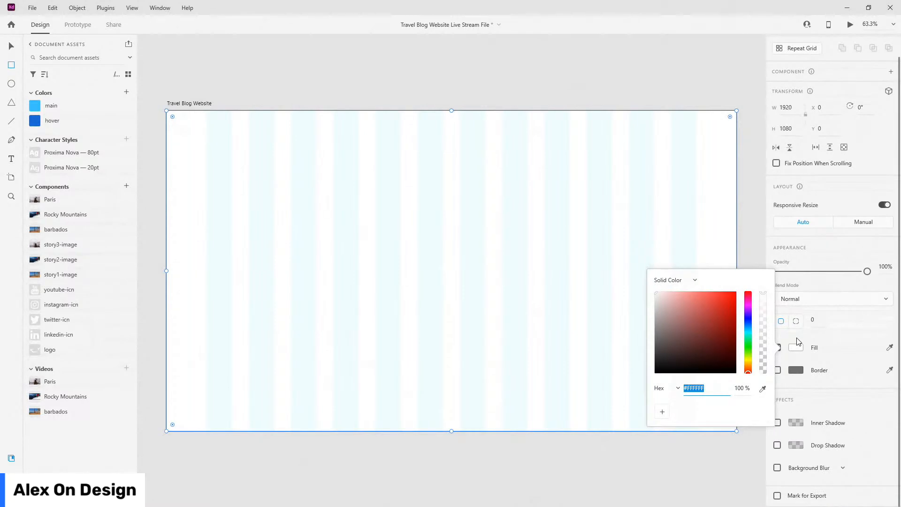
pyautogui.click(679, 281)
pyautogui.click(689, 299)
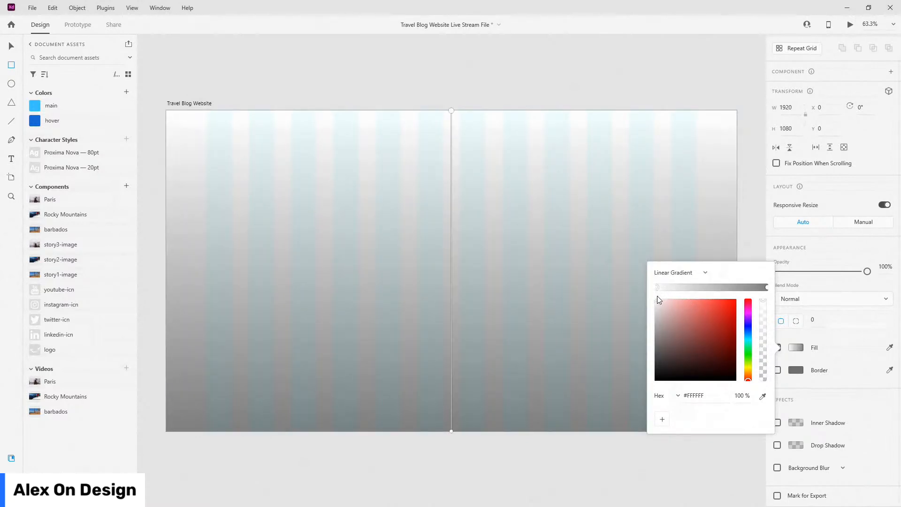
pyautogui.click(766, 288)
pyautogui.click(659, 338)
pyautogui.moveTo(659, 339); pyautogui.dragTo(662, 374)
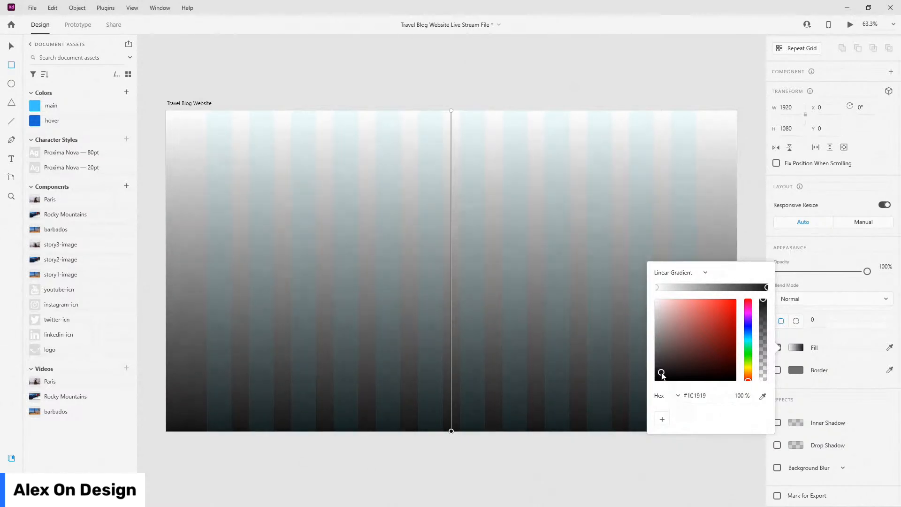
# Step: Set the gradient's white stop to 0% opacity and its dark stop to about 60%
pyautogui.click(658, 287)
pyautogui.moveTo(764, 305); pyautogui.dragTo(763, 419)
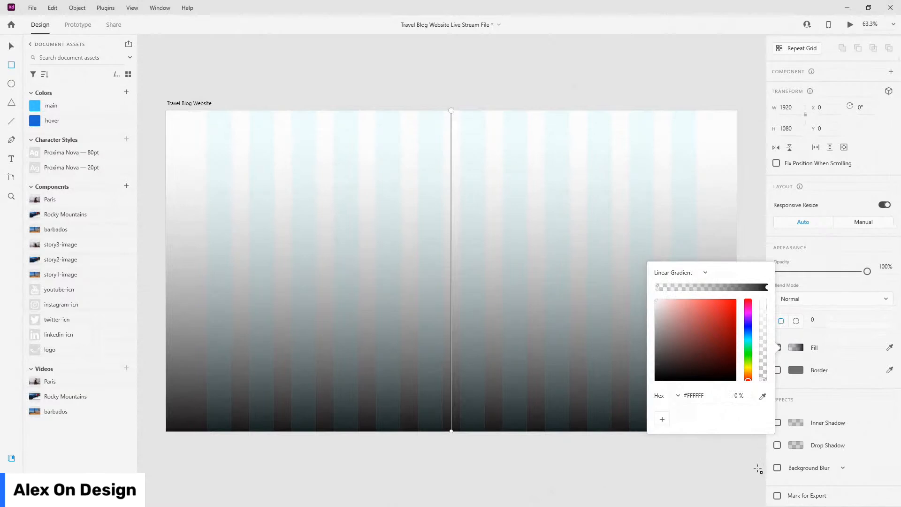
pyautogui.click(767, 287)
pyautogui.moveTo(764, 307); pyautogui.dragTo(764, 333)
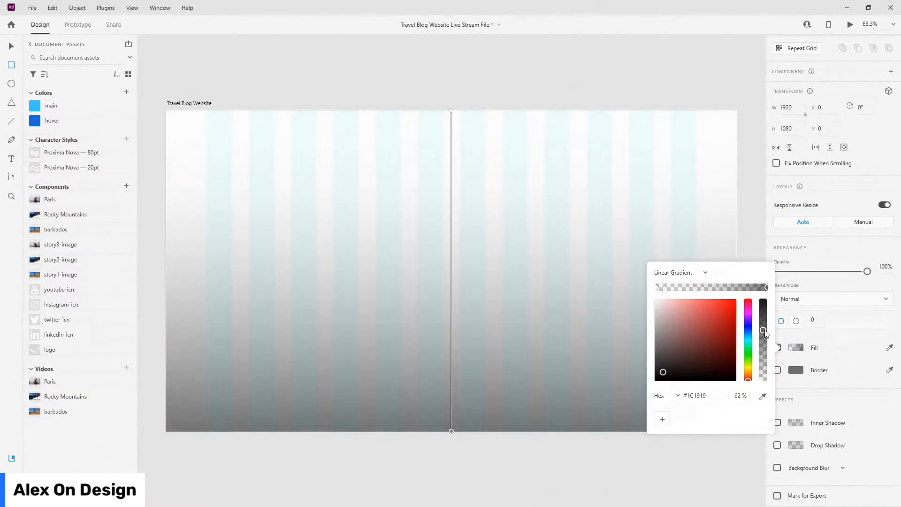
pyautogui.scroll(2, 742, 392)
pyautogui.scroll(-1, 744, 394)
pyautogui.click(568, 33)
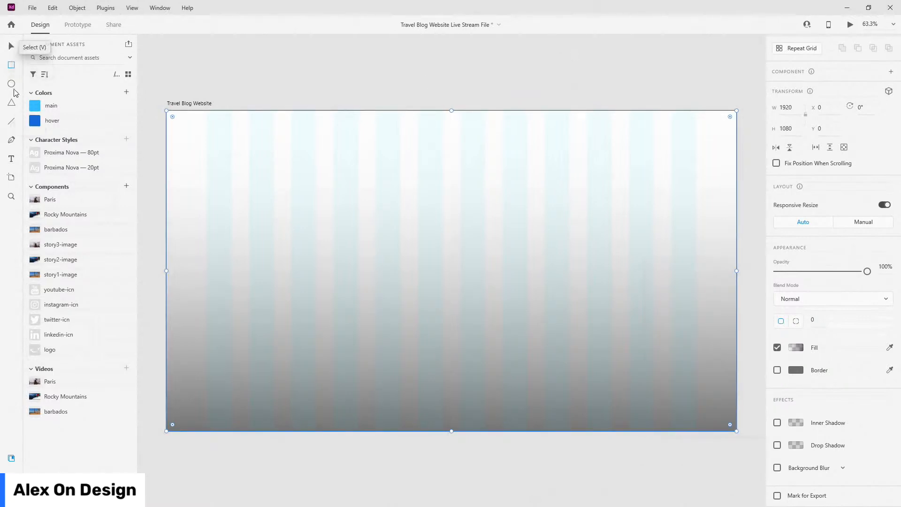
# Step: Rename the rectangle's layer as bottom-gradient
pyautogui.hotkey('ctrl', 'y')
pyautogui.doubleClick(50, 81)
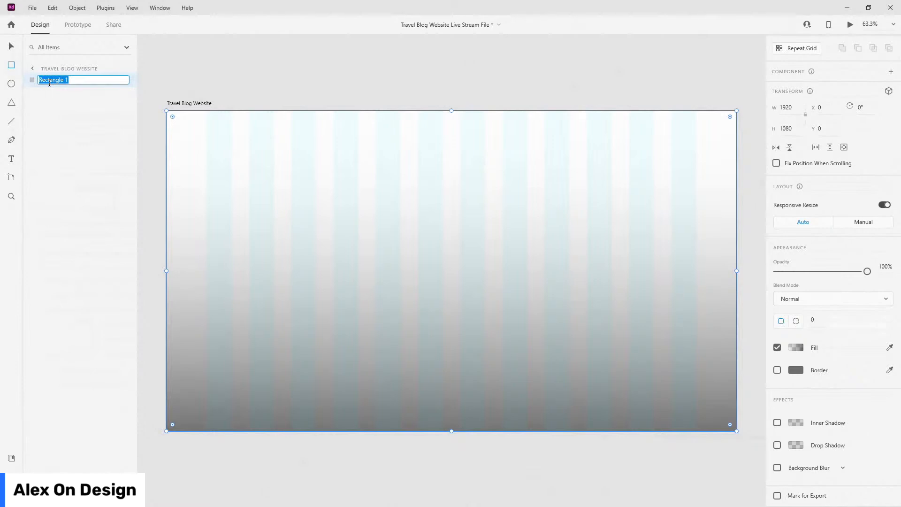
pyautogui.write('bo')
pyautogui.write('dient')
pyautogui.press('Return')
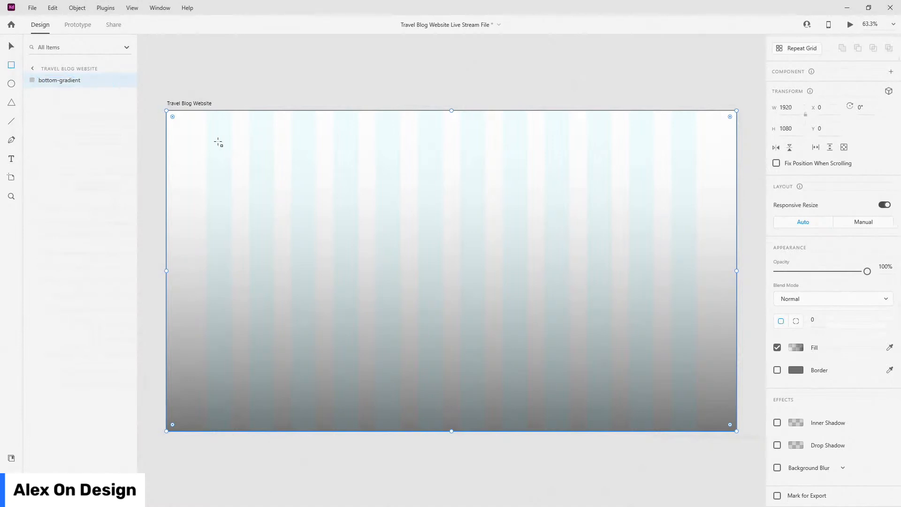
# Step: Duplicate the bottom-gradient rectangle and rename the copy as top-gradient
pyautogui.hotkey('ctrl', 'd')
pyautogui.doubleClick(61, 80)
pyautogui.doubleClick(59, 80)
pyautogui.write('top')
pyautogui.press('Return')
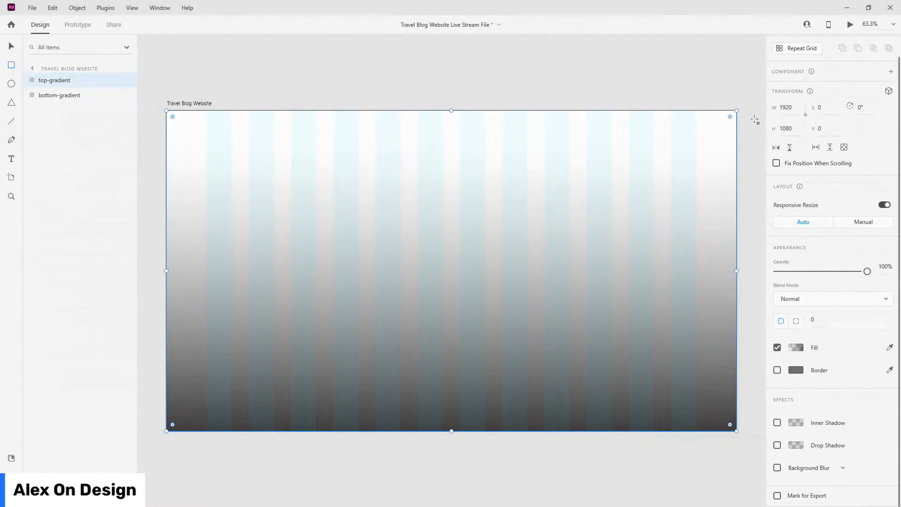
# Step: Rotate top-gradient to -180° and lower the opacity of its dark stop to 53%
pyautogui.moveTo(738, 107); pyautogui.dragTo(269, 398)
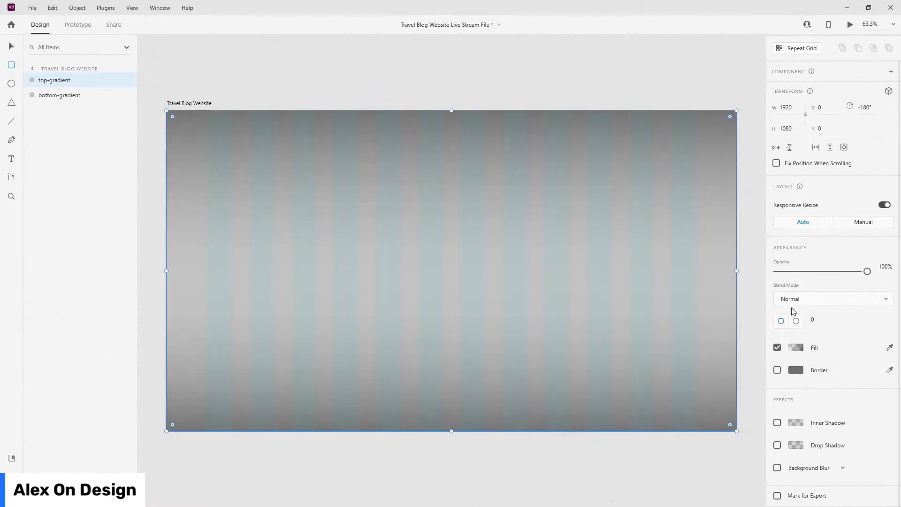
pyautogui.click(796, 348)
pyautogui.click(768, 288)
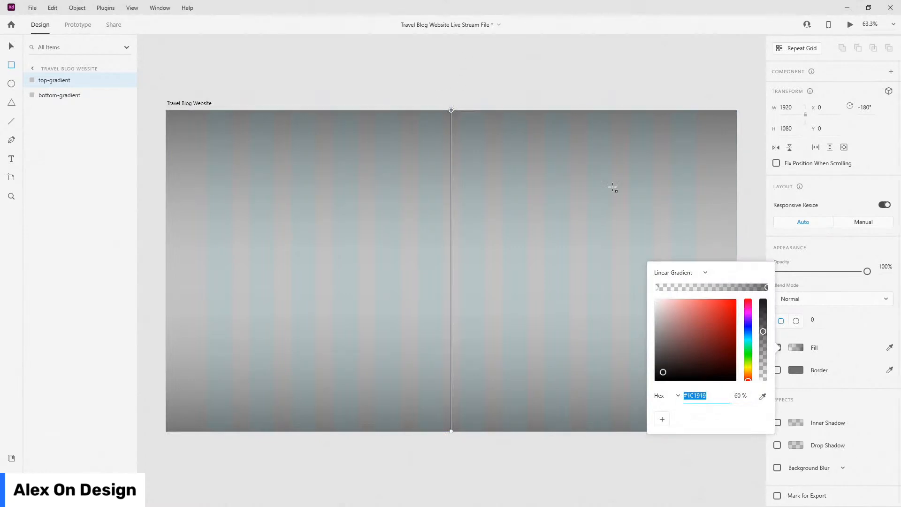
pyautogui.moveTo(766, 334); pyautogui.dragTo(765, 341)
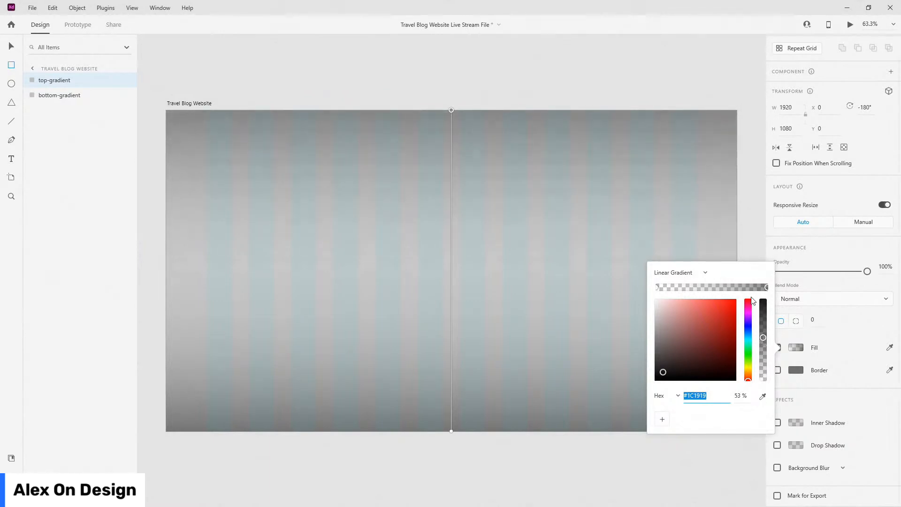
# Step: Shorten top-gradient's fade so its transparent end sits about 40% of the way down the artboard
pyautogui.click(659, 288)
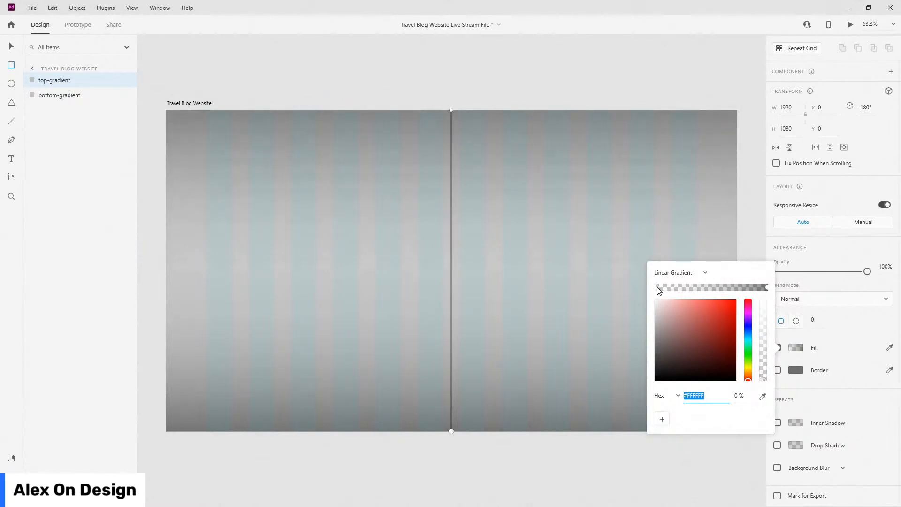
pyautogui.moveTo(451, 432); pyautogui.dragTo(451, 237)
pyautogui.click(448, 314)
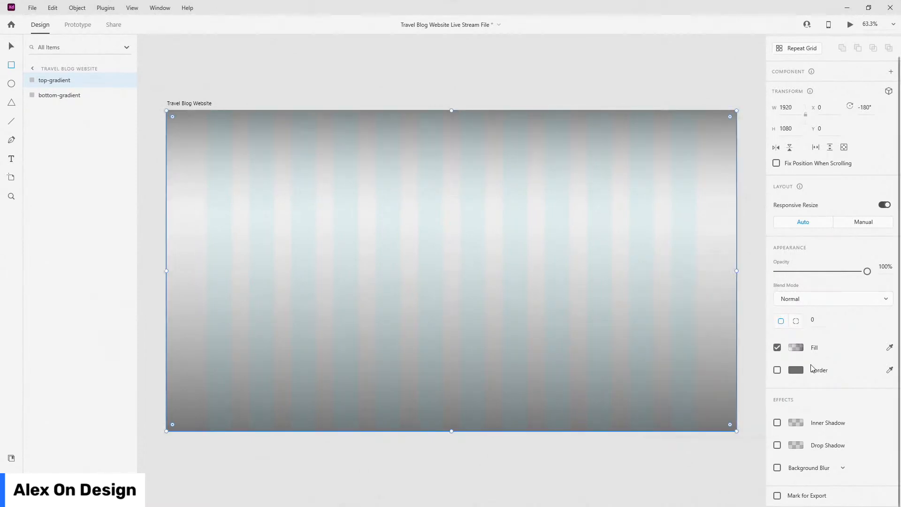
# Step: Shorten bottom-gradient's fade so it covers only about the lowest quarter of the artboard
pyautogui.click(797, 348)
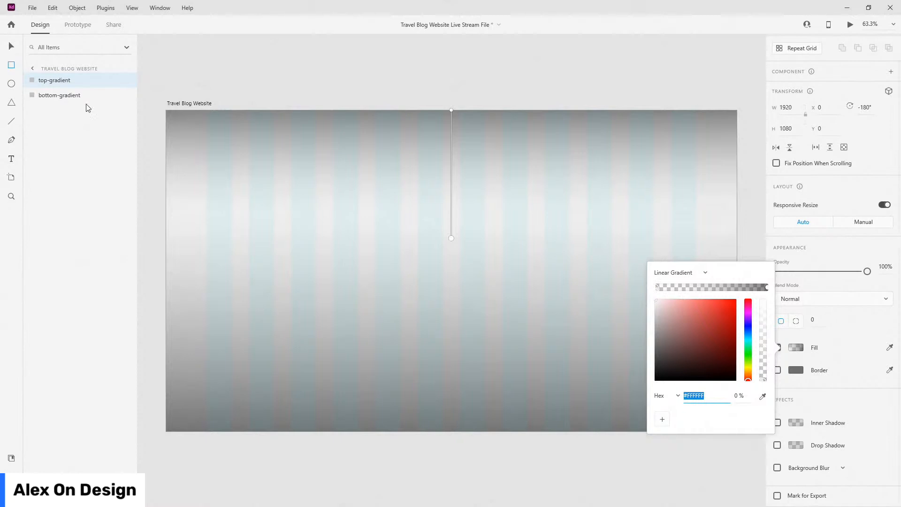
pyautogui.click(66, 96)
pyautogui.click(796, 371)
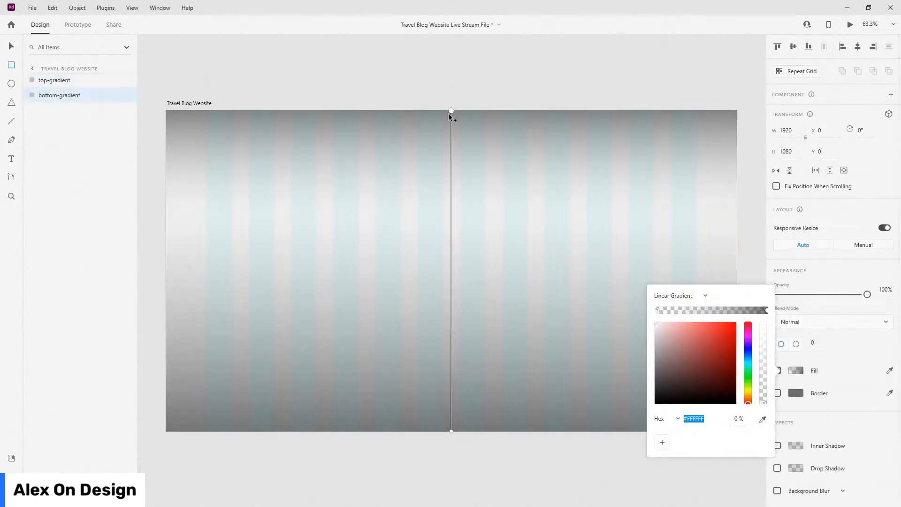
pyautogui.moveTo(451, 112); pyautogui.dragTo(452, 355)
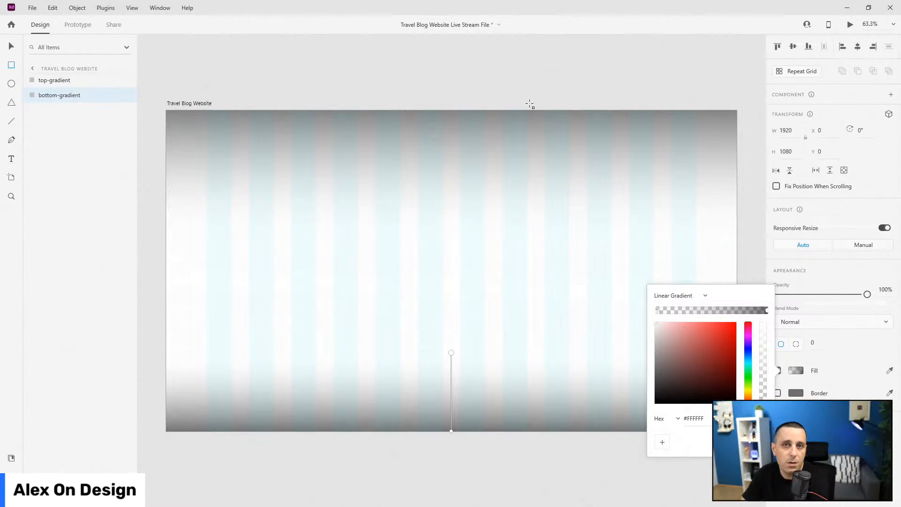
pyautogui.click(12, 46)
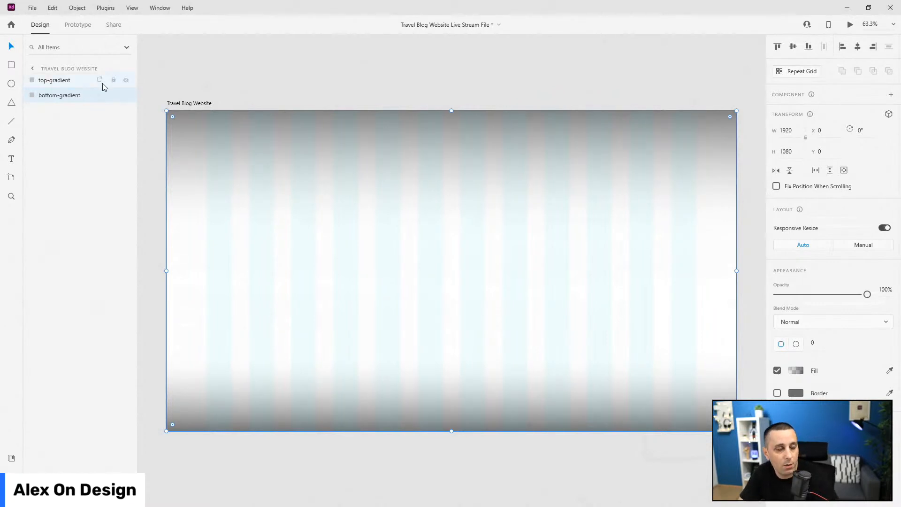
# Step: Hide the top-gradient and bottom-gradient layers to check the artboard without them, and show both again
pyautogui.click(126, 80)
pyautogui.click(126, 95)
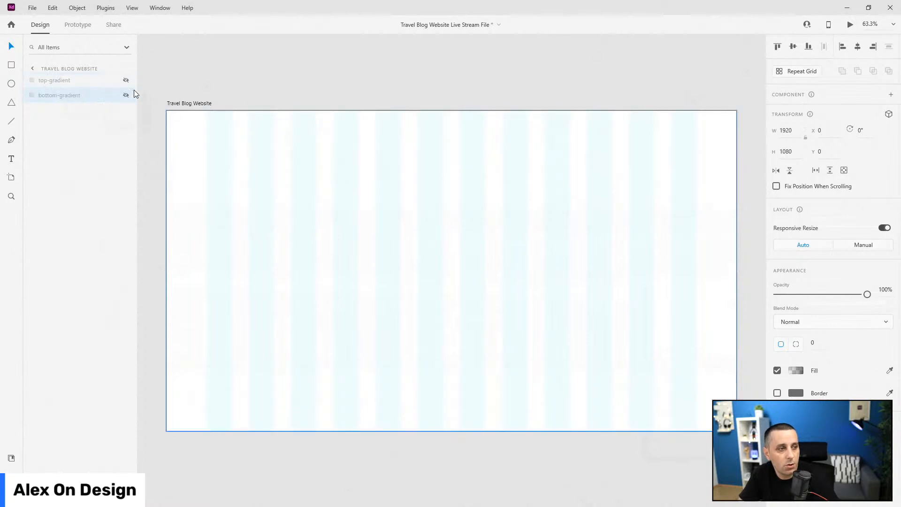
pyautogui.click(125, 81)
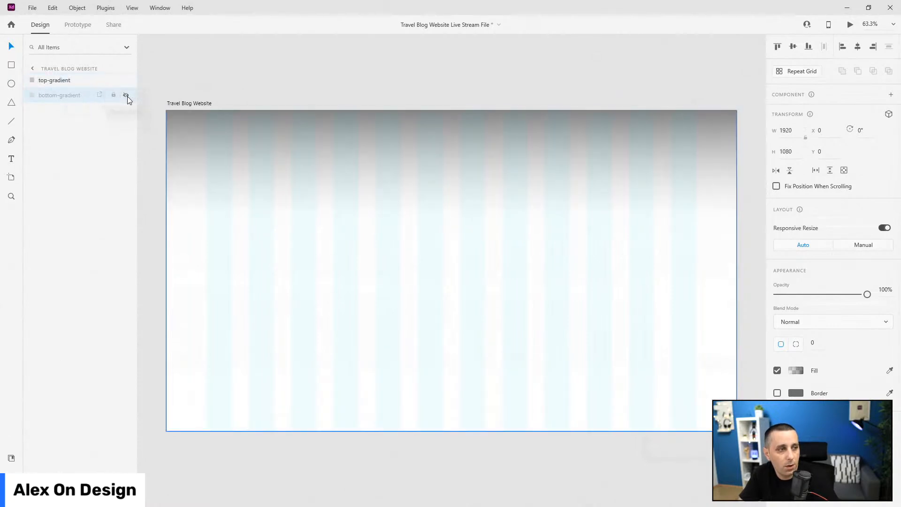
pyautogui.click(126, 95)
# Step: Group the two gradient layers under the name gradients and hide the group
pyautogui.keyDown('shift'); pyautogui.click(73, 80); pyautogui.keyUp('shift')
pyautogui.hotkey('ctrl', 'g')
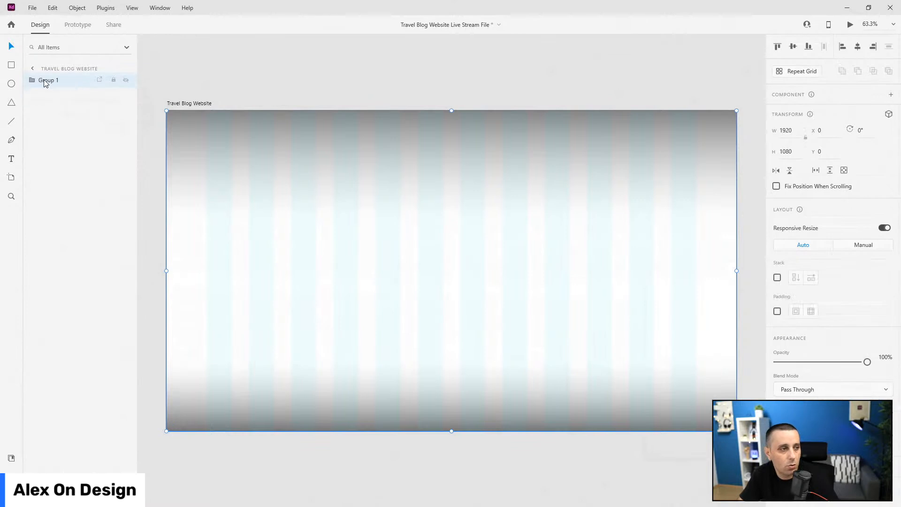
pyautogui.doubleClick(50, 82)
pyautogui.write('gradients')
pyautogui.press('Return')
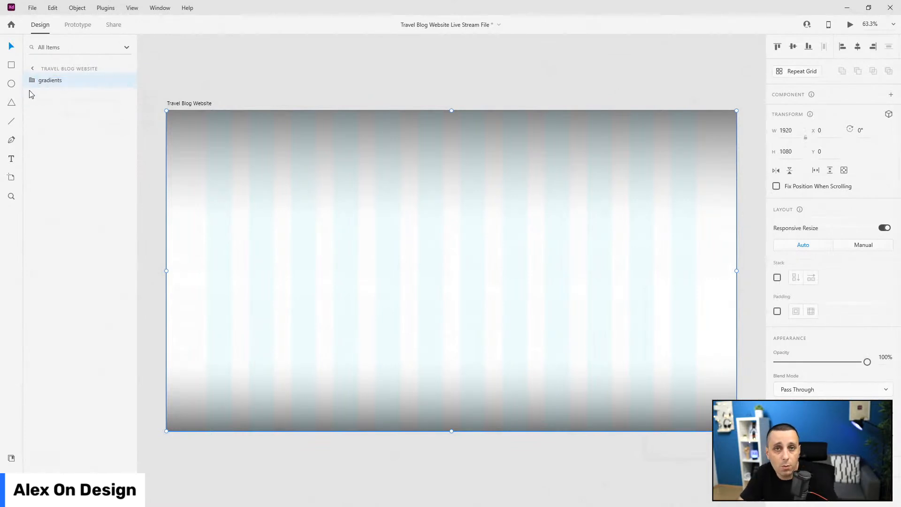
pyautogui.click(126, 80)
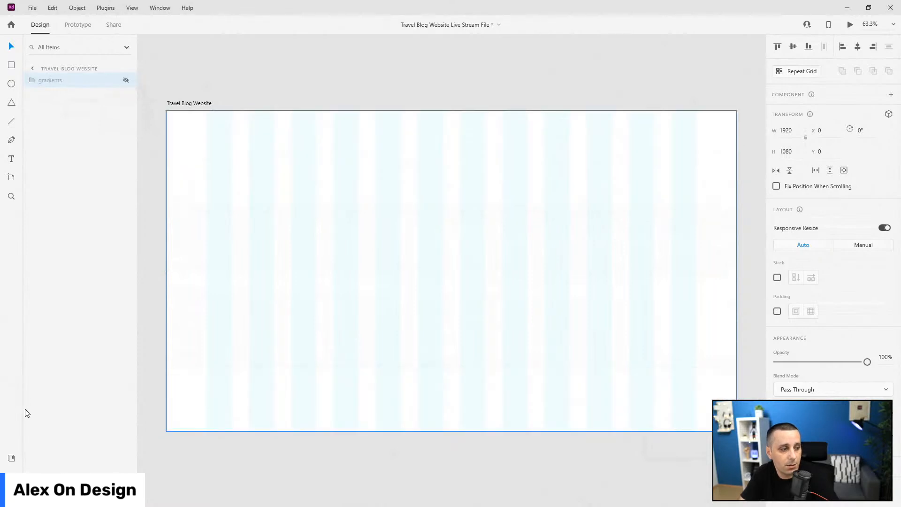
# Step: Place the Paris component against the artboard's top and left edges, and hide its layer
pyautogui.click(13, 459)
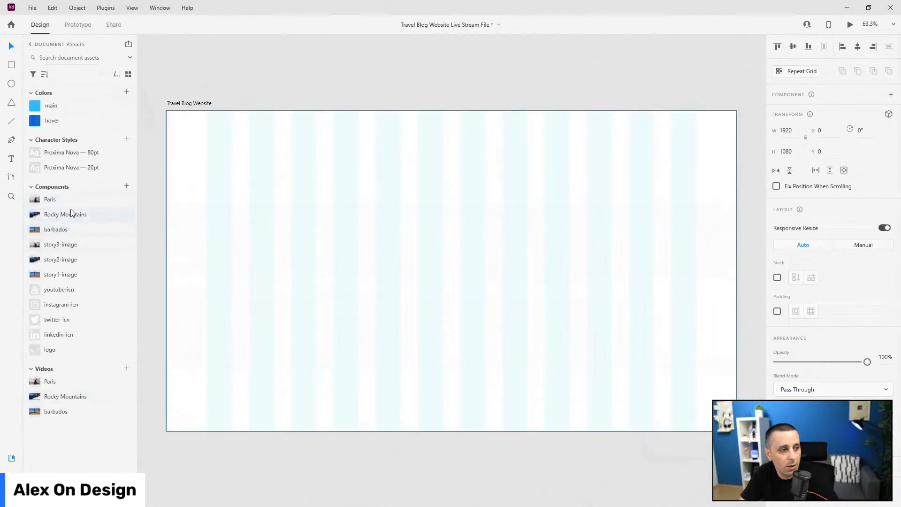
pyautogui.moveTo(63, 199); pyautogui.dragTo(225, 197)
pyautogui.click(780, 47)
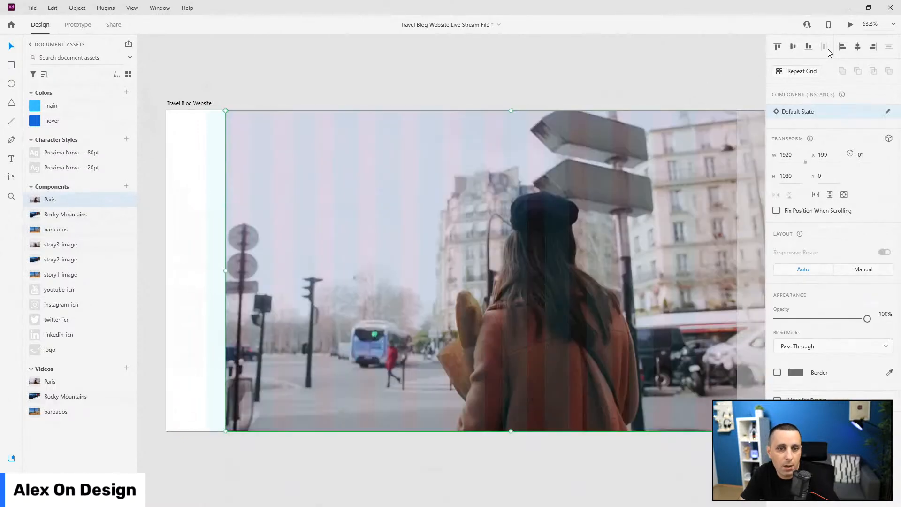
pyautogui.click(843, 47)
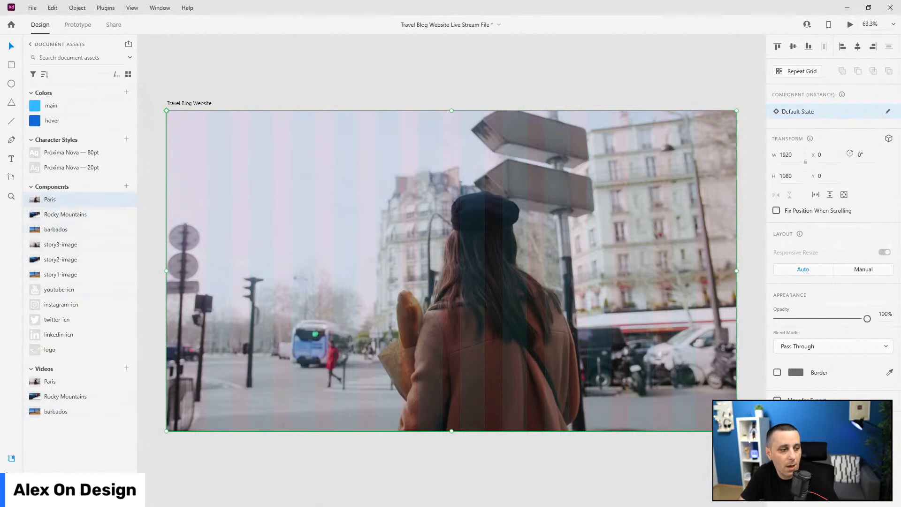
pyautogui.hotkey('ctrl', 'y')
pyautogui.click(126, 81)
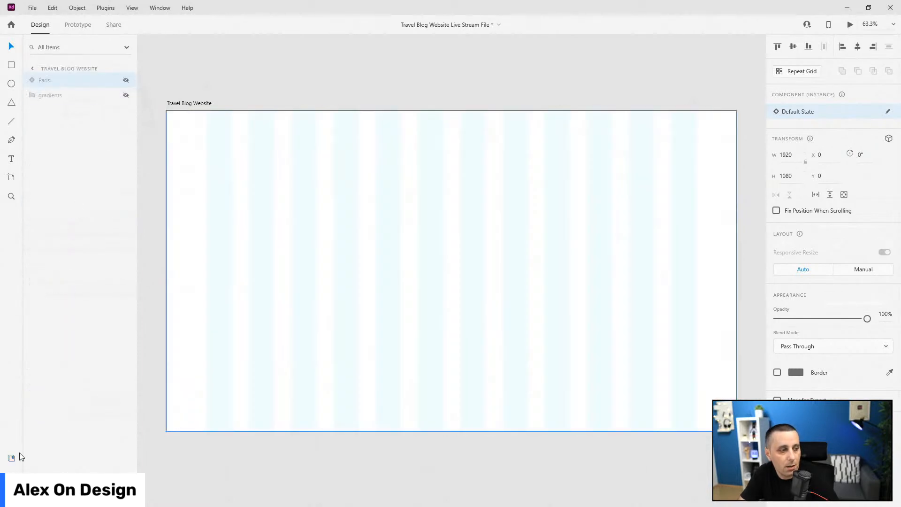
# Step: Place the Rocky Mountains component centred horizontally and vertically on the artboard, and hide its layer
pyautogui.click(12, 477)
pyautogui.click(11, 477)
pyautogui.click(12, 458)
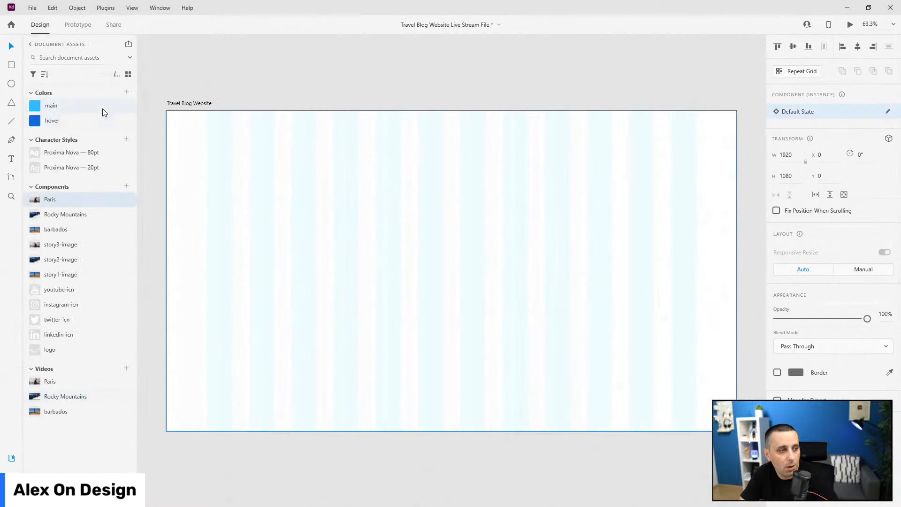
pyautogui.moveTo(70, 210); pyautogui.dragTo(267, 198)
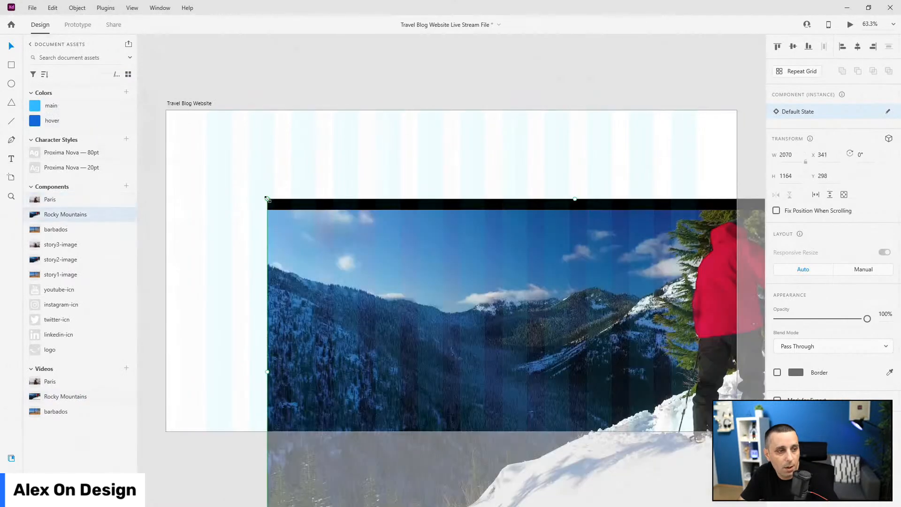
pyautogui.click(843, 46)
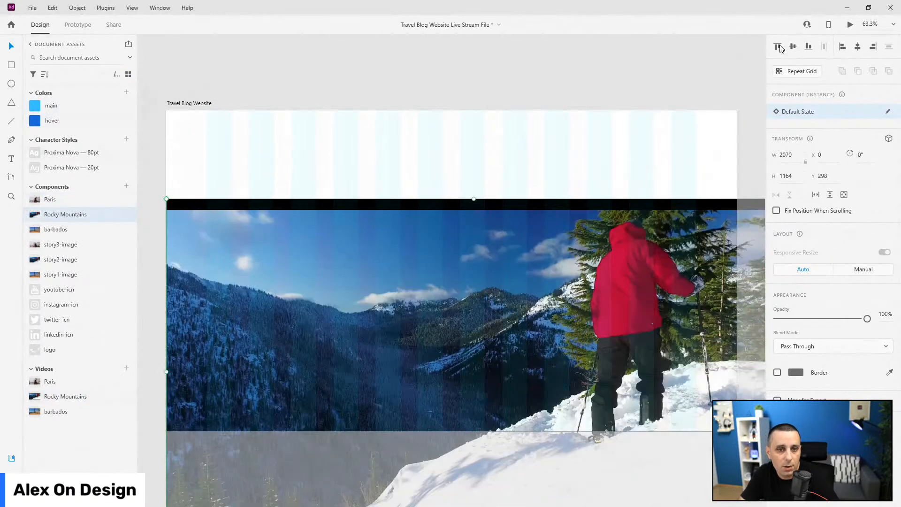
pyautogui.click(777, 47)
pyautogui.scroll(-3, 316, 174)
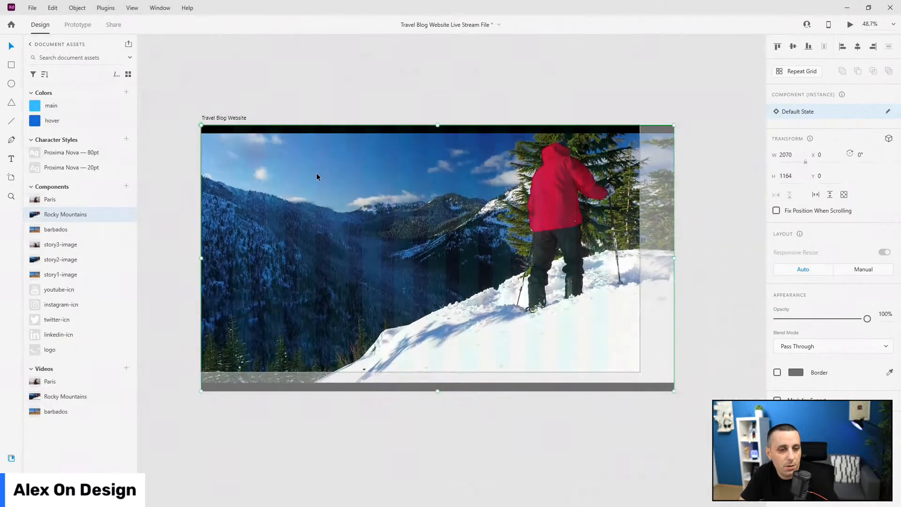
pyautogui.click(794, 46)
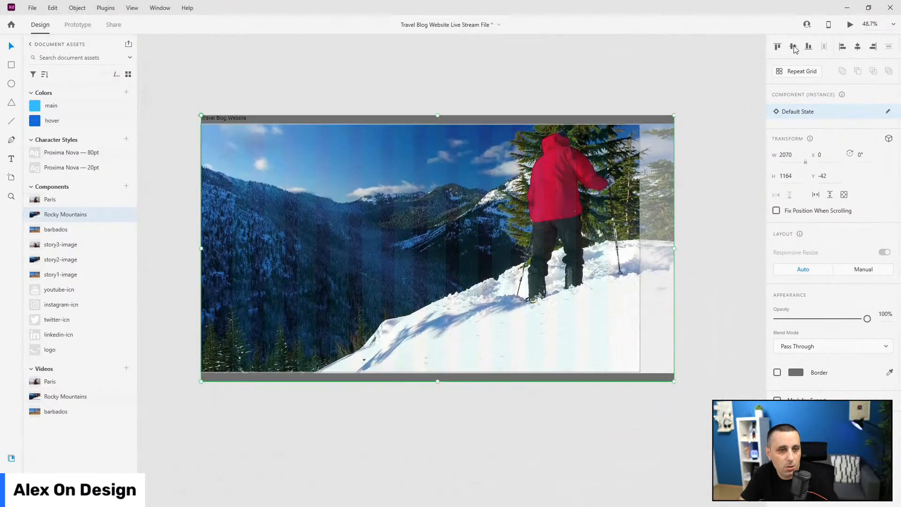
pyautogui.click(857, 47)
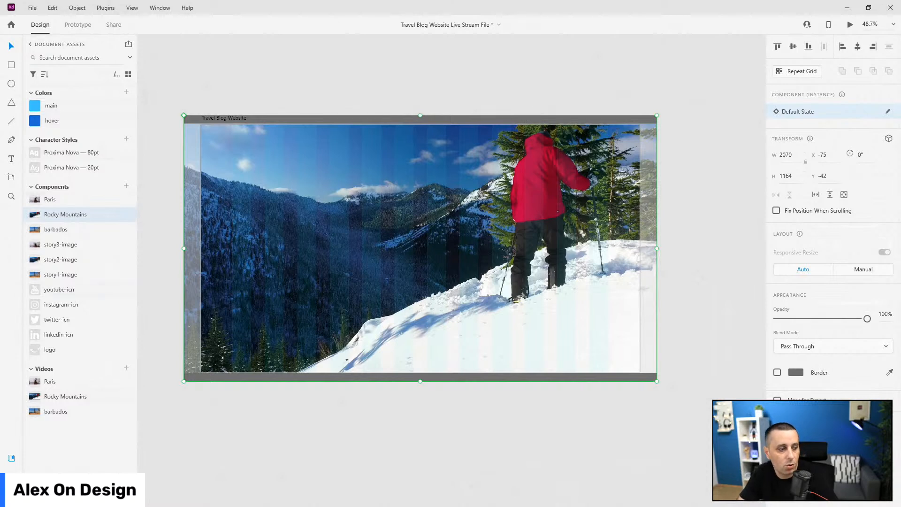
pyautogui.click(12, 458)
pyautogui.click(125, 81)
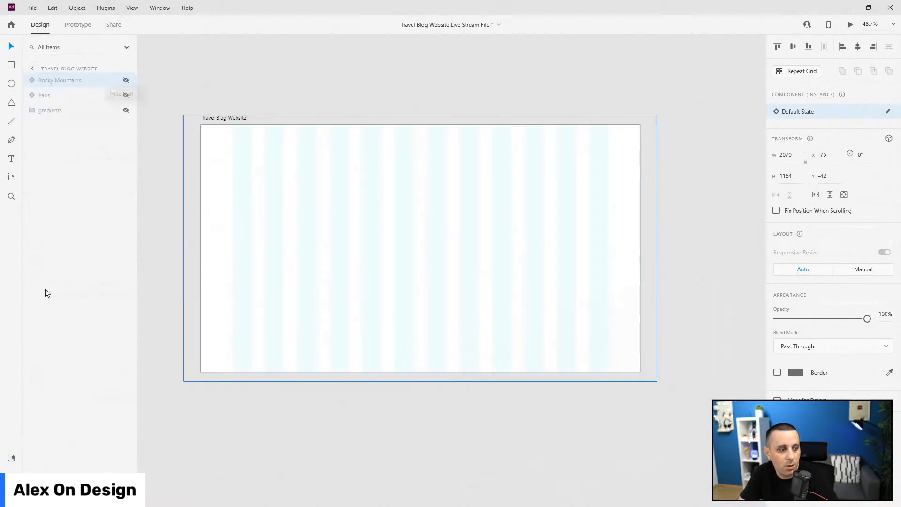
# Step: Place the barbados component on the artboard and align it with the artboard's left edge at X 0, Y 0
pyautogui.click(11, 458)
pyautogui.moveTo(61, 229); pyautogui.dragTo(304, 94)
pyautogui.click(810, 46)
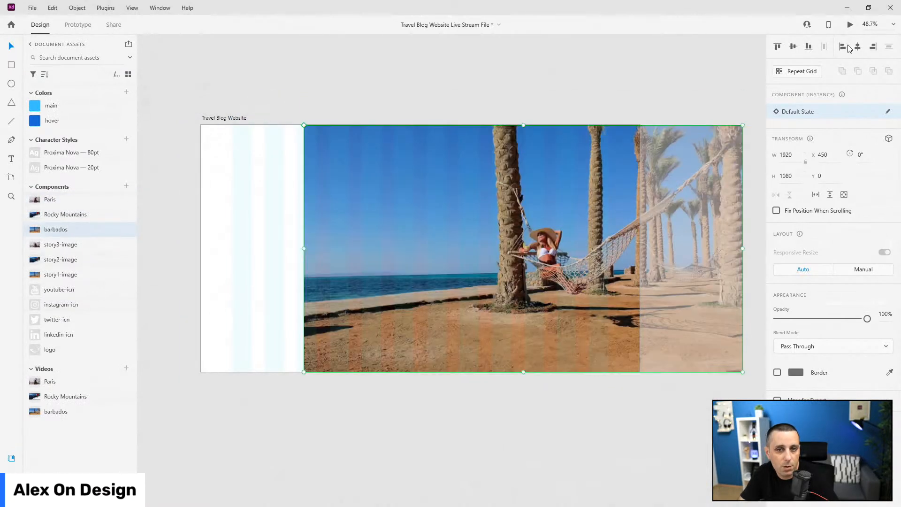
pyautogui.click(844, 46)
pyautogui.hotkey('ctrl', 'y')
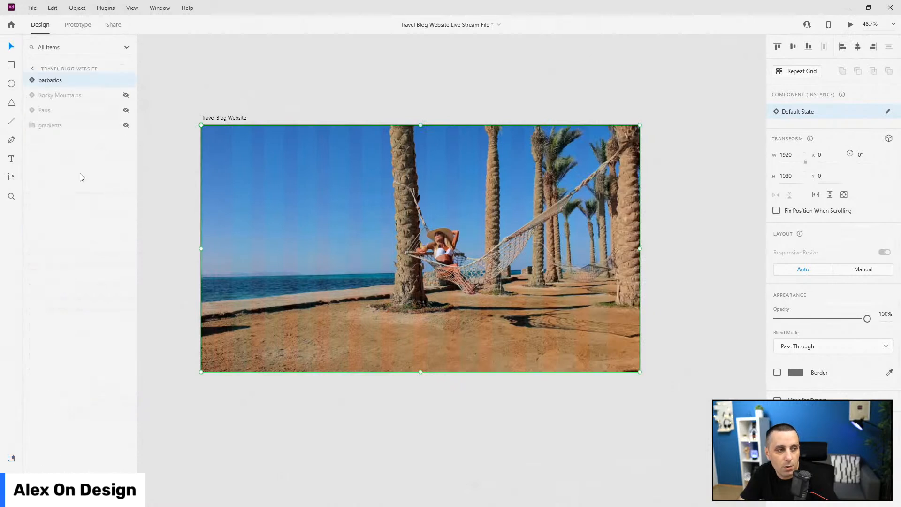
# Step: Show the Rocky Mountains, Paris and gradients layers and move gradients to the top of the layer order
pyautogui.click(126, 95)
pyautogui.click(126, 109)
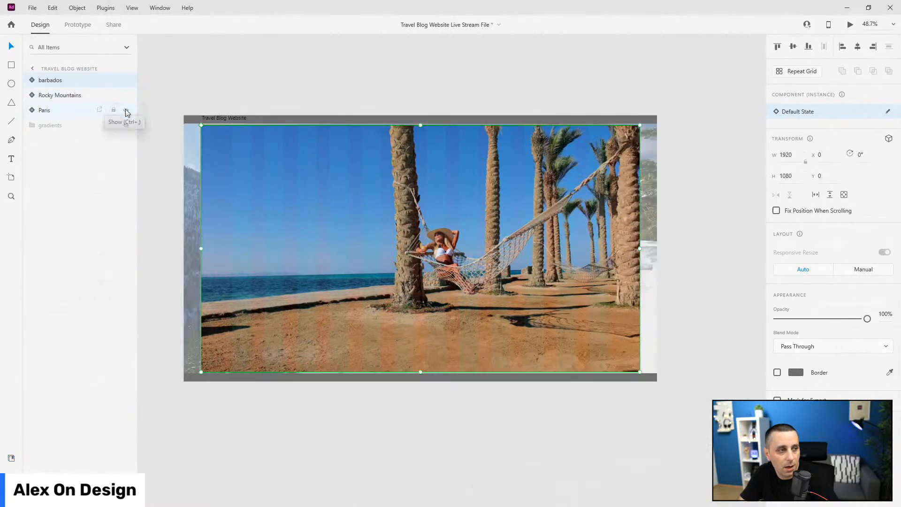
pyautogui.moveTo(53, 125); pyautogui.dragTo(115, 83)
# Step: Preview the artboard with the gradients over the beach background, and close the preview
pyautogui.click(345, 73)
pyautogui.click(258, 133)
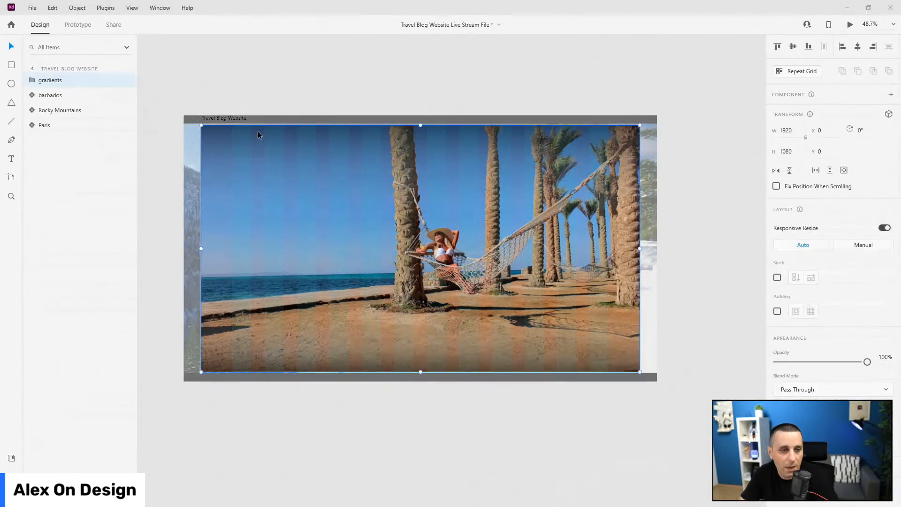
pyautogui.hotkey('ctrl', 'Return')
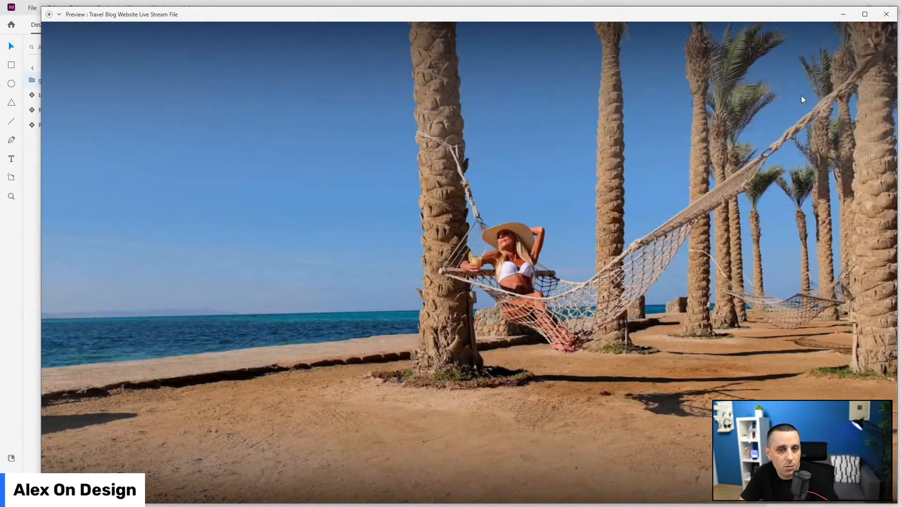
pyautogui.click(887, 14)
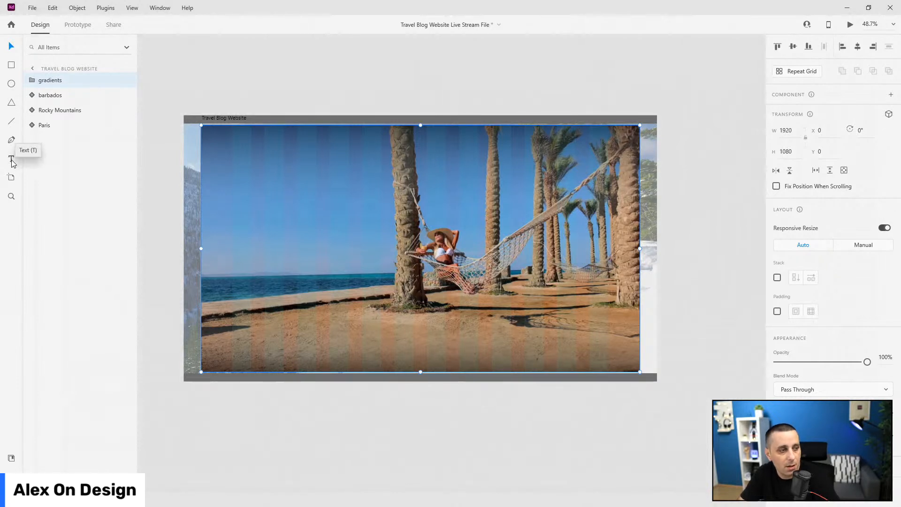
# Step: Place the logo component in the artboard's upper left at X 138, Y 42, starting on the first grid column
pyautogui.click(11, 457)
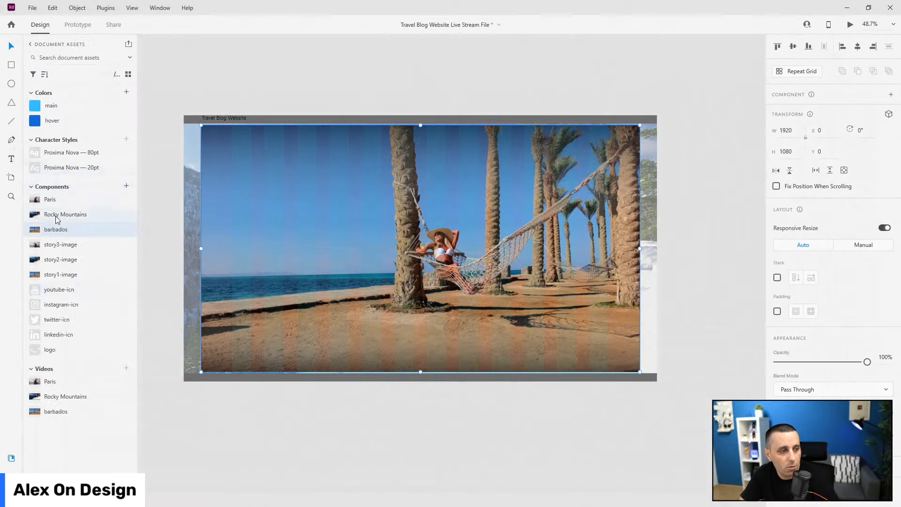
pyautogui.moveTo(148, 253); pyautogui.dragTo(262, 202)
pyautogui.scroll(5, 184, 125)
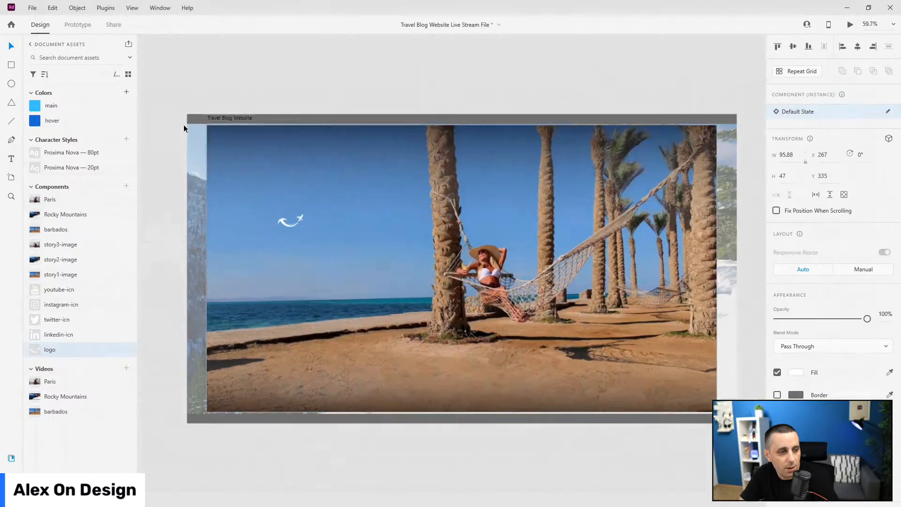
pyautogui.moveTo(410, 370); pyautogui.dragTo(326, 178)
# Step: Nudge the logo vertically so it sits 40 px below the artboard's top edge
pyautogui.click(11, 458)
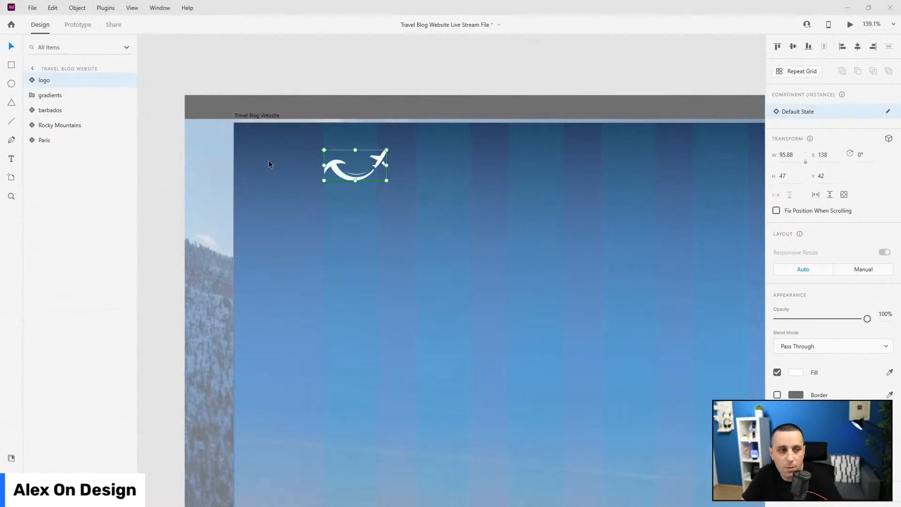
pyautogui.press('Up')
pyautogui.press('Up')
pyautogui.press('Up')
pyautogui.press('Up')
pyautogui.press('Up')
pyautogui.press('Up')
pyautogui.press('Up')
pyautogui.press('Up')
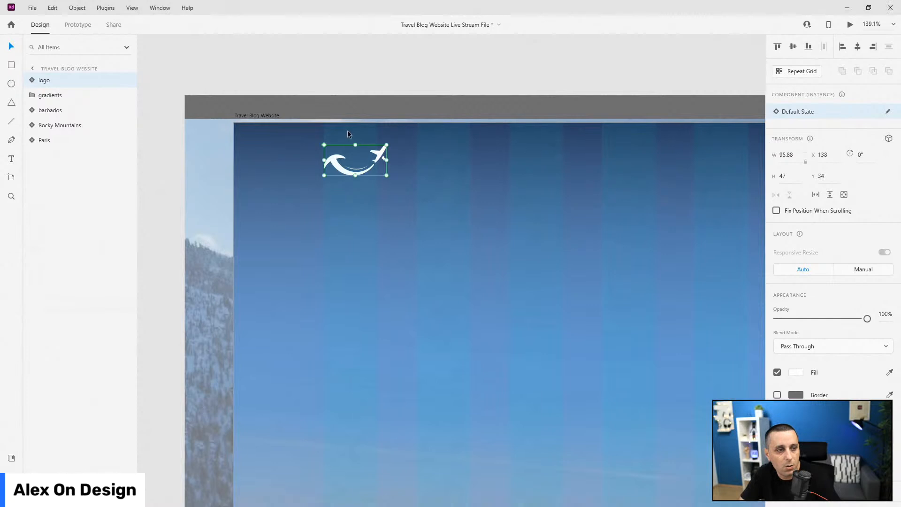
pyautogui.press('Up')
pyautogui.press('Up')
pyautogui.press('Up')
pyautogui.press('Up')
pyautogui.hotkey('shift', 'Down')
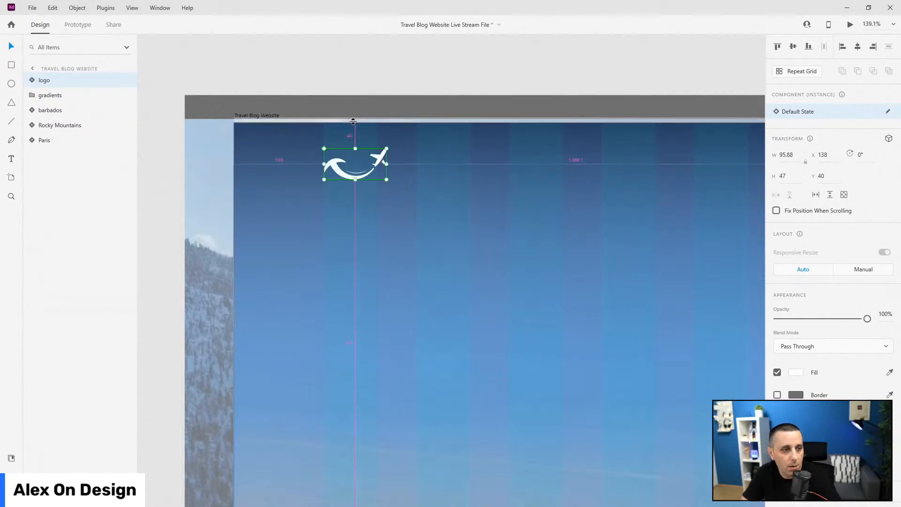
# Step: Add the text Destinations in Proxima Nova Regular 20 over the sky, at about X 616, Y 249
pyautogui.scroll(-3, 352, 142)
pyautogui.scroll(-1, 374, 152)
pyautogui.moveTo(573, 82); pyautogui.dragTo(476, 70)
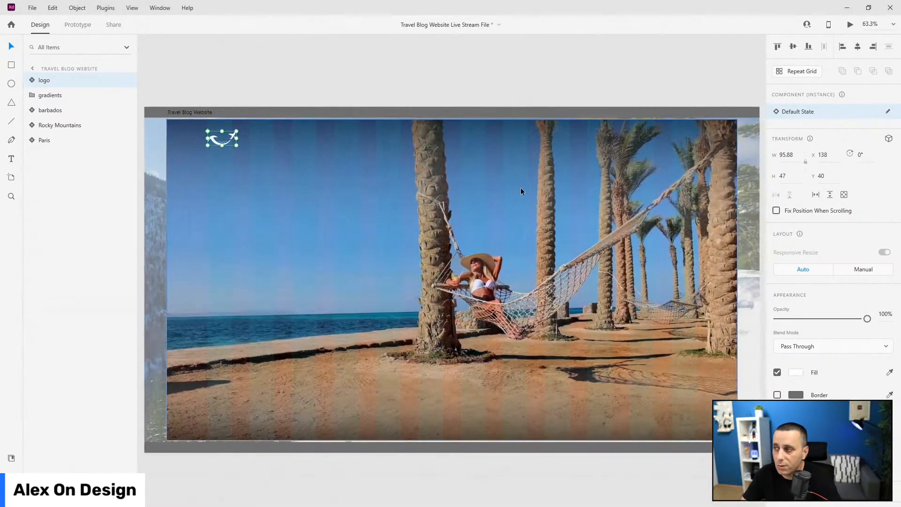
pyautogui.click(206, 113)
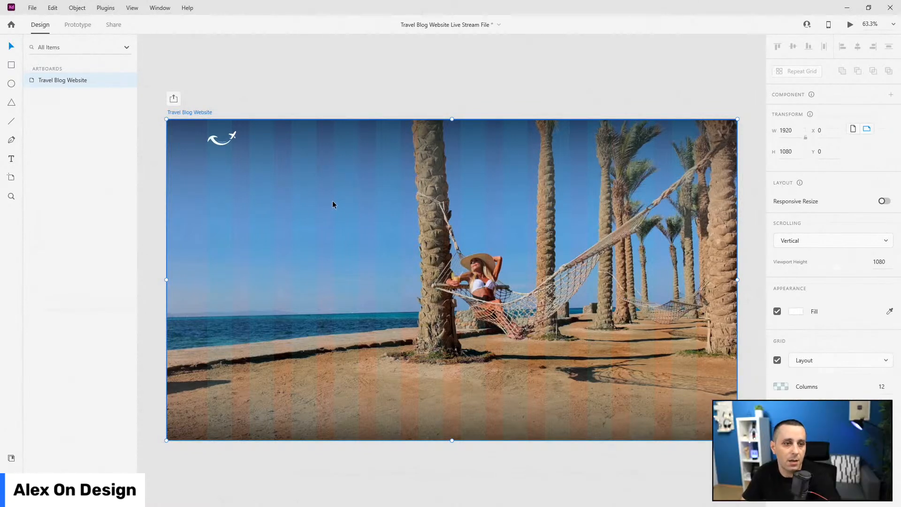
pyautogui.click(10, 159)
pyautogui.click(11, 459)
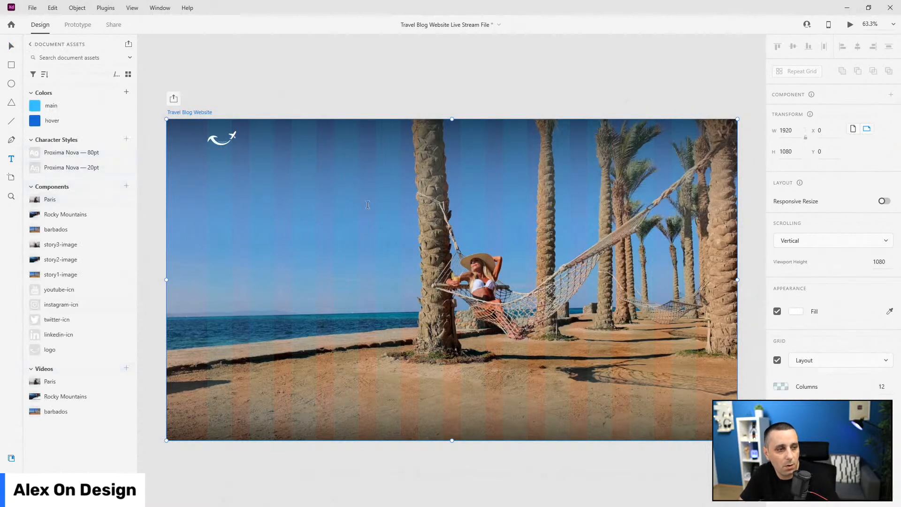
pyautogui.click(503, 220)
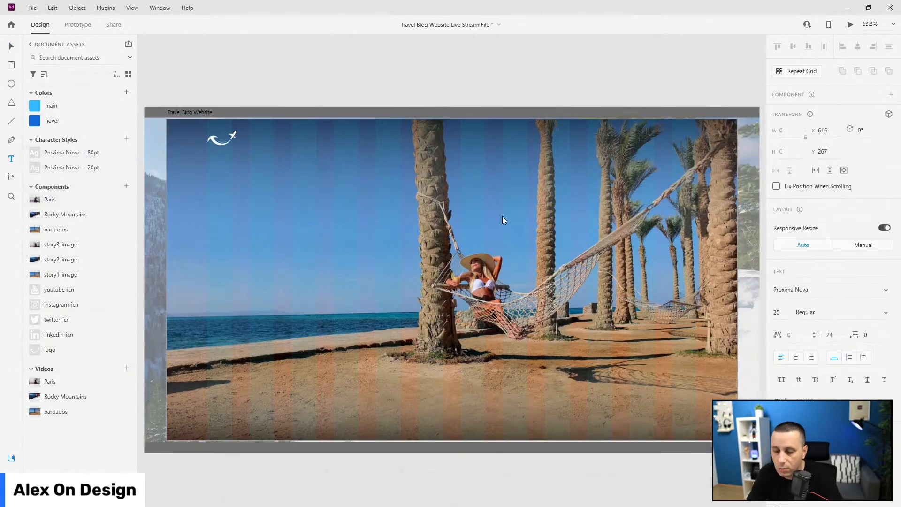
pyautogui.write('Destinations')
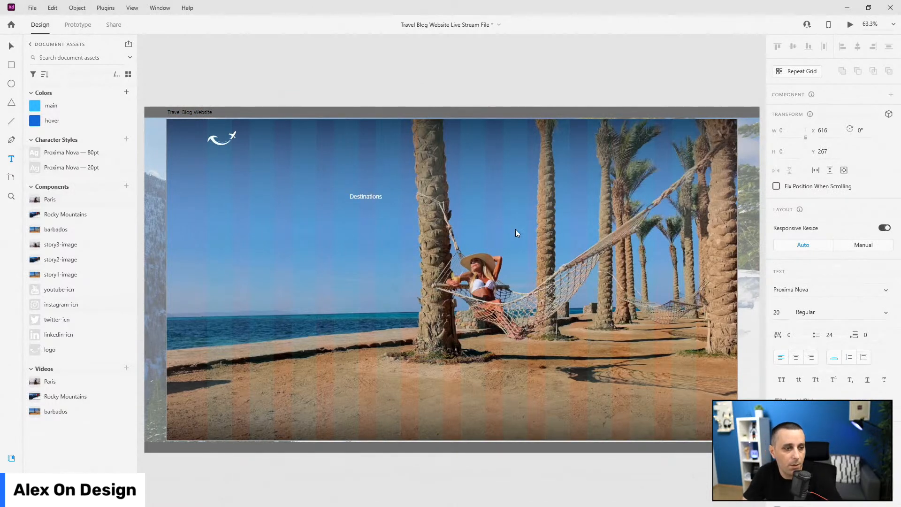
pyautogui.press('Escape')
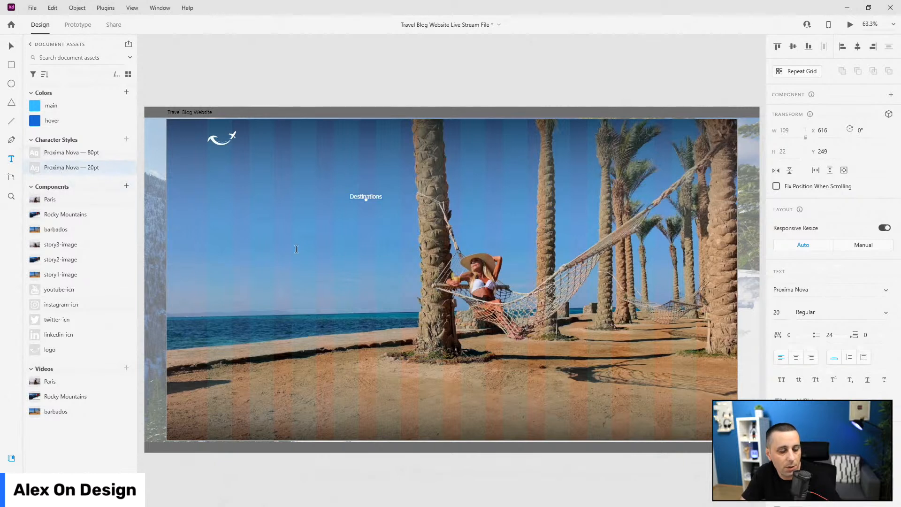
# Step: Group the Destinations text under the name nav-items and move the group below logo in the layer order
pyautogui.hotkey('ctrl', 'g')
pyautogui.hotkey('ctrl', 'y')
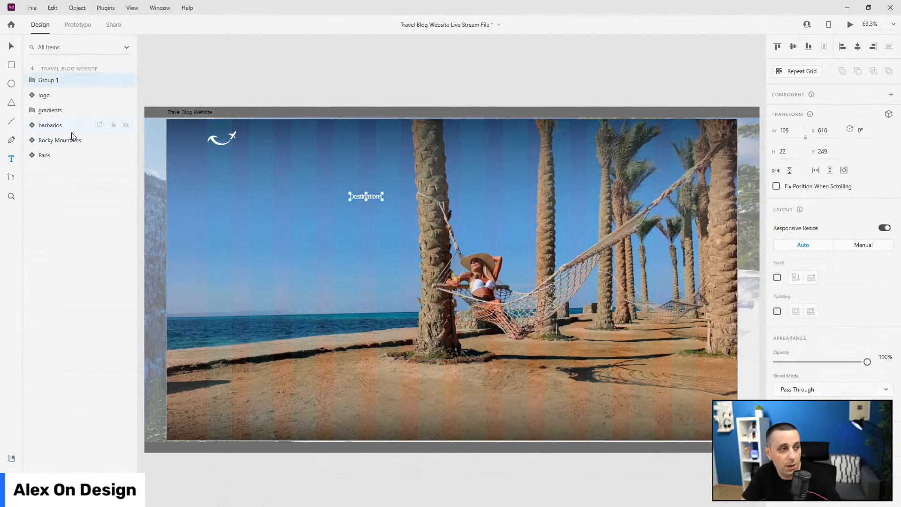
pyautogui.moveTo(55, 81); pyautogui.dragTo(55, 98)
pyautogui.doubleClick(52, 95)
pyautogui.write('nav-items')
pyautogui.press('Return')
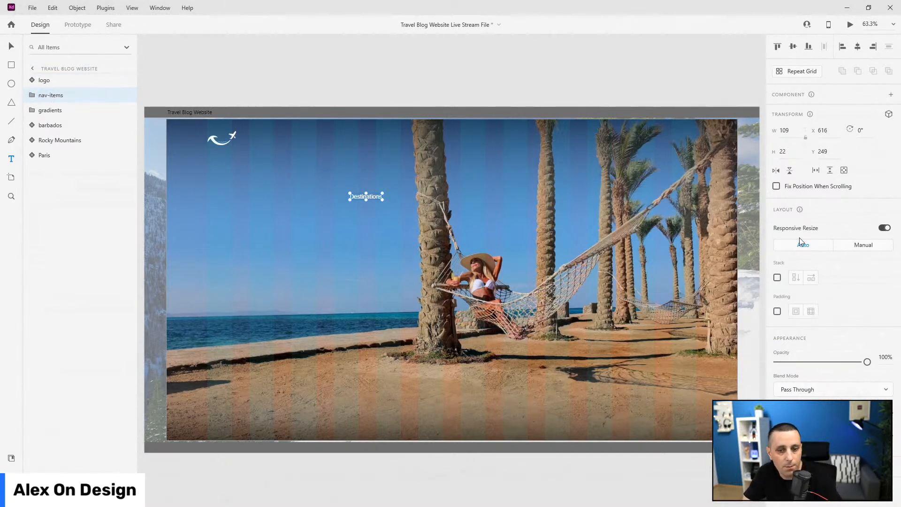
# Step: Turn on a horizontal stack for nav-items and duplicate Destinations as a second item reading Experiences
pyautogui.click(778, 277)
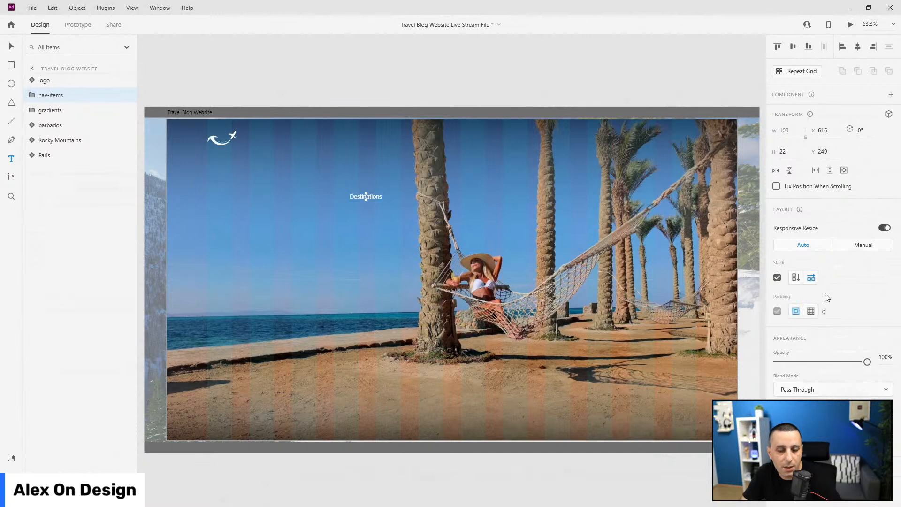
pyautogui.doubleClick(374, 196)
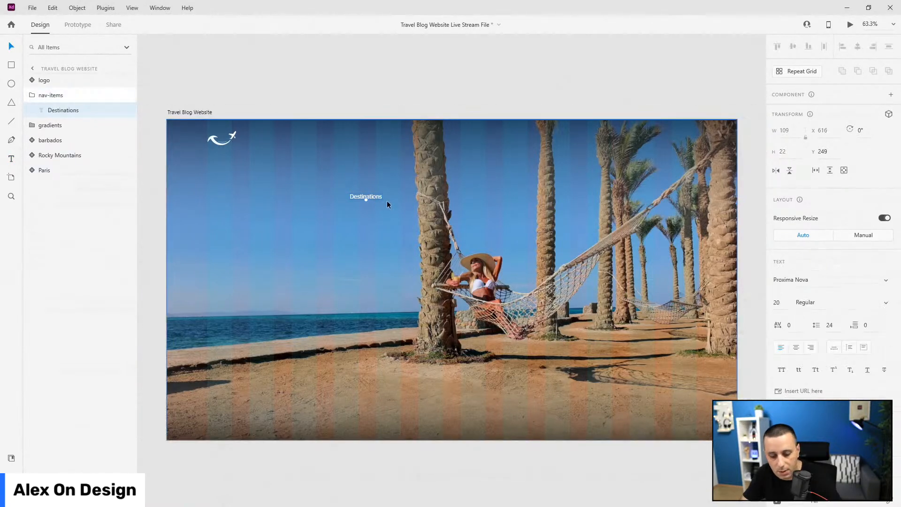
pyautogui.doubleClick(398, 198)
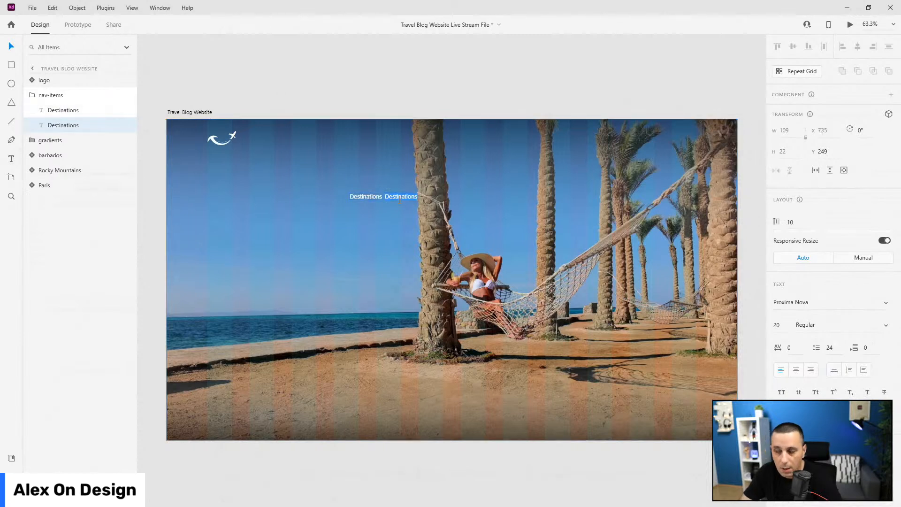
pyautogui.write('Experiences')
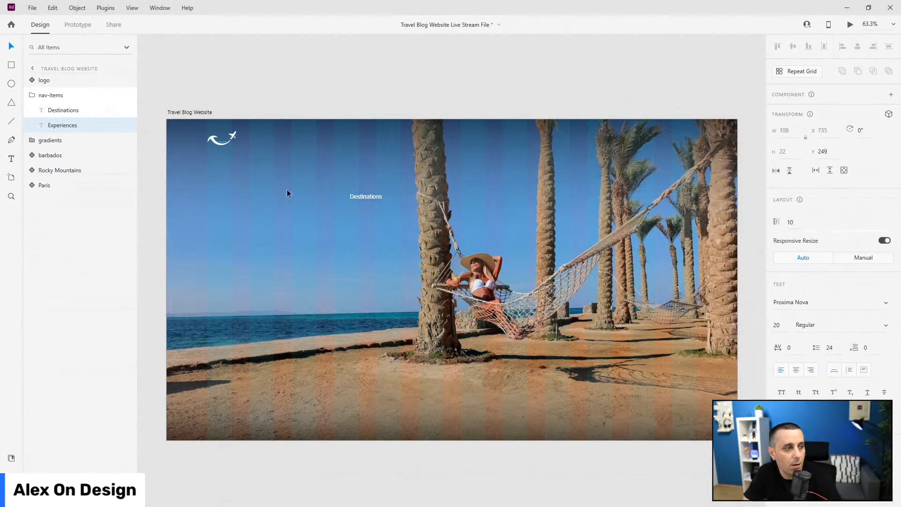
# Step: Set the spacing between the nav-items stack elements to 60
pyautogui.click(52, 95)
pyautogui.click(848, 280)
pyautogui.write('60')
pyautogui.press('Return')
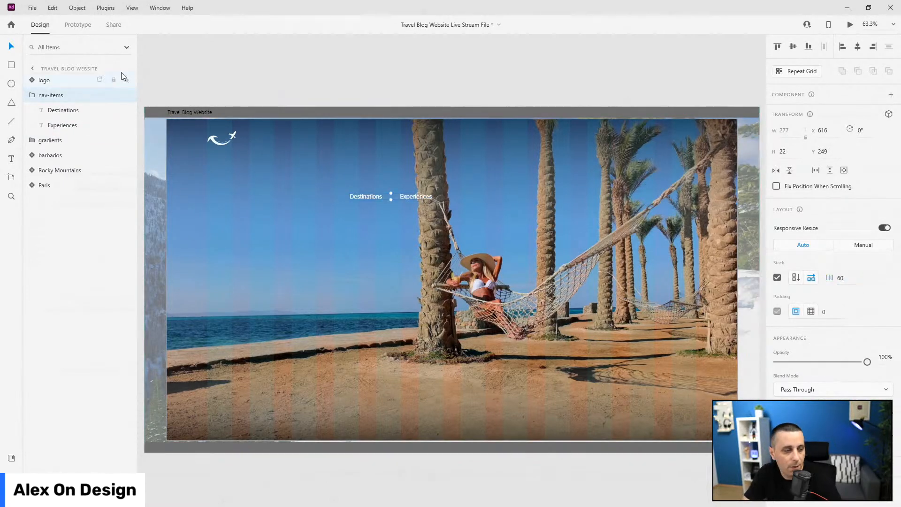
# Step: Move the nav-items group level with the logo, at about X 589, Y 53
pyautogui.click(189, 112)
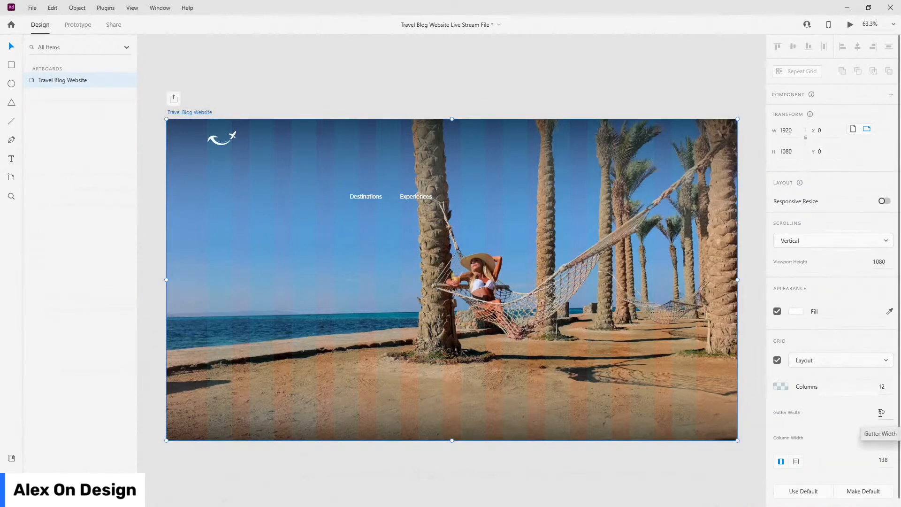
pyautogui.click(369, 196)
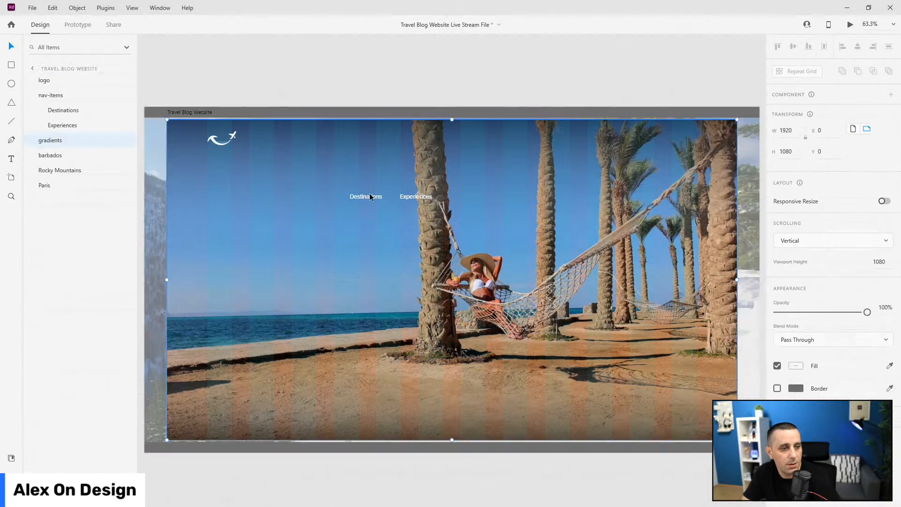
pyautogui.moveTo(371, 197); pyautogui.dragTo(364, 139)
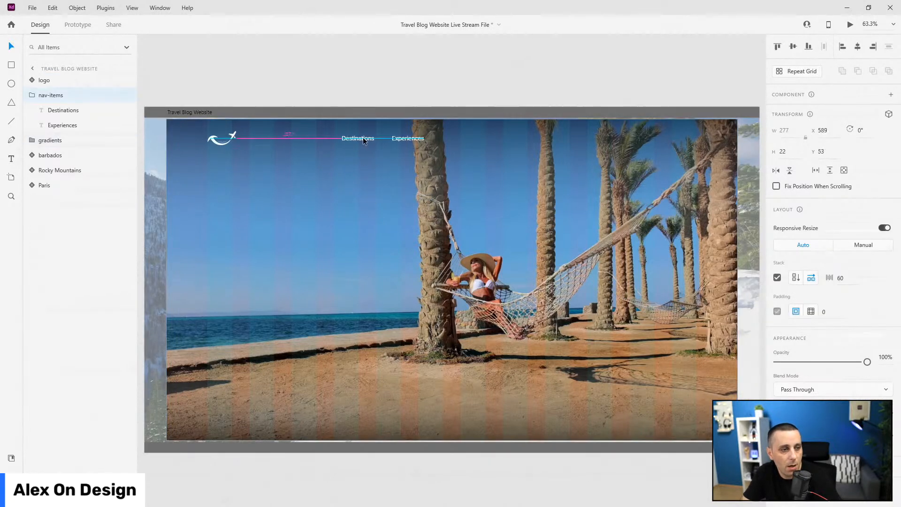
# Step: Duplicate the Experiences item in nav-items and change the copy's text to Cultures
pyautogui.click(71, 126)
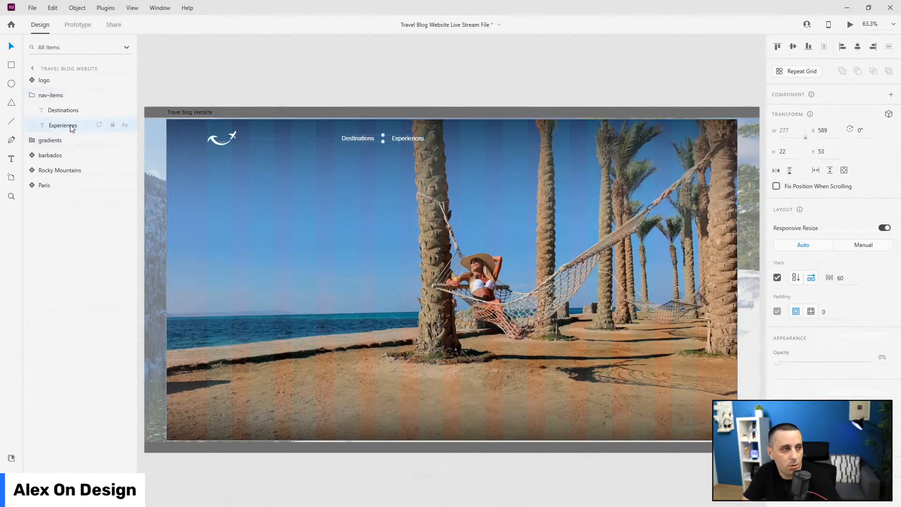
pyautogui.hotkey('ctrl', 'd')
pyautogui.doubleClick(455, 138)
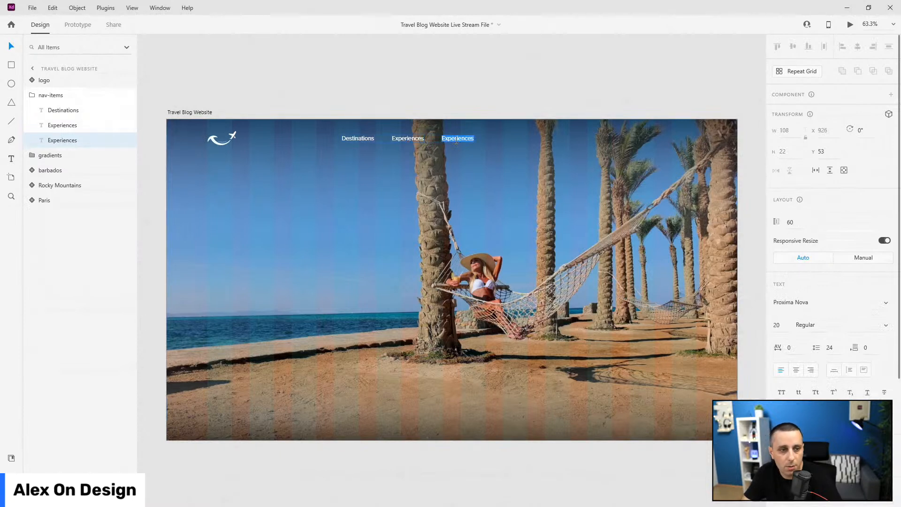
pyautogui.write('Cultures')
pyautogui.press('Escape')
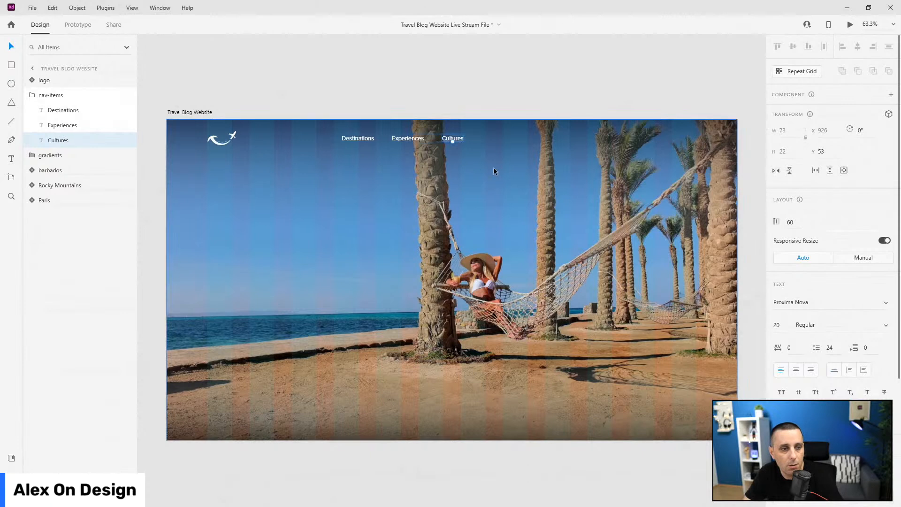
# Step: Duplicate the Cultures item and change the copy's text to Accomodation
pyautogui.hotkey('ctrl', 'd')
pyautogui.doubleClick(493, 138)
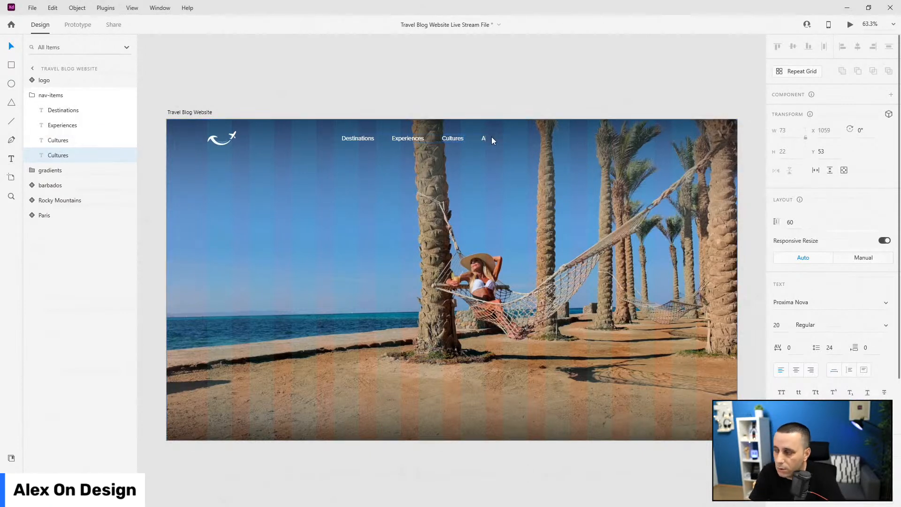
pyautogui.write('Accomodation')
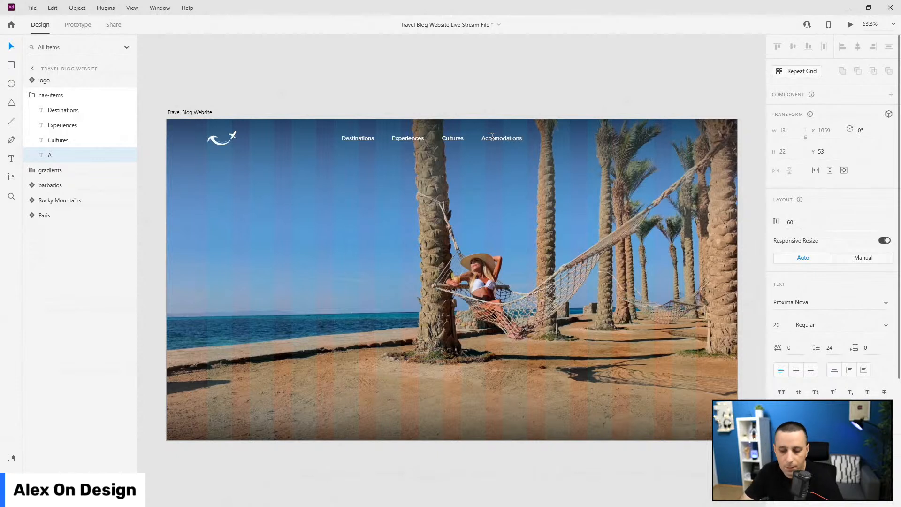
pyautogui.press('Escape')
# Step: Duplicate the Accomodation item and change the copy's text to Local Stories
pyautogui.hotkey('ctrl', 'd')
pyautogui.doubleClick(547, 137)
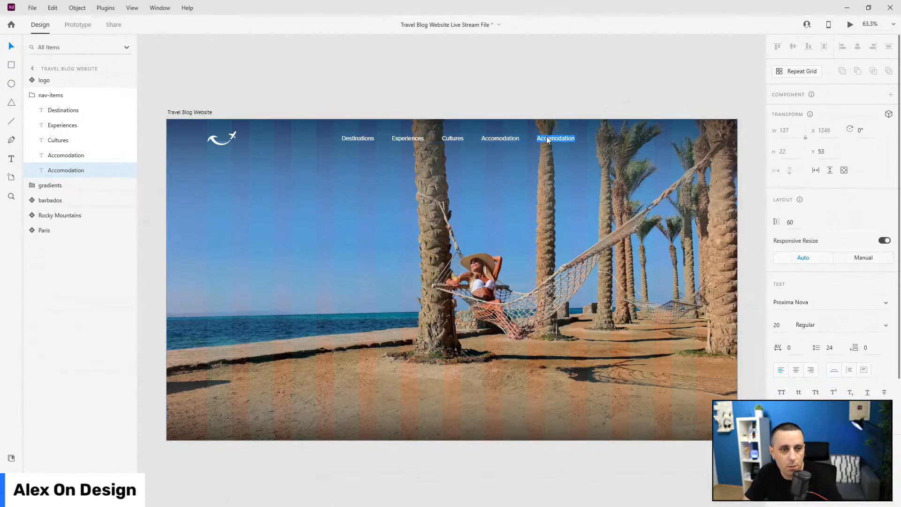
pyautogui.write('Local Storie')
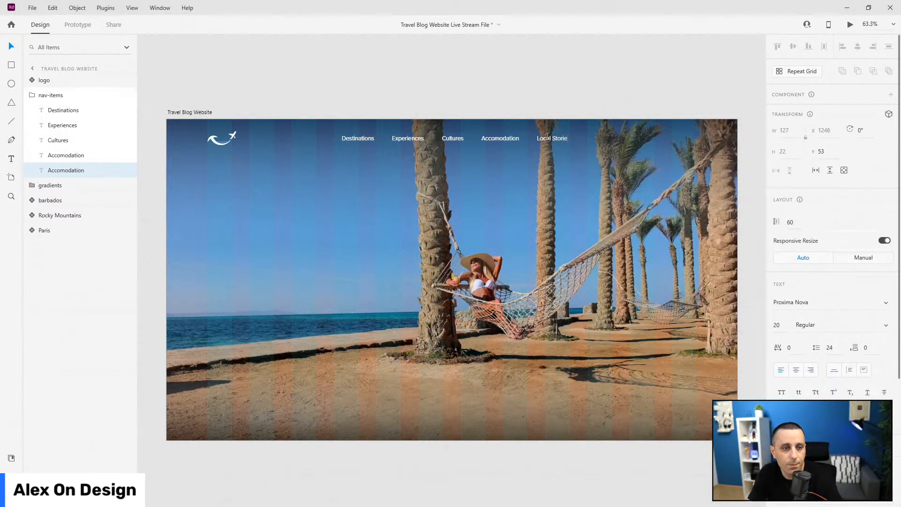
pyautogui.press('Escape')
# Step: Duplicate the Local Stories item in nav-items and change the copy's text to About Us
pyautogui.hotkey('ctrl', 'd')
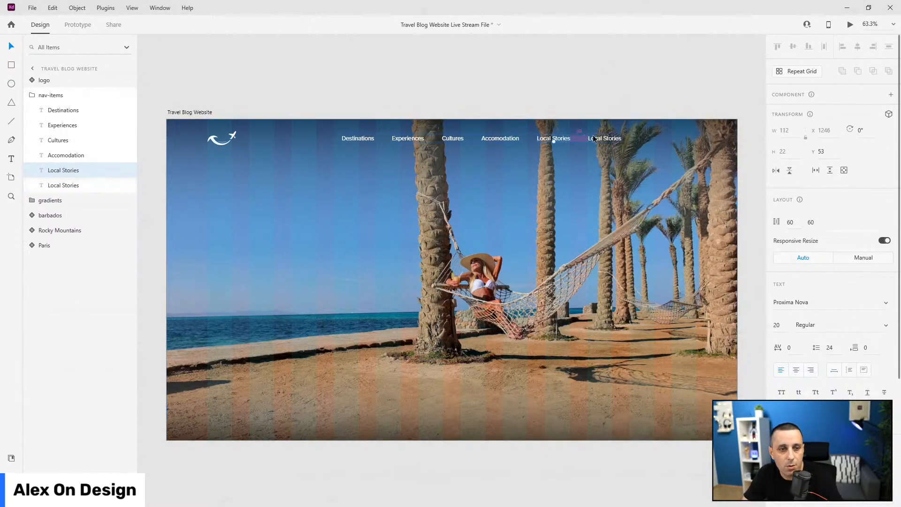
pyautogui.doubleClick(598, 136)
pyautogui.write('About Us')
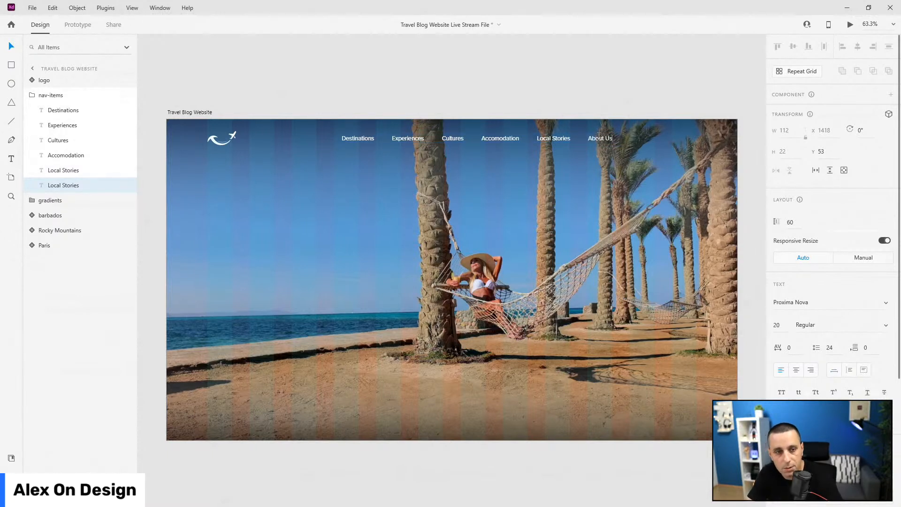
pyautogui.press('Escape')
# Step: Duplicate the About Us item and change the copy's text to Contact
pyautogui.hotkey('ctrl', 'd')
pyautogui.doubleClick(640, 139)
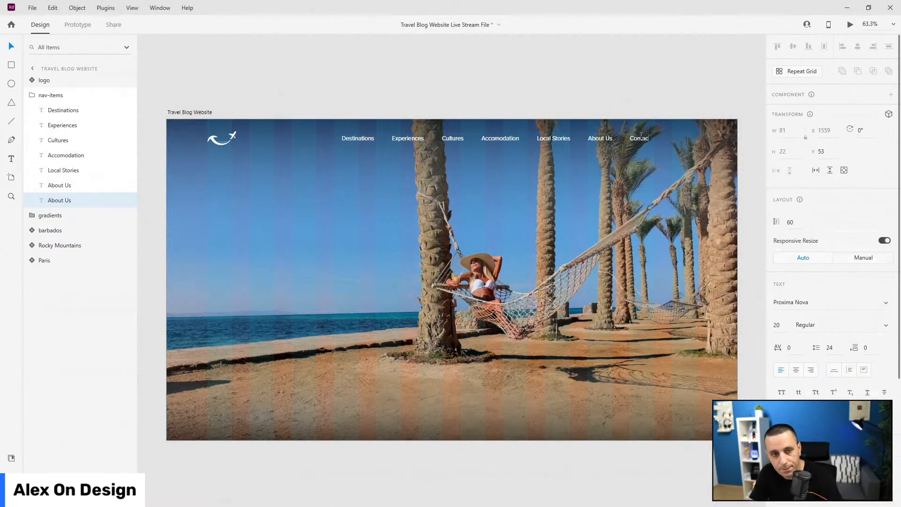
pyautogui.press('Escape')
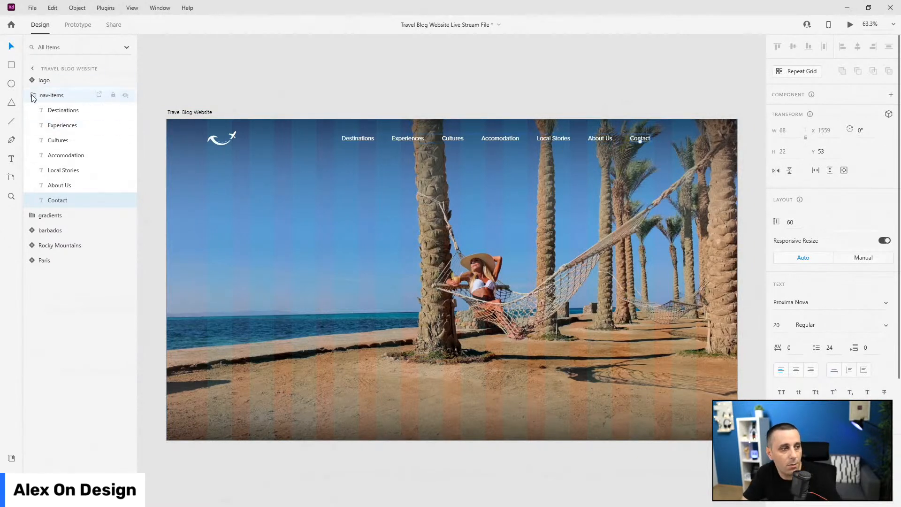
# Step: Move the whole nav-items group horizontally to about X 744, keeping it at Y 53
pyautogui.press('Escape')
pyautogui.scroll(2, 641, 115)
pyautogui.moveTo(642, 180); pyautogui.dragTo(687, 183)
pyautogui.scroll(5, 723, 173)
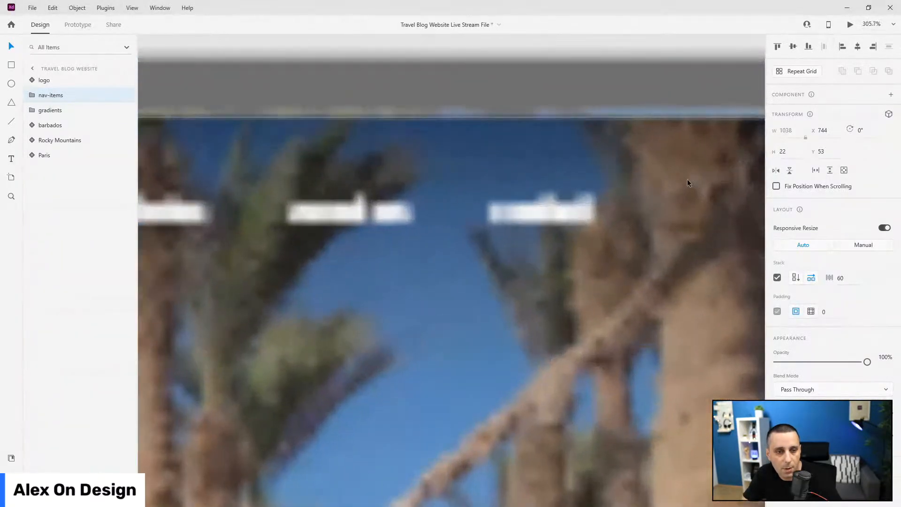
# Step: Select the logo together with nav-items and align both on their vertical middles
pyautogui.scroll(-8, 610, 258)
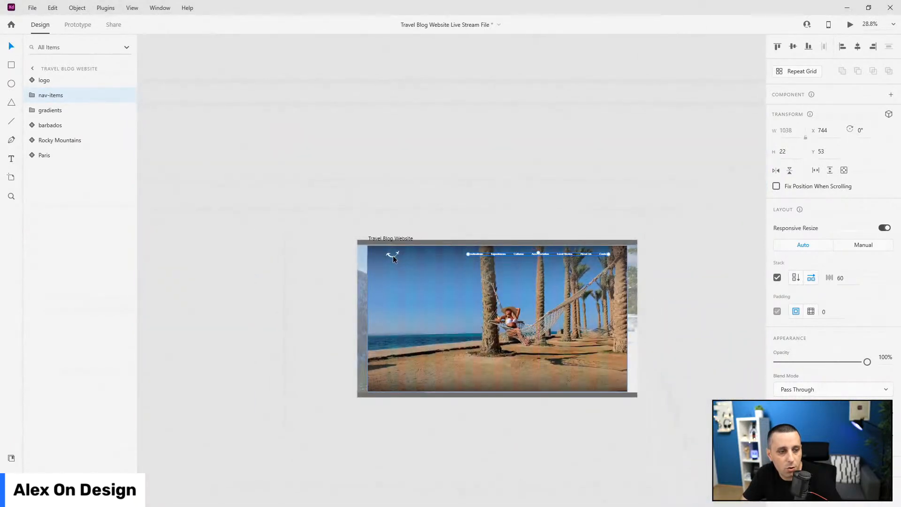
pyautogui.keyDown('shift'); pyautogui.click(388, 254); pyautogui.keyUp('shift')
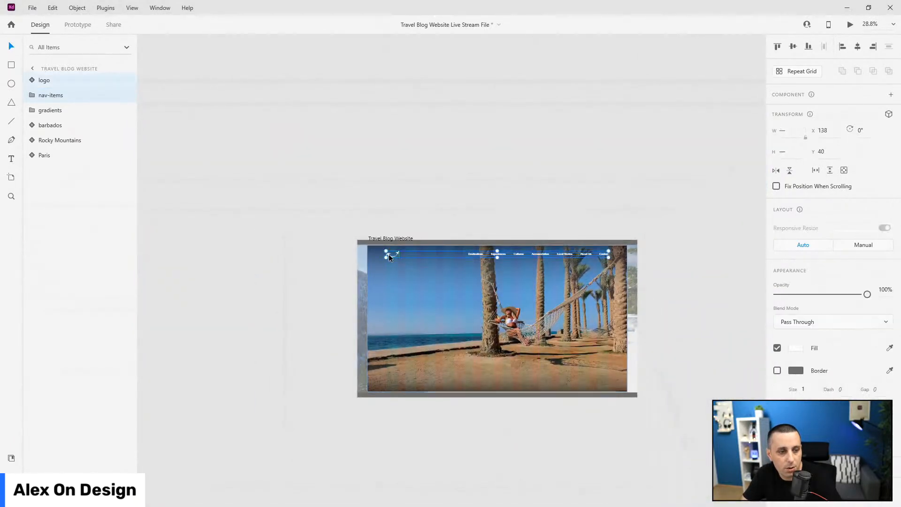
pyautogui.click(795, 46)
# Step: Group the logo and nav-items and name the group nav
pyautogui.hotkey('ctrl', '0')
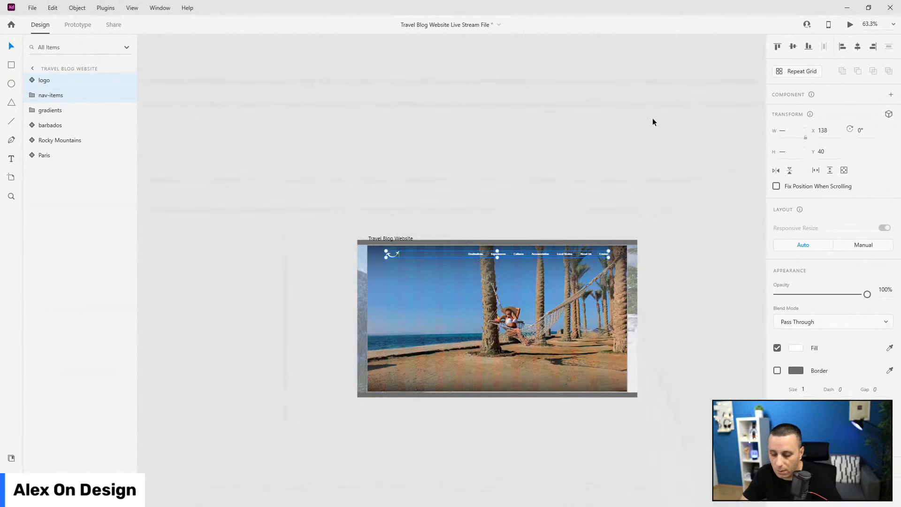
pyautogui.hotkey('ctrl', 'g')
pyautogui.doubleClick(42, 82)
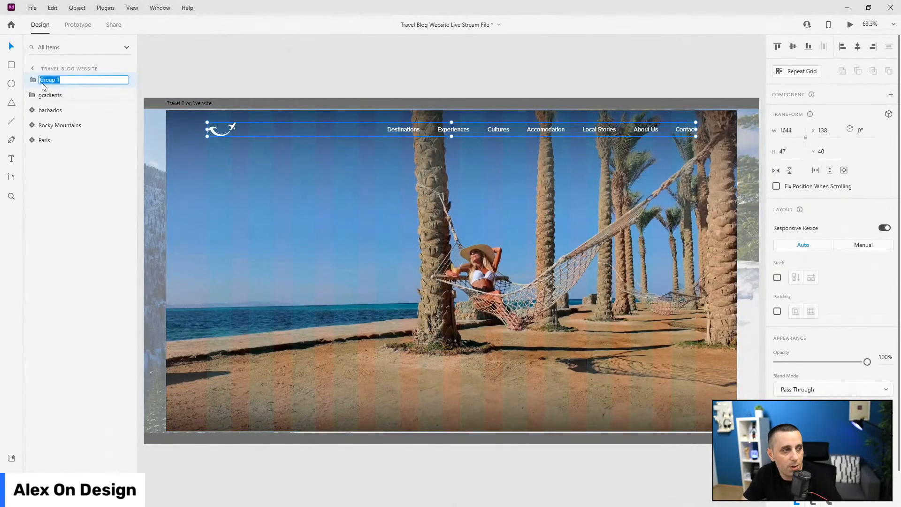
pyautogui.write('nav')
pyautogui.press('Return')
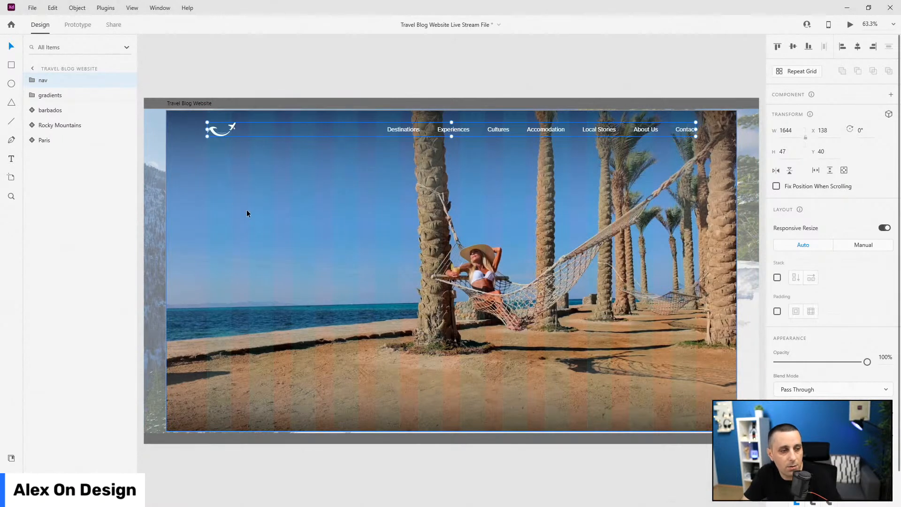
# Step: Draw a rectangle about 366 by 104 at about X 138, Y 540, aligned with the logo's outer edge
pyautogui.click(12, 458)
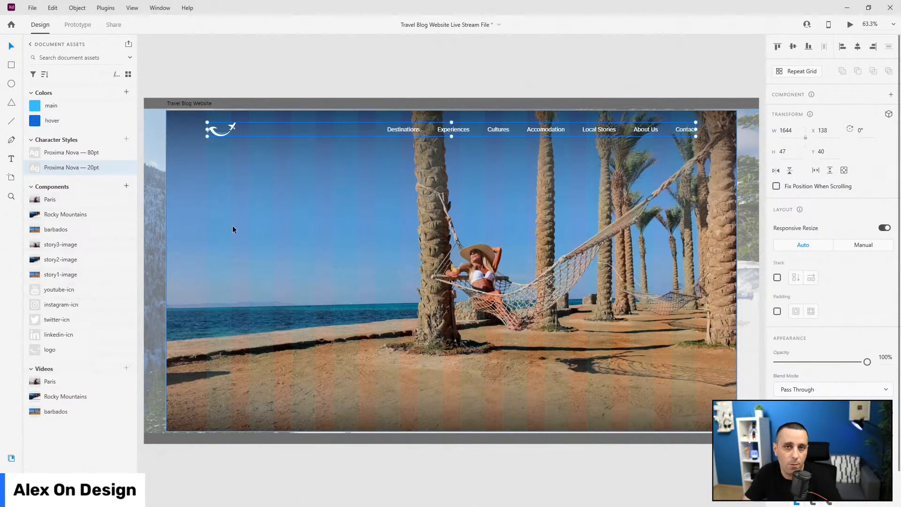
pyautogui.click(11, 65)
pyautogui.moveTo(207, 271)
pyautogui.mouseDown()
pyautogui.moveTo(284, 320)
pyautogui.moveTo(316, 302)
pyautogui.mouseUp()
pyautogui.scroll(5, 235, 293)
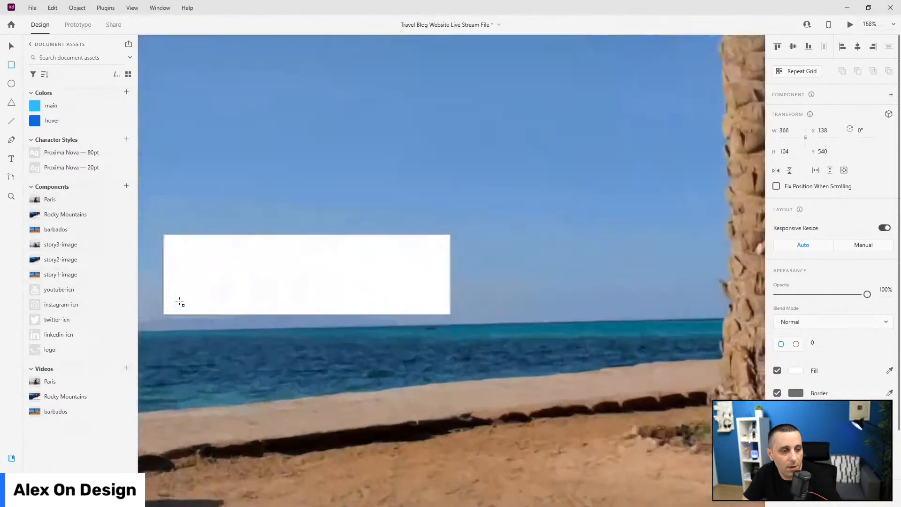
# Step: Rename the new rectangle's layer as btn-bg
pyautogui.click(11, 458)
pyautogui.doubleClick(54, 80)
pyautogui.write('btn-b')
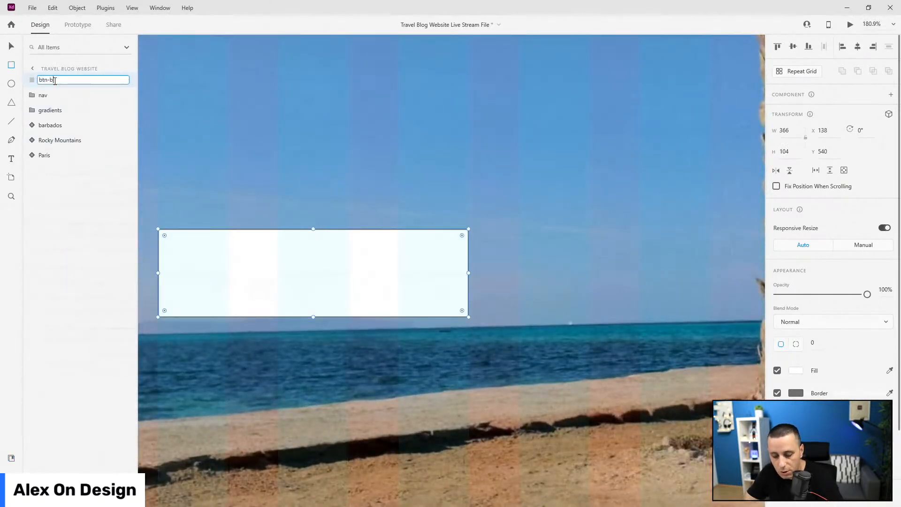
pyautogui.write('g')
pyautogui.press('Return')
# Step: Fill btn-bg with the saved main colour and remove its border
pyautogui.click(11, 456)
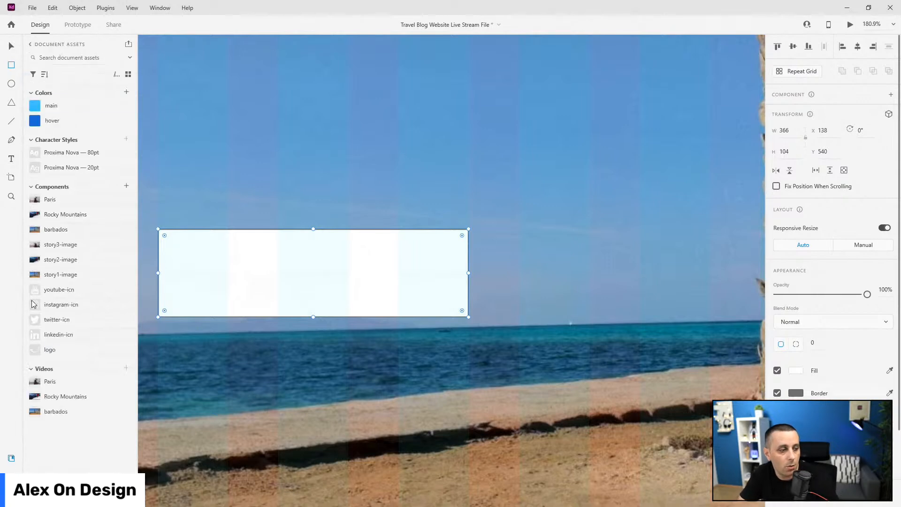
pyautogui.click(51, 106)
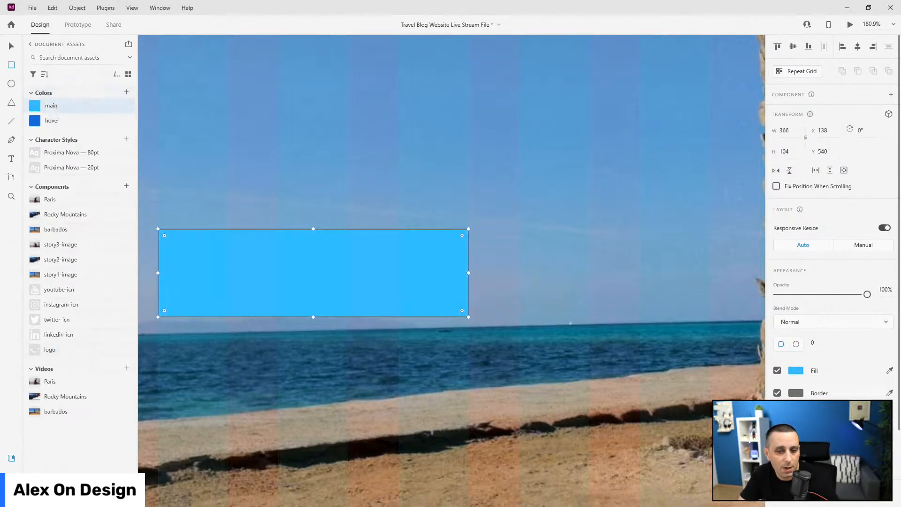
pyautogui.click(777, 393)
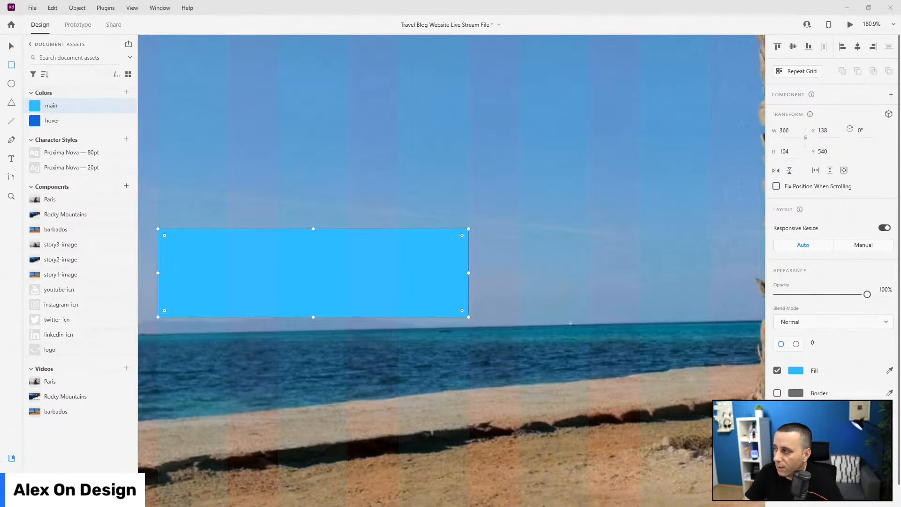
# Step: Set the height of btn-bg to 80
pyautogui.click(800, 158)
pyautogui.write('80')
pyautogui.press('Return')
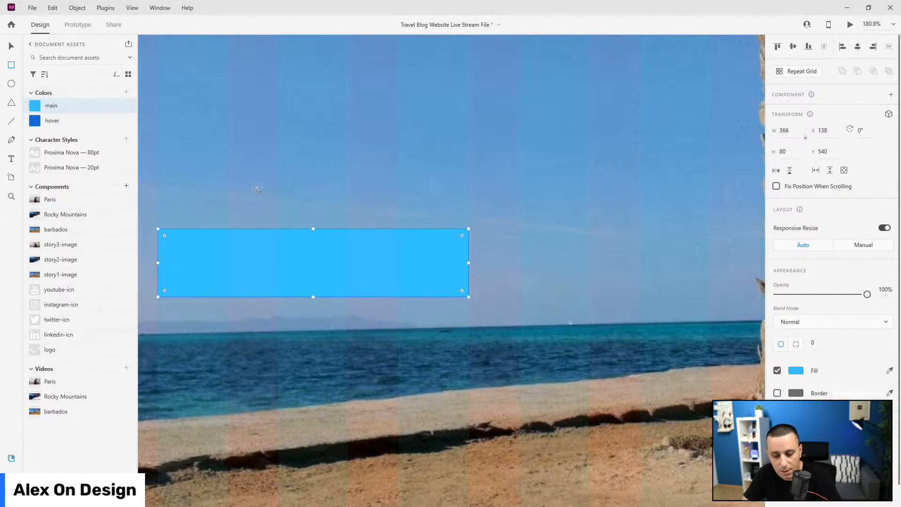
# Step: Add a text label reading Read Full Story on the blue button rectangle
pyautogui.click(308, 247)
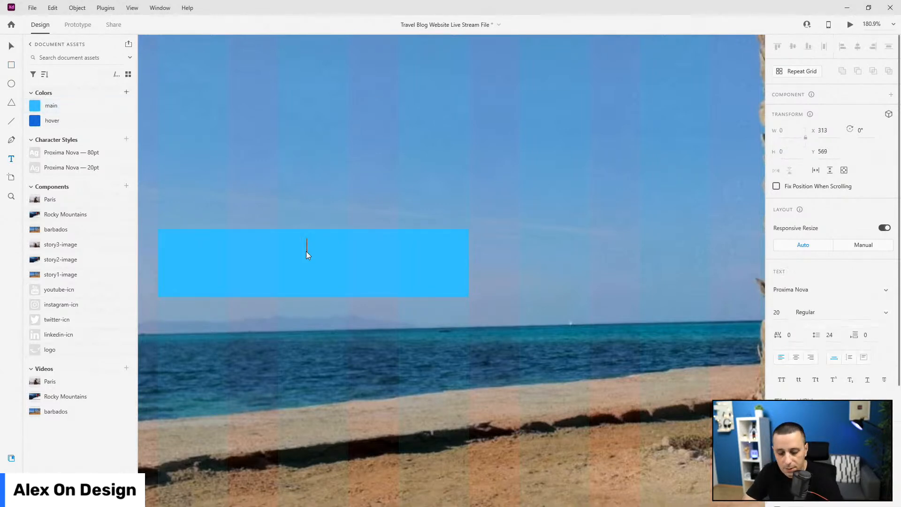
pyautogui.write('Read')
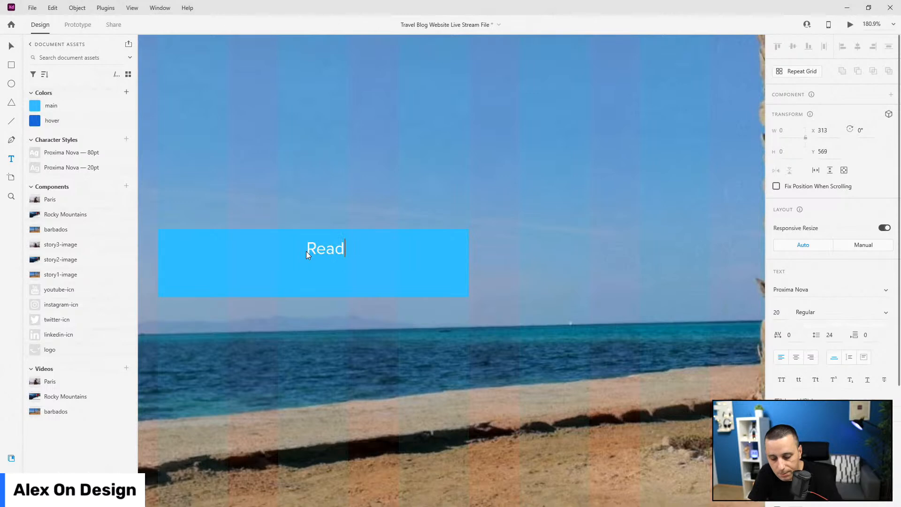
pyautogui.write(' Full Stiry')
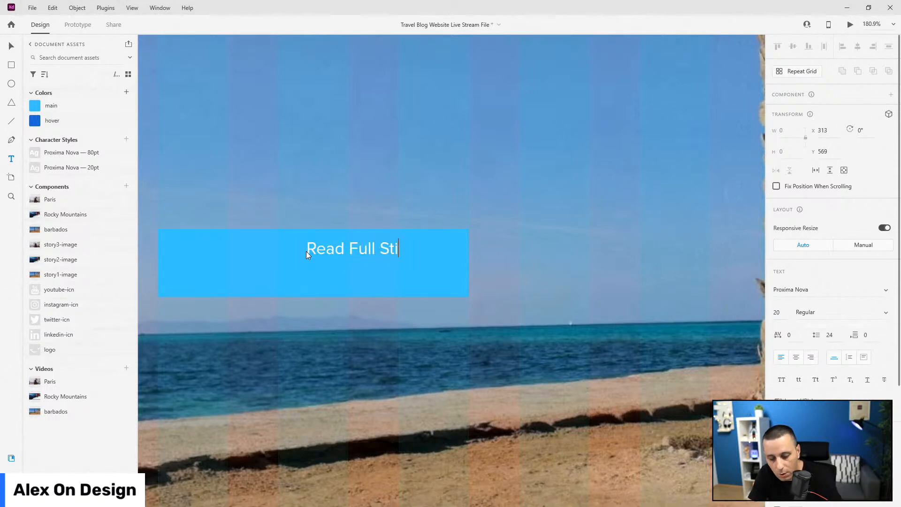
pyautogui.press('BackSpace')
pyautogui.press('BackSpace')
pyautogui.press('BackSpace')
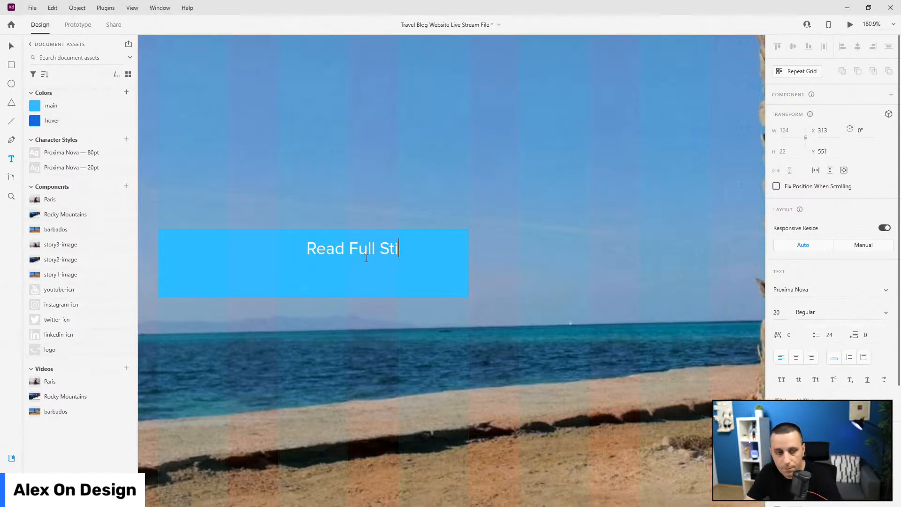
pyautogui.write('ory')
pyautogui.press('Escape')
# Step: Format the Read Full Story text as centred and Bold, and save it as a character style placed below the 80pt style
pyautogui.click(797, 358)
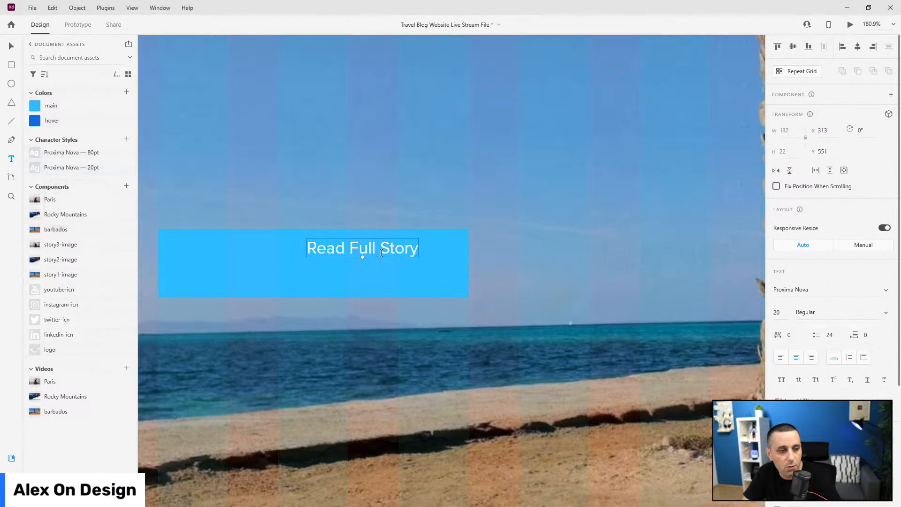
pyautogui.click(11, 47)
pyautogui.scroll(-3, 827, 235)
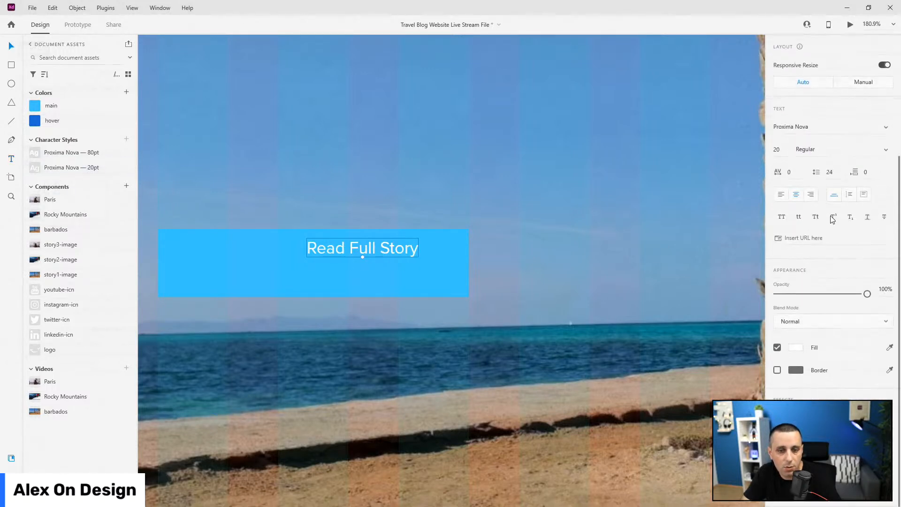
pyautogui.click(885, 150)
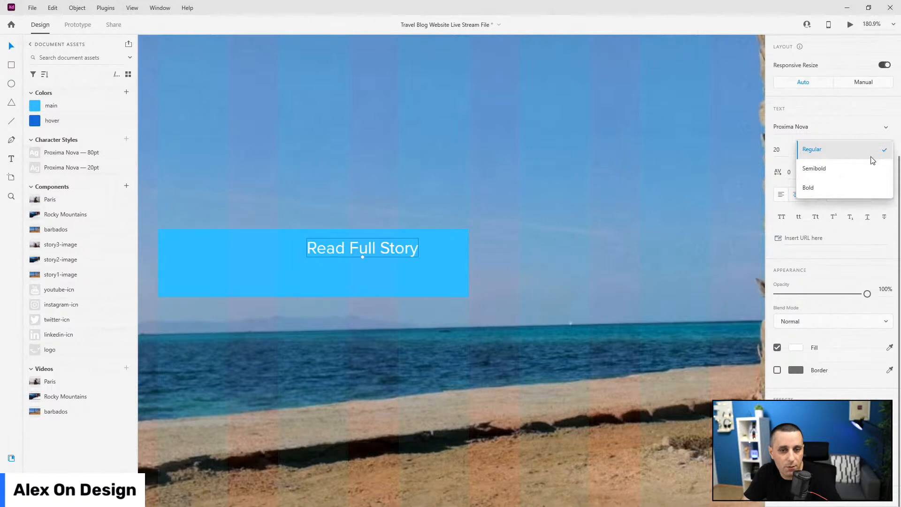
pyautogui.click(844, 188)
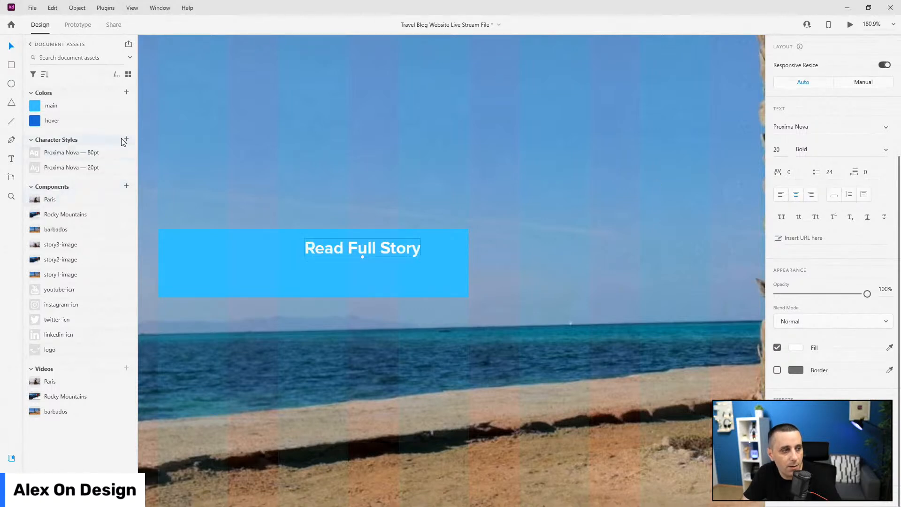
pyautogui.click(124, 139)
pyautogui.moveTo(79, 153); pyautogui.dragTo(86, 174)
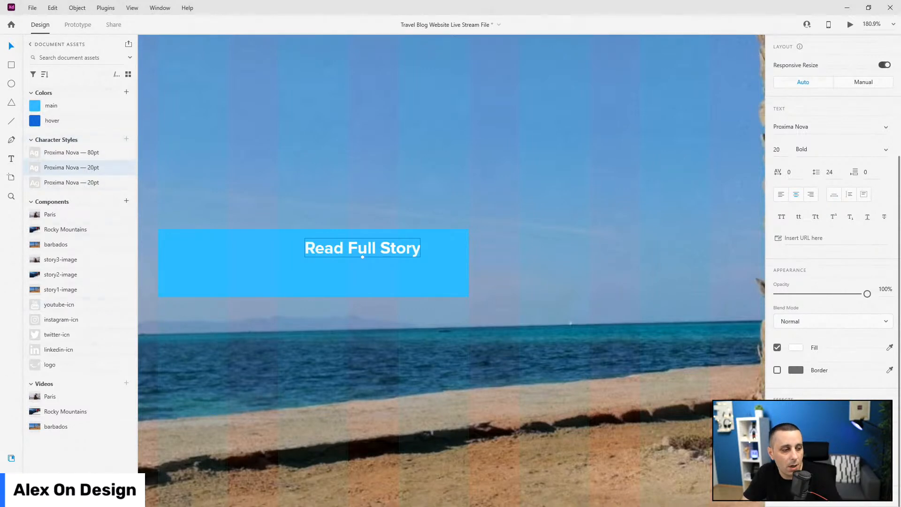
# Step: Select the Read Full Story text with btn-bg and centre them on each other horizontally and vertically
pyautogui.hotkey('ctrl', 'y')
pyautogui.click(47, 95)
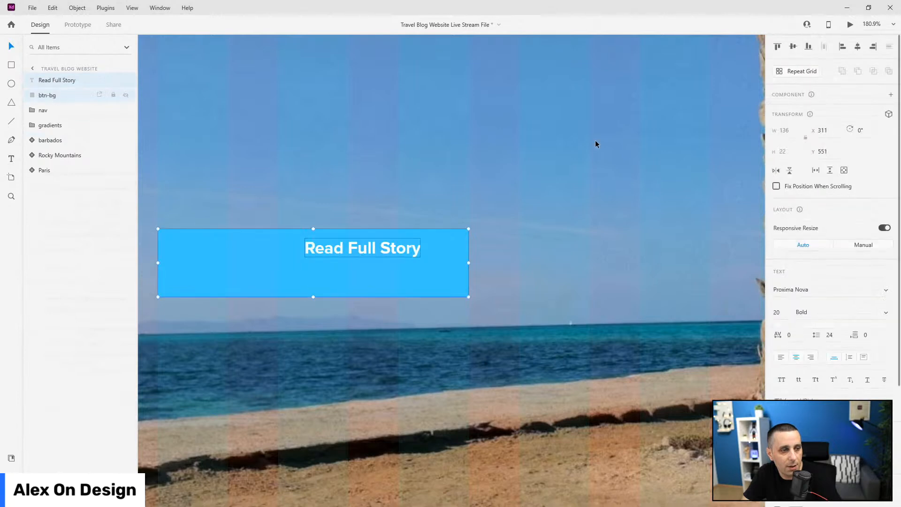
pyautogui.click(857, 47)
pyautogui.click(793, 46)
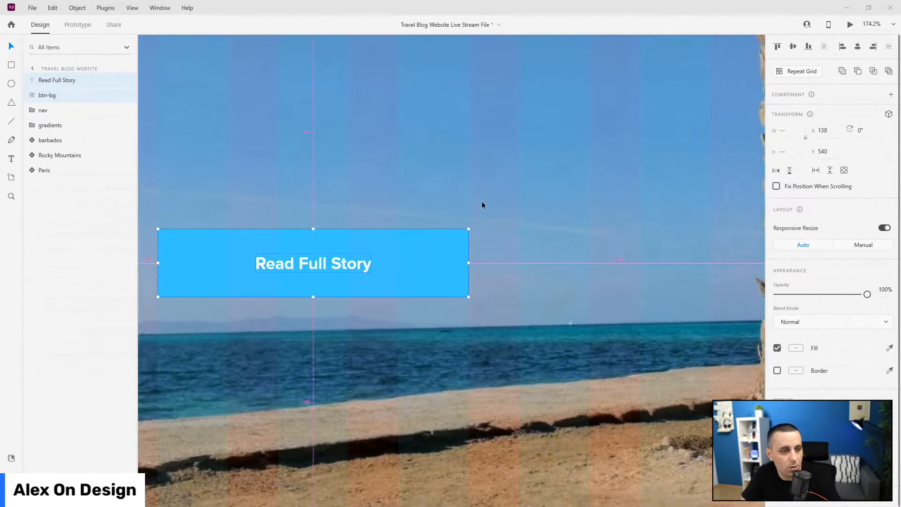
# Step: Group the label and btn-bg and name the group main-btn
pyautogui.scroll(-5, 477, 198)
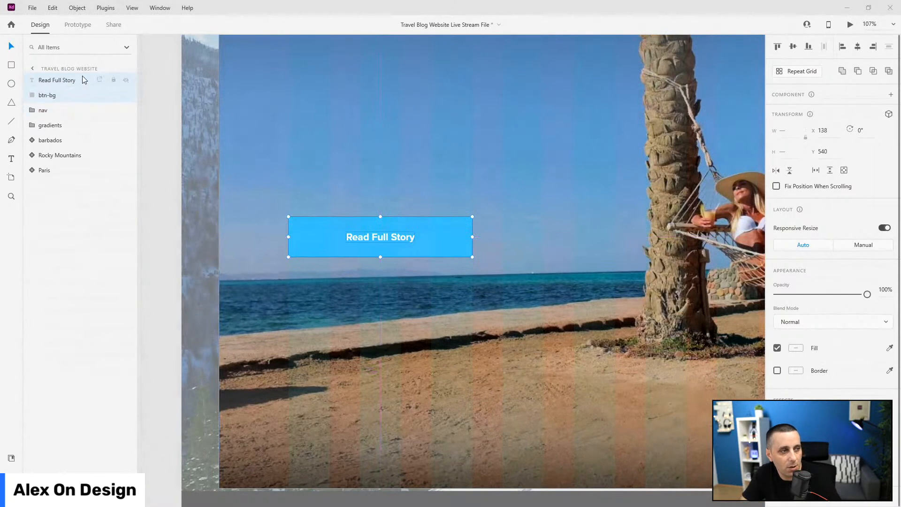
pyautogui.hotkey('ctrl', 'g')
pyautogui.doubleClick(54, 81)
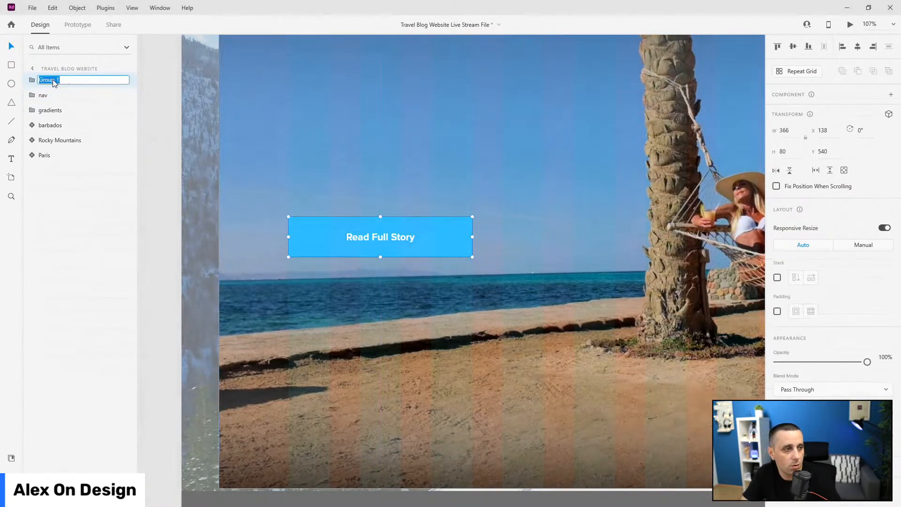
pyautogui.write('main-btn')
pyautogui.press('Return')
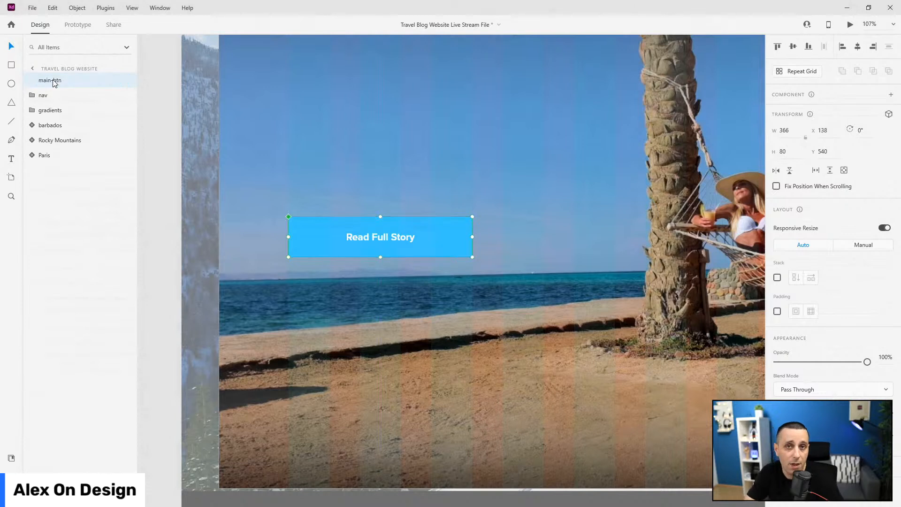
# Step: Turn main-btn into a component and add a state named hover
pyautogui.hotkey('ctrl', 'k')
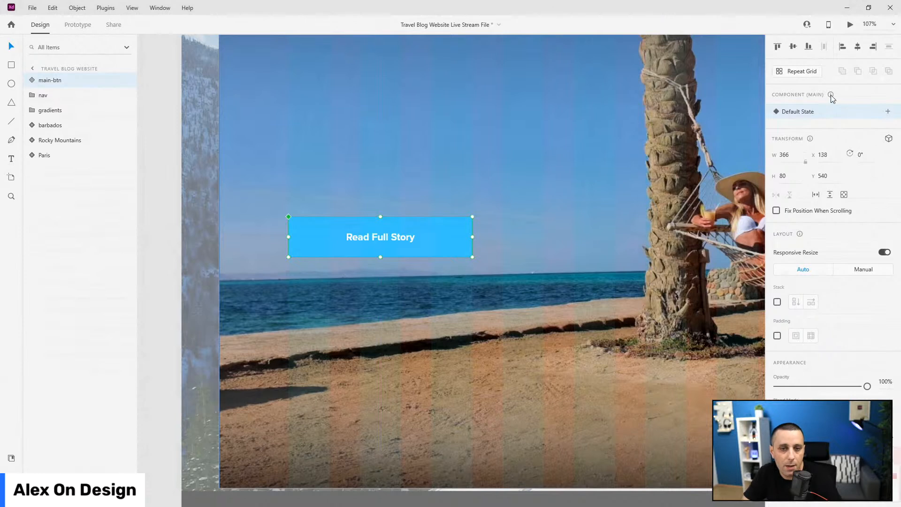
pyautogui.click(888, 112)
pyautogui.click(809, 132)
pyautogui.write('hover')
pyautogui.press('Return')
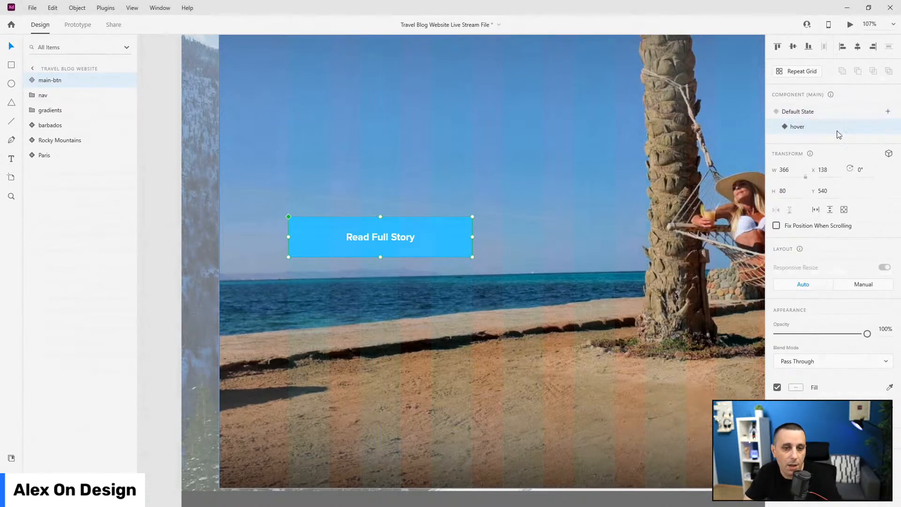
# Step: Fill btn-bg with the saved hover colour in the button's hover state
pyautogui.doubleClick(441, 230)
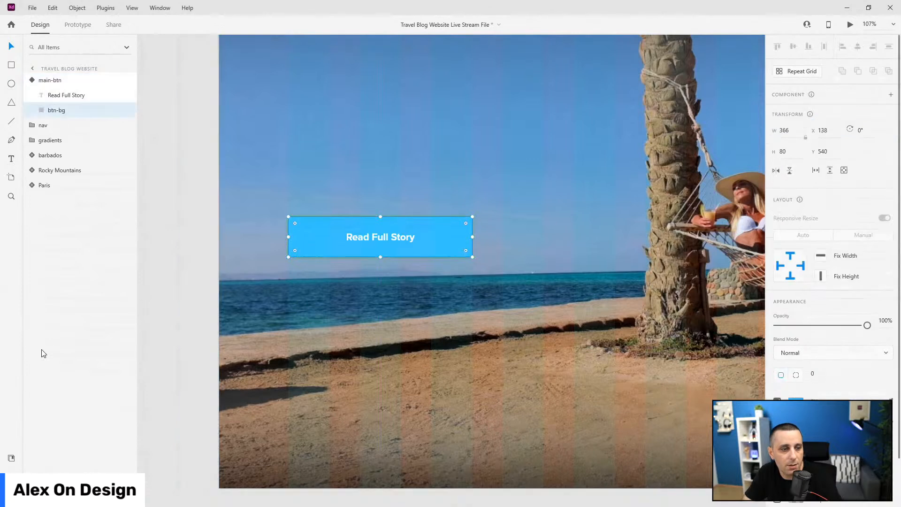
pyautogui.click(11, 457)
pyautogui.click(74, 128)
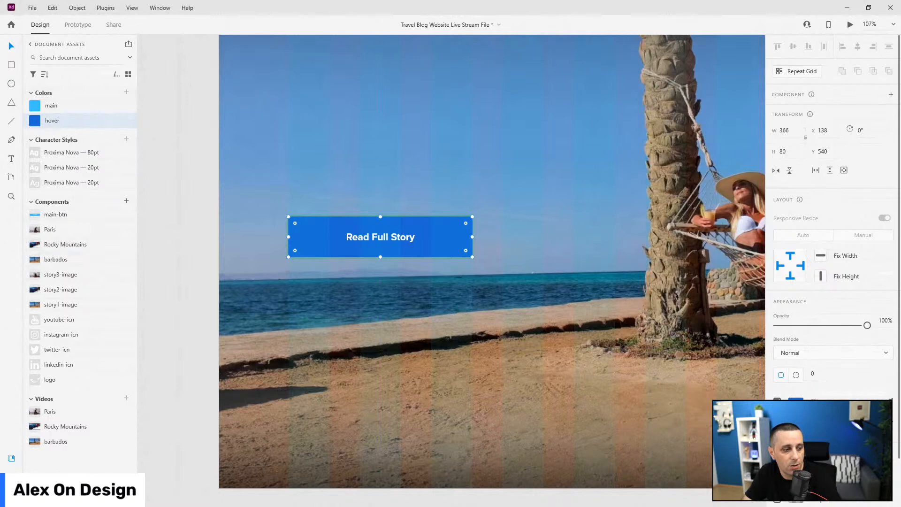
# Step: Return the main-btn component to its default state and move it straight down to about Y 662
pyautogui.click(11, 476)
pyautogui.click(33, 80)
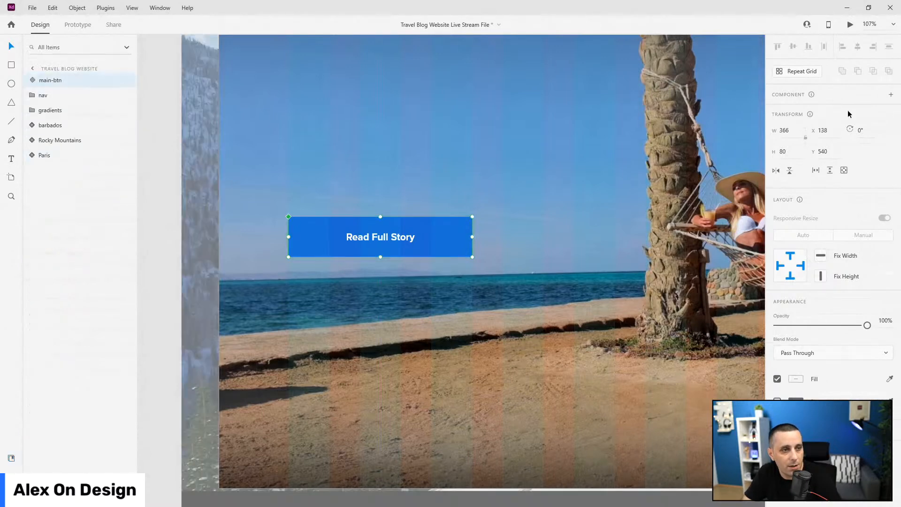
pyautogui.click(810, 113)
pyautogui.scroll(-3, 441, 215)
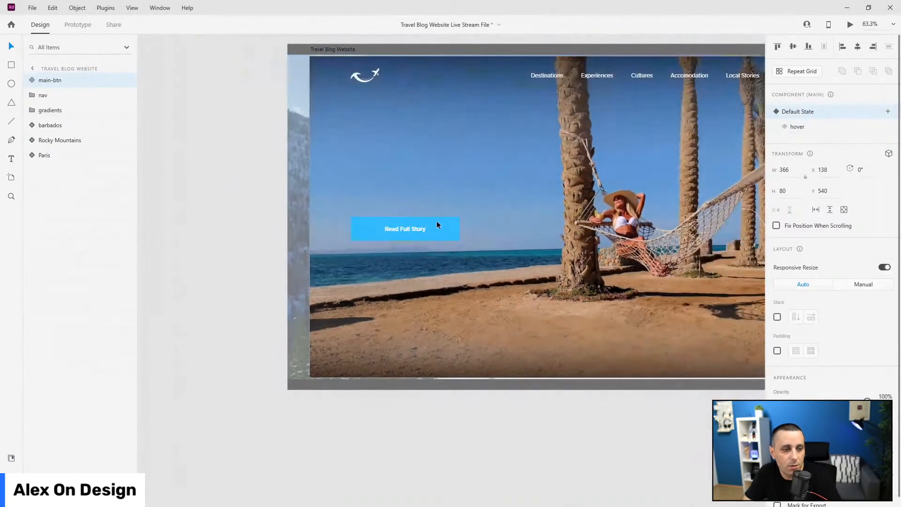
pyautogui.moveTo(439, 234); pyautogui.dragTo(439, 236)
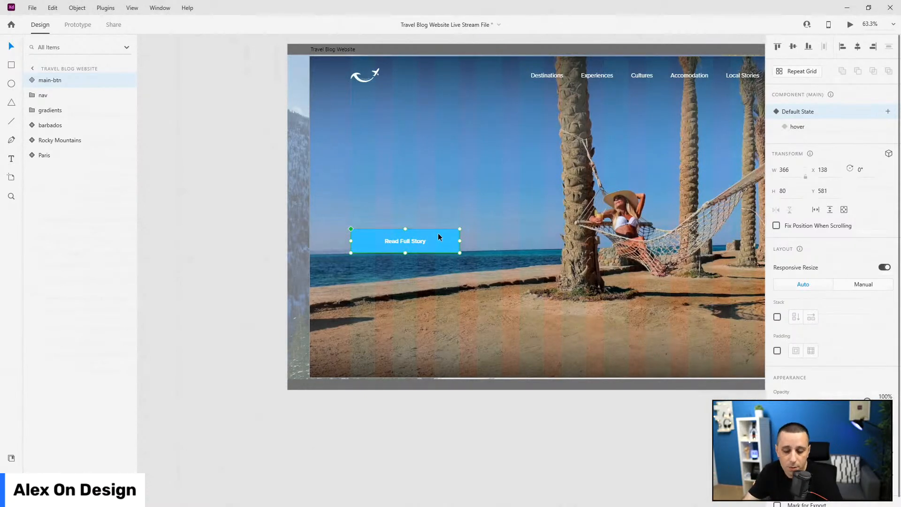
pyautogui.moveTo(444, 237); pyautogui.dragTo(444, 261)
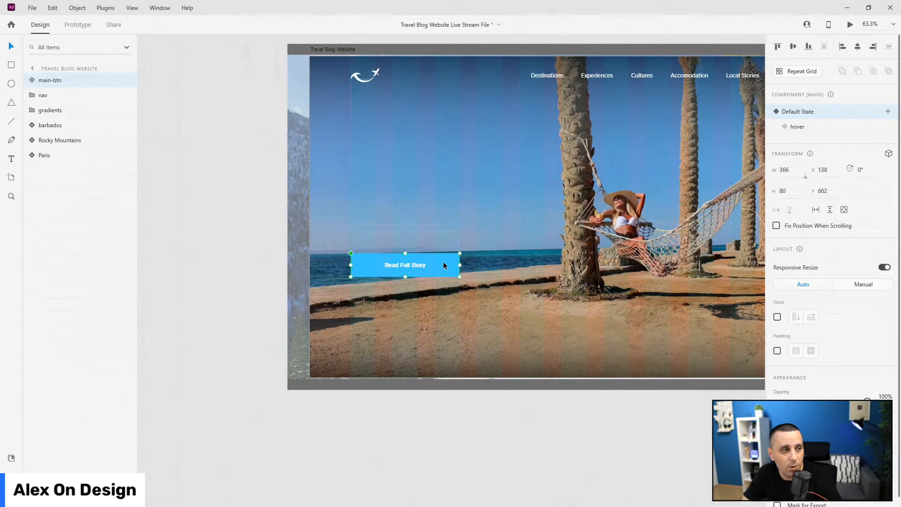
# Step: Add the text "Beauty Of Barbados" above the button, near the first layout column
pyautogui.press('t')
pyautogui.click(351, 152)
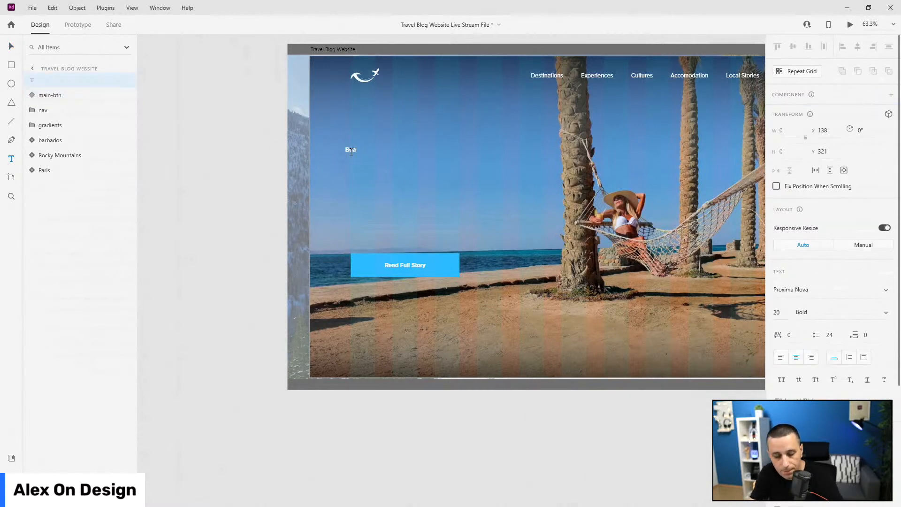
pyautogui.write('Beauty')
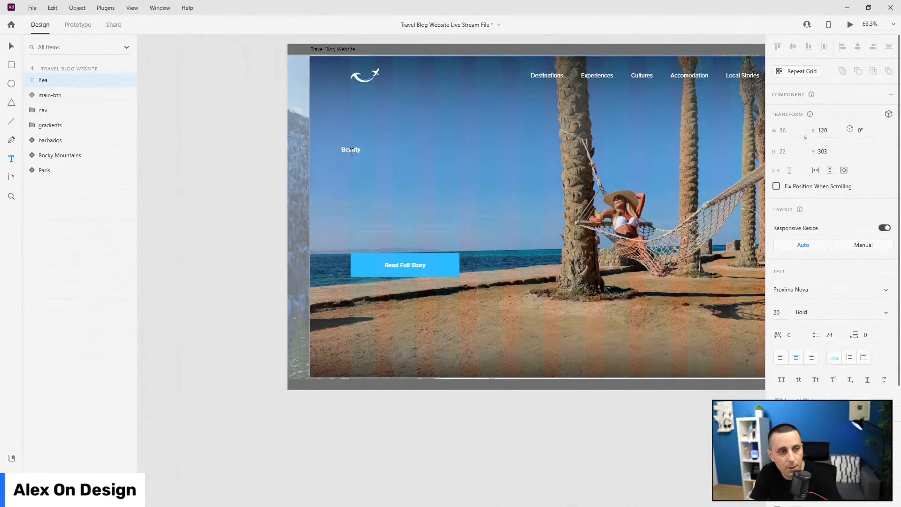
pyautogui.write(' Of Barbados')
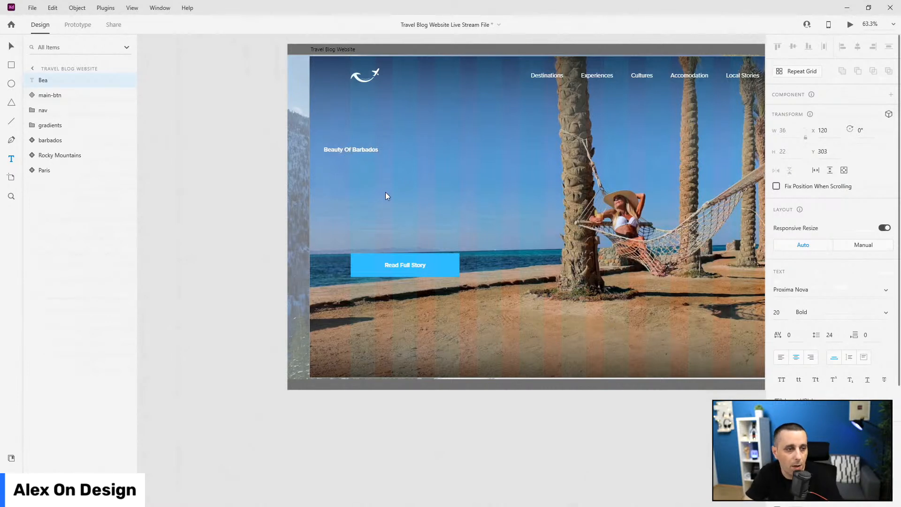
pyautogui.press('Escape')
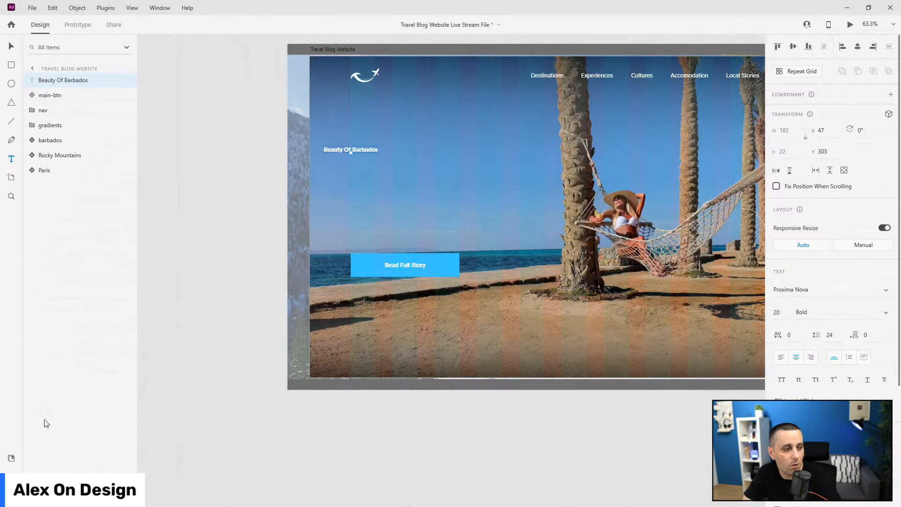
# Step: Apply the Proxima Nova 80pt character style to the heading and align its edge with the button at X 138
pyautogui.click(11, 458)
pyautogui.click(70, 152)
pyautogui.click(11, 46)
pyautogui.moveTo(304, 133); pyautogui.dragTo(418, 144)
# Step: Add a second line reading "From Our Eyes" to the heading
pyautogui.doubleClick(562, 149)
pyautogui.click(564, 148)
pyautogui.write('From Our')
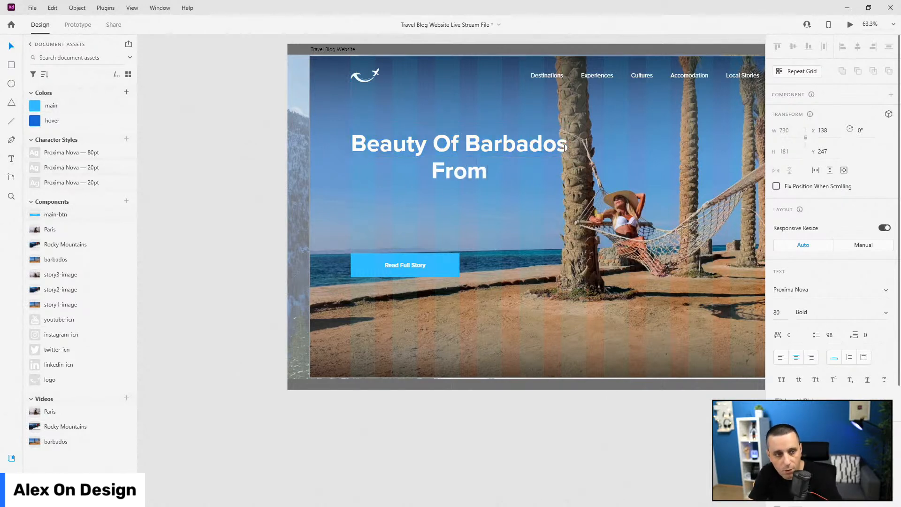
pyautogui.write('Eyes')
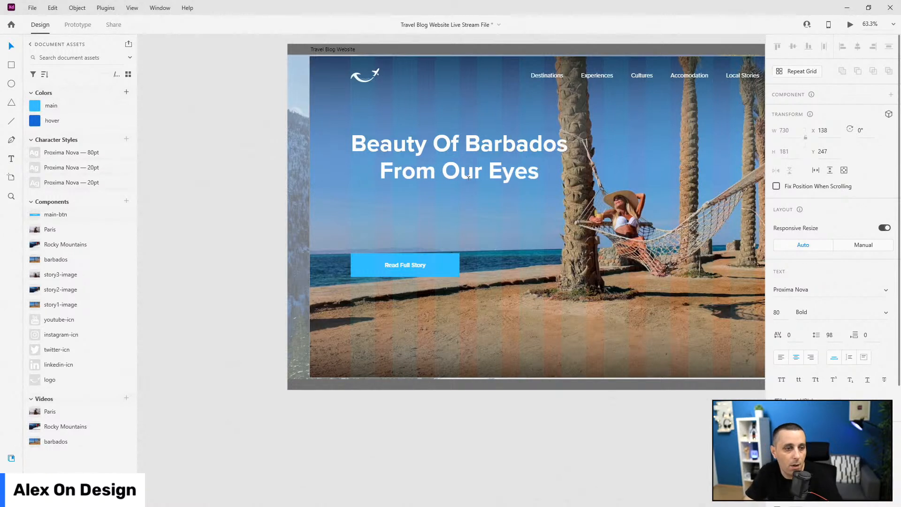
pyautogui.press('Escape')
# Step: Review the 80pt character style's settings and left-align the heading text
pyautogui.rightClick(78, 157)
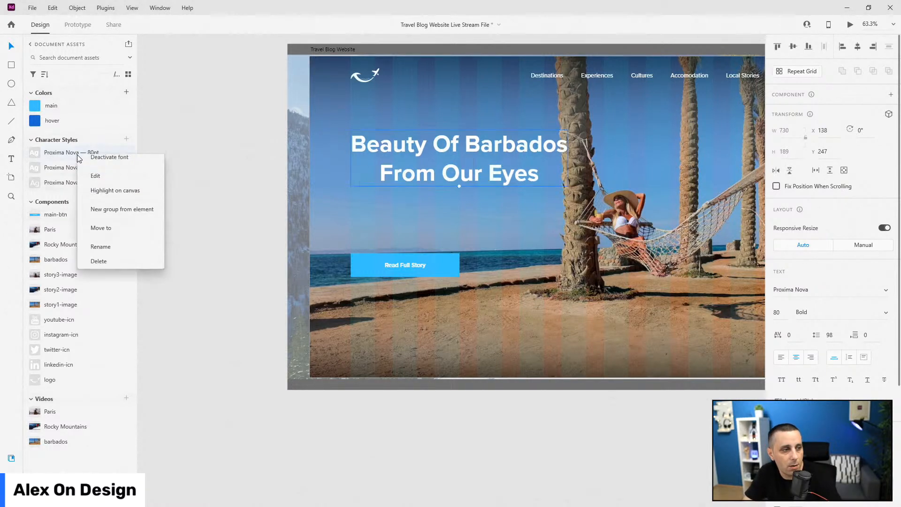
pyautogui.click(96, 171)
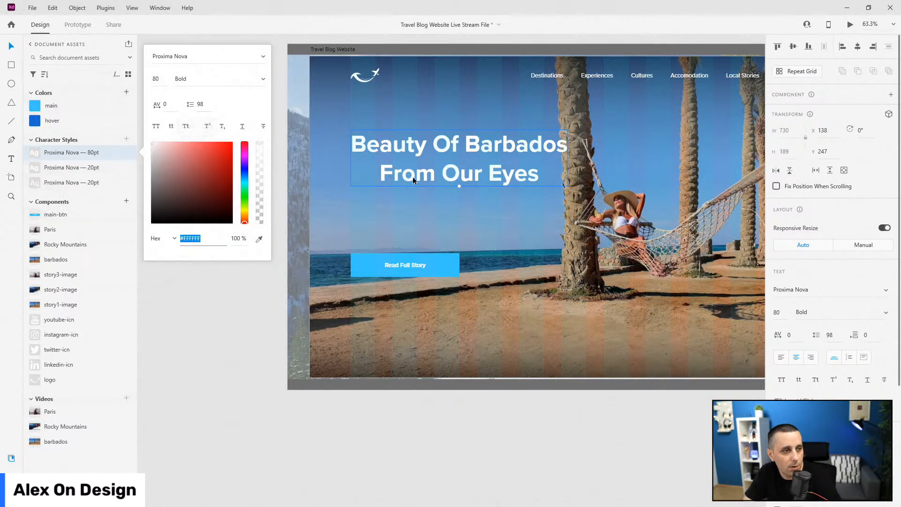
pyautogui.click(410, 230)
pyautogui.click(461, 159)
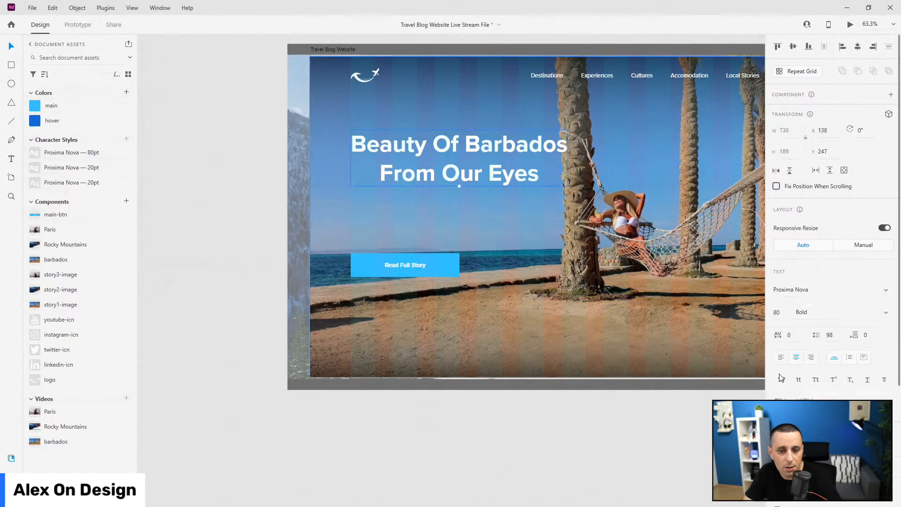
pyautogui.click(781, 358)
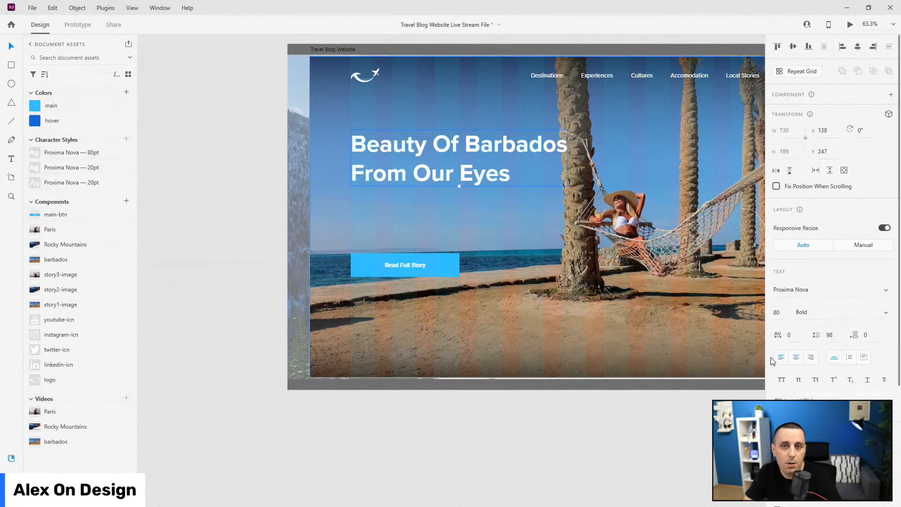
# Step: Duplicate the heading below itself and apply the Regular Proxima Nova 20pt character style to the copy
pyautogui.moveTo(453, 156); pyautogui.dragTo(462, 205)
pyautogui.click(77, 184)
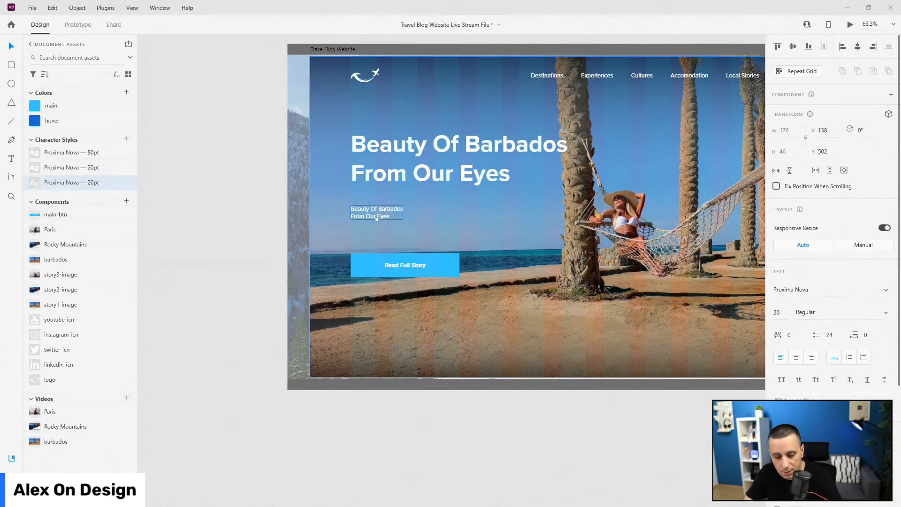
# Step: Replace the copied text with the Barbados description running from "Join us on the journey to beautiful Barbados" to "some of the friendliest people anywhere!"
pyautogui.doubleClick(353, 211)
pyautogui.hotkey('ctrl', 'a')
pyautogui.write("Join us on the journey to beautiful Barbados, where we will explore it's natural beauty, intriguing cuisine as well as some of the friendliest people anywhere!")
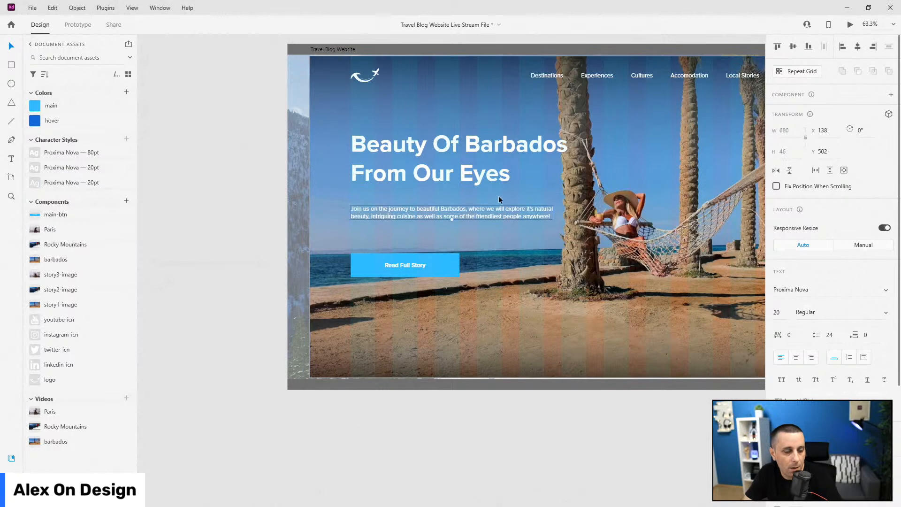
# Step: Move the description up to Y 478 and the Read Full Story button up beneath it to Y 564
pyautogui.scroll(4, 498, 188)
pyautogui.moveTo(467, 221); pyautogui.dragTo(466, 218)
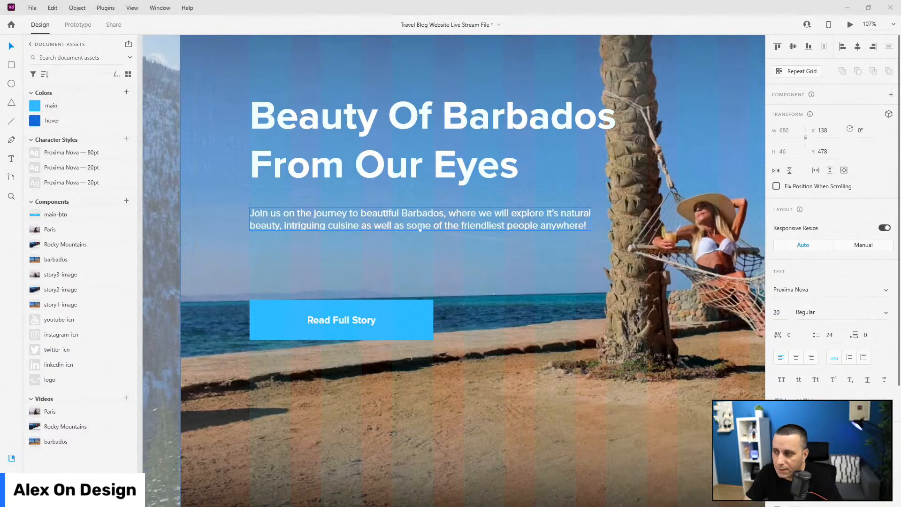
pyautogui.click(407, 315)
pyautogui.moveTo(427, 307); pyautogui.dragTo(427, 268)
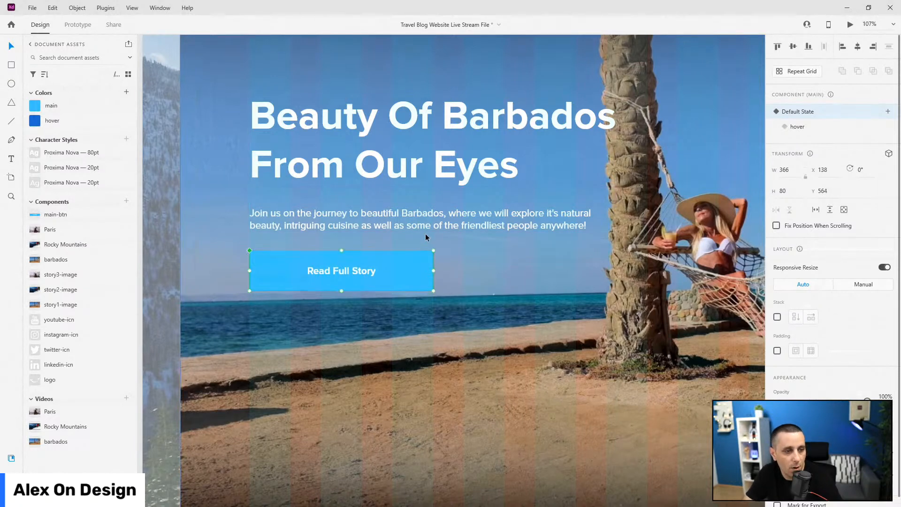
# Step: Select the description and the button together and nudge both up 2 px
pyautogui.click(427, 222)
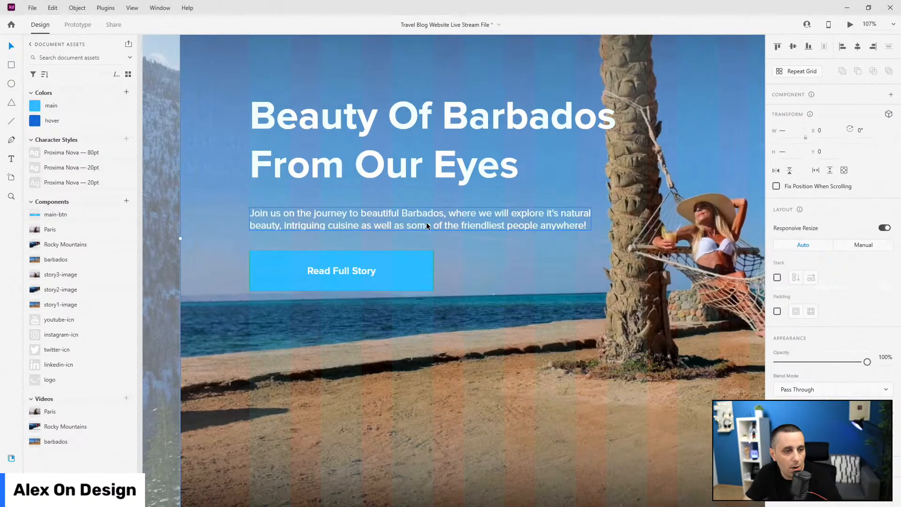
pyautogui.keyDown('shift'); pyautogui.click(401, 262); pyautogui.keyUp('shift')
pyautogui.press('Up')
pyautogui.press('Up')
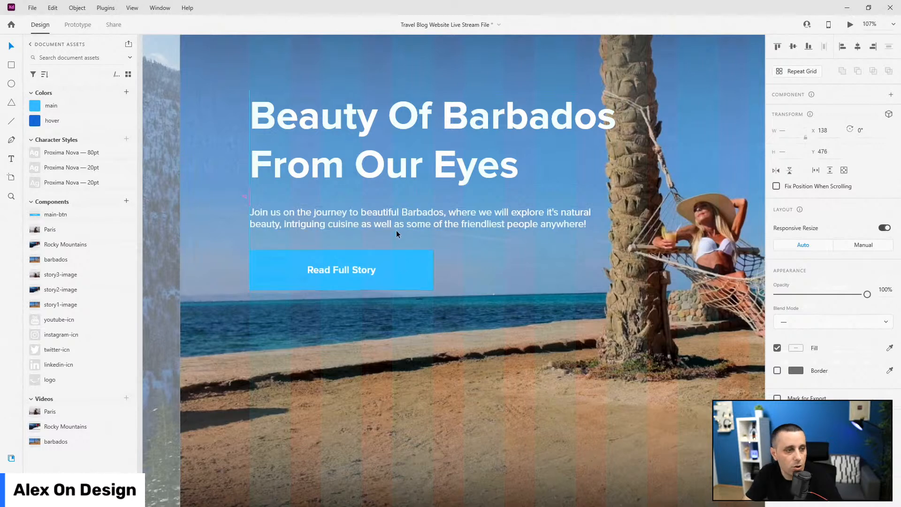
# Step: Group the heading, description and button, and place the heading layer first in the group
pyautogui.scroll(-5, 362, 173)
pyautogui.scroll(3, 404, 145)
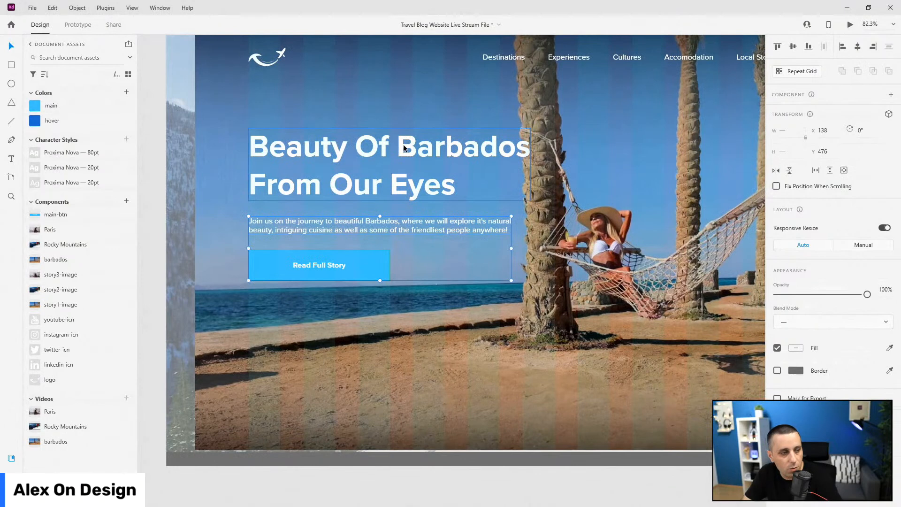
pyautogui.hotkey('ctrl', 'g')
pyautogui.hotkey('ctrl', 'y')
pyautogui.click(32, 80)
pyautogui.moveTo(60, 125); pyautogui.dragTo(62, 96)
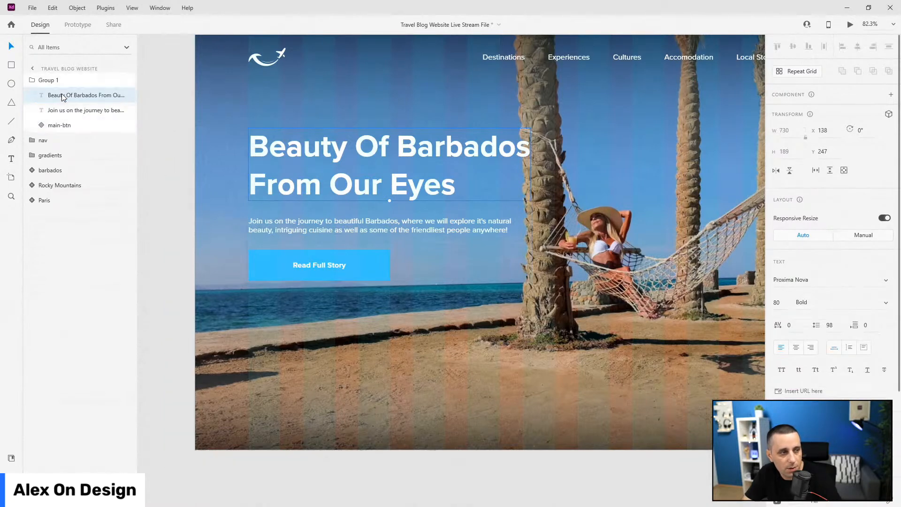
# Step: Ungroup the heading, description and main-btn
pyautogui.click(57, 125)
pyautogui.click(47, 79)
pyautogui.rightClick(56, 77)
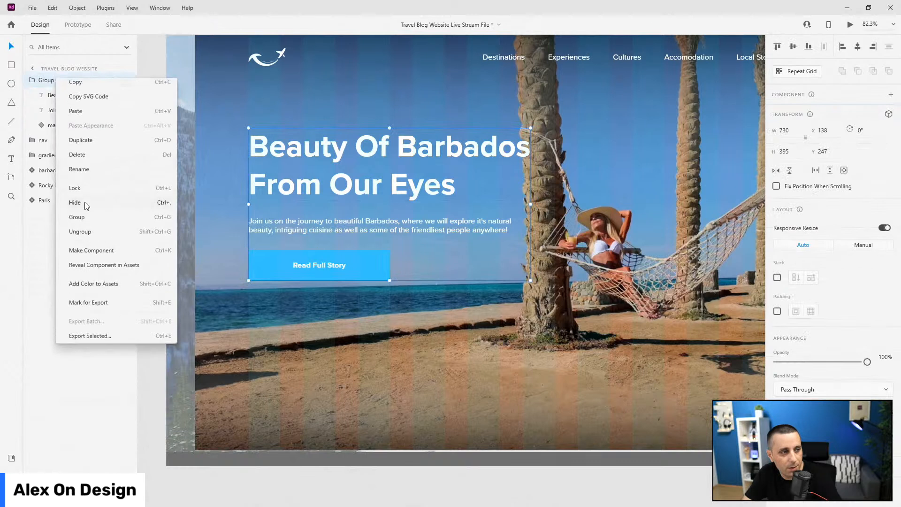
pyautogui.click(90, 230)
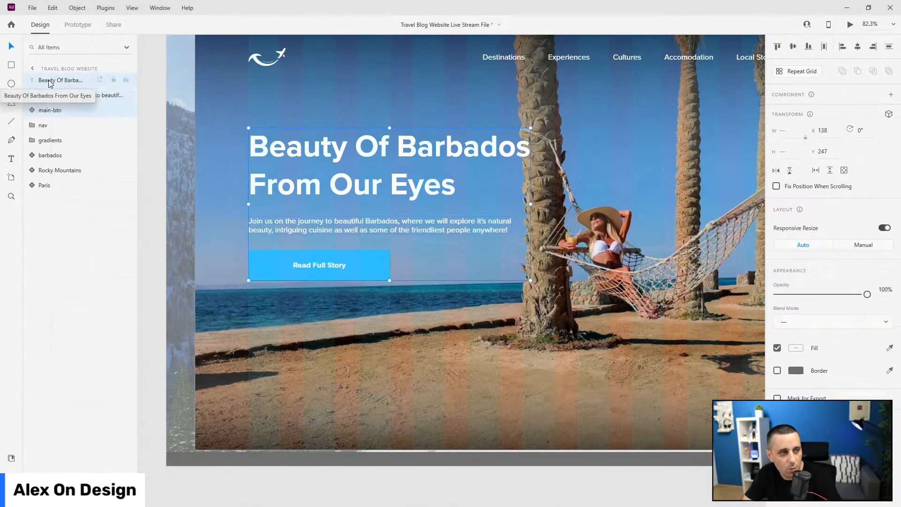
# Step: Group only the heading and description, and name the group "text 1"
pyautogui.keyDown('shift'); pyautogui.click(59, 96); pyautogui.keyUp('shift')
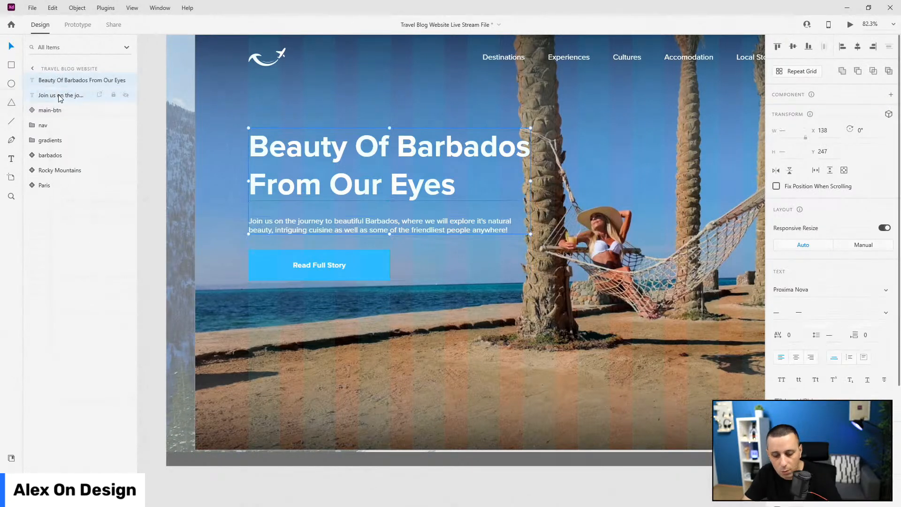
pyautogui.hotkey('ctrl', 'g')
pyautogui.doubleClick(49, 80)
pyautogui.write('text1')
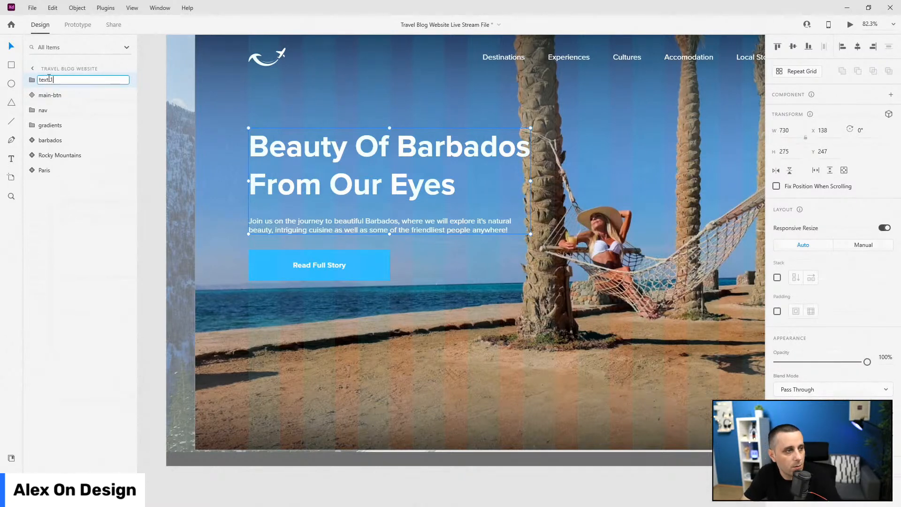
pyautogui.press('Return')
# Step: Duplicate the text 1 group and rename the lower of the two groups "text 2"
pyautogui.hotkey('ctrl', 'd')
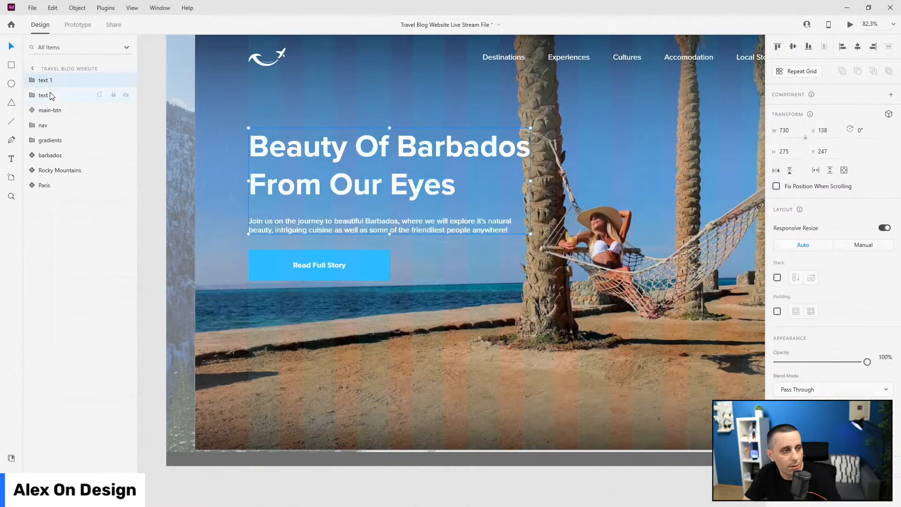
pyautogui.doubleClick(44, 96)
pyautogui.press('Right')
pyautogui.press('Return')
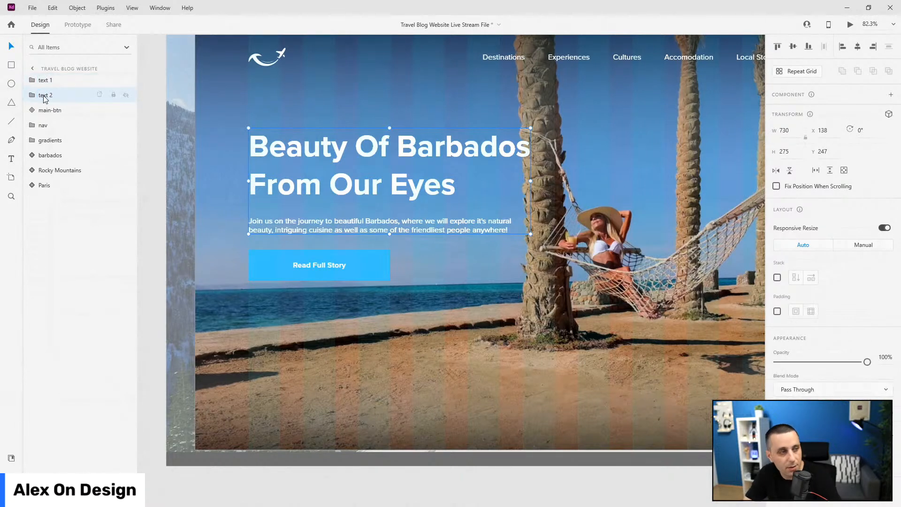
# Step: Duplicate the text 2 group, rename the lower of the two groups "text 3" and collapse it
pyautogui.hotkey('ctrl', 'd')
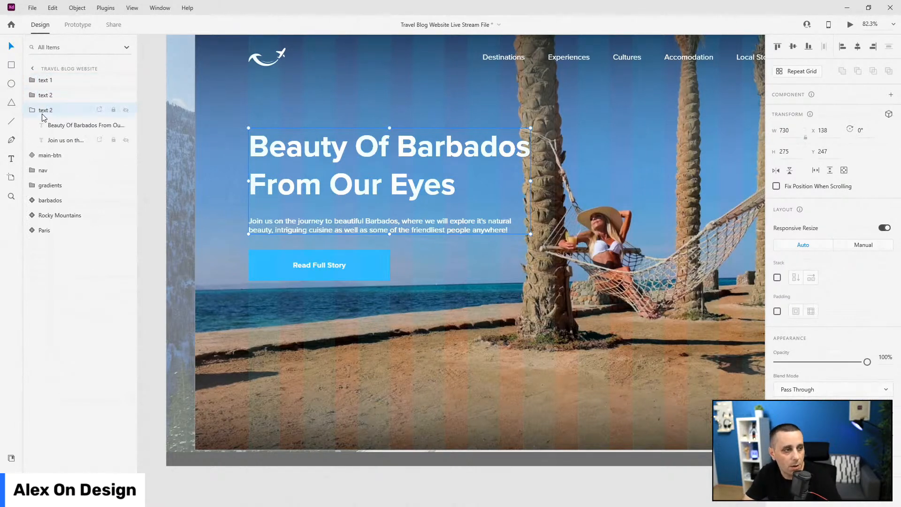
pyautogui.doubleClick(43, 111)
pyautogui.press('Right')
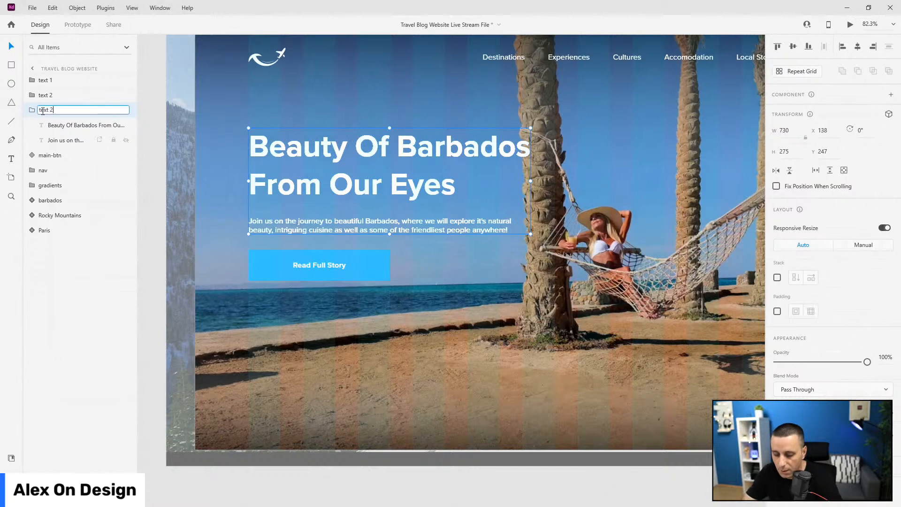
pyautogui.write('3')
pyautogui.press('Return')
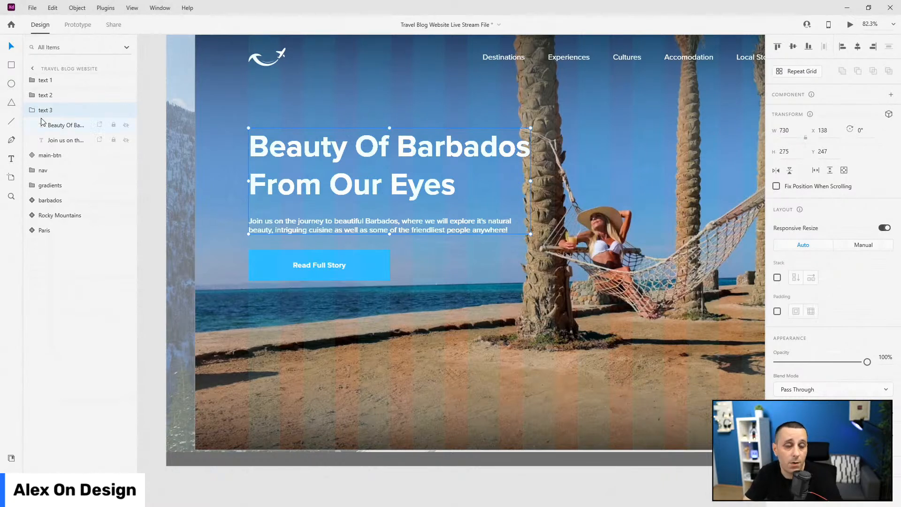
pyautogui.click(32, 111)
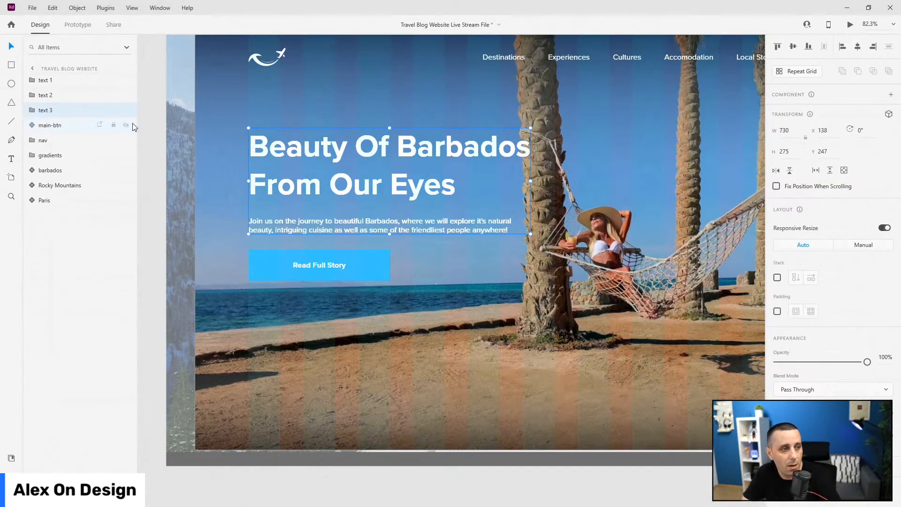
# Step: Group text 1, text 2, text 3 and main-btn together and name the group "text"
pyautogui.click(71, 123)
pyautogui.keyDown('shift'); pyautogui.click(63, 84); pyautogui.keyUp('shift')
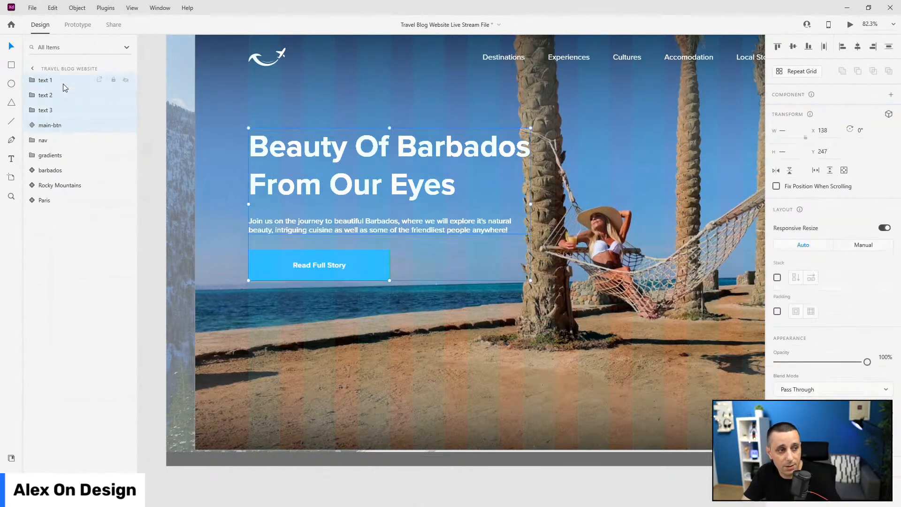
pyautogui.hotkey('ctrl', 'g')
pyautogui.doubleClick(46, 80)
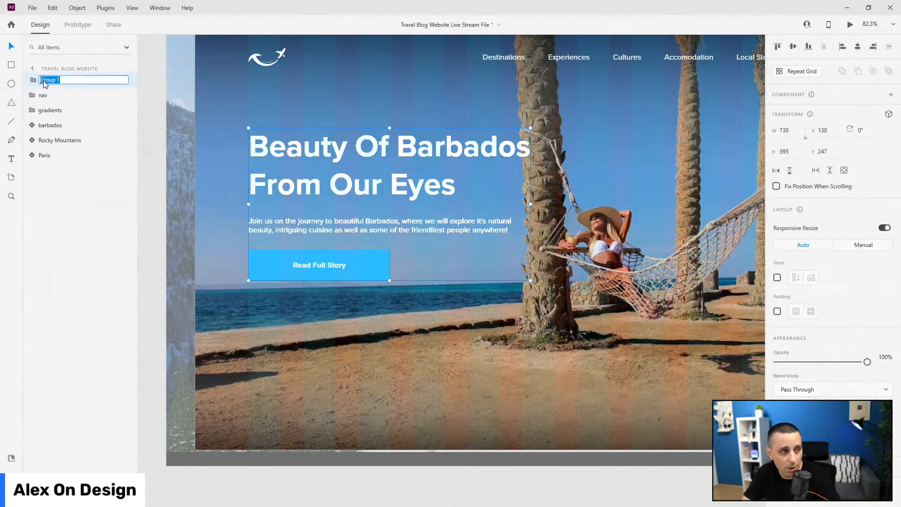
pyautogui.write('text')
pyautogui.press('Return')
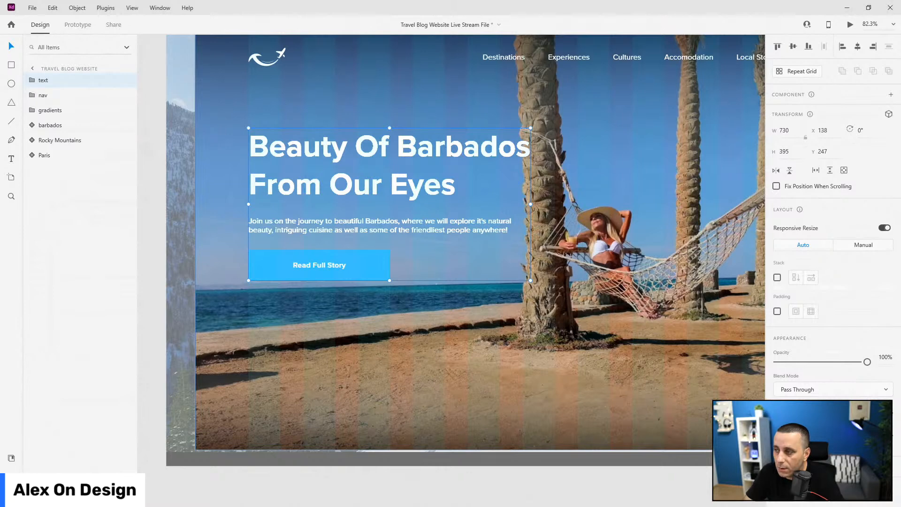
# Step: Expand the text group, hide text 1 and text 3, and select text 2
pyautogui.keyDown('ctrl'); pyautogui.scroll(-5, 238, 241); pyautogui.keyUp('ctrl')
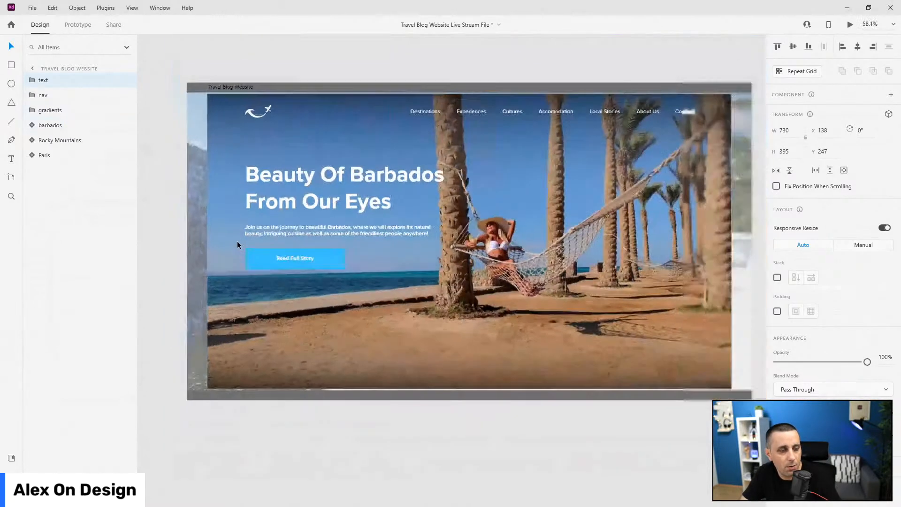
pyautogui.keyDown('ctrl'); pyautogui.scroll(5, 299, 206); pyautogui.keyUp('ctrl')
pyautogui.click(299, 205)
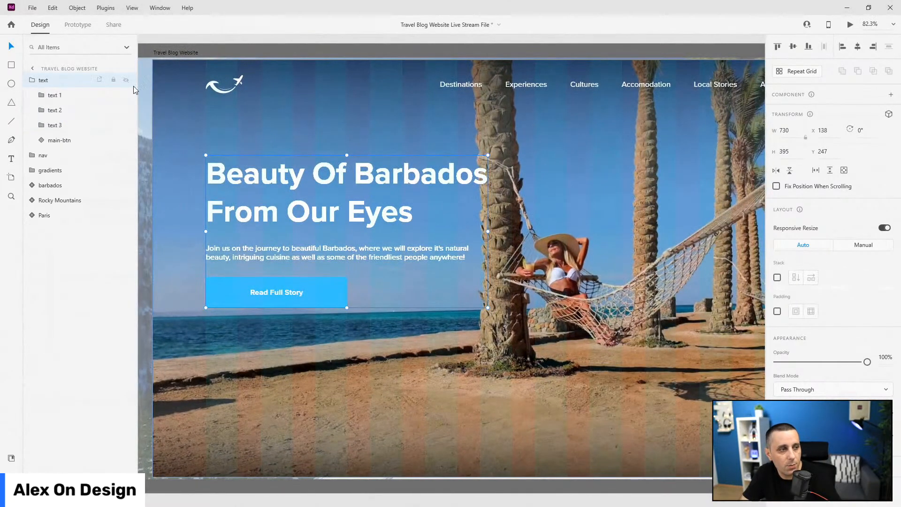
pyautogui.click(126, 95)
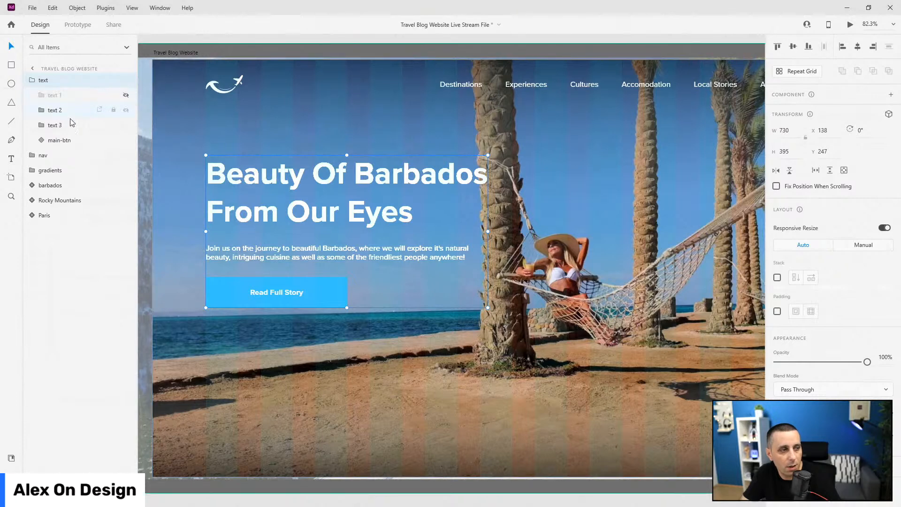
pyautogui.click(126, 125)
pyautogui.click(55, 110)
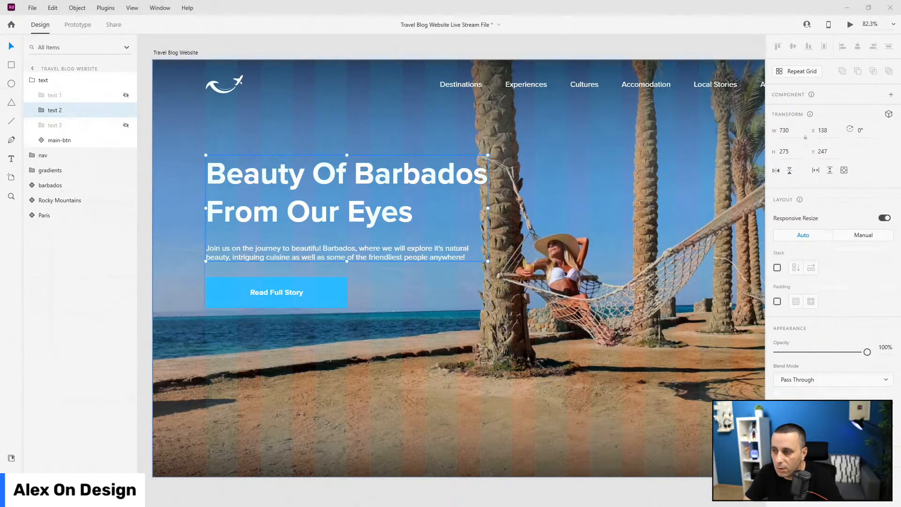
# Step: Change text 2's heading to "Rocky Mountains Exploration Tour", with a line break after "Mountains"
pyautogui.doubleClick(224, 175)
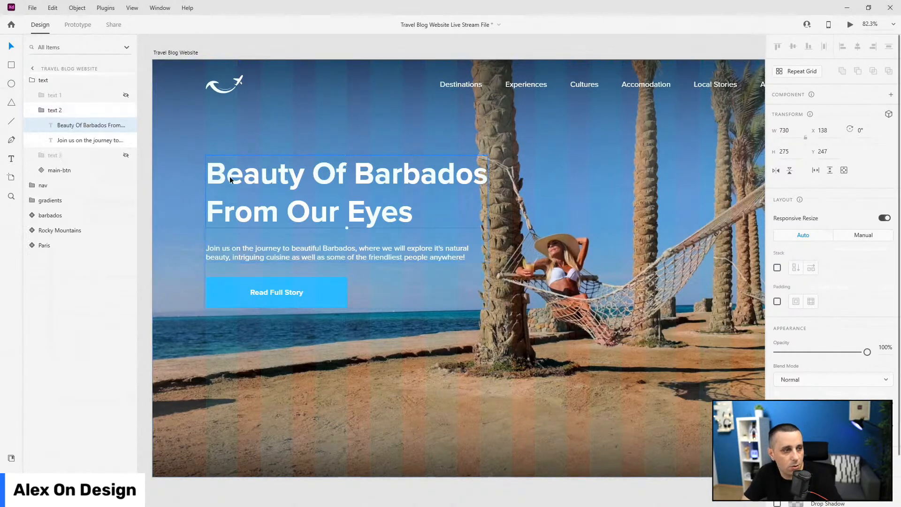
pyautogui.doubleClick(232, 179)
pyautogui.hotkey('ctrl', 'a')
pyautogui.write('Rocky Mountains  Exploration Tour')
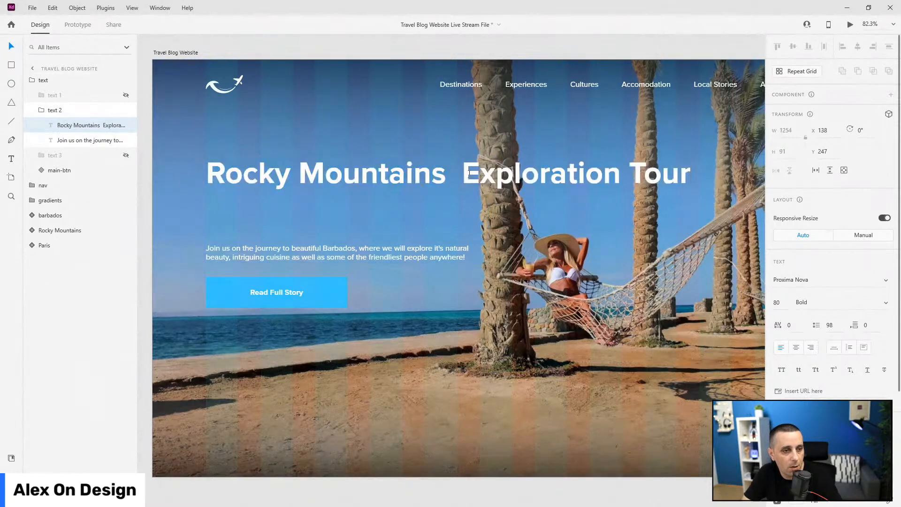
pyautogui.press('BackSpace')
pyautogui.press('BackSpace')
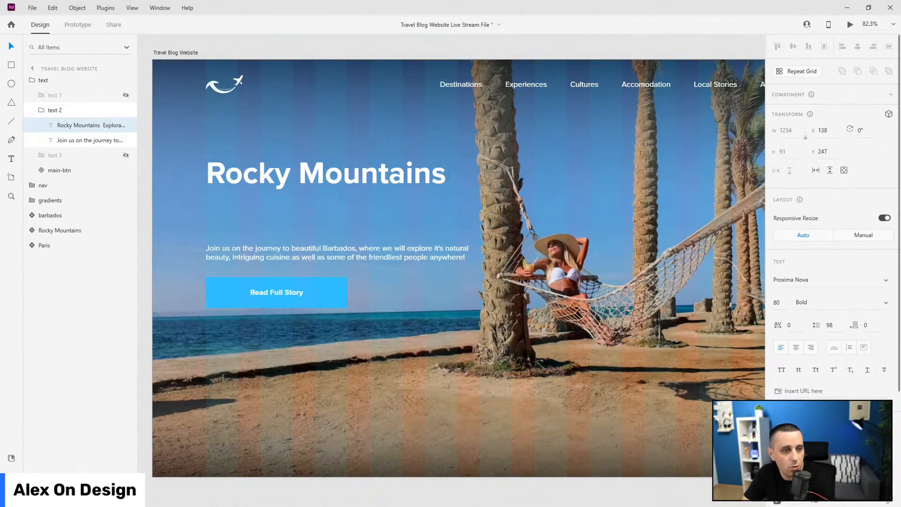
pyautogui.press('Return')
pyautogui.press('Escape')
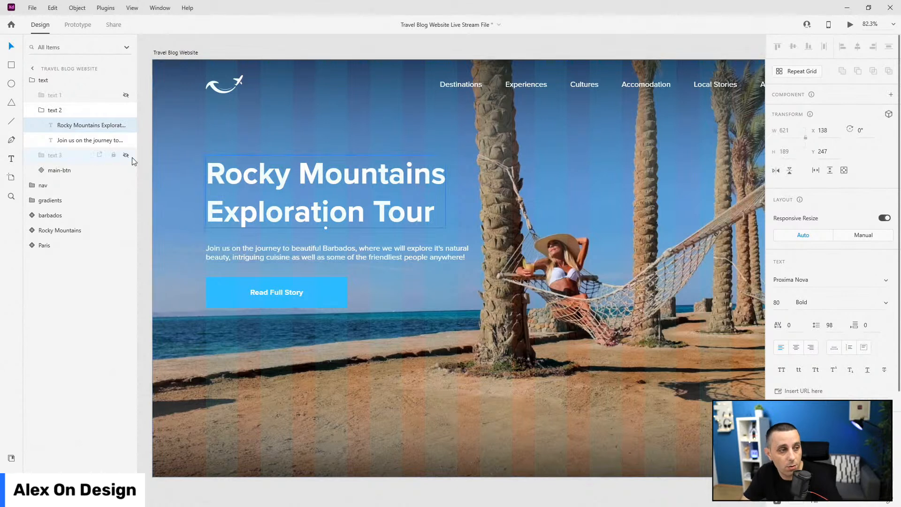
# Step: Change text 2's description to "This winter we packed our bags and headed over to Canada's famous Rocky Mountains for a guided tour. Scenery, wildlife and views, wow!"
pyautogui.click(70, 140)
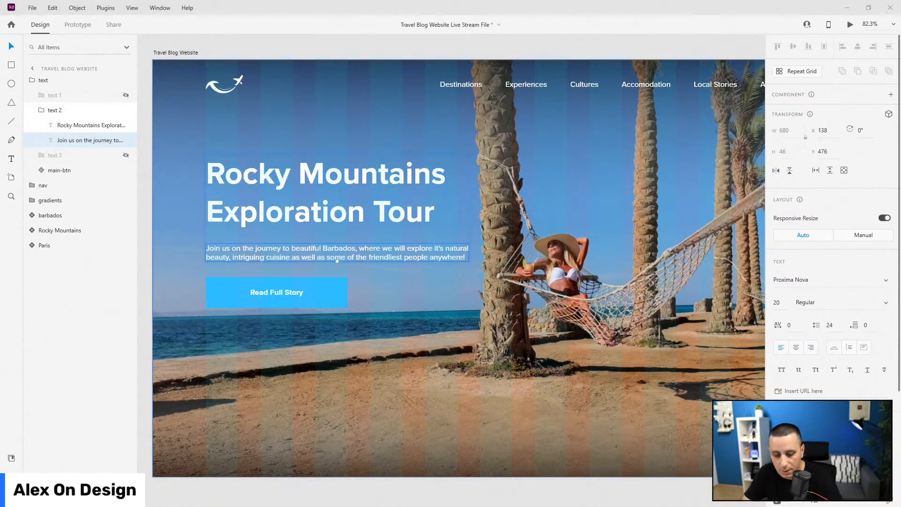
pyautogui.doubleClick(314, 251)
pyautogui.hotkey('ctrl', 'a')
pyautogui.write("This winter we packed our bags and headed over to Canada's famous Rocky Mountains for a guided tour. Scenery, wildlife and views, wow!")
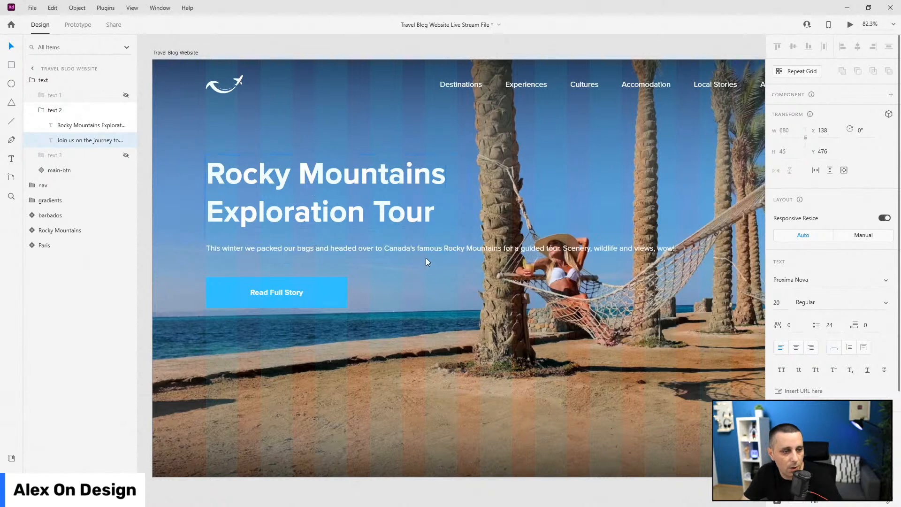
pyautogui.press('Return')
pyautogui.press('Escape')
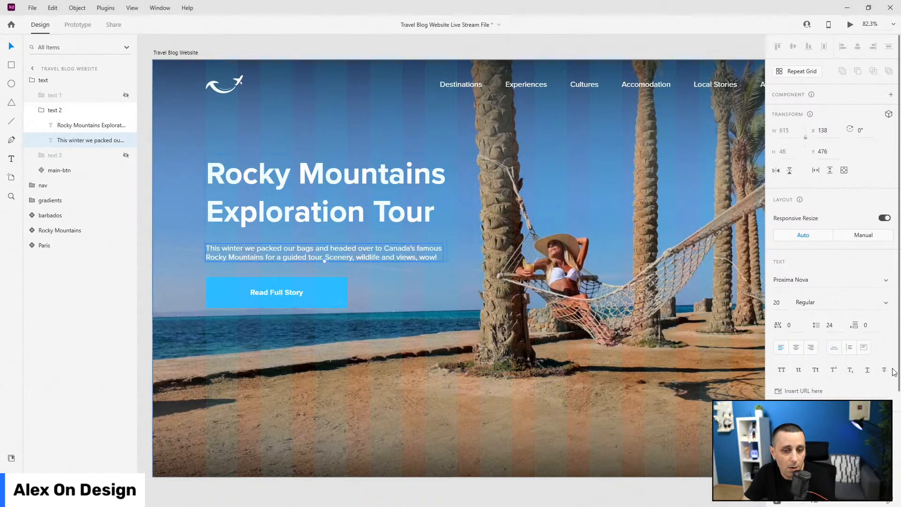
# Step: Make the Rocky Mountains description a fixed-size text box 650 wide and collapse the text 2 group
pyautogui.click(864, 348)
pyautogui.moveTo(443, 252); pyautogui.dragTo(456, 252)
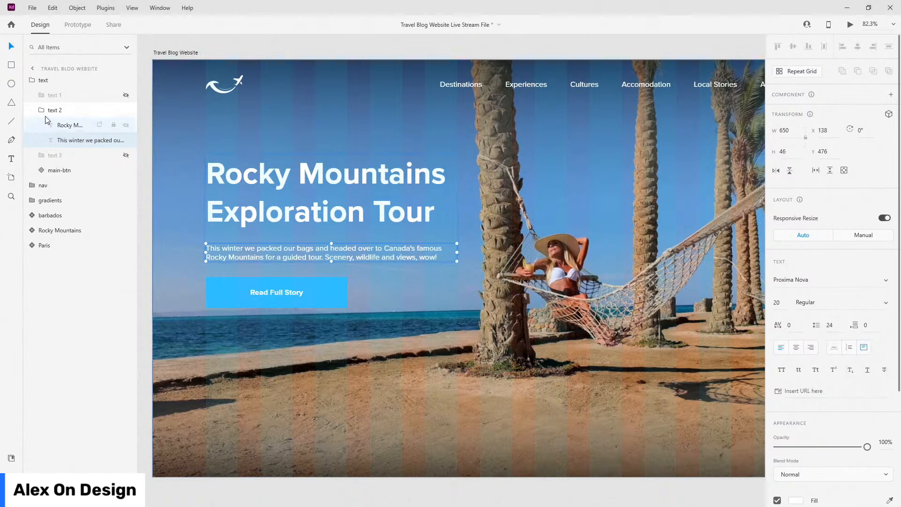
pyautogui.click(44, 115)
# Step: Show text 1 instead of text 2 and make its description a fixed-size text box slightly wider than its lines
pyautogui.click(125, 94)
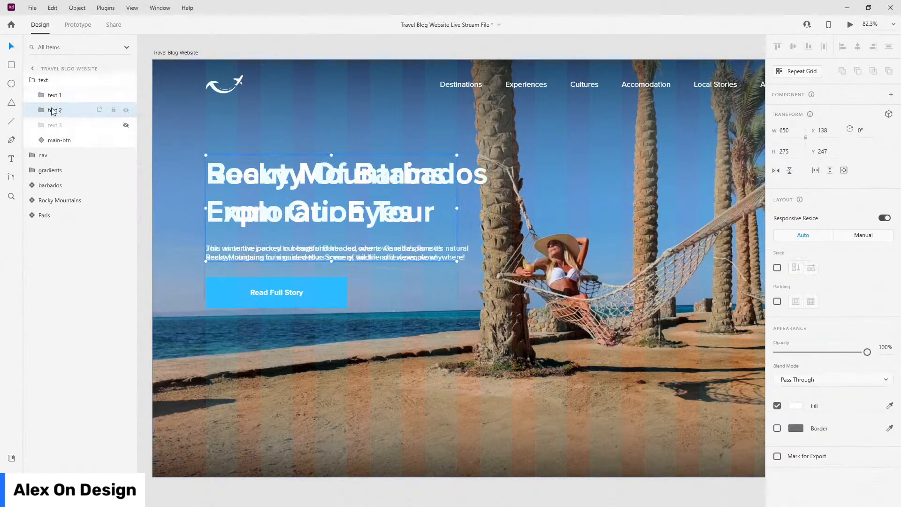
pyautogui.click(126, 110)
pyautogui.click(42, 95)
pyautogui.click(90, 125)
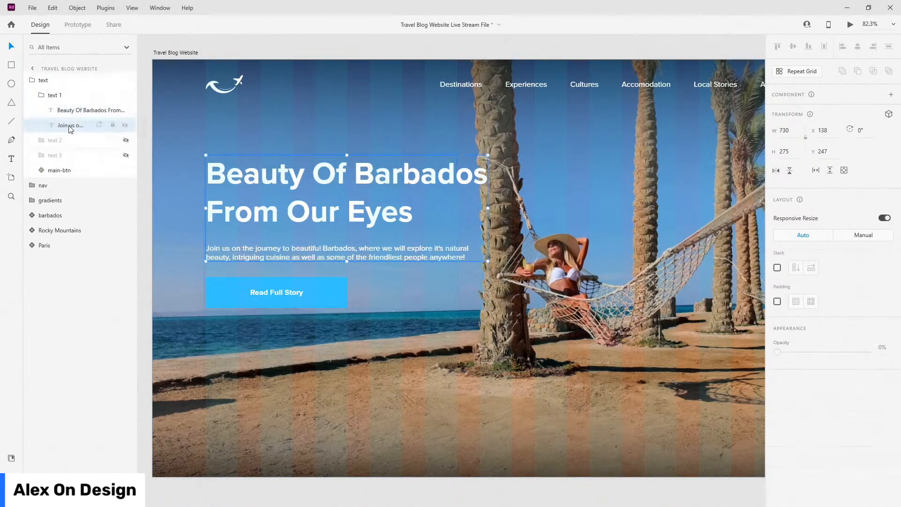
pyautogui.click(864, 347)
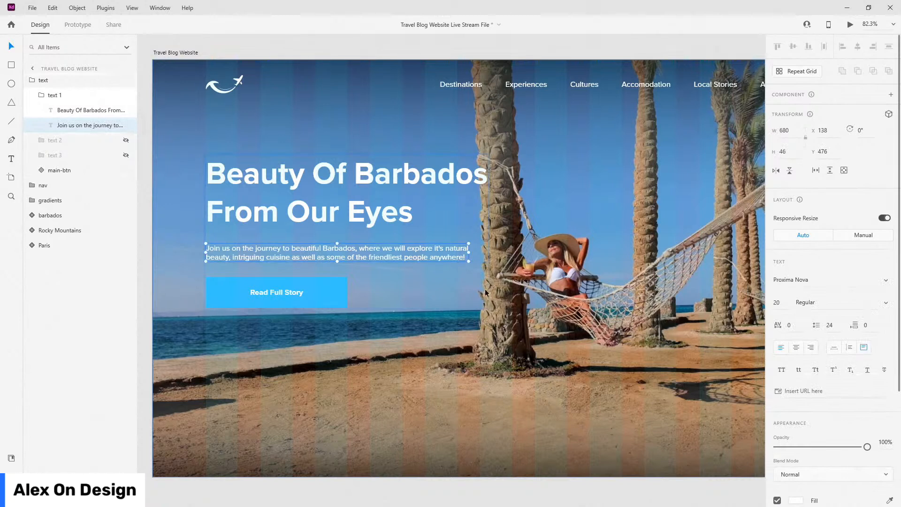
pyautogui.moveTo(470, 251); pyautogui.dragTo(511, 250)
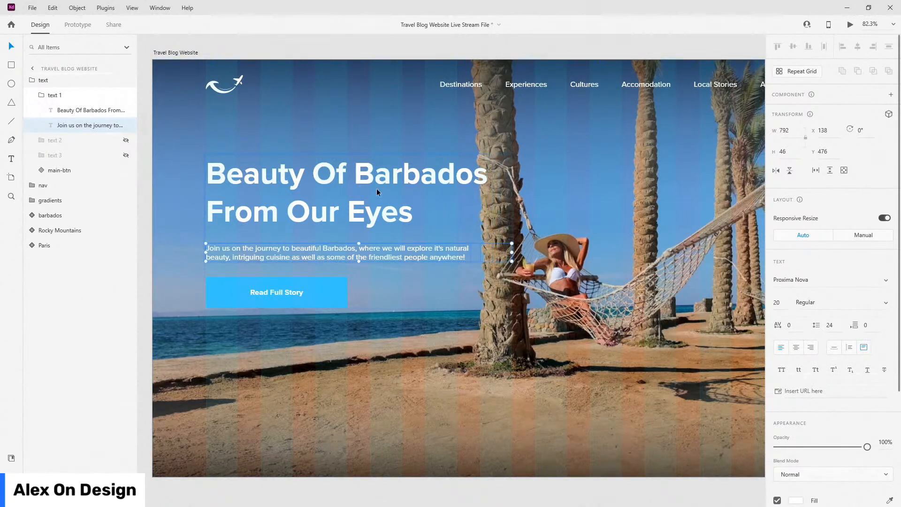
pyautogui.moveTo(513, 252); pyautogui.dragTo(480, 251)
# Step: Collapse and hide the text 1 group and show text 3 in its place
pyautogui.click(42, 95)
pyautogui.click(125, 95)
pyautogui.click(126, 125)
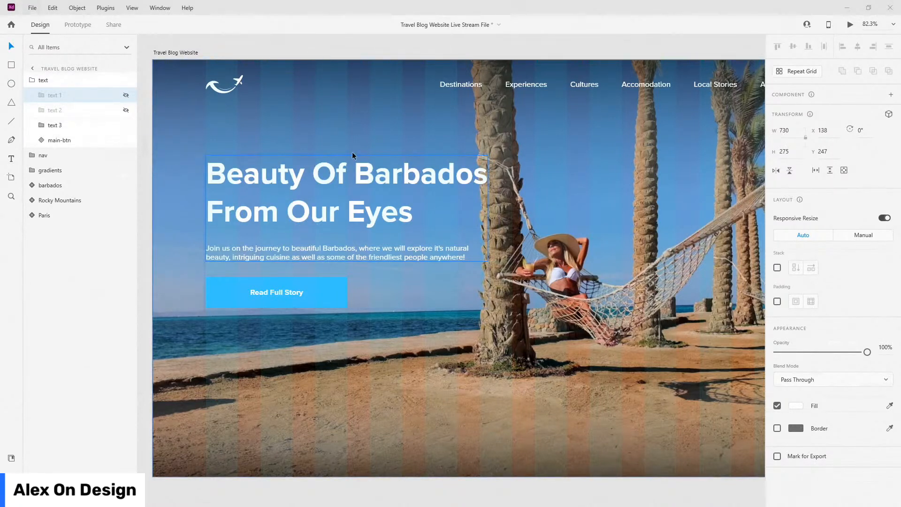
# Step: Change text 3's heading to "Walking Tour Through Paris", with a line break after "Tour"
pyautogui.doubleClick(338, 174)
pyautogui.doubleClick(338, 175)
pyautogui.write('Walking Tour Through Paris')
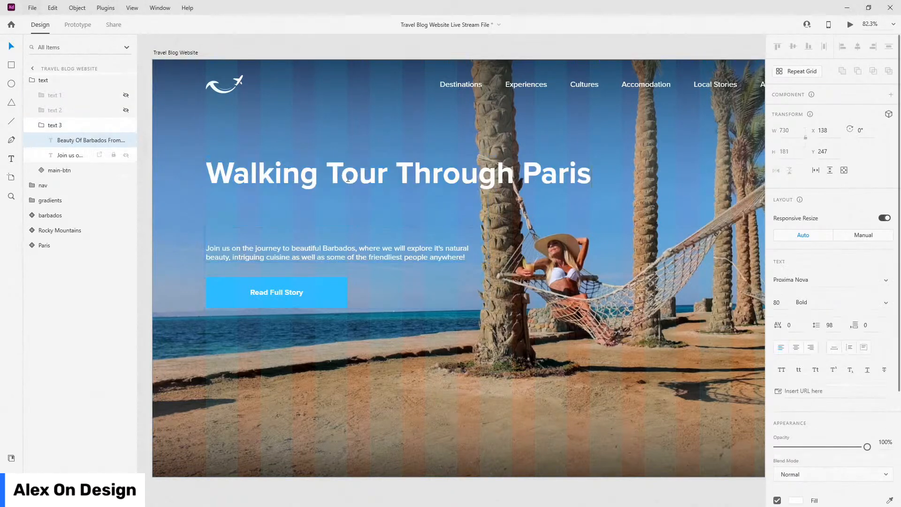
pyautogui.click(399, 167)
pyautogui.press('Return')
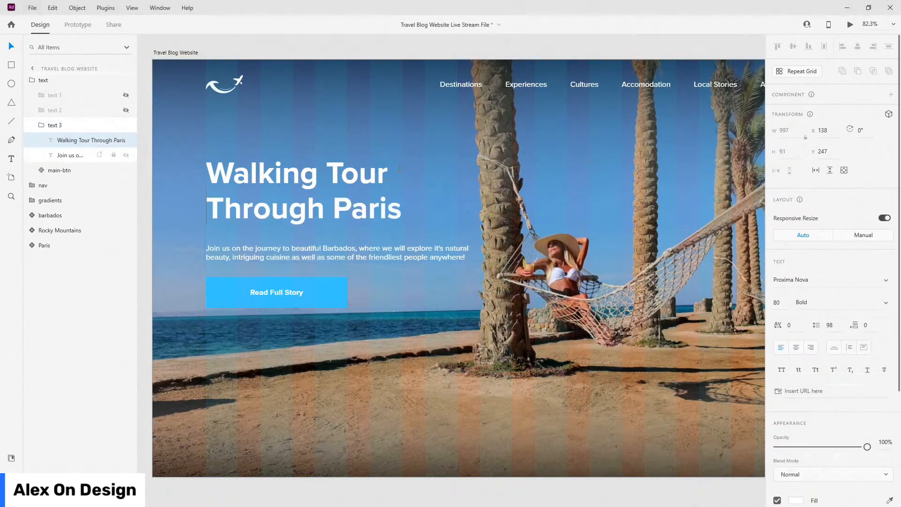
pyautogui.press('Escape')
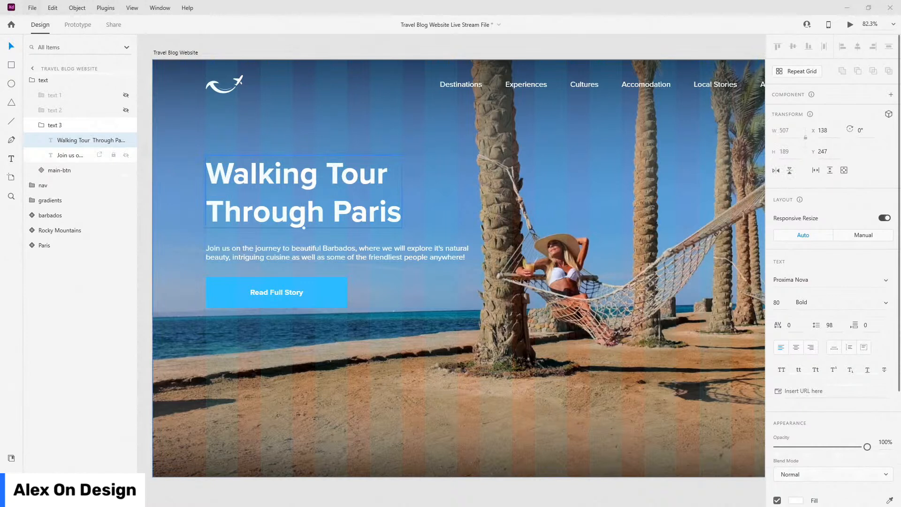
# Step: Rewrite text 3's description as "You get to know a city when you walk it's streets...", ending with "Join us for a walking tour of Paris."
pyautogui.doubleClick(253, 261)
pyautogui.hotkey('ctrl', 'a')
pyautogui.write("You get to know a city when you walk it's streets. That saying could not be more true about Paris. Join us for a walking tour of Paris.")
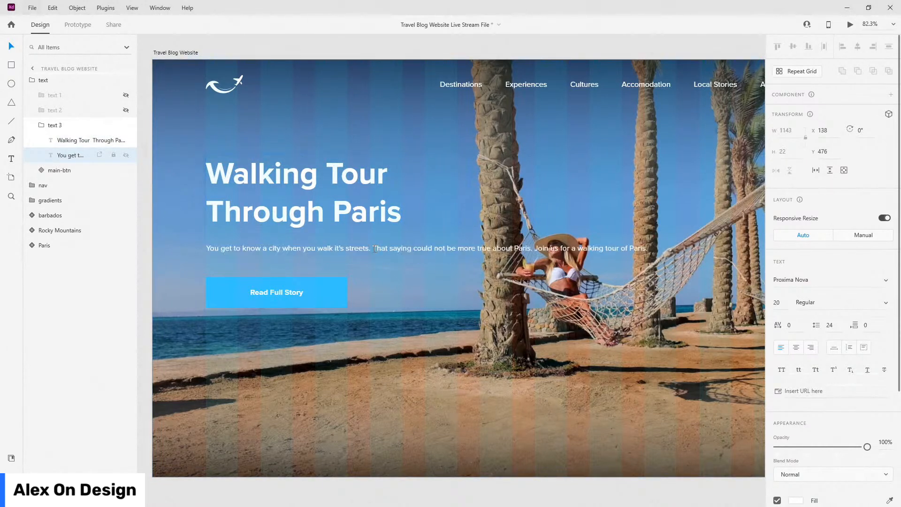
pyautogui.press('Escape')
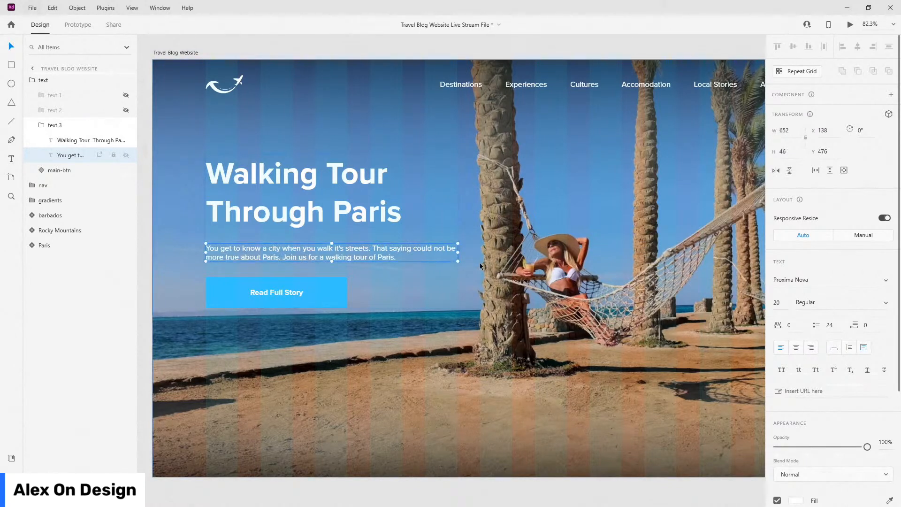
# Step: Set the Paris description's text box to a width of 650 and collapse the text 3 group
pyautogui.moveTo(458, 252); pyautogui.dragTo(462, 253)
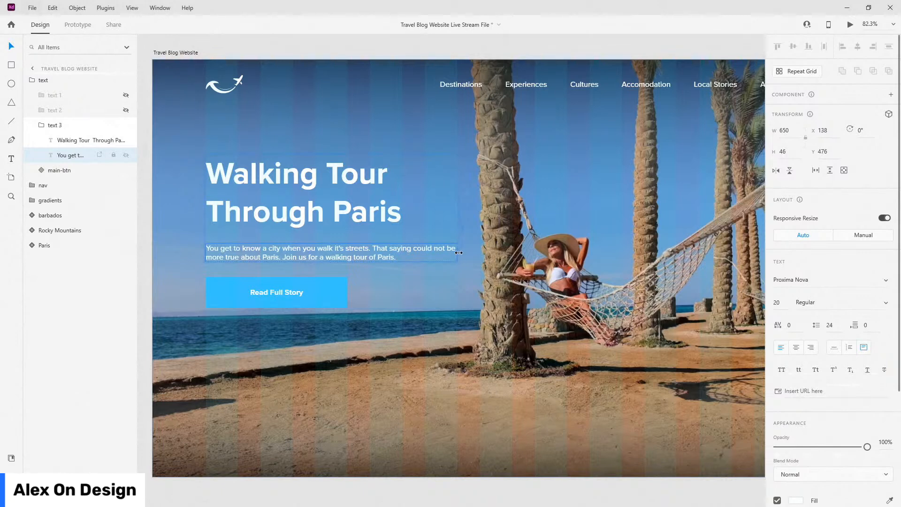
pyautogui.scroll(5, 458, 252)
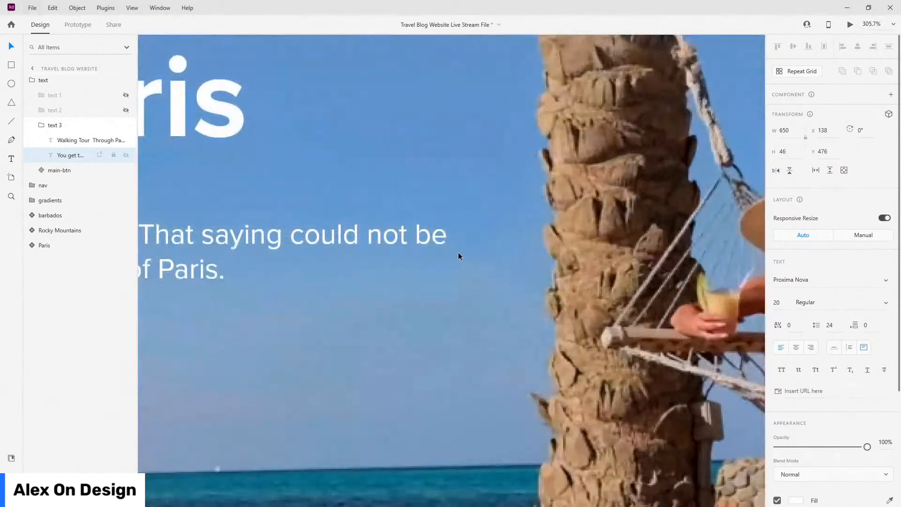
pyautogui.scroll(-6, 472, 279)
pyautogui.scroll(-1, 472, 281)
pyautogui.click(42, 126)
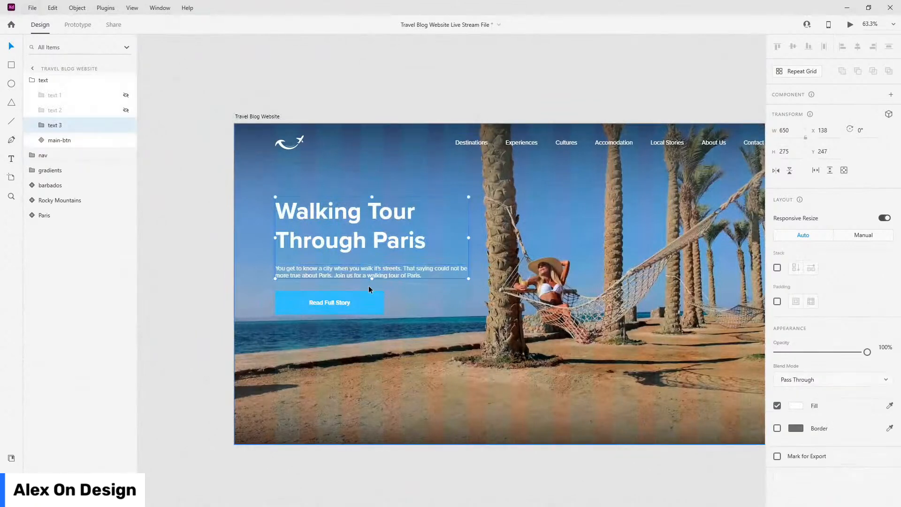
pyautogui.doubleClick(376, 272)
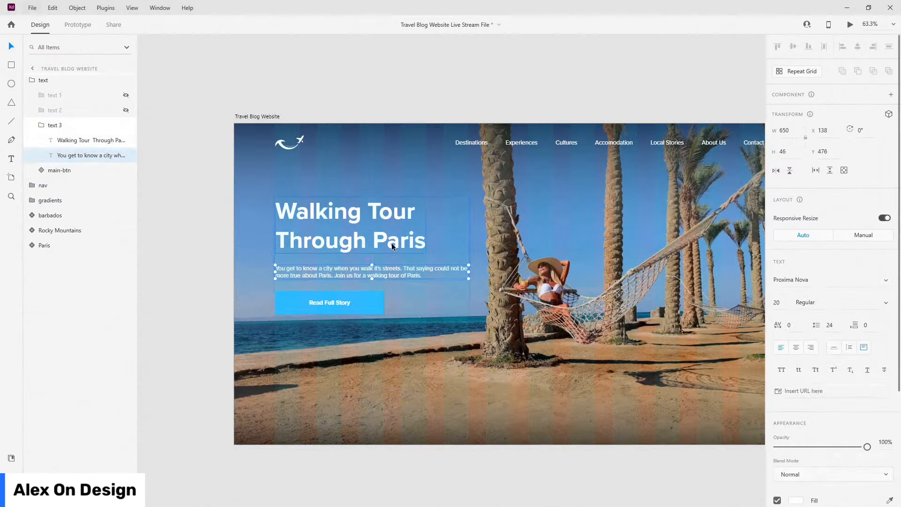
pyautogui.click(45, 127)
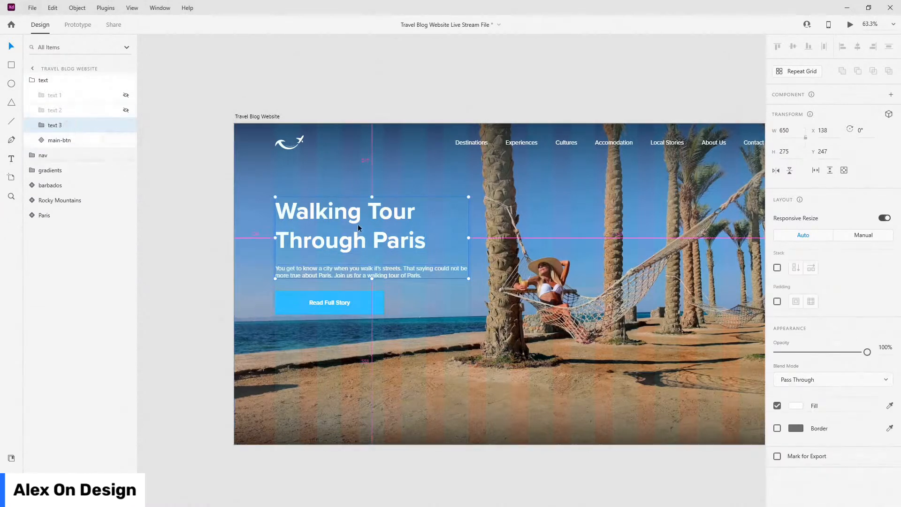
# Step: Make the hidden text 2 and text 1 groups visible again
pyautogui.scroll(4, 358, 224)
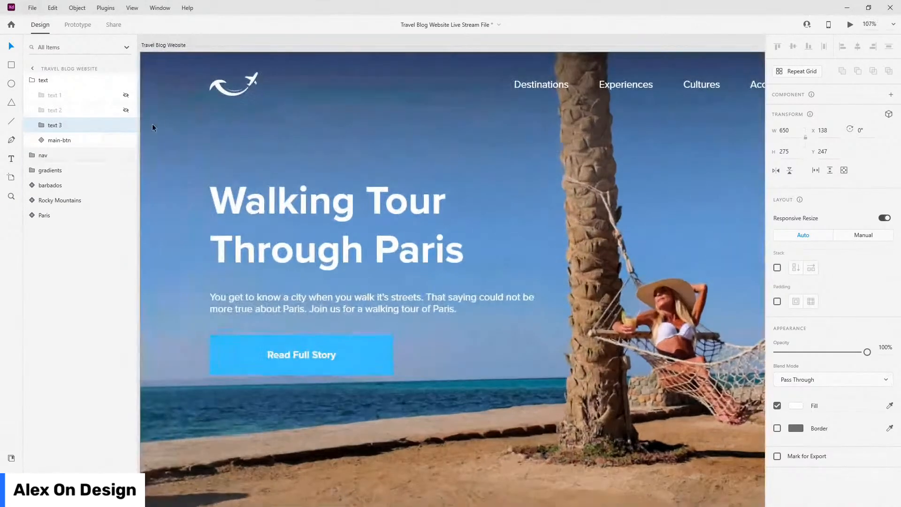
pyautogui.click(126, 111)
pyautogui.click(126, 95)
# Step: Draw a rectangle about 810 wide and 318 high covering the overlapping headings and descriptions
pyautogui.press('r')
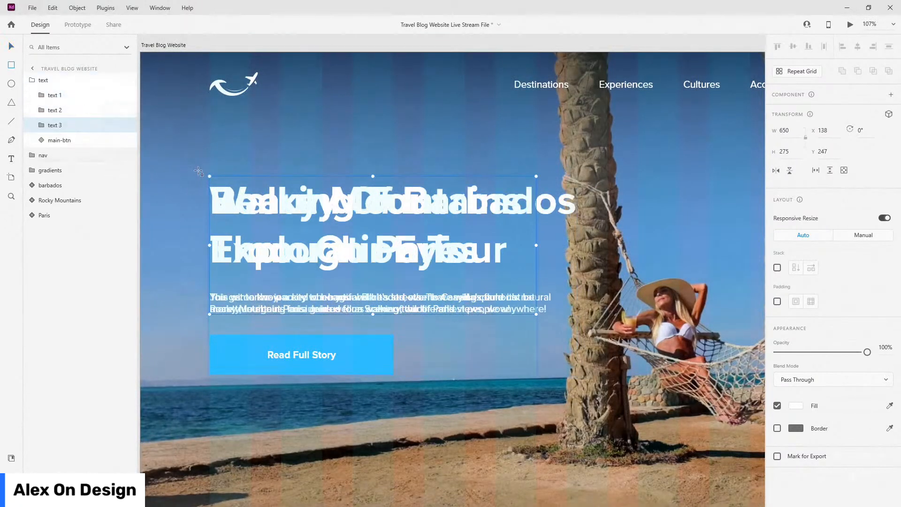
pyautogui.moveTo(202, 167)
pyautogui.mouseDown()
pyautogui.moveTo(616, 301)
pyautogui.moveTo(579, 326)
pyautogui.mouseUp()
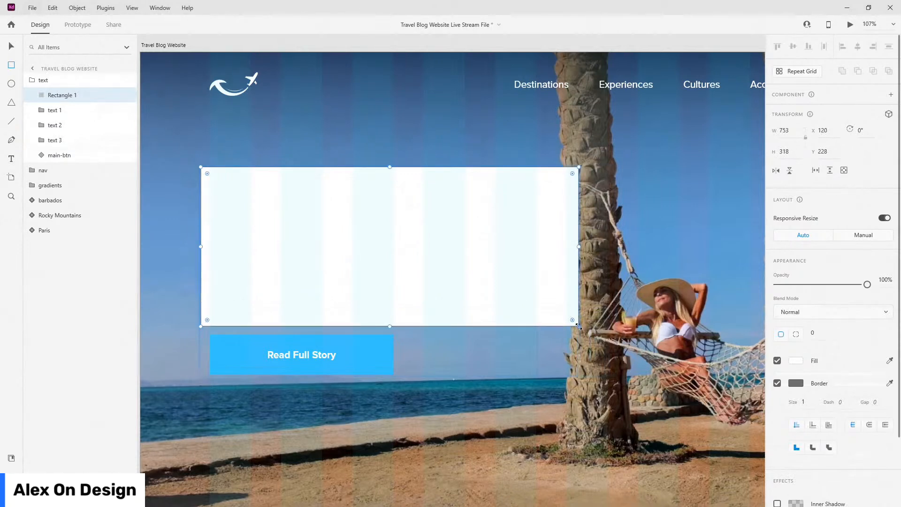
pyautogui.moveTo(579, 247); pyautogui.dragTo(608, 243)
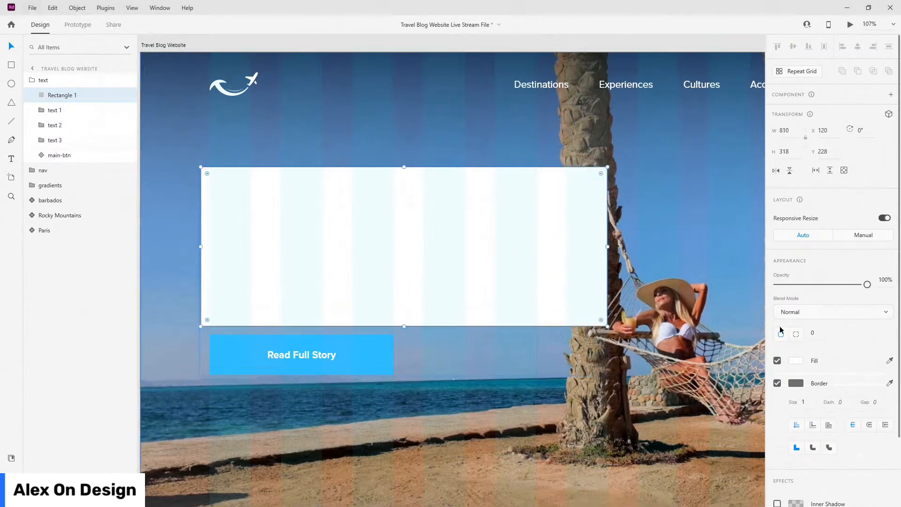
# Step: Lower the rectangle's opacity to 41% and fit it vertically to the texts, with a height of 275 at Y 247
pyautogui.moveTo(867, 284); pyautogui.dragTo(814, 285)
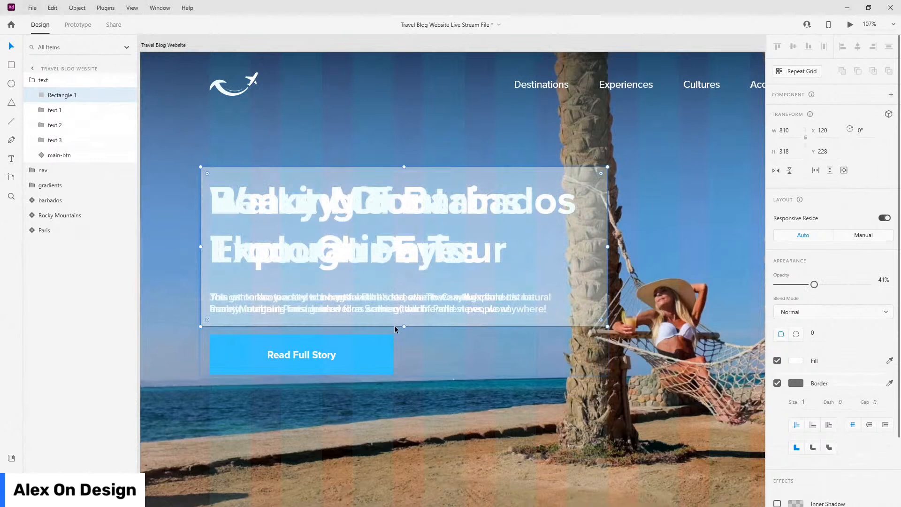
pyautogui.moveTo(403, 326); pyautogui.dragTo(406, 315)
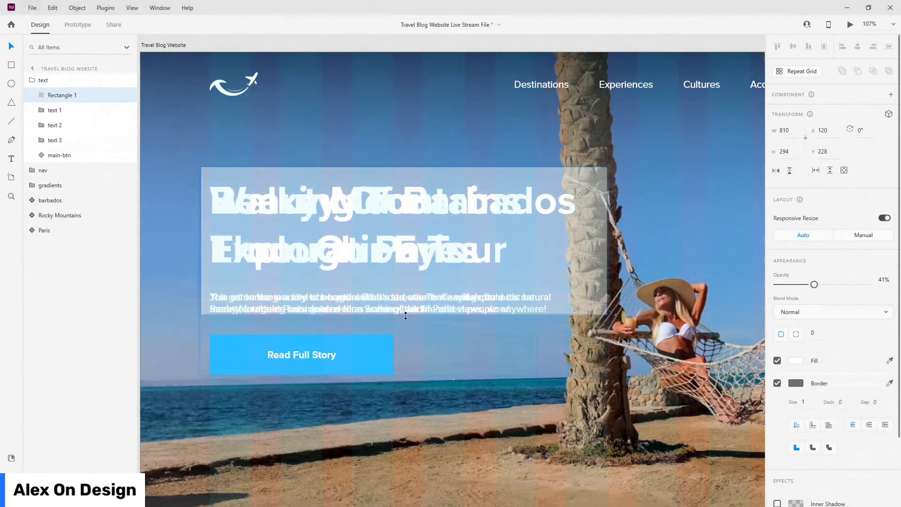
pyautogui.moveTo(405, 168); pyautogui.dragTo(407, 176)
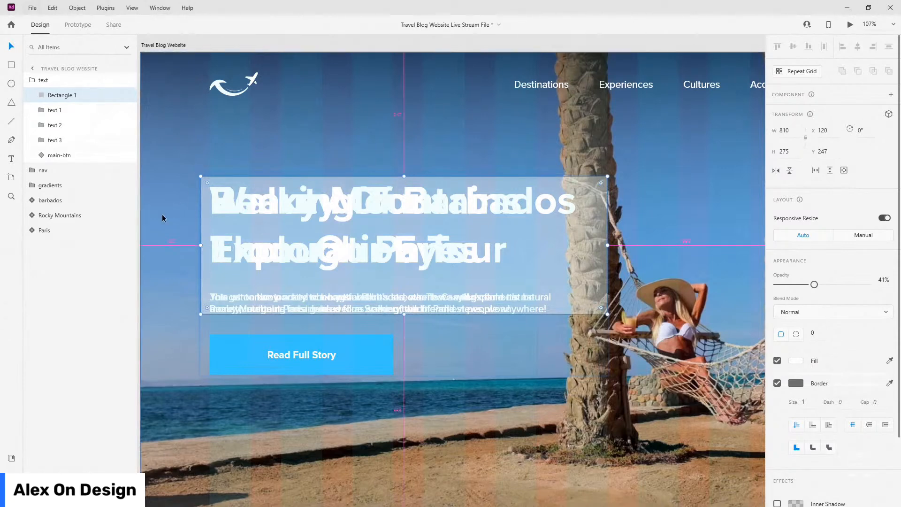
pyautogui.scroll(3, 169, 218)
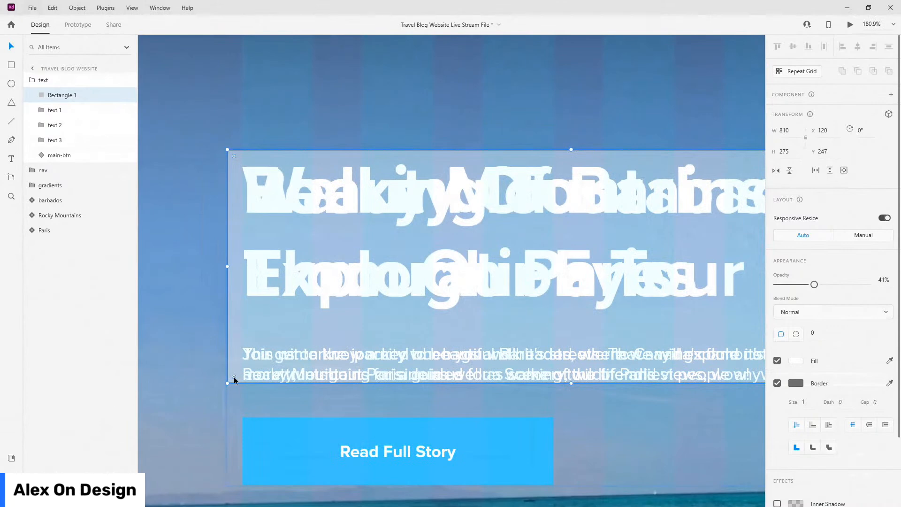
# Step: Trim the rectangle over the texts to a width of 802 at X 128 and name it mask
pyautogui.moveTo(227, 265); pyautogui.dragTo(234, 266)
pyautogui.scroll(-3, 234, 267)
pyautogui.scroll(-2, 233, 267)
pyautogui.doubleClick(64, 95)
pyautogui.write('mask')
pyautogui.press('Return')
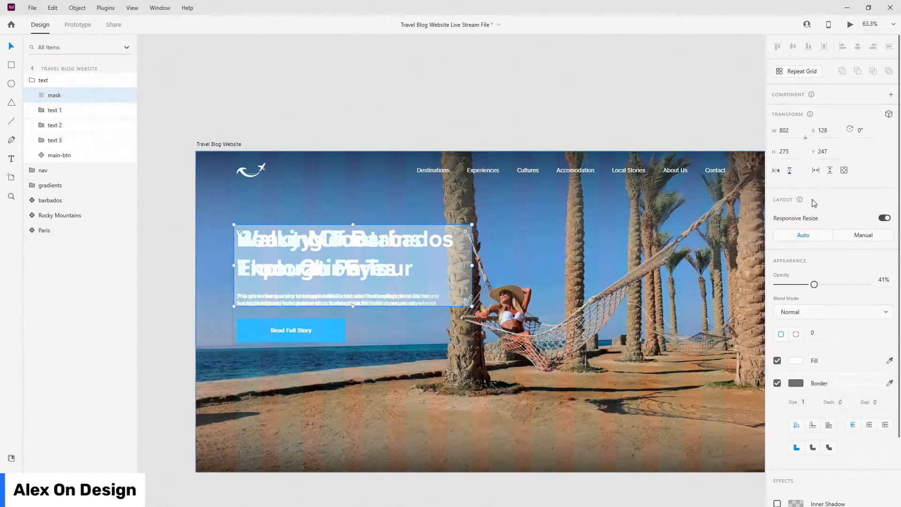
# Step: Restore the mask rectangle to 100% opacity and mask the text 1, text 2 and text 3 groups with it, naming the mask group mask
pyautogui.press('0')
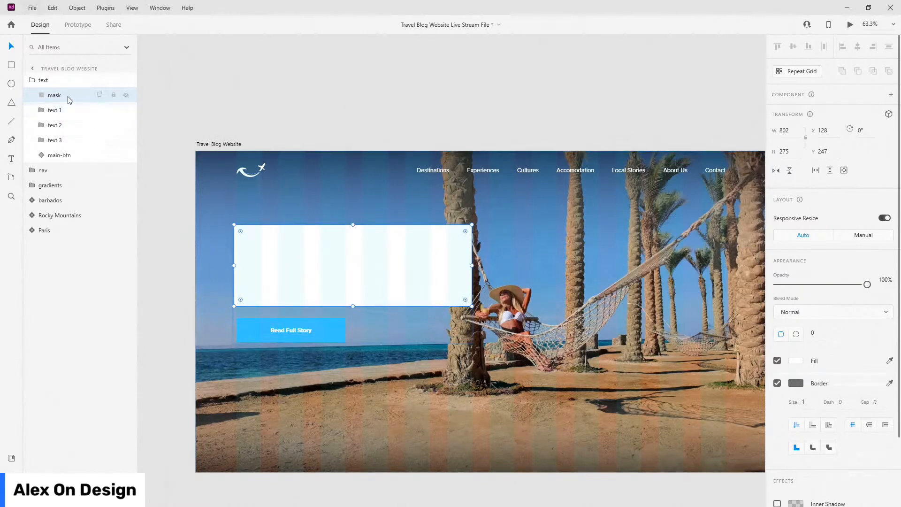
pyautogui.keyDown('shift'); pyautogui.click(61, 141); pyautogui.keyUp('shift')
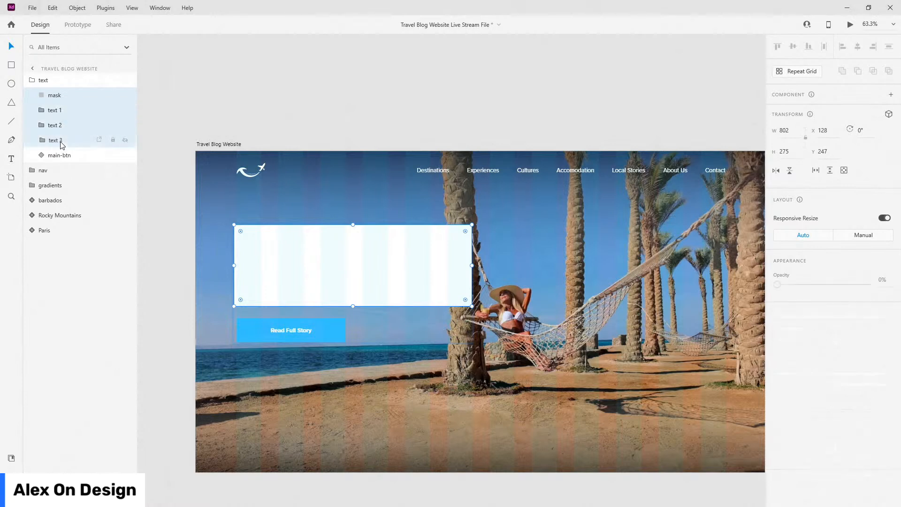
pyautogui.hotkey('ctrl', 'shift', 'm')
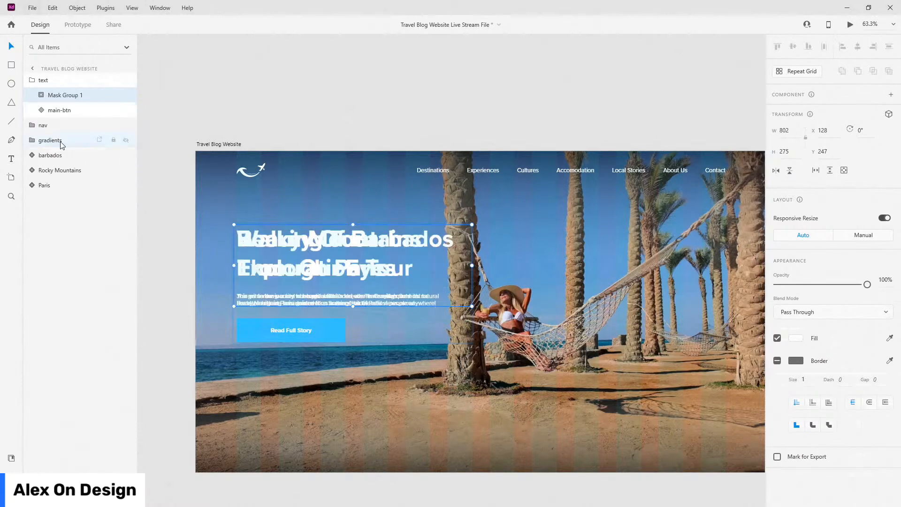
pyautogui.doubleClick(57, 95)
pyautogui.write('mask')
pyautogui.press('Return')
# Step: Move the text 2 and text 3 groups inside the mask group down together until they sit just below the mask area
pyautogui.click(42, 97)
pyautogui.click(65, 140)
pyautogui.keyDown('shift'); pyautogui.click(66, 155); pyautogui.keyUp('shift')
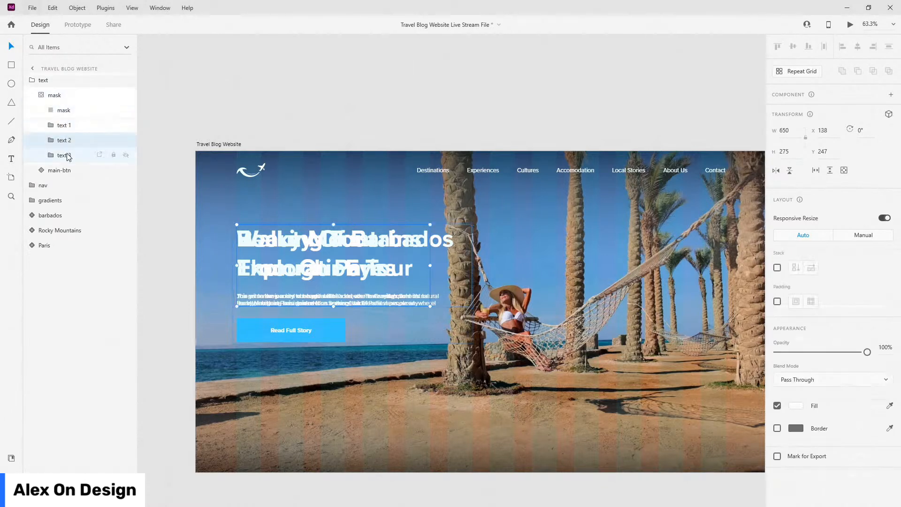
pyautogui.hotkey('shift', 'Down')
pyautogui.hotkey('shift', 'Down')
pyautogui.hotkey('shift', 'Down')
pyautogui.hotkey('shift', 'Down')
pyautogui.hotkey('shift', 'Down')
pyautogui.hotkey('shift', 'Down')
pyautogui.hotkey('shift', 'Down')
pyautogui.hotkey('shift', 'Down')
pyautogui.hotkey('shift', 'Down')
pyautogui.hotkey('shift', 'Down')
pyautogui.hotkey('shift', 'Down')
pyautogui.hotkey('shift', 'Down')
pyautogui.hotkey('shift', 'Down')
pyautogui.hotkey('shift', 'Down')
pyautogui.hotkey('shift', 'Down')
pyautogui.hotkey('shift', 'Down')
pyautogui.hotkey('shift', 'Down')
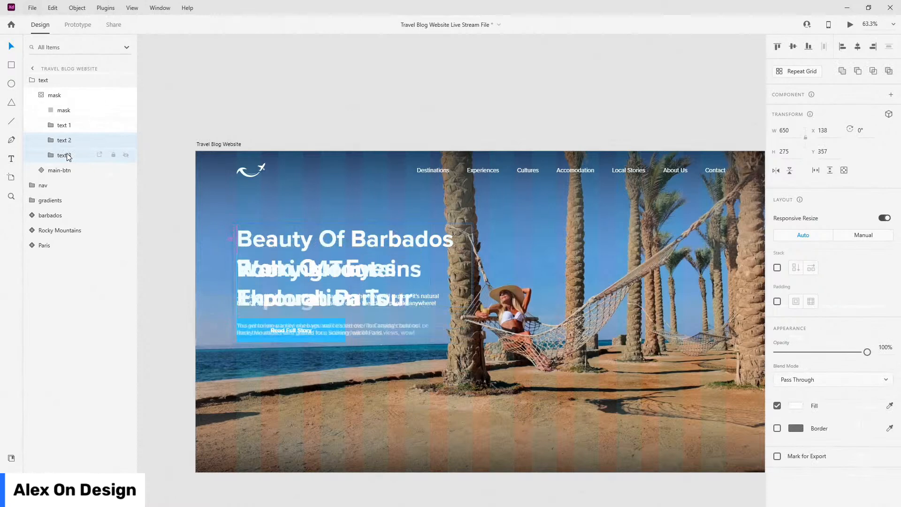
pyautogui.hotkey('shift', 'Down')
pyautogui.hotkey('shift', 'Down')
pyautogui.hotkey('shift', 'Down')
pyautogui.hotkey('shift', 'Down')
pyautogui.hotkey('shift', 'Down')
pyautogui.hotkey('shift', 'Down')
pyautogui.hotkey('shift', 'Down')
pyautogui.hotkey('shift', 'Down')
pyautogui.hotkey('shift', 'Down')
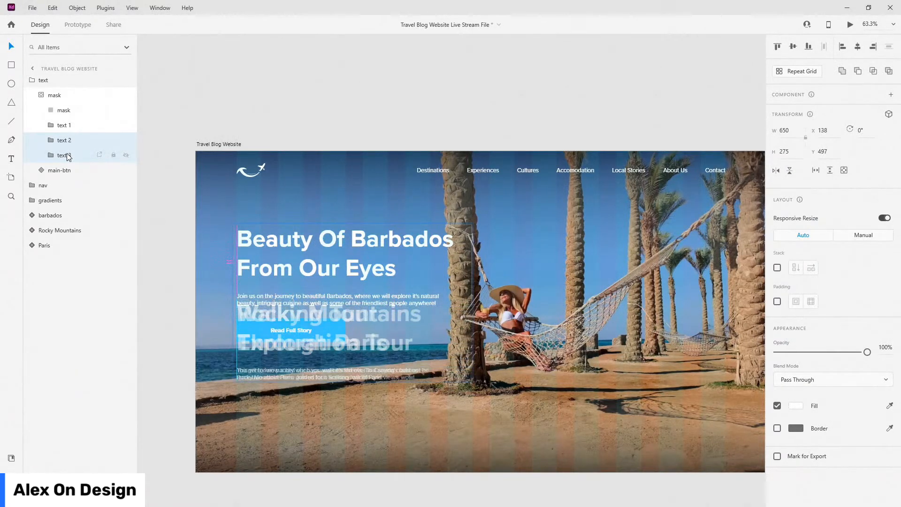
pyautogui.hotkey('shift', 'Down')
pyautogui.hotkey('shift', 'Down')
pyautogui.press('Up')
pyautogui.press('Up')
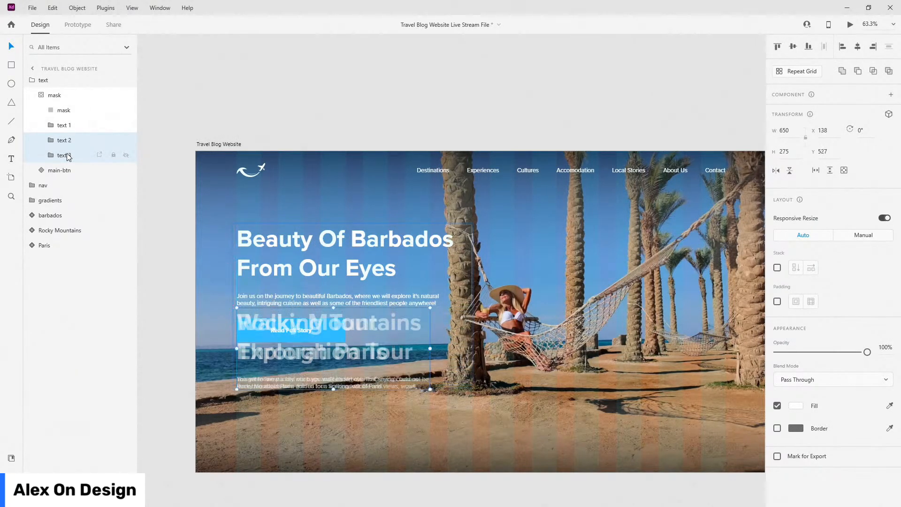
pyautogui.press('Up')
pyautogui.press('Up')
pyautogui.press('Up')
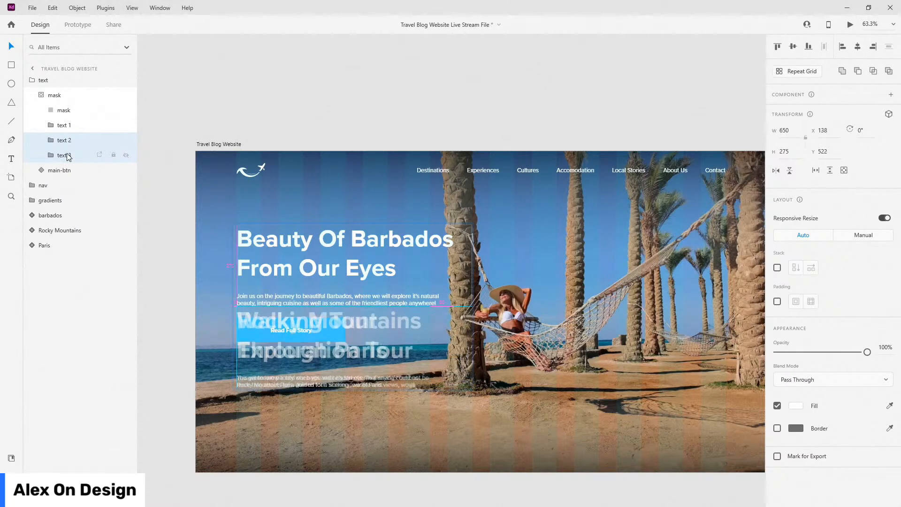
pyautogui.hotkey('shift', 'Down')
# Step: Move the text 3 group further down below text 2 to Y 817, and collapse the mask and text groups
pyautogui.click(72, 156)
pyautogui.hotkey('shift', 'Down')
pyautogui.hotkey('shift', 'Down')
pyautogui.hotkey('shift', 'Down')
pyautogui.hotkey('shift', 'Down')
pyautogui.hotkey('shift', 'Down')
pyautogui.hotkey('shift', 'Down')
pyautogui.hotkey('shift', 'Down')
pyautogui.hotkey('shift', 'Down')
pyautogui.hotkey('shift', 'Down')
pyautogui.hotkey('shift', 'Down')
pyautogui.hotkey('shift', 'Down')
pyautogui.hotkey('shift', 'Down')
pyautogui.hotkey('shift', 'Down')
pyautogui.hotkey('shift', 'Down')
pyautogui.hotkey('shift', 'Down')
pyautogui.hotkey('shift', 'Down')
pyautogui.hotkey('shift', 'Down')
pyautogui.hotkey('shift', 'Down')
pyautogui.hotkey('shift', 'Down')
pyautogui.hotkey('shift', 'Down')
pyautogui.hotkey('shift', 'Down')
pyautogui.hotkey('shift', 'Down')
pyautogui.hotkey('shift', 'Down')
pyautogui.hotkey('shift', 'Down')
pyautogui.press('Up')
pyautogui.press('Up')
pyautogui.press('Up')
pyautogui.hotkey('shift', 'Down')
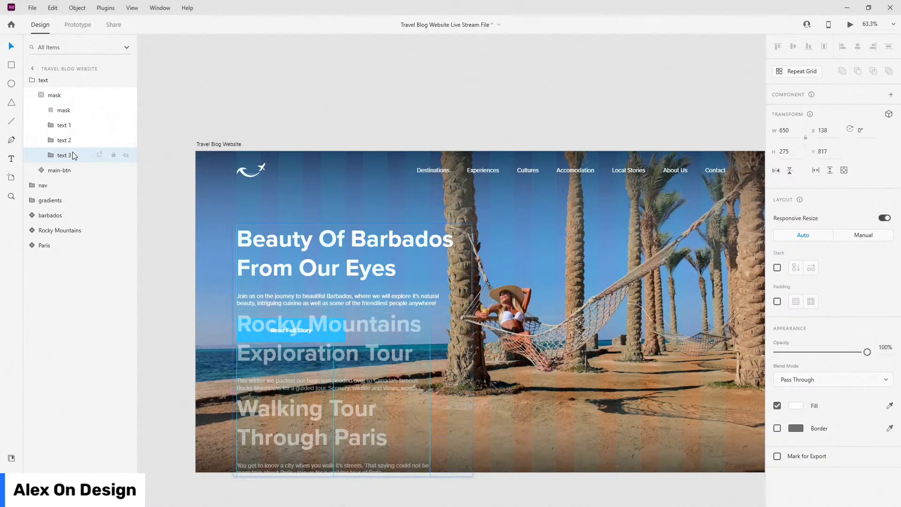
pyautogui.click(42, 97)
pyautogui.click(41, 81)
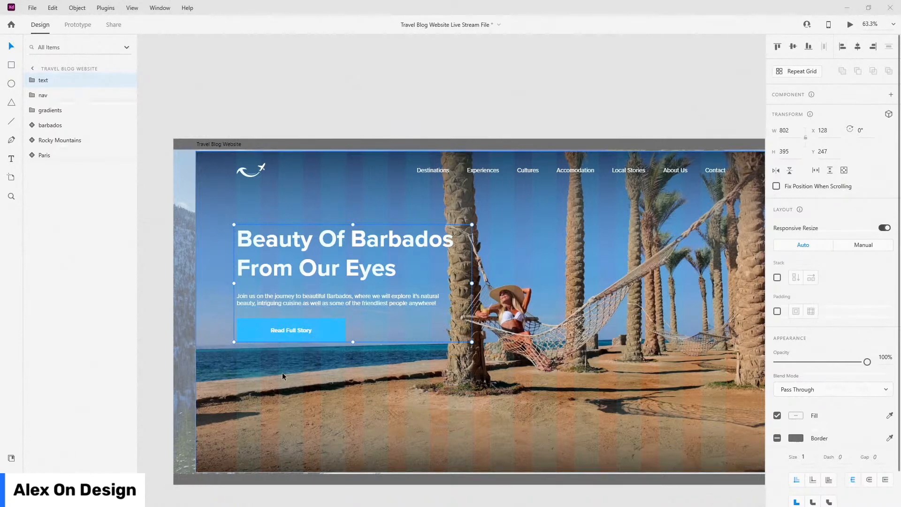
# Step: Add a text reading "Travel Time" near the lower left of the artboard
pyautogui.scroll(-3, 271, 423)
pyautogui.scroll(5, 292, 392)
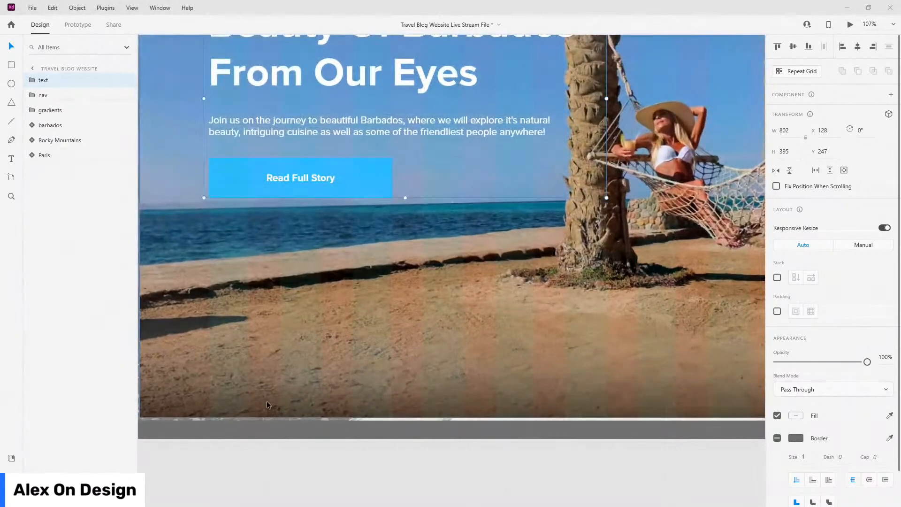
pyautogui.press('t')
pyautogui.click(237, 381)
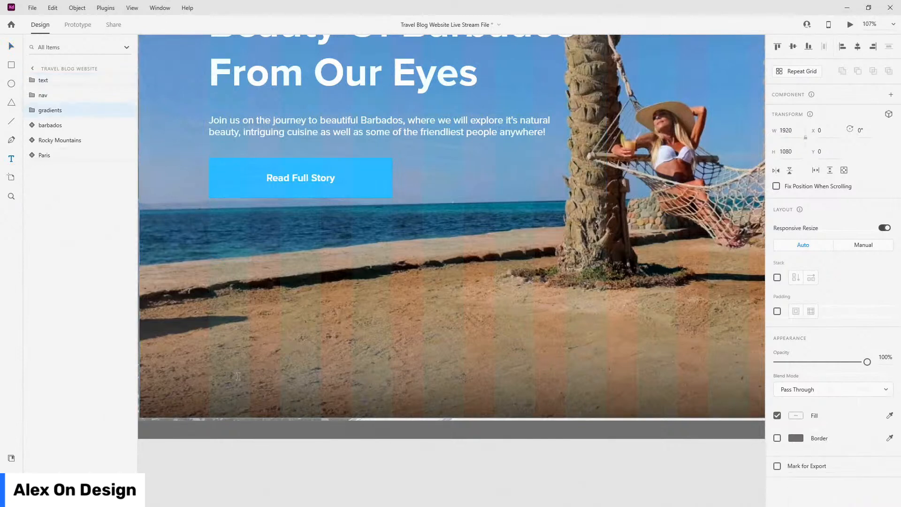
pyautogui.write('Trav')
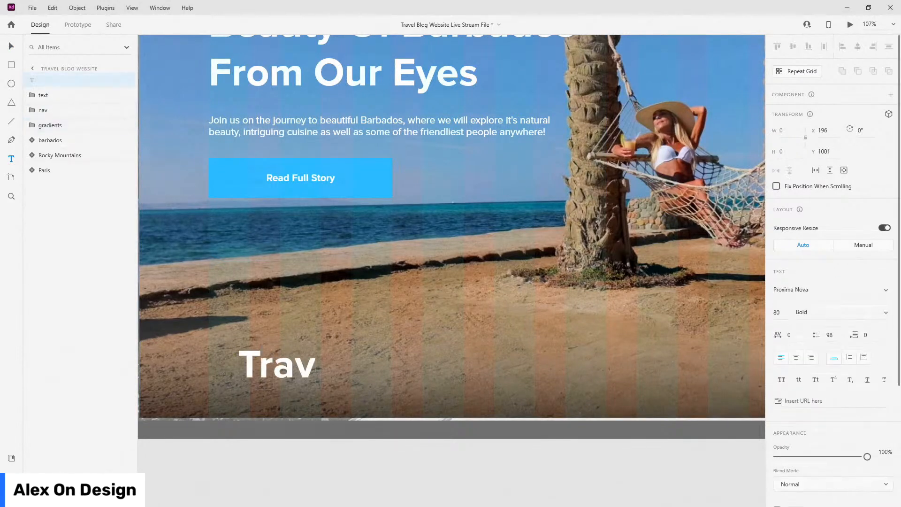
pyautogui.write('el Time')
pyautogui.press('Escape')
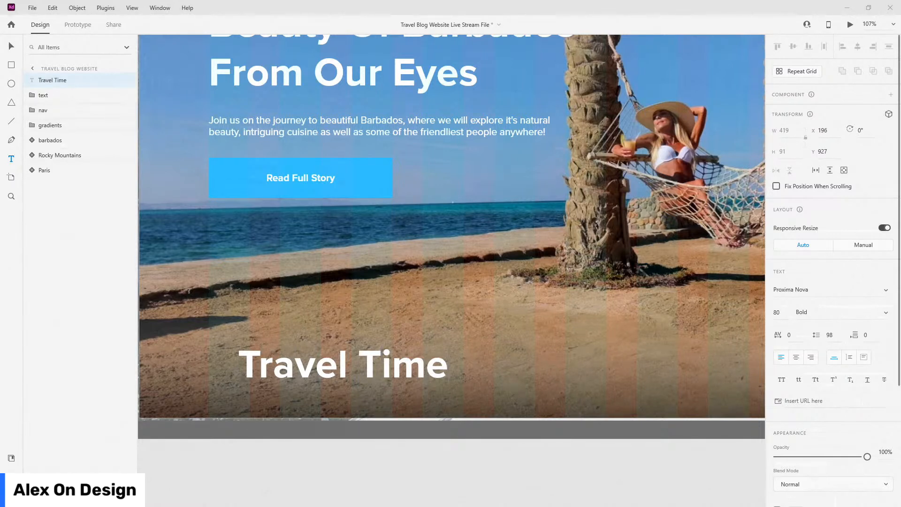
# Step: Apply the regular 20pt Proxima Nova character style to the new text and change it to "© Travel Time | 2022"
pyautogui.click(11, 46)
pyautogui.click(11, 457)
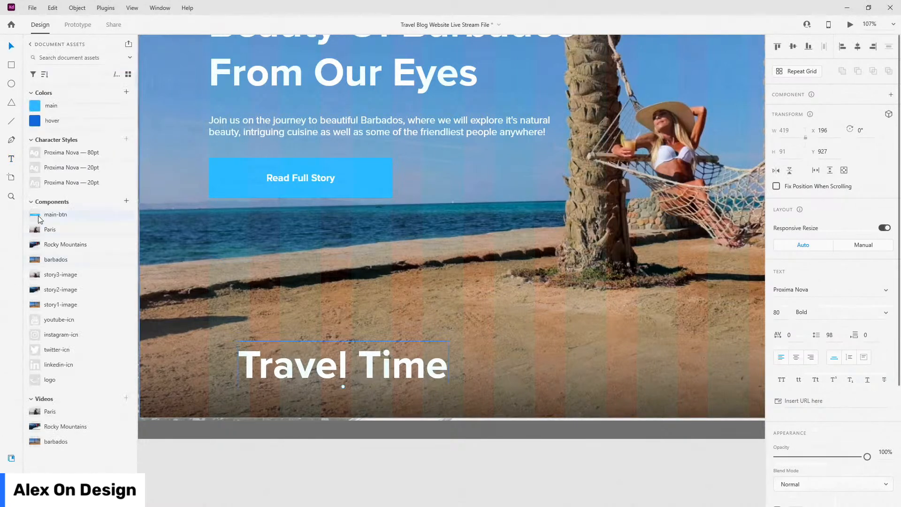
pyautogui.click(53, 188)
pyautogui.doubleClick(279, 376)
pyautogui.write('© Travel Time | 2022')
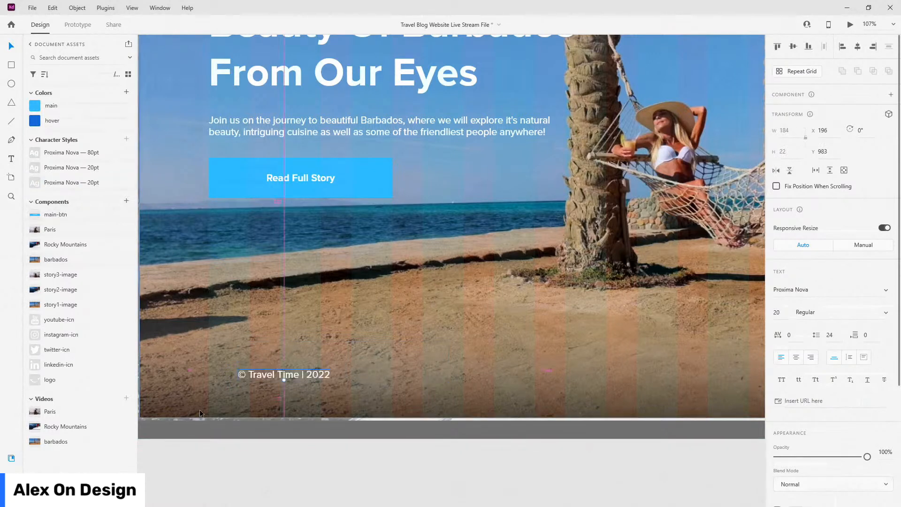
# Step: Align the copyright text with the first layout column at X 138 and place it 40 above the artboard's bottom, at Y 1018
pyautogui.scroll(10, 213, 412)
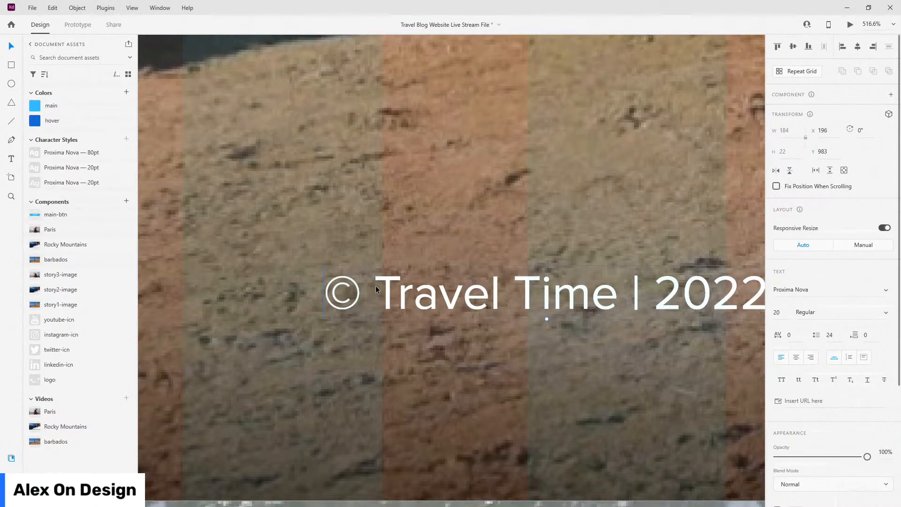
pyautogui.scroll(-8, 181, 295)
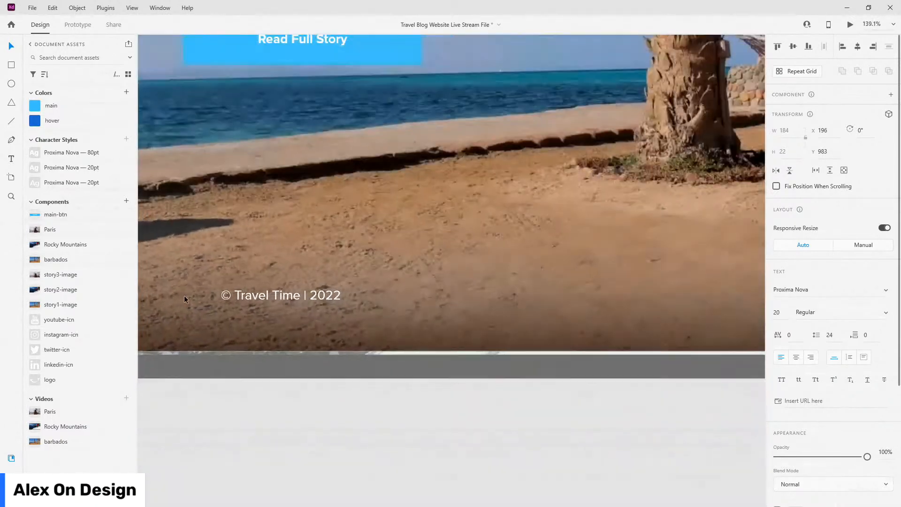
pyautogui.scroll(-2, 489, 335)
pyautogui.moveTo(337, 305); pyautogui.dragTo(299, 349)
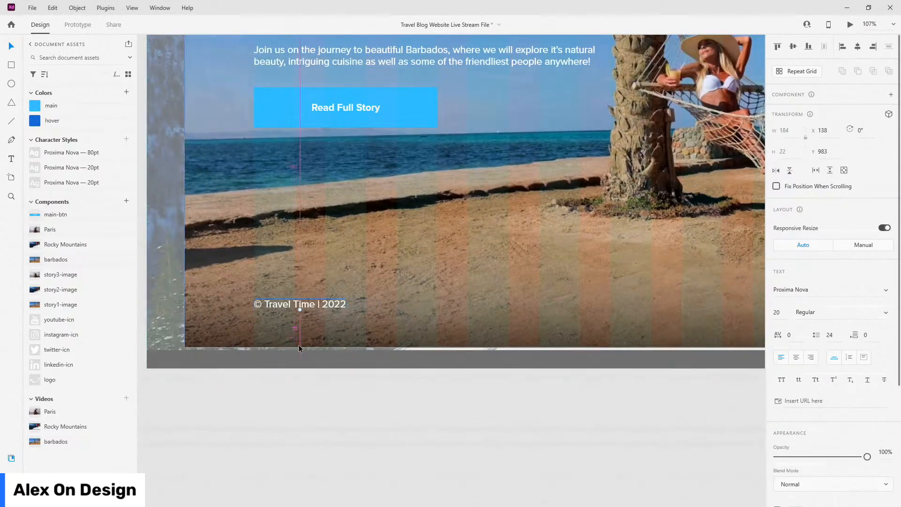
pyautogui.scroll(6, 300, 348)
pyautogui.moveTo(312, 253); pyautogui.dragTo(312, 331)
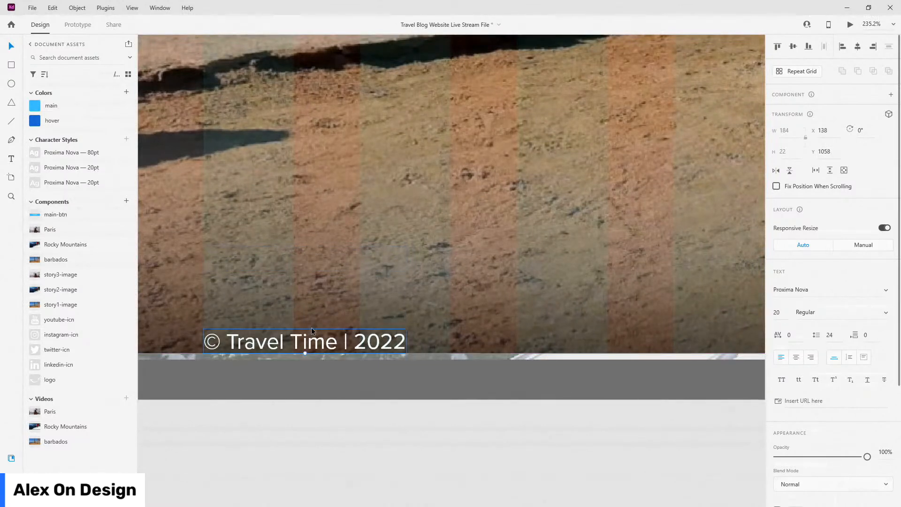
pyautogui.hotkey('shift', 'Up')
pyautogui.hotkey('shift', 'Up')
pyautogui.hotkey('shift', 'Up')
pyautogui.hotkey('shift', 'Up')
pyautogui.press('alt')
pyautogui.keyDown('ctrl'); pyautogui.scroll(-10, 311, 348); pyautogui.keyUp('ctrl')
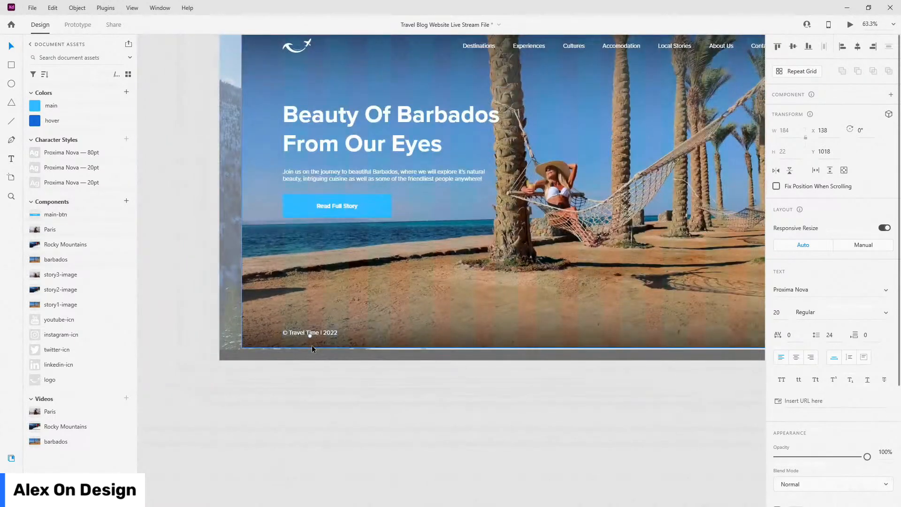
# Step: Place the youtube, instagram, twitter and linkedin icon components in a row above the copyright text
pyautogui.keyDown('shift'); pyautogui.click(56, 366); pyautogui.keyUp('shift')
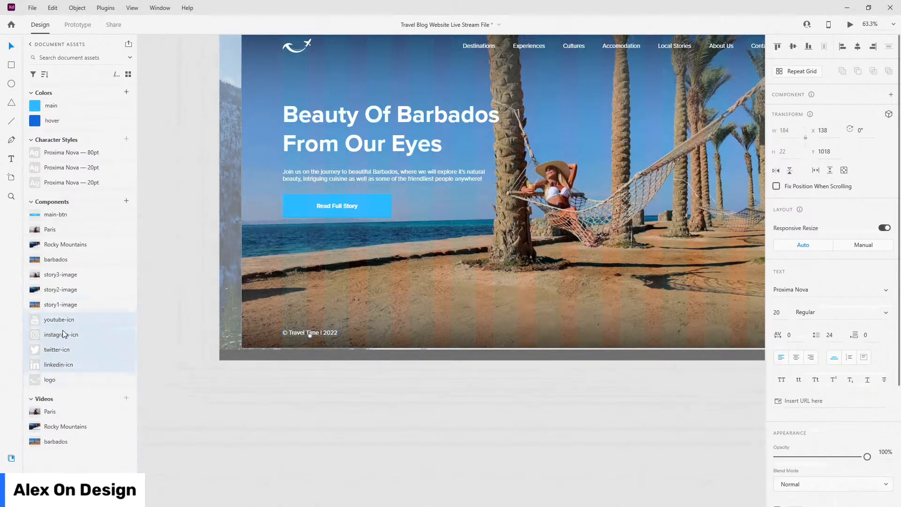
pyautogui.moveTo(109, 320); pyautogui.dragTo(312, 296)
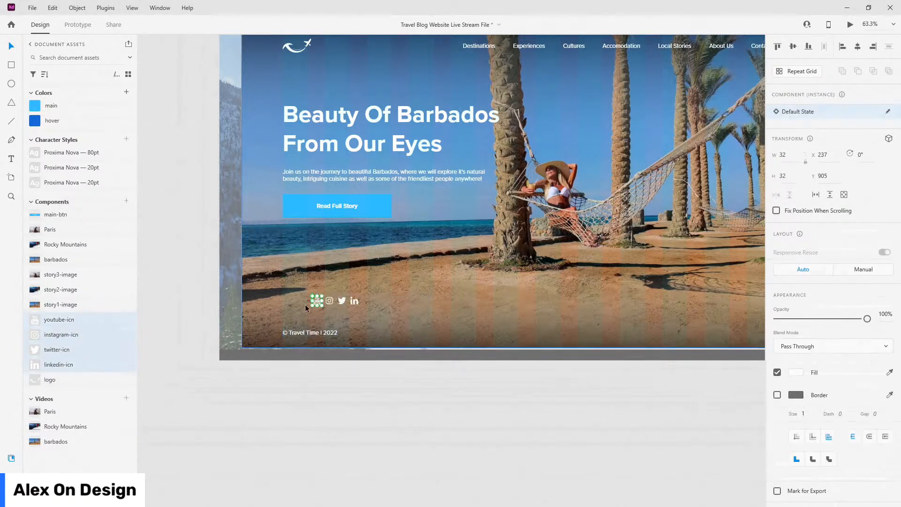
pyautogui.scroll(5, 305, 308)
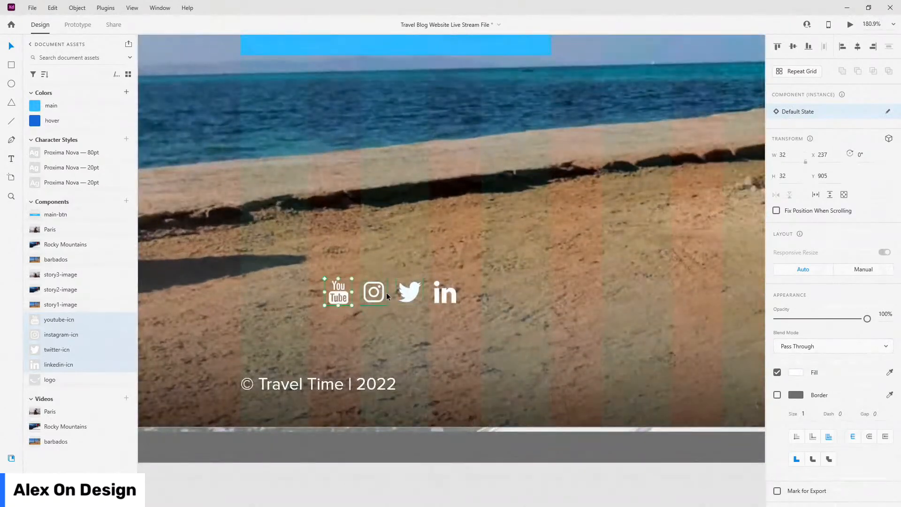
# Step: Group the four social media icons and name the group social icons
pyautogui.keyDown('shift'); pyautogui.click(385, 294); pyautogui.keyUp('shift')
pyautogui.keyDown('shift'); pyautogui.click(409, 295); pyautogui.keyUp('shift')
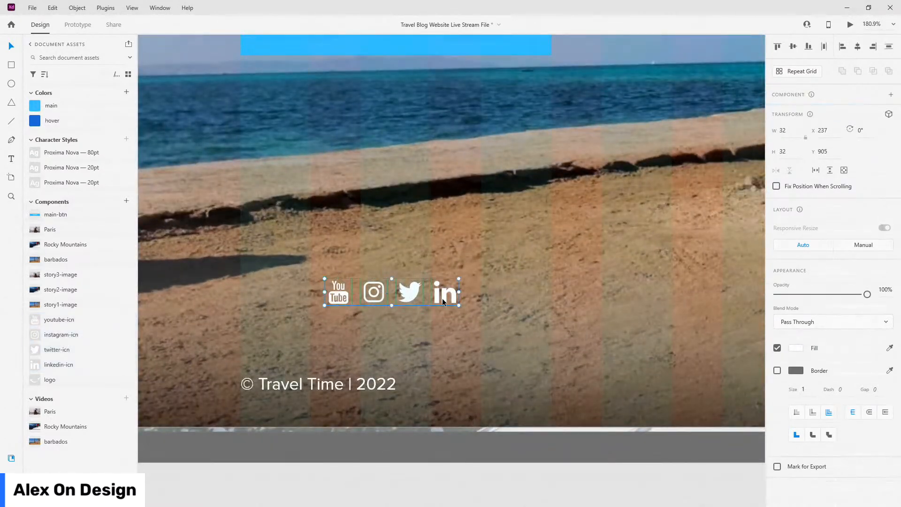
pyautogui.hotkey('ctrl', 'g')
pyautogui.click(11, 458)
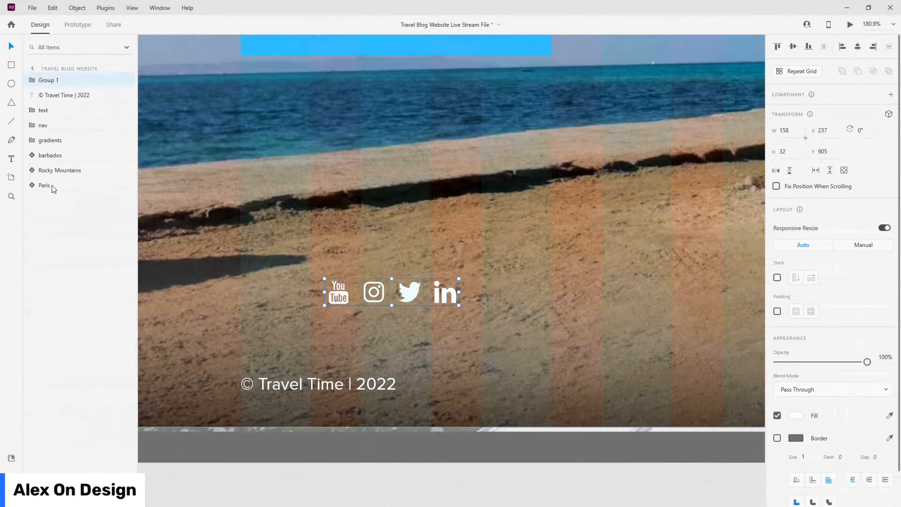
pyautogui.doubleClick(52, 81)
pyautogui.write('socia')
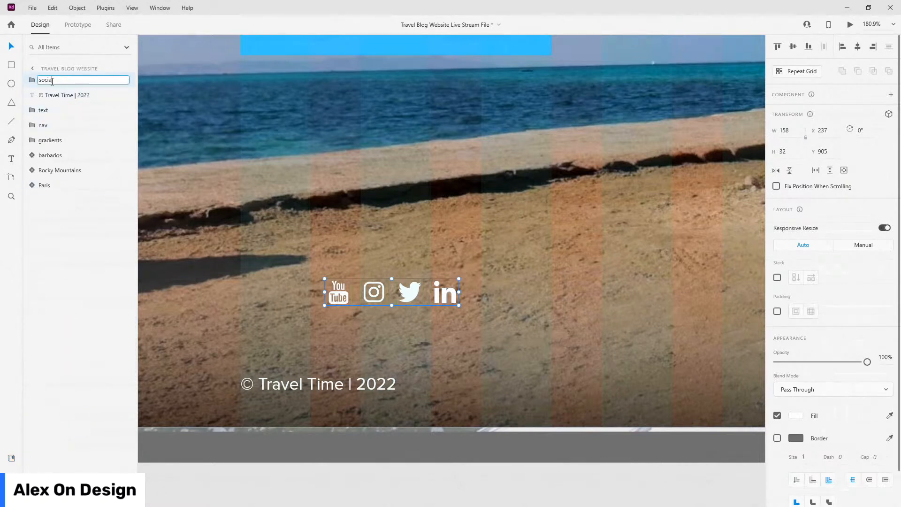
pyautogui.write('l icons')
pyautogui.press('Return')
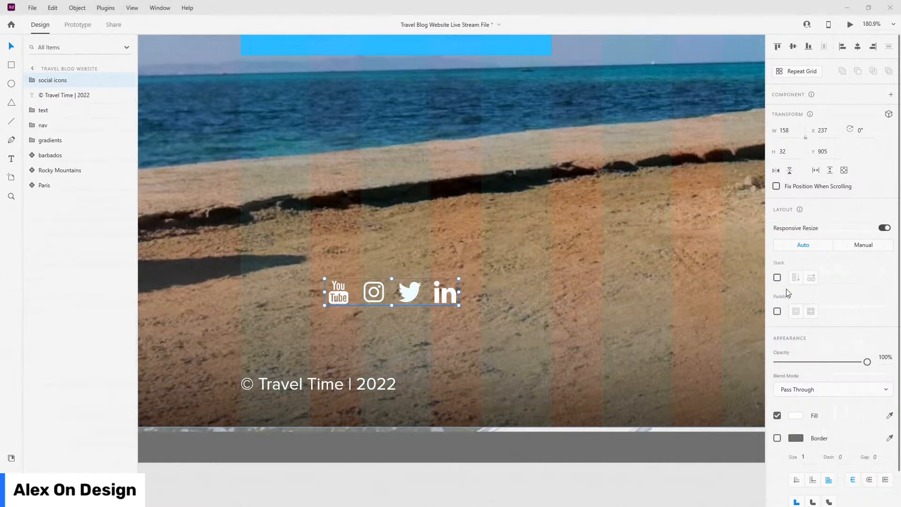
# Step: Turn the social icons group into a horizontal stack with a spacing of 60
pyautogui.click(778, 278)
pyautogui.click(853, 284)
pyautogui.write('60')
pyautogui.press('Return')
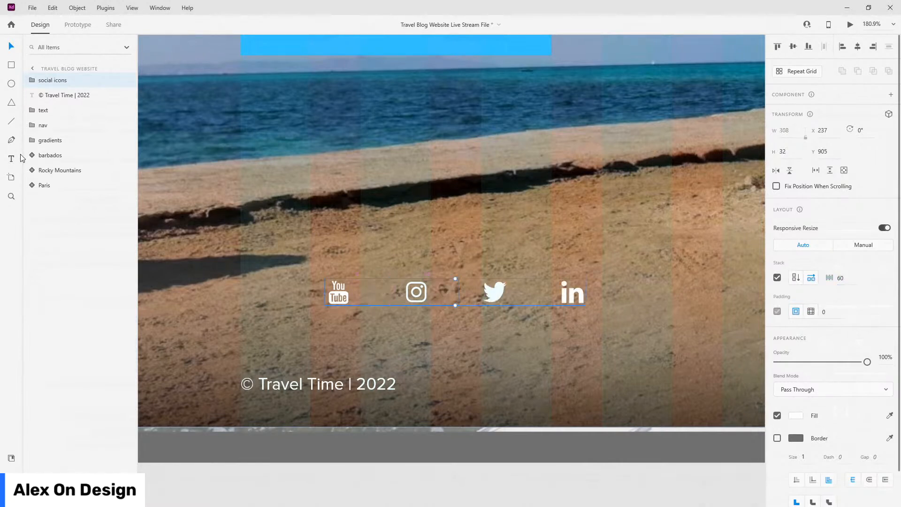
# Step: Move the social icons group and the copyright text below nav in the layer order, above gradients
pyautogui.moveTo(48, 80); pyautogui.dragTo(56, 137)
pyautogui.keyDown('shift'); pyautogui.click(55, 83); pyautogui.keyUp('shift')
pyautogui.click(55, 83)
pyautogui.keyDown('shift'); pyautogui.click(59, 83); pyautogui.keyUp('shift')
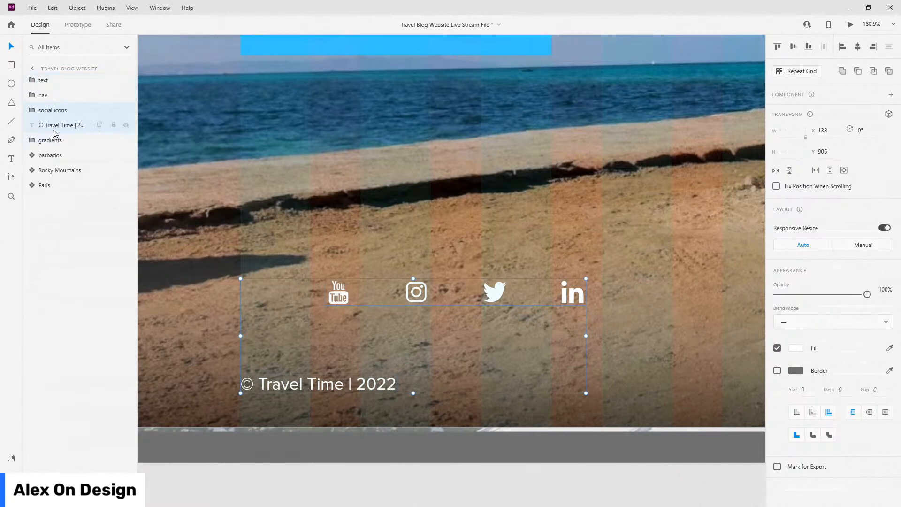
# Step: Align the social icons group with the copyright text's left edge at X 138 and lower it to Y 926
pyautogui.click(53, 111)
pyautogui.moveTo(337, 297); pyautogui.dragTo(257, 315)
pyautogui.press('alt')
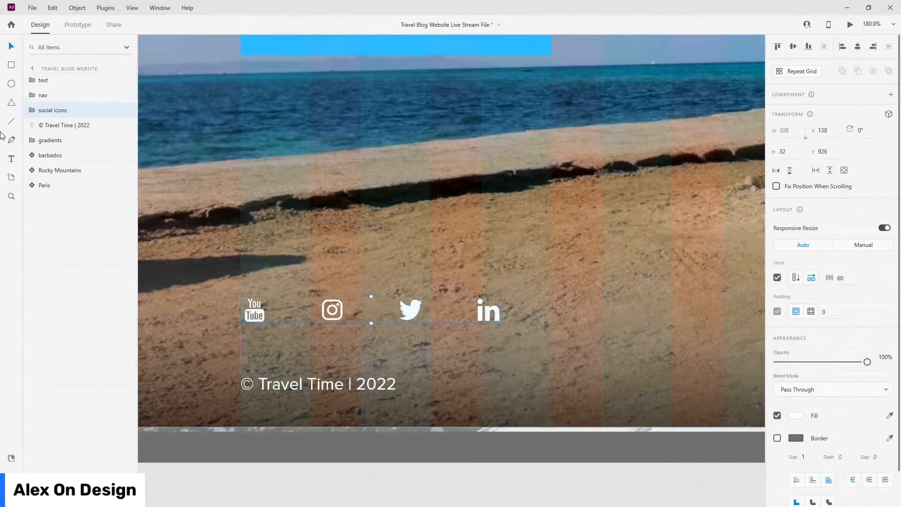
# Step: Expand the social icons group and reorder its stack so the LinkedIn icon comes before the Twitter icon
pyautogui.click(31, 112)
pyautogui.click(60, 127)
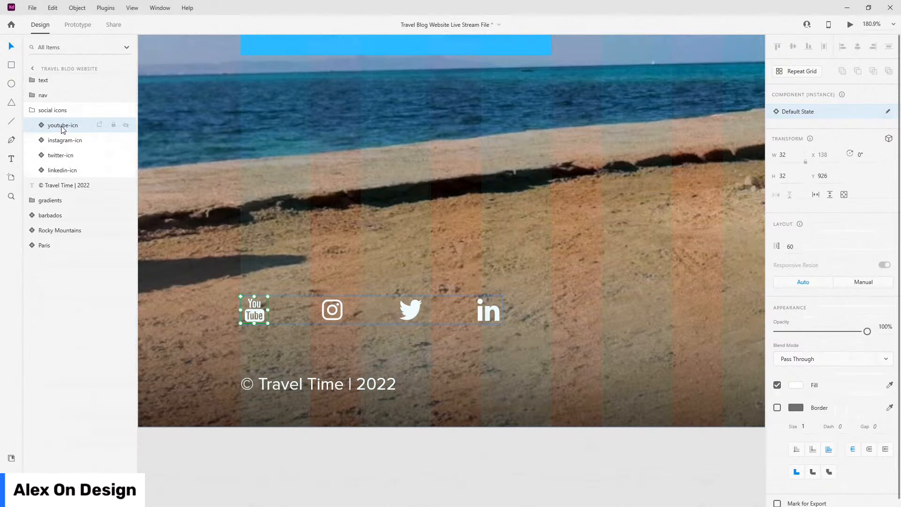
pyautogui.click(60, 172)
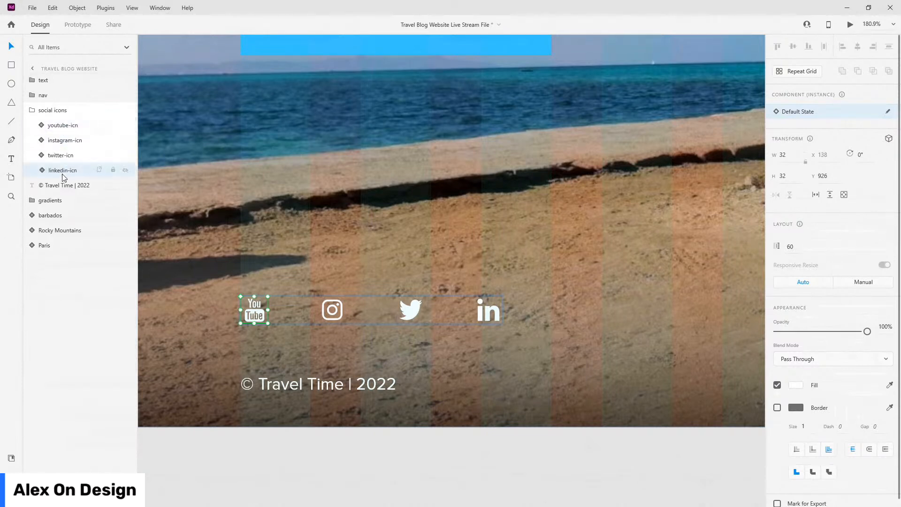
pyautogui.moveTo(60, 175); pyautogui.dragTo(64, 155)
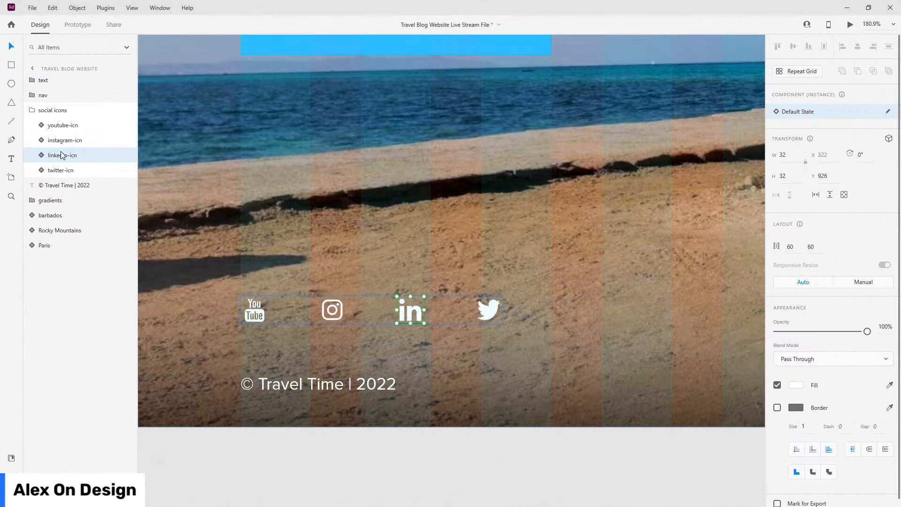
# Step: Reorder the social icons stack so the Twitter icon comes before the LinkedIn icon, and collapse the group
pyautogui.click(32, 110)
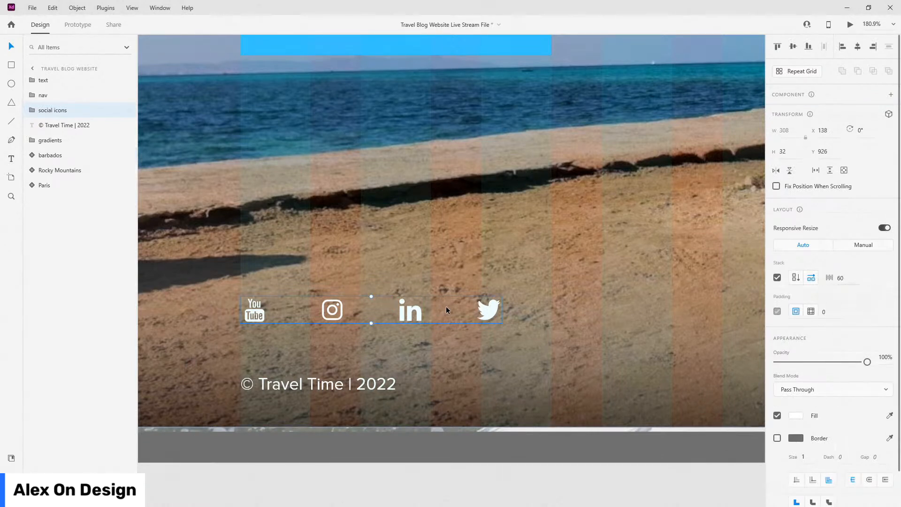
pyautogui.doubleClick(488, 314)
pyautogui.moveTo(488, 315); pyautogui.dragTo(407, 286)
pyautogui.moveTo(69, 170); pyautogui.dragTo(69, 155)
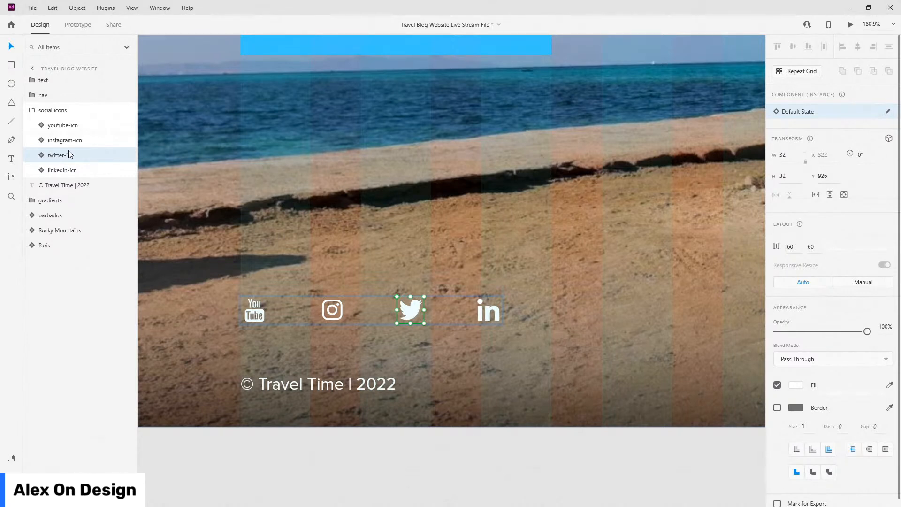
pyautogui.click(32, 110)
# Step: Place an instance of the story1-image component near the artboard's lower edge at about X 766, Y 840
pyautogui.scroll(-5, 440, 293)
pyautogui.scroll(-3, 428, 195)
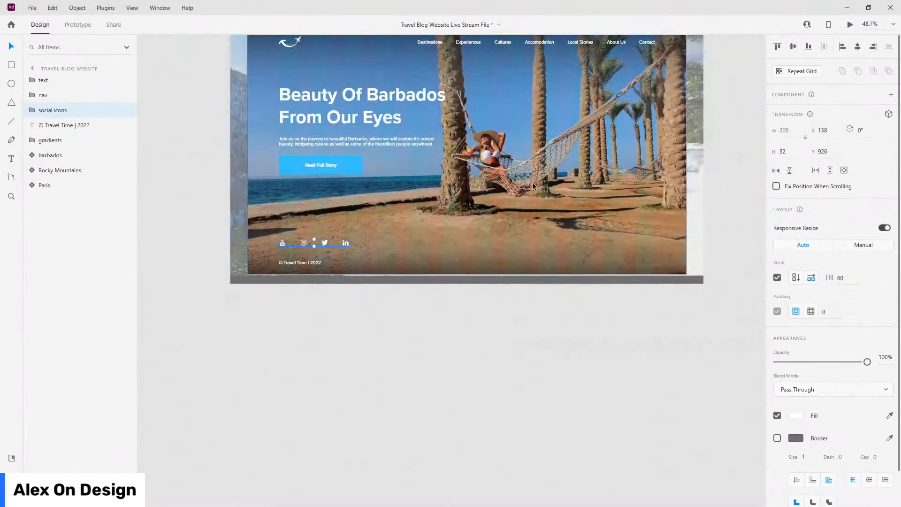
pyautogui.moveTo(537, 313); pyautogui.dragTo(547, 402)
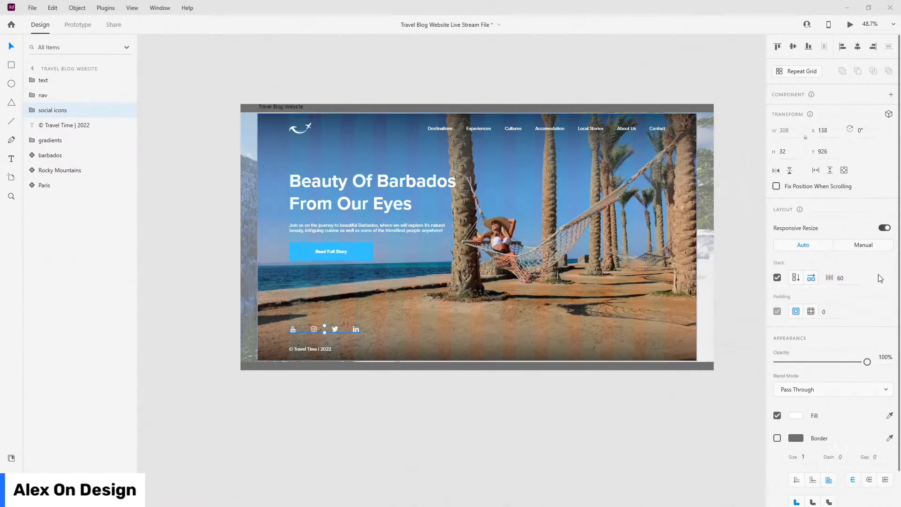
pyautogui.click(12, 458)
pyautogui.moveTo(54, 310); pyautogui.dragTo(489, 362)
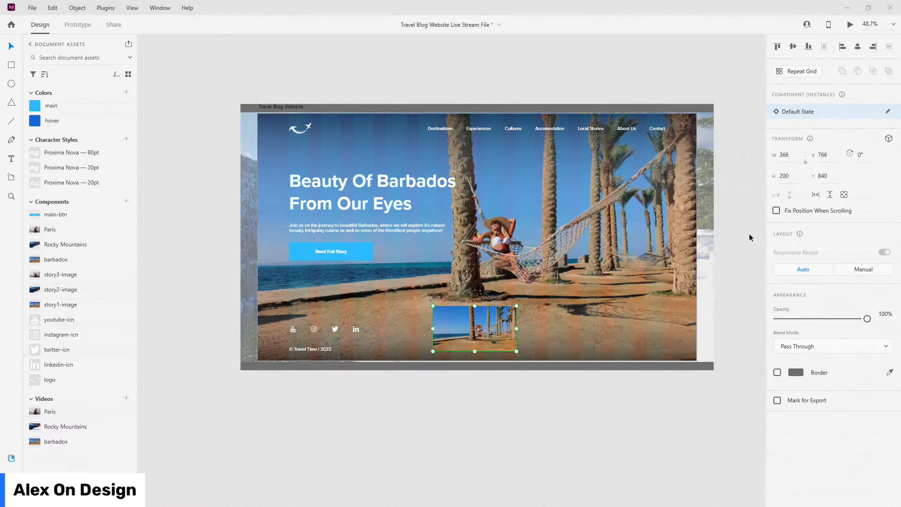
# Step: Draw a 366 by 10 rectangle across the story1-image thumbnail and align it with the image's bottom edge
pyautogui.keyDown('ctrl'); pyautogui.scroll(5, 509, 367); pyautogui.keyUp('ctrl')
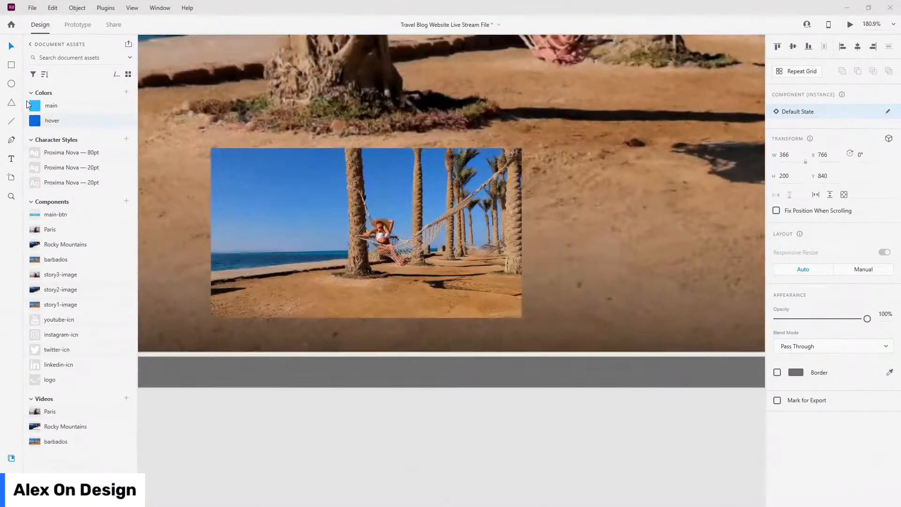
pyautogui.scroll(1, 335, 318)
pyautogui.moveTo(177, 304); pyautogui.dragTo(577, 319)
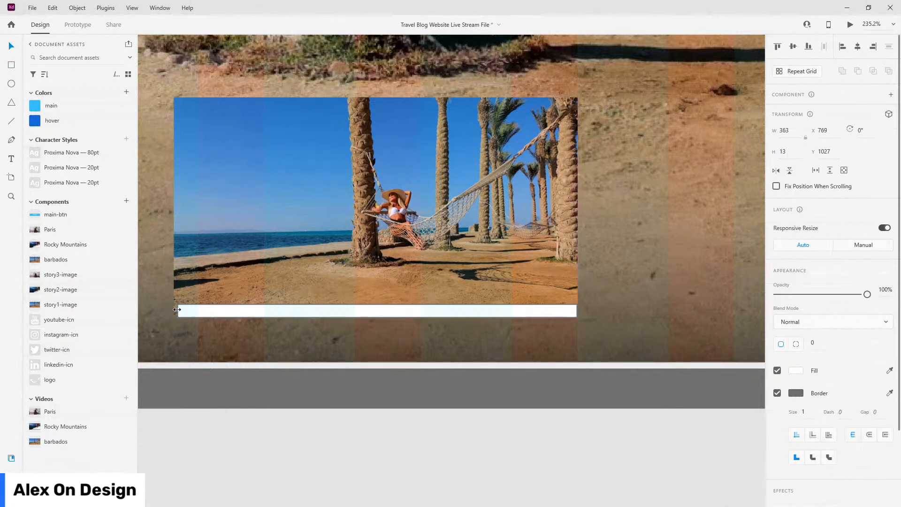
pyautogui.moveTo(176, 310); pyautogui.dragTo(173, 310)
pyautogui.click(793, 153)
pyautogui.write('10')
pyautogui.press('Return')
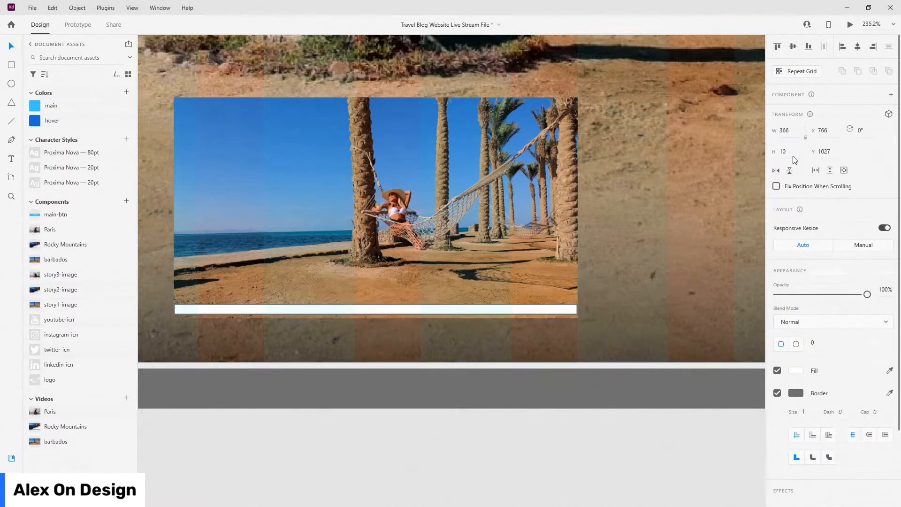
pyautogui.keyDown('shift'); pyautogui.click(388, 266); pyautogui.keyUp('shift')
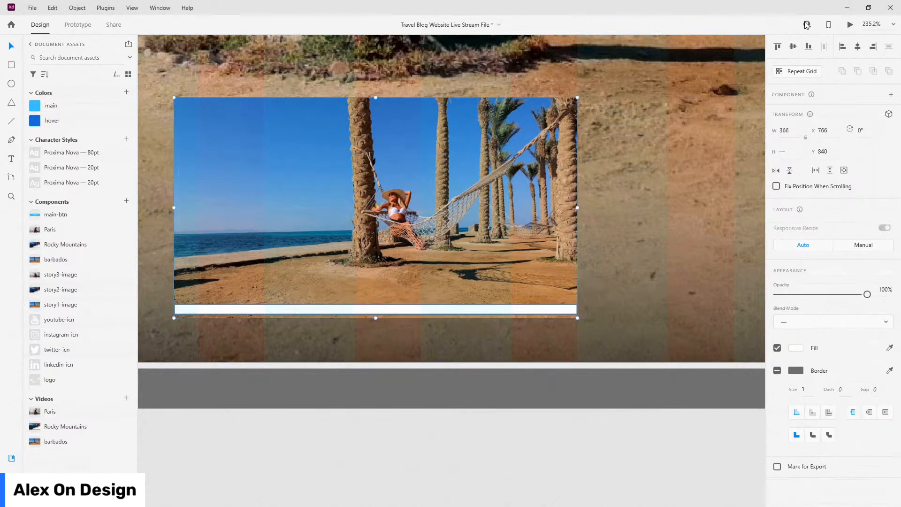
pyautogui.click(809, 46)
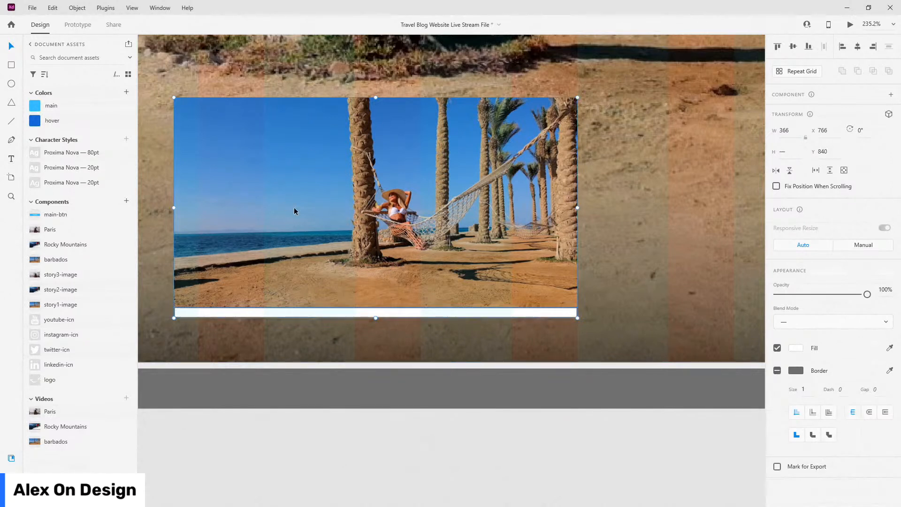
# Step: Fill the thin rectangle on the thumbnail with the main asset color and remove its border
pyautogui.click(277, 339)
pyautogui.click(297, 311)
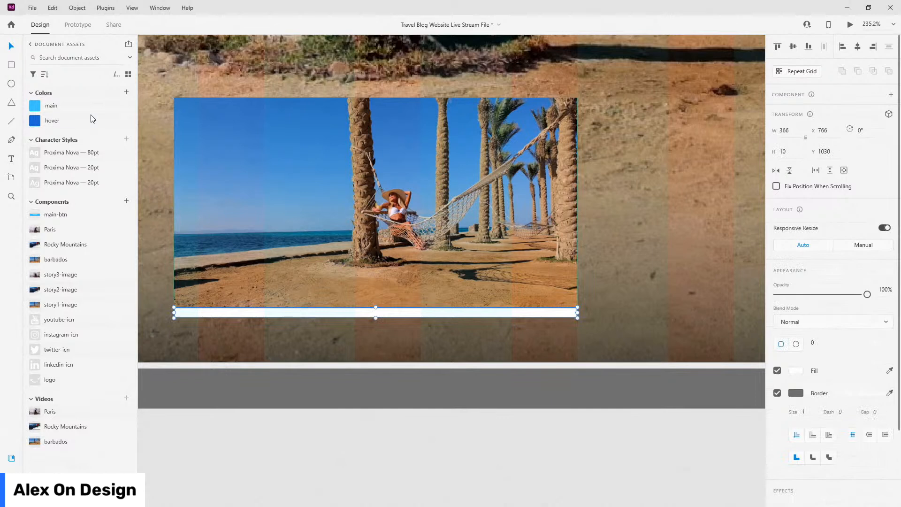
pyautogui.click(64, 108)
pyautogui.click(778, 392)
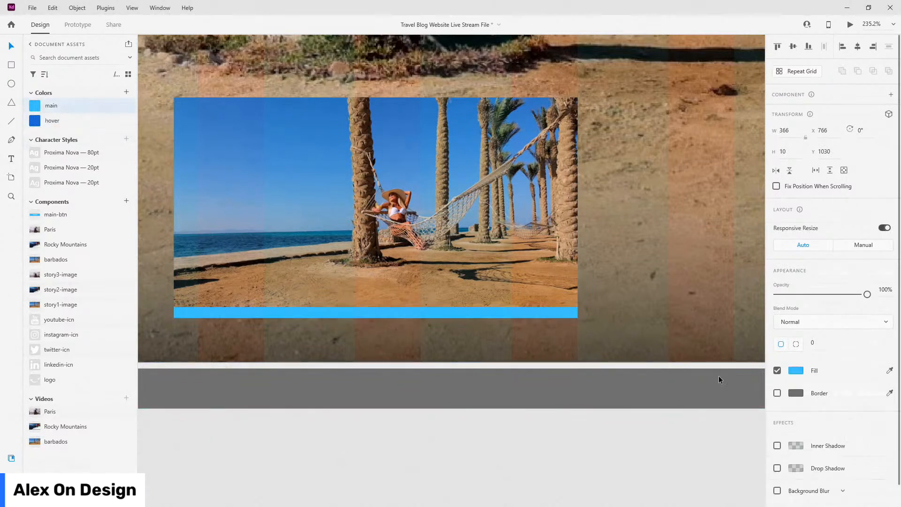
# Step: Rename the blue rectangle's layer as indicator
pyautogui.click(11, 458)
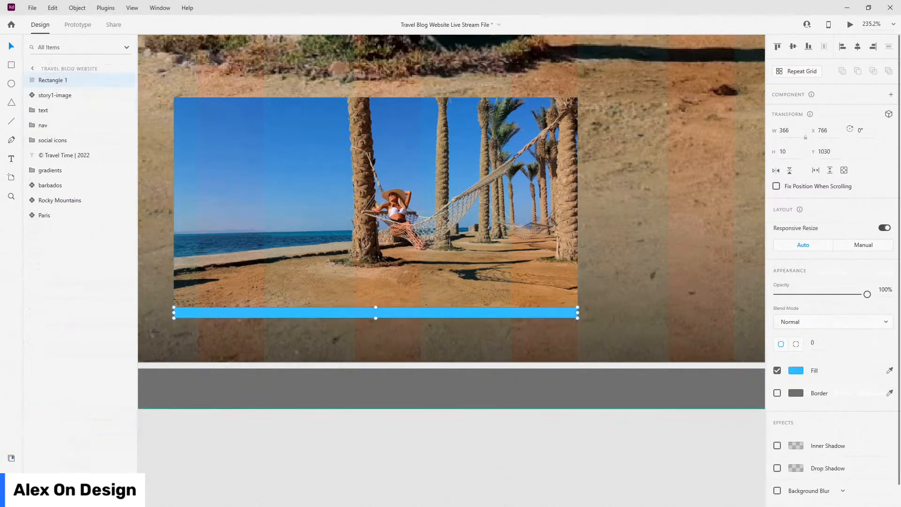
pyautogui.doubleClick(46, 80)
pyautogui.write('in')
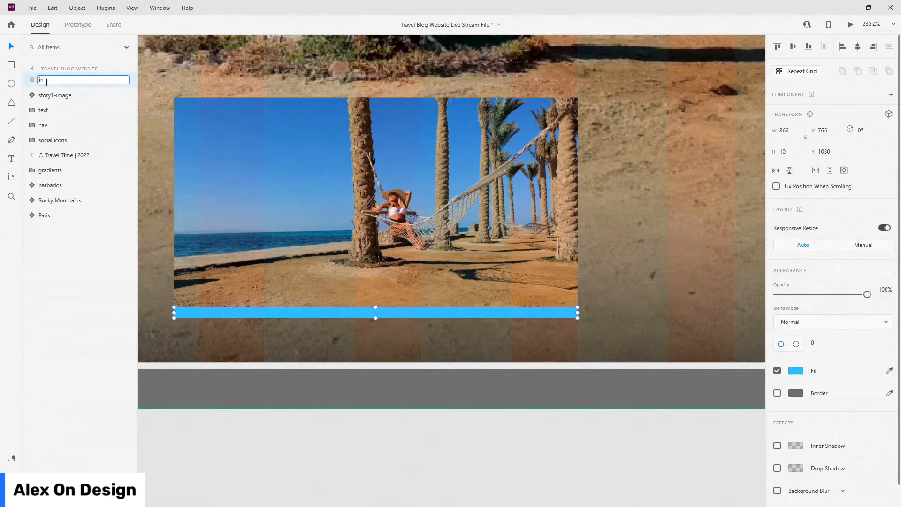
pyautogui.write('dicator')
pyautogui.press('Return')
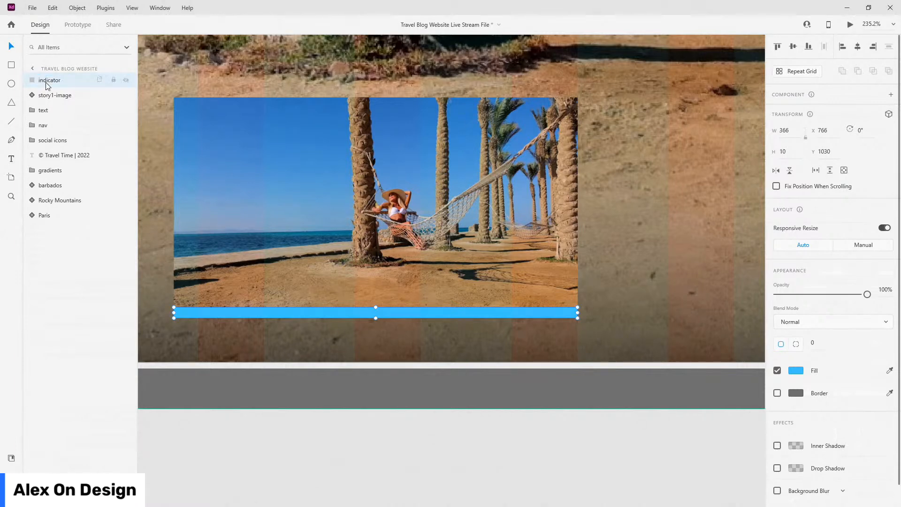
# Step: Group indicator with story1-image as "slide 1" and move the group directly above gradients in the layer order
pyautogui.keyDown('ctrl'); pyautogui.scroll(-5, 517, 208); pyautogui.keyUp('ctrl')
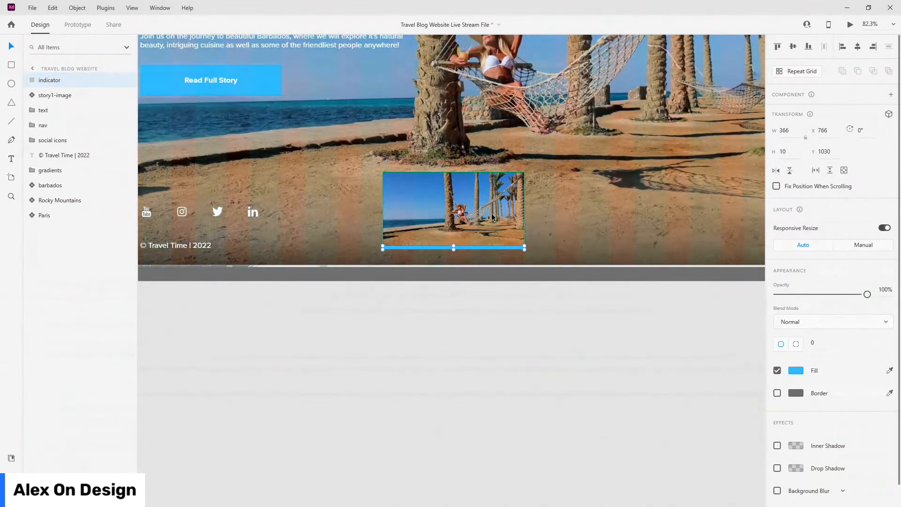
pyautogui.keyDown('ctrl'); pyautogui.scroll(2, 532, 203); pyautogui.keyUp('ctrl')
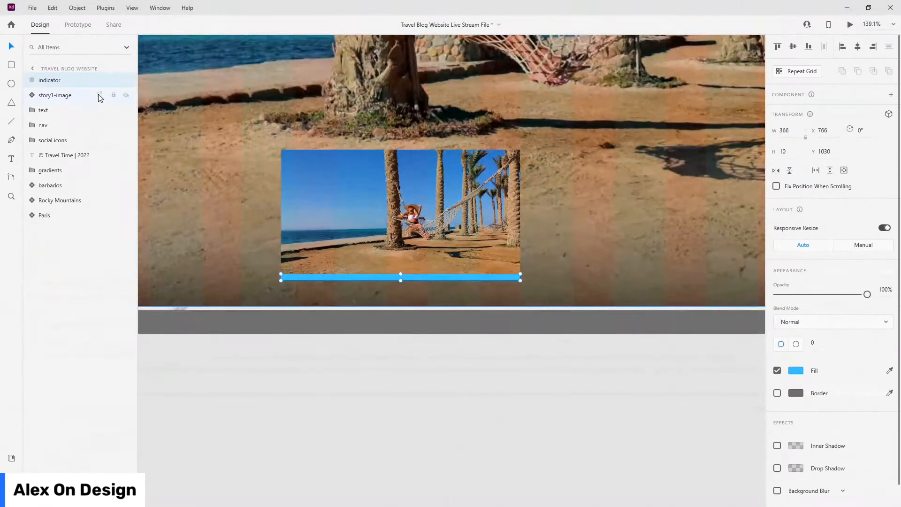
pyautogui.keyDown('shift'); pyautogui.click(62, 96); pyautogui.keyUp('shift')
pyautogui.hotkey('ctrl', 'g')
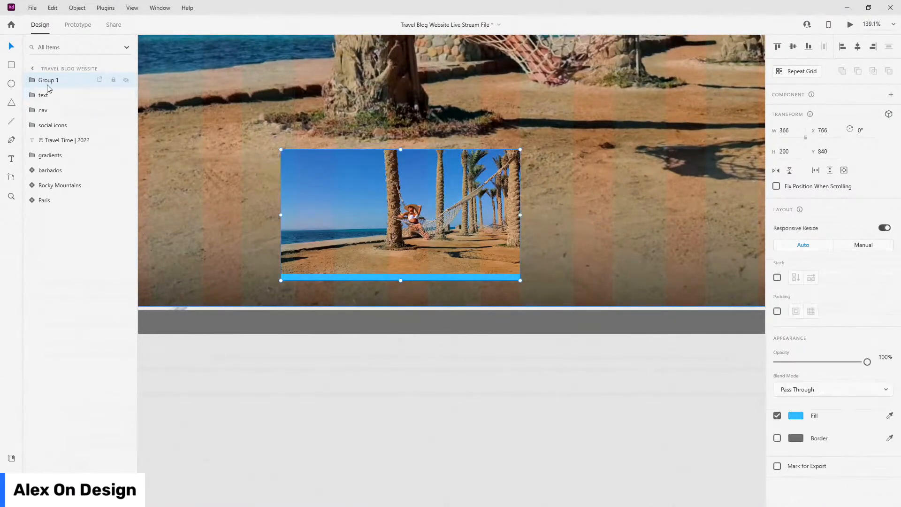
pyautogui.doubleClick(49, 80)
pyautogui.write('slide ')
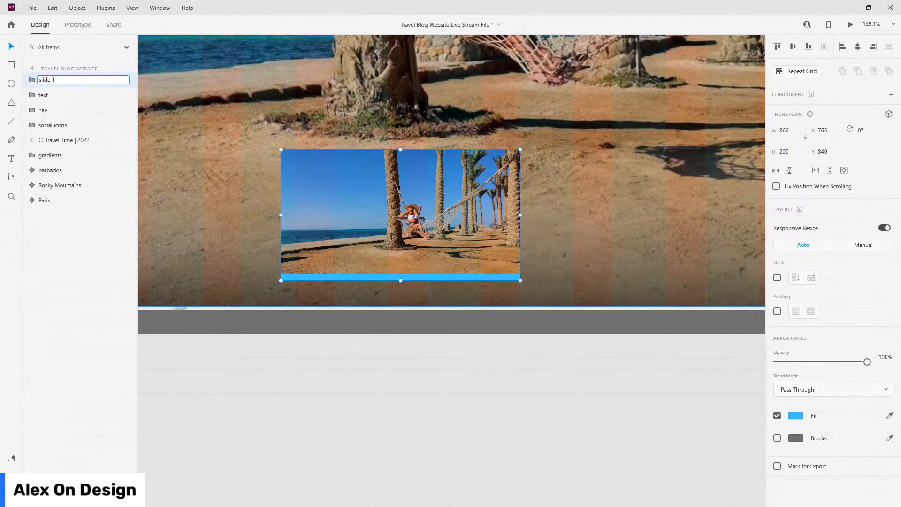
pyautogui.write('1')
pyautogui.press('Return')
pyautogui.moveTo(49, 81); pyautogui.dragTo(52, 150)
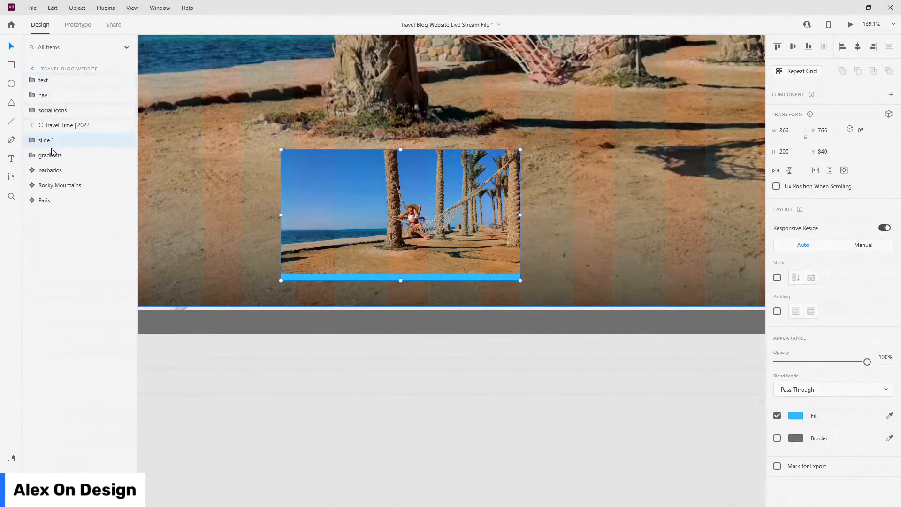
# Step: Add the text "Beauty Of Barbados" over the thumbnail inside the slide 1 group
pyautogui.scroll(-2, 427, 279)
pyautogui.scroll(4, 426, 279)
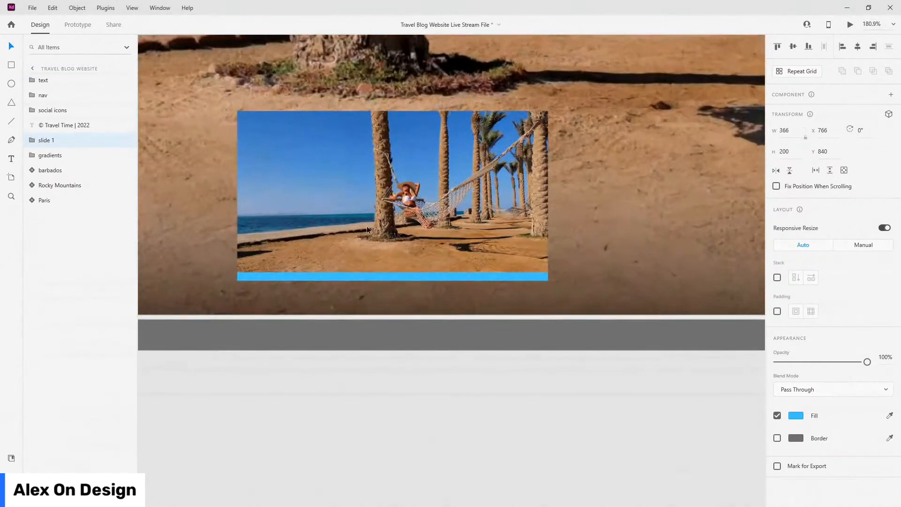
pyautogui.doubleClick(366, 225)
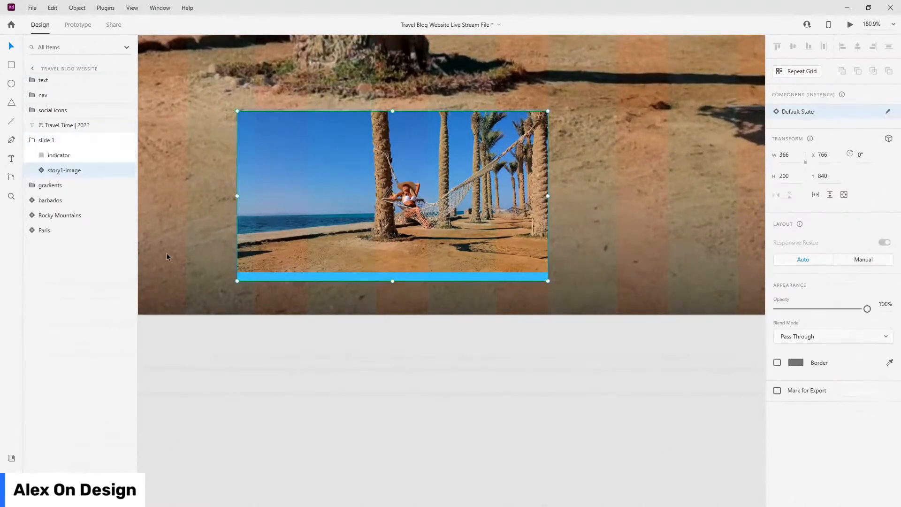
pyautogui.click(302, 216)
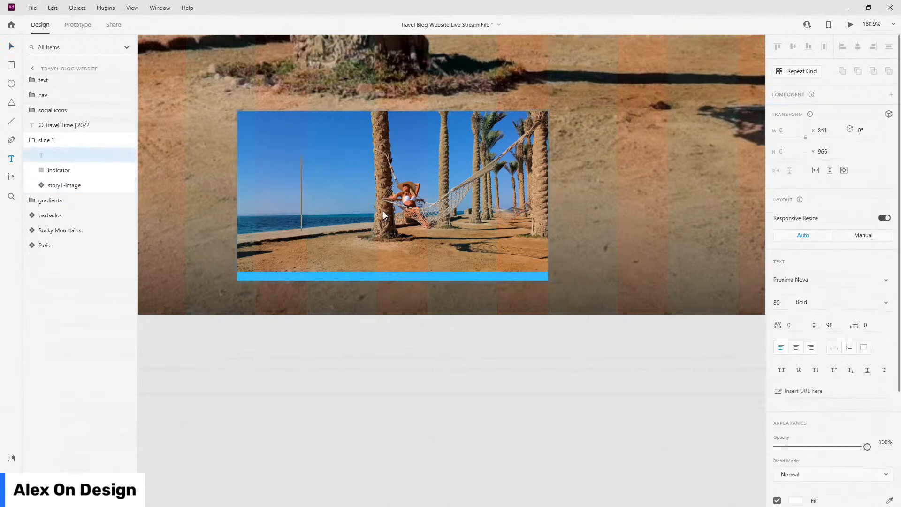
pyautogui.write('Beau')
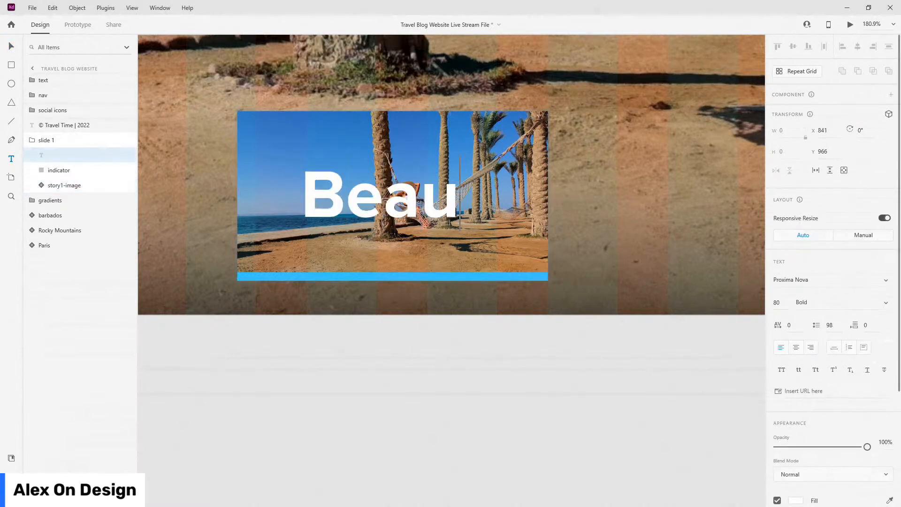
pyautogui.write('ty Of Ba')
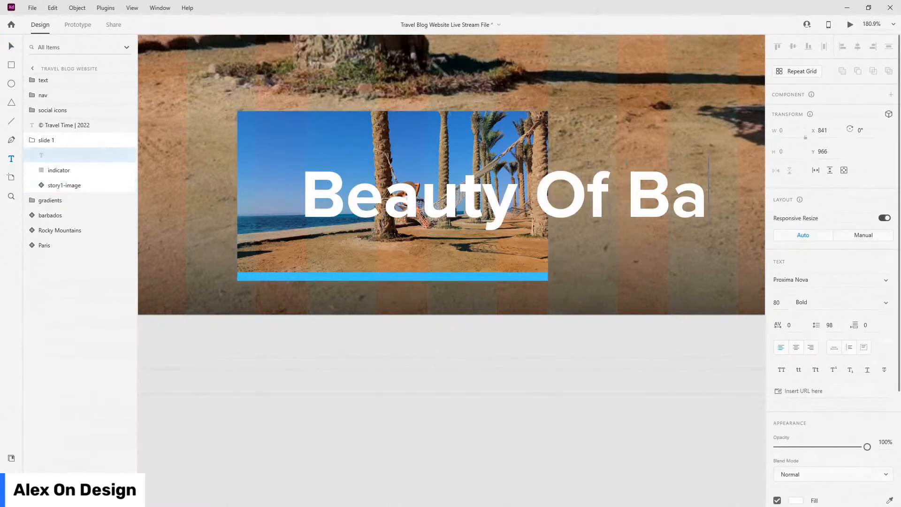
pyautogui.write('rb')
pyautogui.press('Escape')
# Step: Apply the regular Proxima Nova 20pt character style to the thumbnail's title and return to the layer list
pyautogui.click(12, 457)
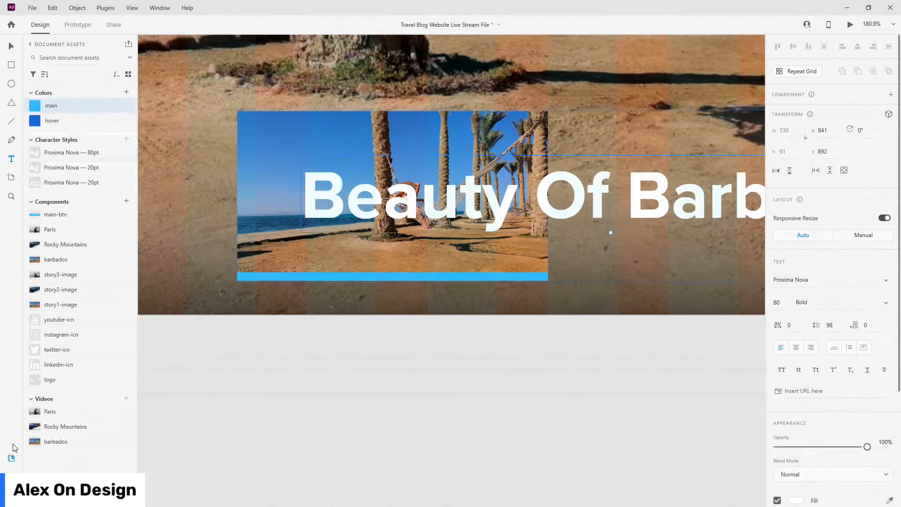
pyautogui.click(66, 184)
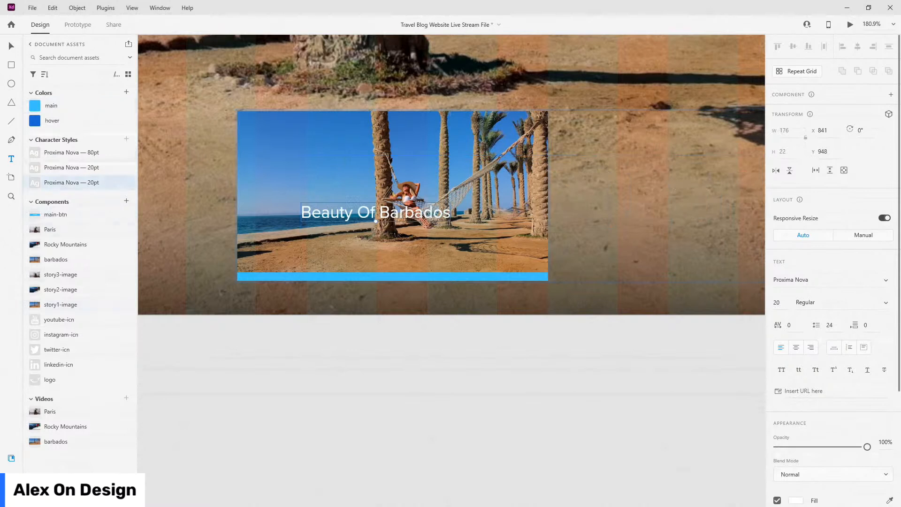
pyautogui.hotkey('ctrl', 'y')
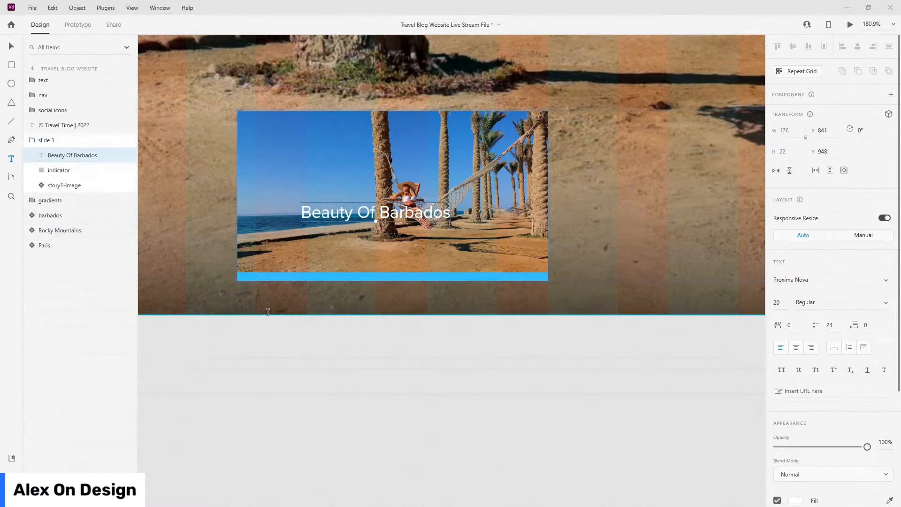
# Step: Move the thumbnail title to the image's lower left at X 786, Y 988, inset from the image edge
pyautogui.click(12, 48)
pyautogui.moveTo(389, 215); pyautogui.dragTo(334, 263)
pyautogui.hotkey('shift', 'Right')
pyautogui.hotkey('shift', 'Right')
pyautogui.hotkey('shift', 'Up')
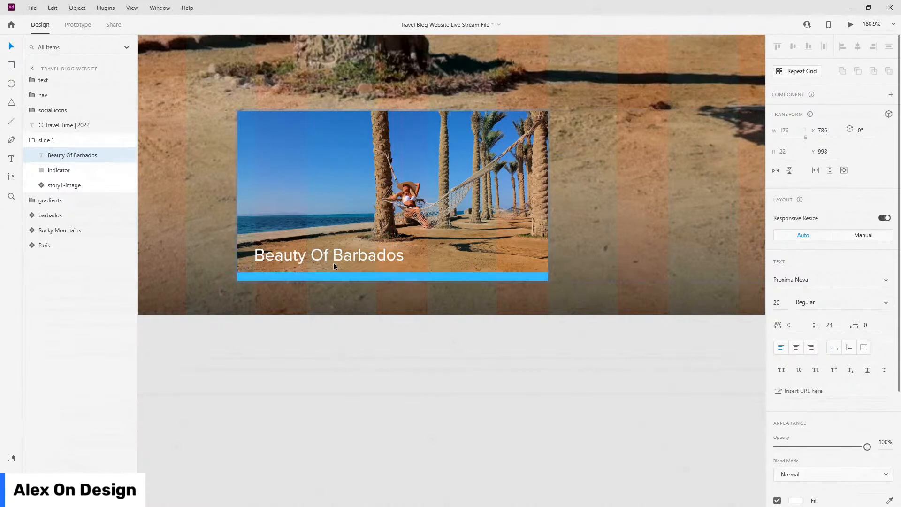
pyautogui.hotkey('shift', 'Up')
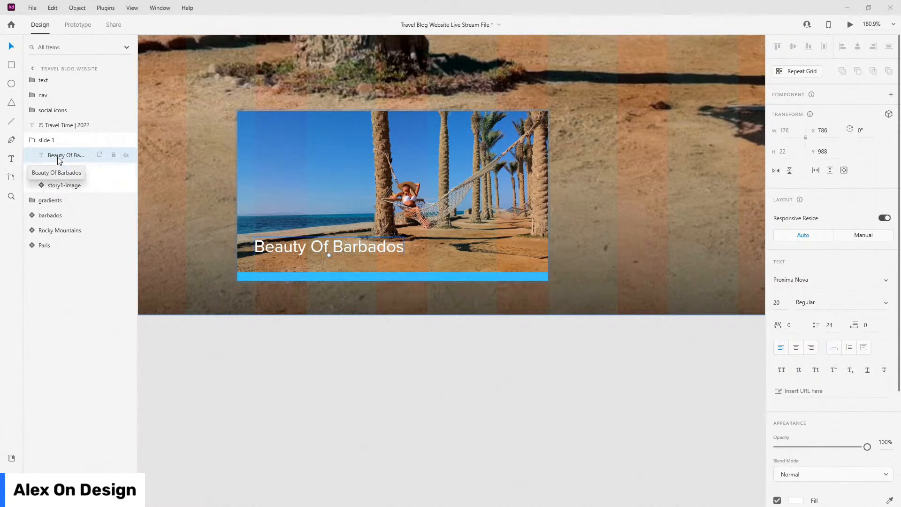
# Step: Collapse the slide 1 group and move it horizontally toward the social icons, to X 564 at Y 840
pyautogui.click(22, 141)
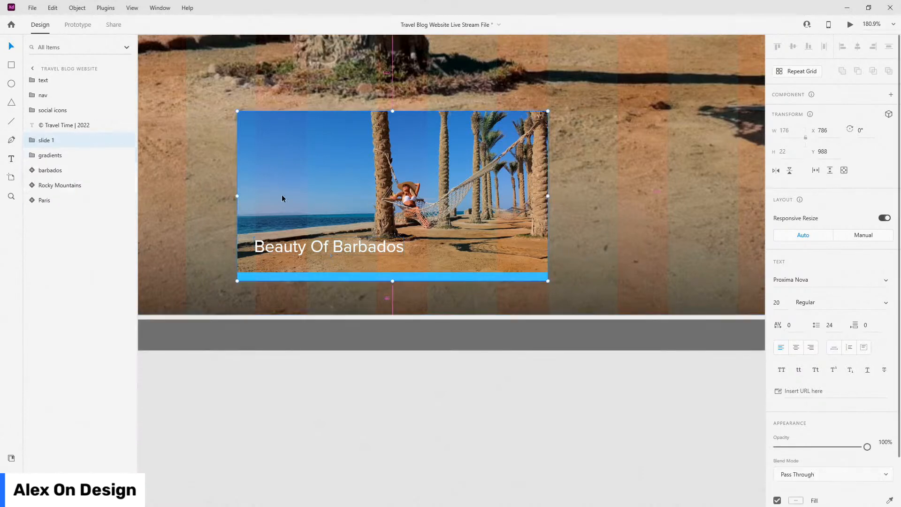
pyautogui.scroll(-5, 298, 206)
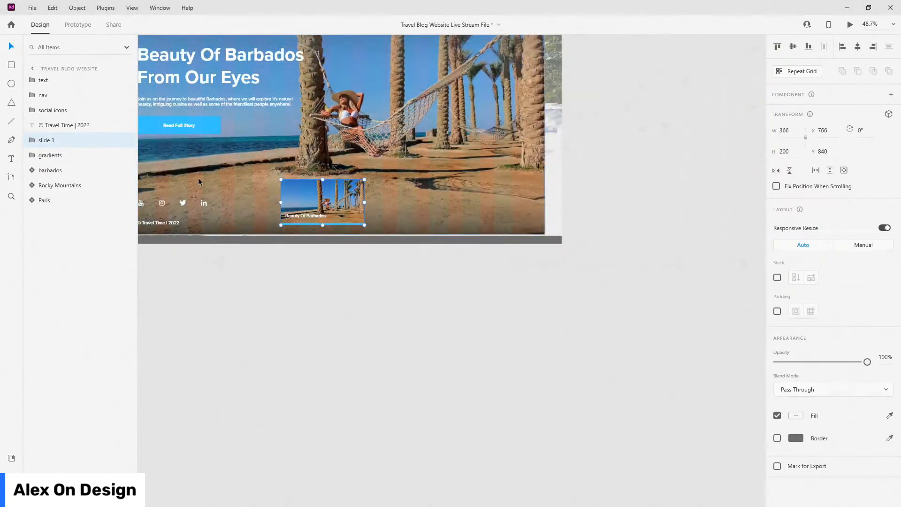
pyautogui.scroll(3, 227, 194)
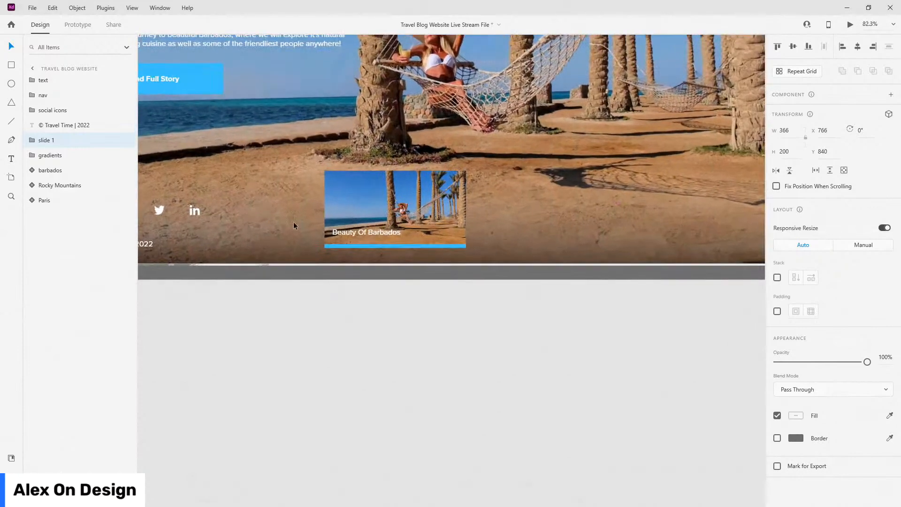
pyautogui.moveTo(212, 314); pyautogui.dragTo(422, 313)
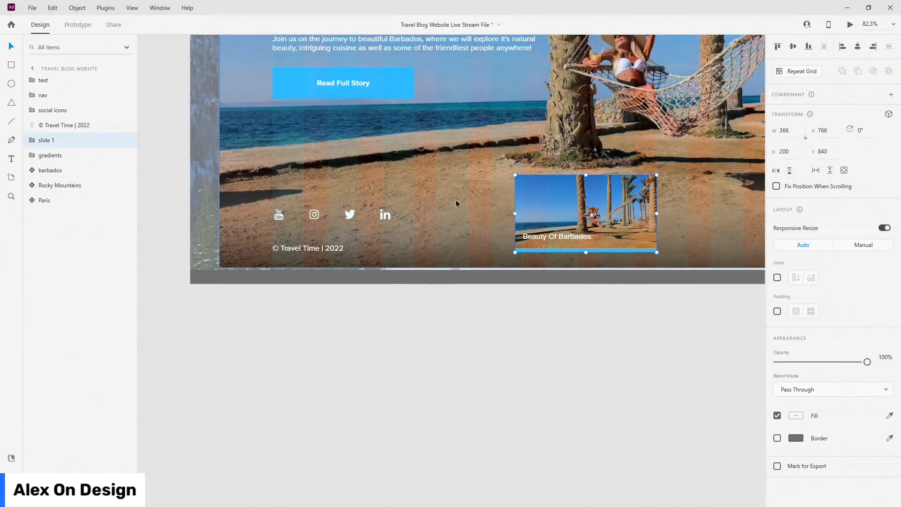
pyautogui.moveTo(554, 205); pyautogui.dragTo(477, 213)
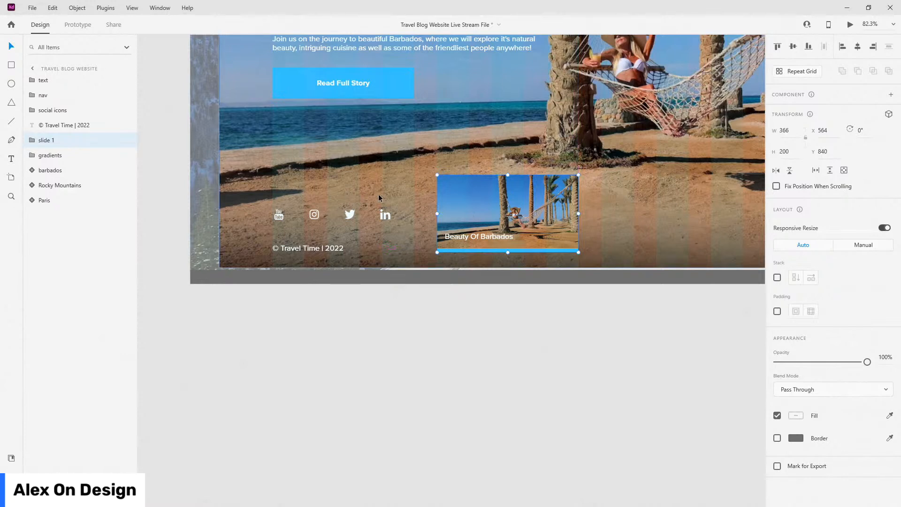
pyautogui.moveTo(497, 211); pyautogui.dragTo(497, 216)
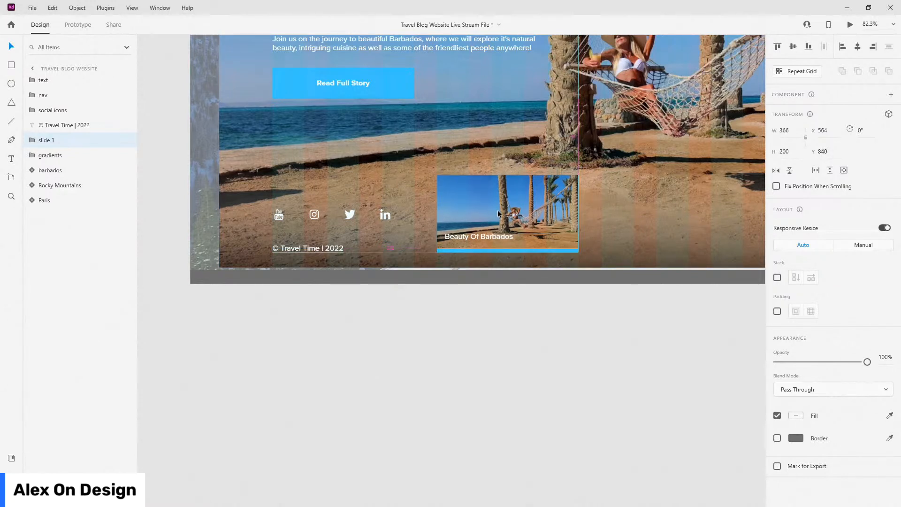
pyautogui.keyDown('shift'); pyautogui.click(351, 215); pyautogui.keyUp('shift')
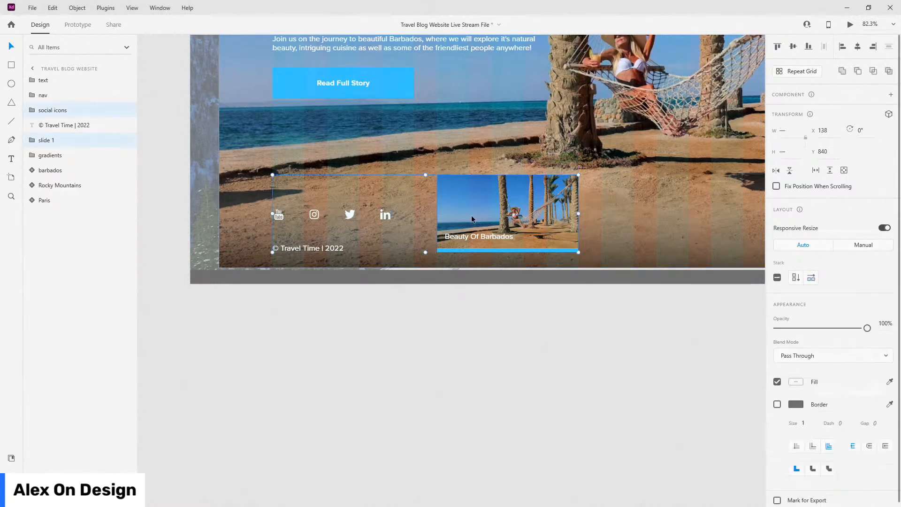
pyautogui.click(798, 47)
# Step: Wrap the slide 1 group in a new parent group and name it slides
pyautogui.click(516, 228)
pyautogui.scroll(-5, 274, 236)
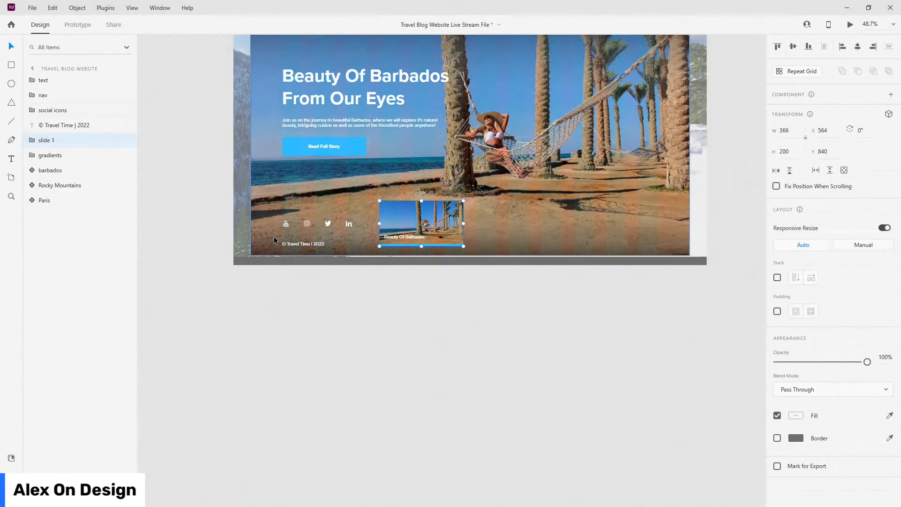
pyautogui.hotkey('ctrl', 'g')
pyautogui.doubleClick(52, 139)
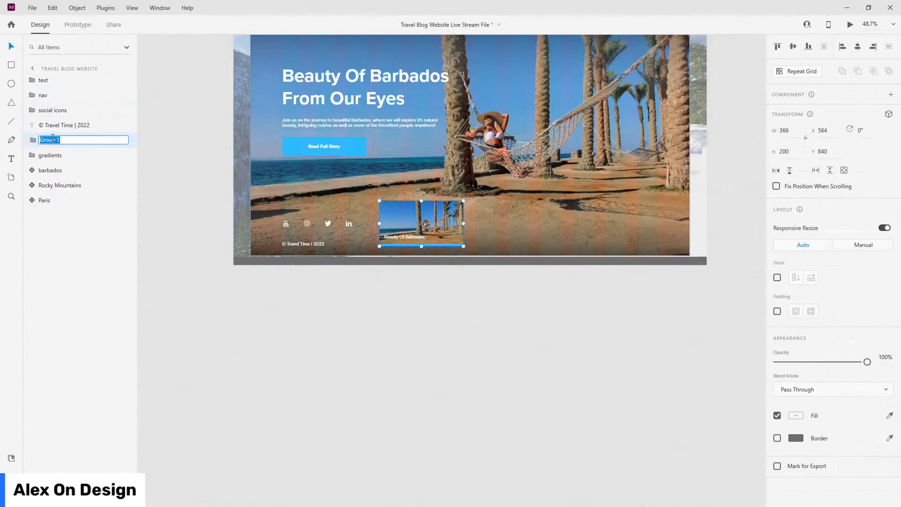
pyautogui.write('slides')
pyautogui.press('Return')
# Step: Turn on horizontal stacking for the slides group and duplicate slide 1 twice inside it
pyautogui.scroll(3, 636, 202)
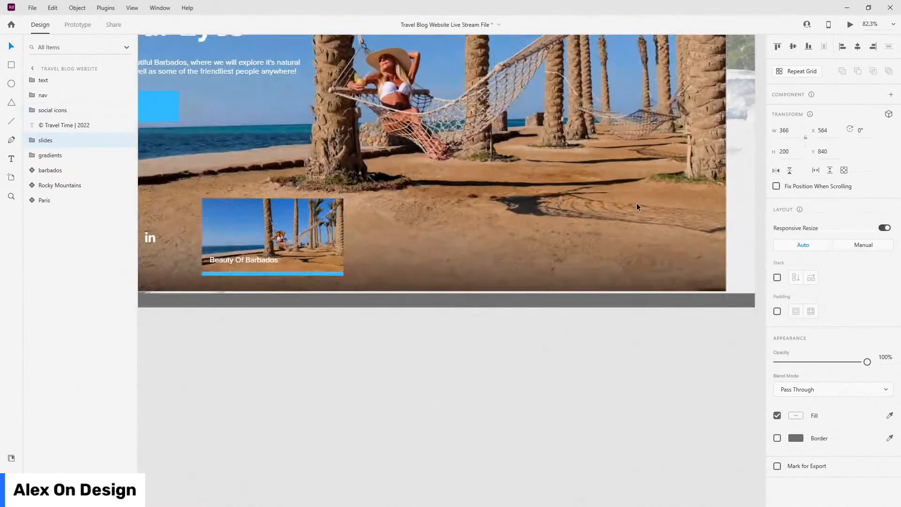
pyautogui.click(778, 278)
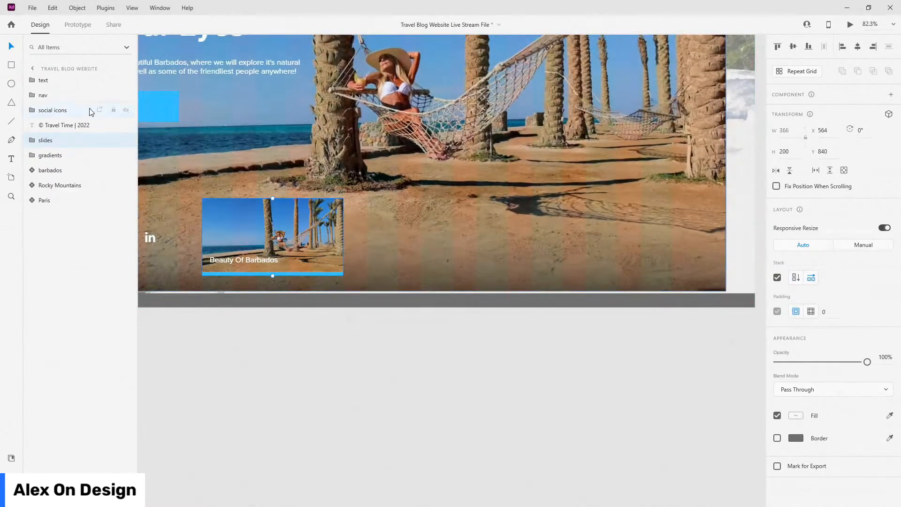
pyautogui.click(31, 140)
pyautogui.click(55, 156)
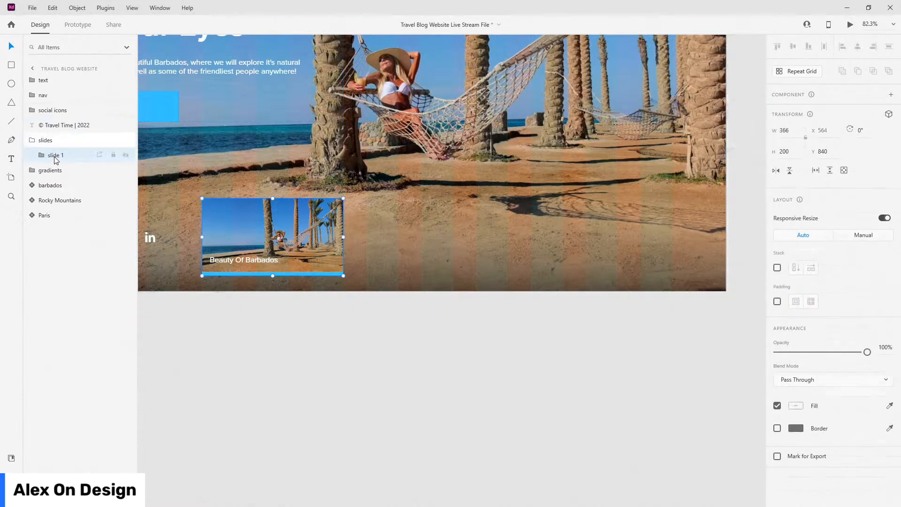
pyautogui.hotkey('ctrl', 'd')
pyautogui.hotkey('ctrl', 'd')
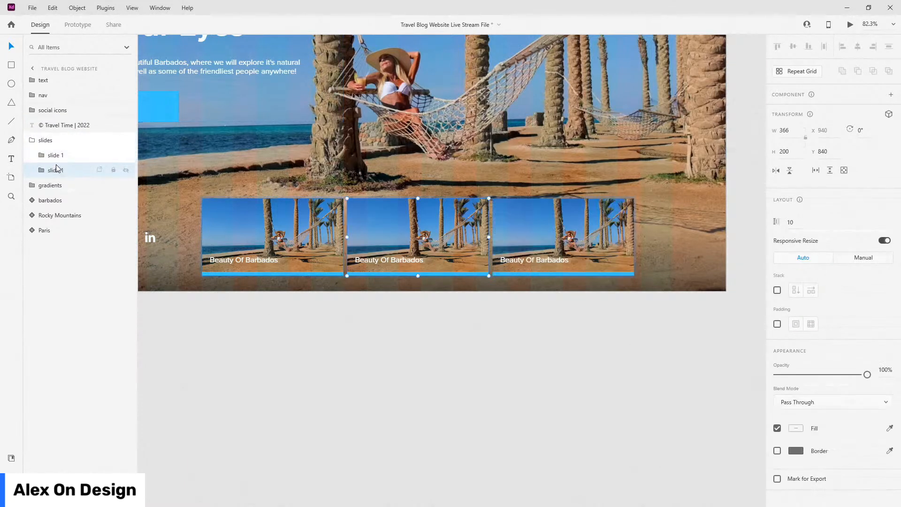
# Step: Rename the two duplicated slide groups as slide 2 and slide 3
pyautogui.doubleClick(59, 170)
pyautogui.press('Right')
pyautogui.press('BackSpace')
pyautogui.write('2')
pyautogui.click(54, 185)
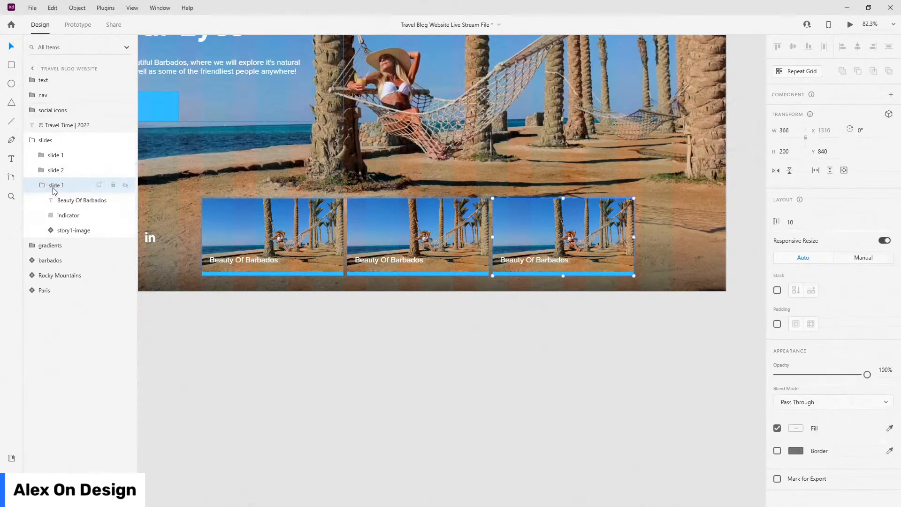
pyautogui.doubleClick(53, 187)
pyautogui.press('Right')
pyautogui.write('3')
pyautogui.press('Return')
# Step: Set the slides group's horizontal stack spacing to 60
pyautogui.click(46, 140)
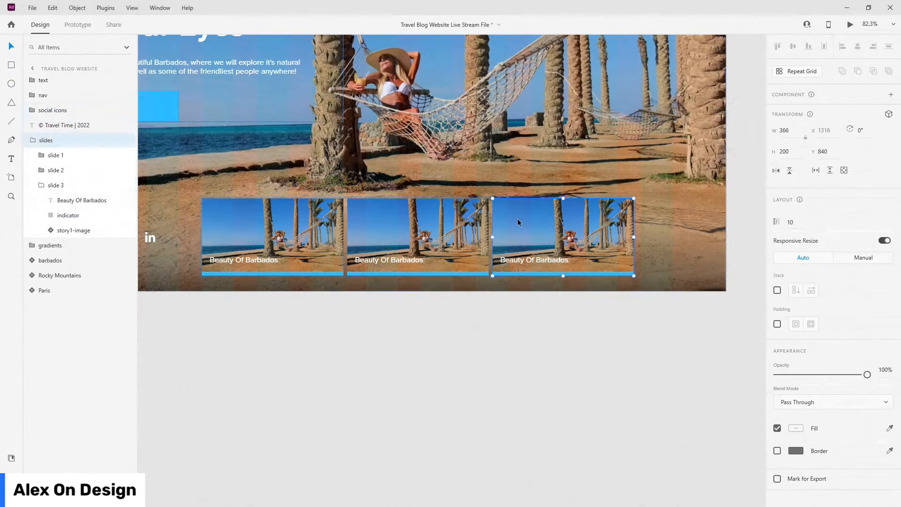
pyautogui.click(849, 276)
pyautogui.write('60')
pyautogui.press('Return')
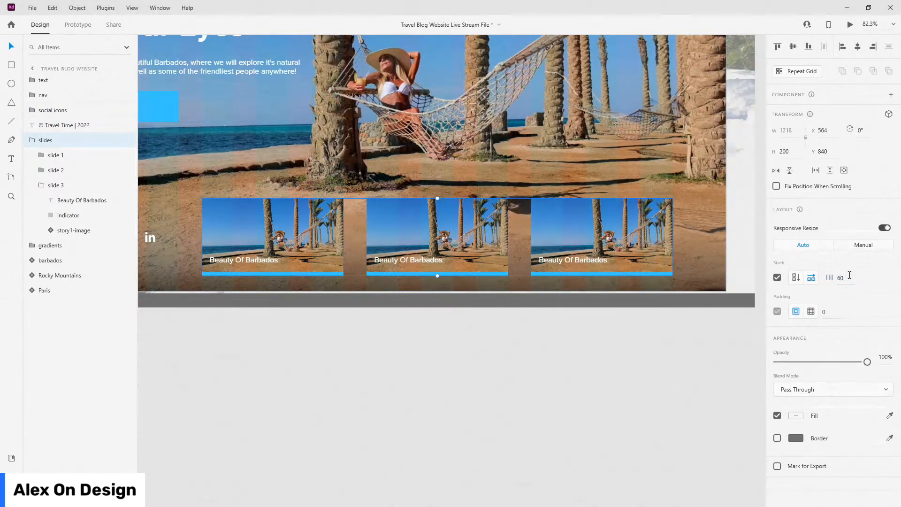
# Step: Change the middle thumbnail's title to "Rocky Mountains"
pyautogui.keyDown('ctrl'); pyautogui.scroll(4, 686, 224); pyautogui.keyUp('ctrl')
pyautogui.scroll(-2, 684, 222)
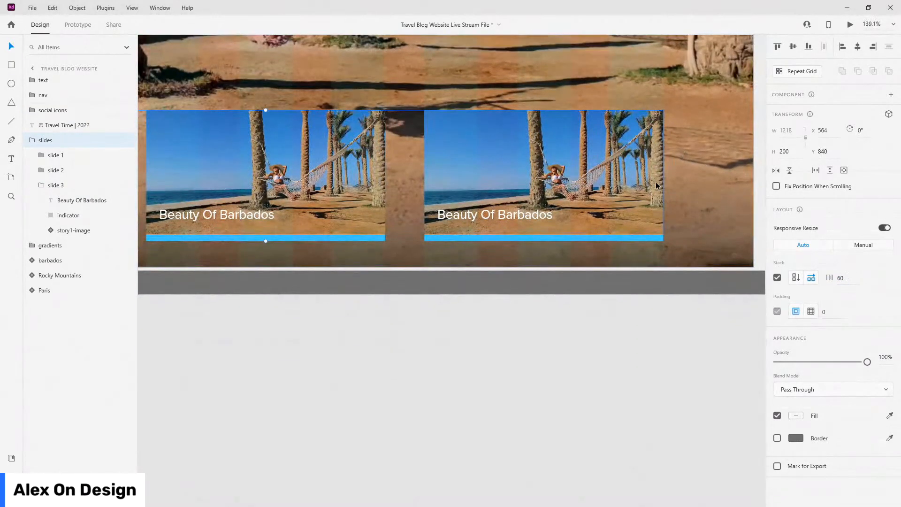
pyautogui.keyDown('ctrl'); pyautogui.scroll(-3, 715, 158); pyautogui.keyUp('ctrl')
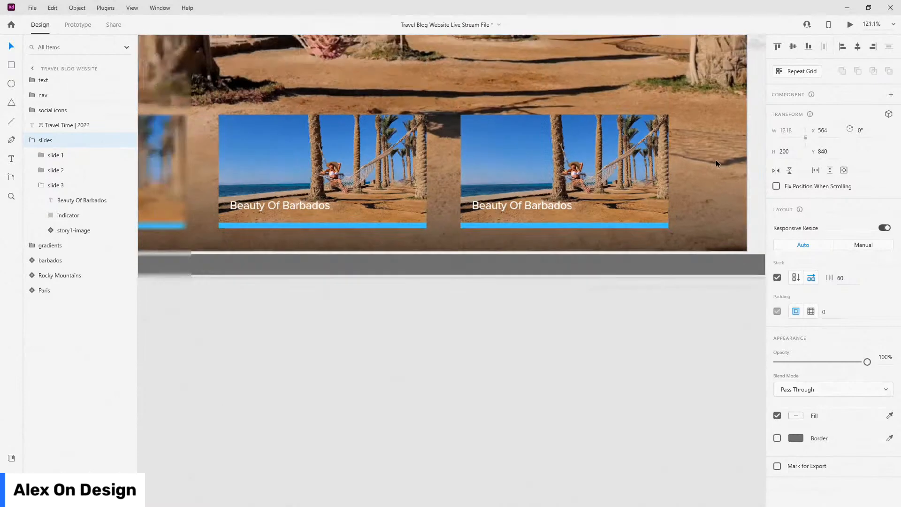
pyautogui.keyDown('ctrl'); pyautogui.scroll(2, 529, 169); pyautogui.keyUp('ctrl')
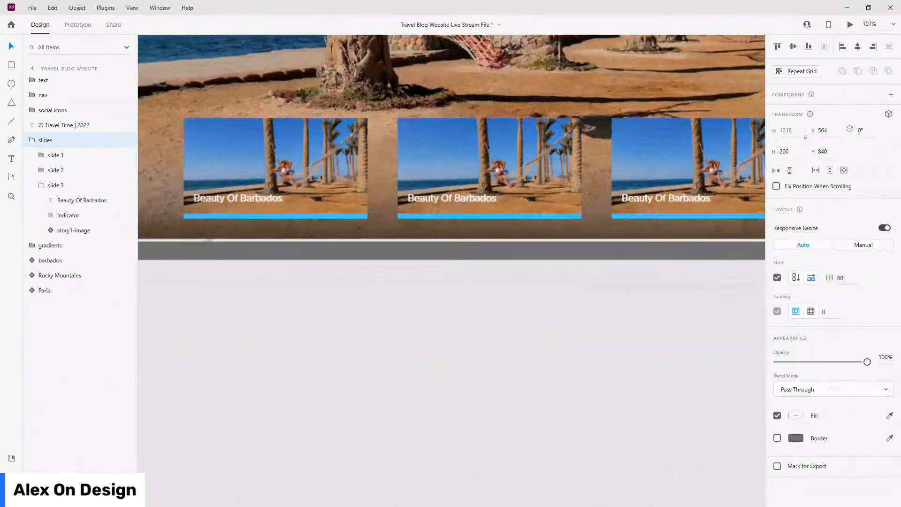
pyautogui.doubleClick(477, 196)
pyautogui.doubleClick(477, 199)
pyautogui.doubleClick(477, 198)
pyautogui.write('Rocky Mountains')
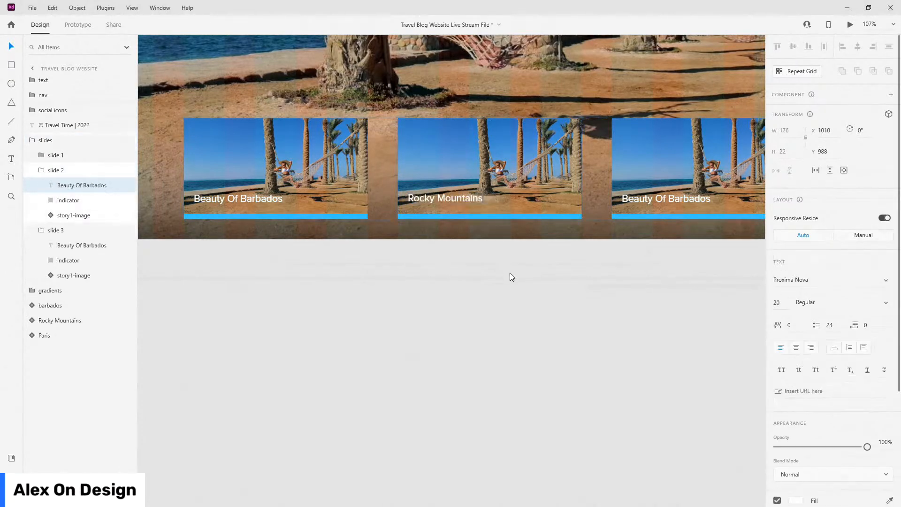
pyautogui.click(510, 272)
# Step: Change the third thumbnail's title to "Walking Through Paris"
pyautogui.moveTo(669, 266); pyautogui.dragTo(424, 280)
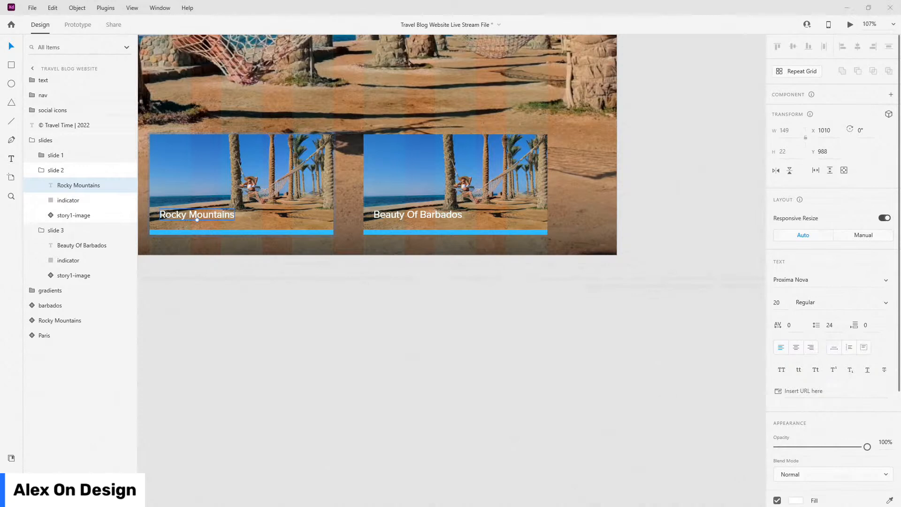
pyautogui.click(415, 215)
pyautogui.doubleClick(415, 215)
pyautogui.write('Walking Through Paris')
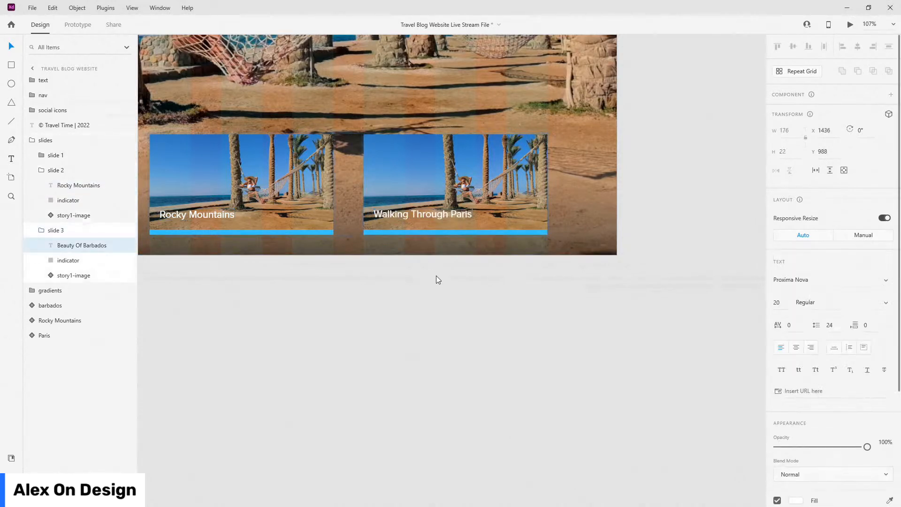
pyautogui.click(436, 275)
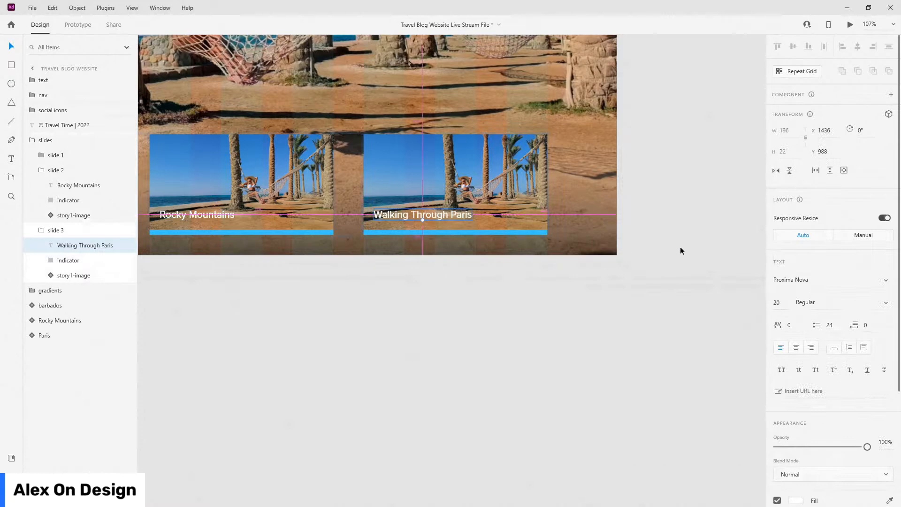
# Step: Set the opacity of the indicator bar in slide 3 to 0%
pyautogui.scroll(-6, 698, 250)
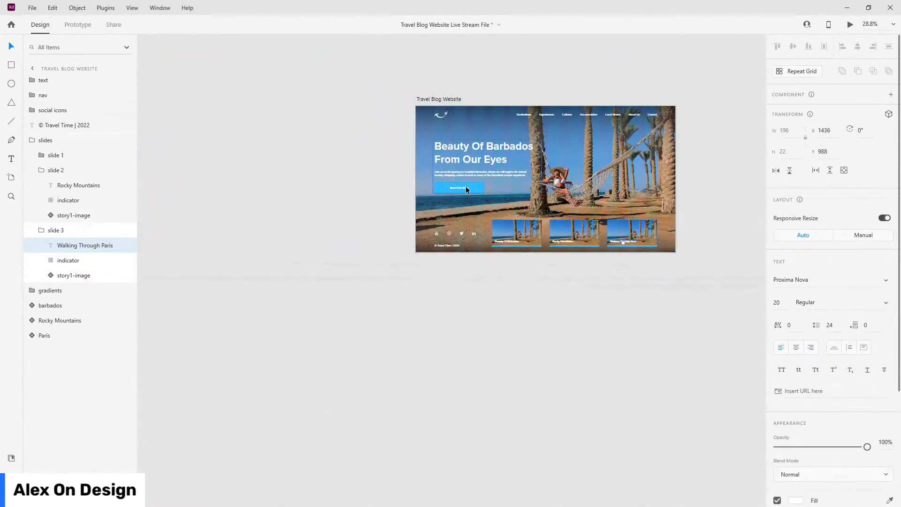
pyautogui.scroll(3, 700, 184)
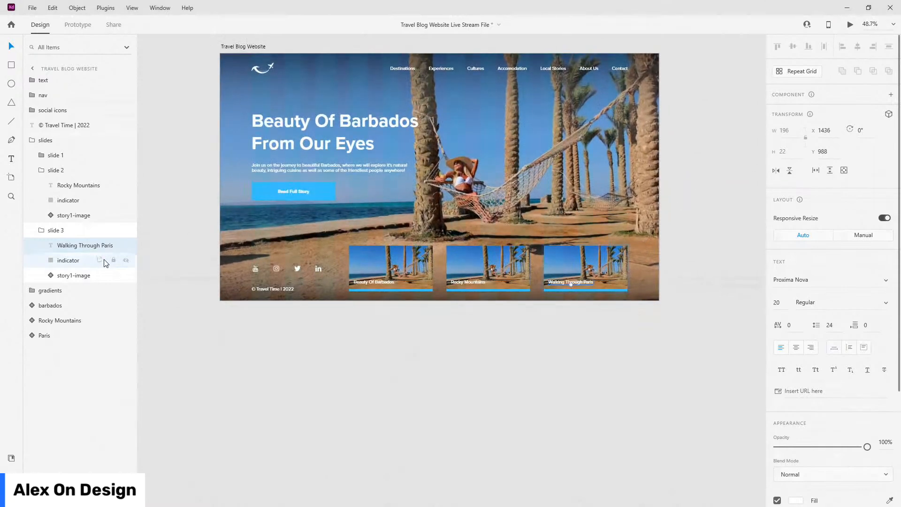
pyautogui.click(94, 261)
pyautogui.scroll(6, 541, 281)
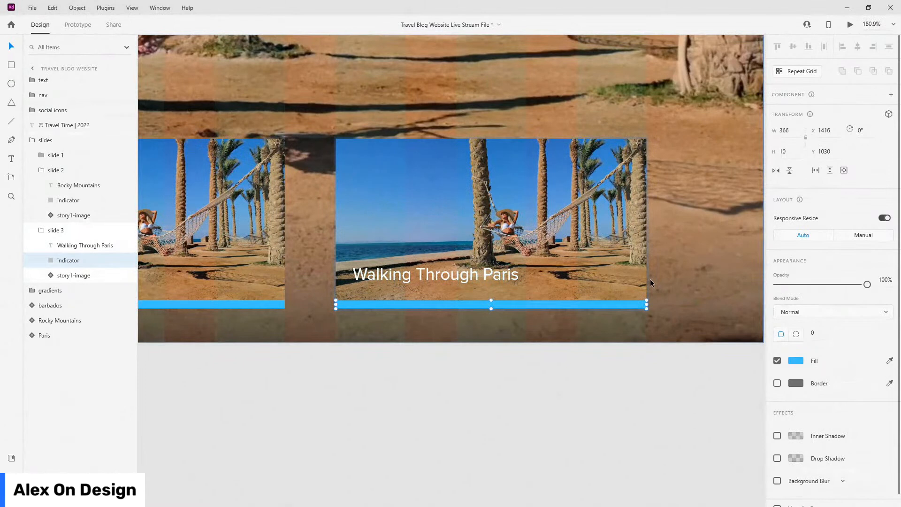
pyautogui.press('0')
pyautogui.press('0')
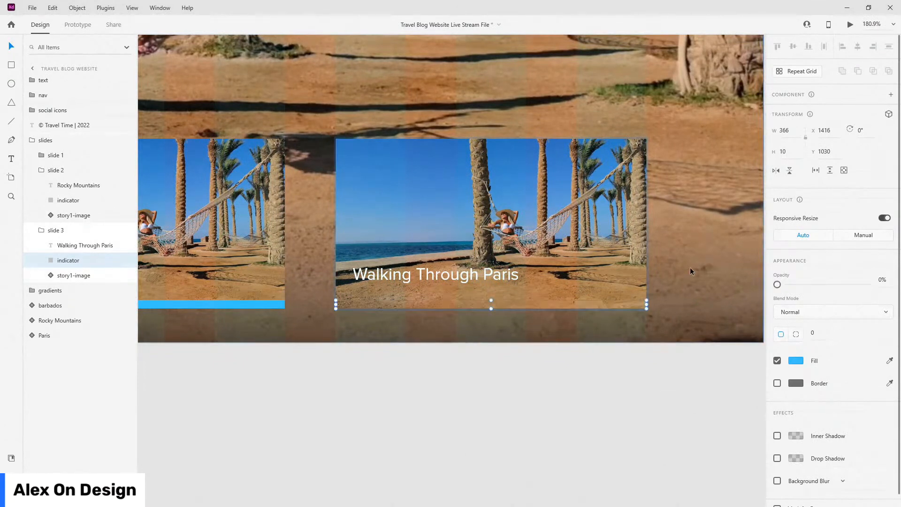
# Step: Move the "Walking Through Paris" title straight down to Y 1008, near the thumbnail's lower edge
pyautogui.click(462, 279)
pyautogui.moveTo(464, 280); pyautogui.dragTo(463, 301)
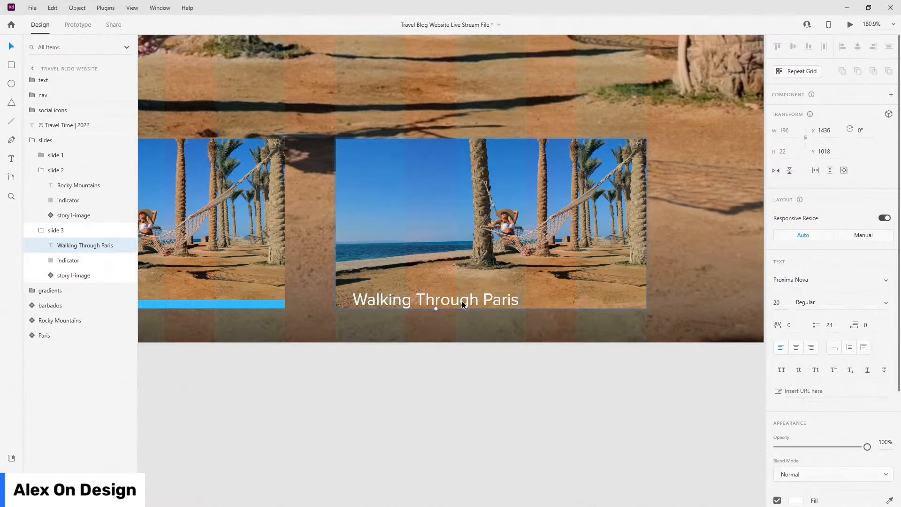
pyautogui.hotkey('shift', 'Up')
pyautogui.hotkey('shift', 'Up')
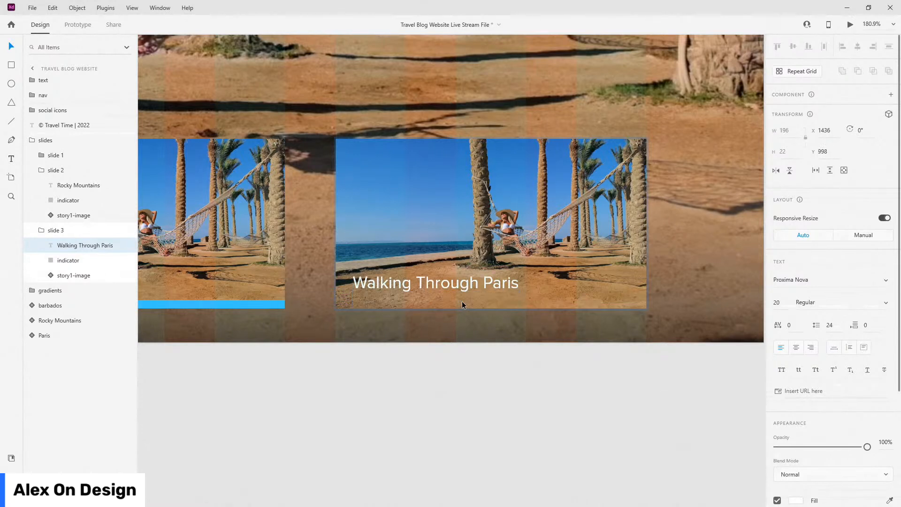
pyautogui.hotkey('shift', 'Down')
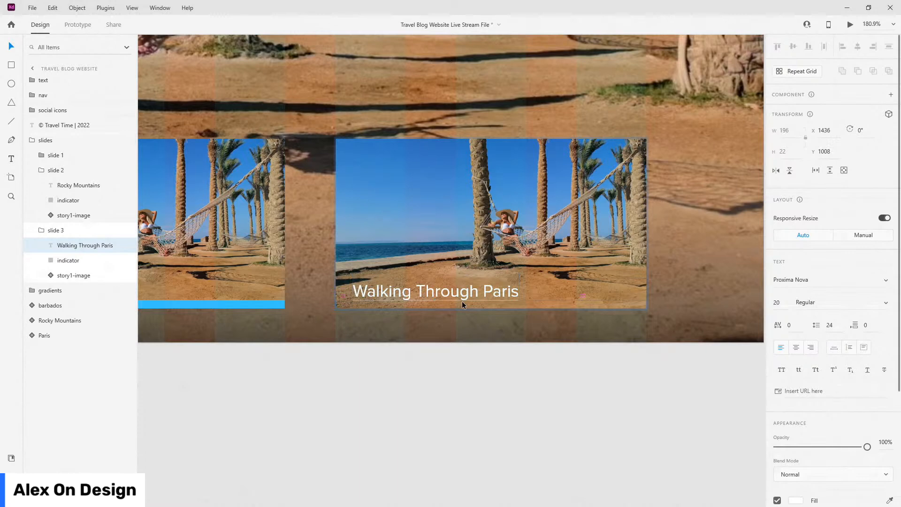
# Step: Move the "Rocky Mountains" title in slide 2 straight down to Y 1008, level with the slide 3 title
pyautogui.scroll(-5, 686, 330)
pyautogui.moveTo(582, 317); pyautogui.dragTo(583, 321)
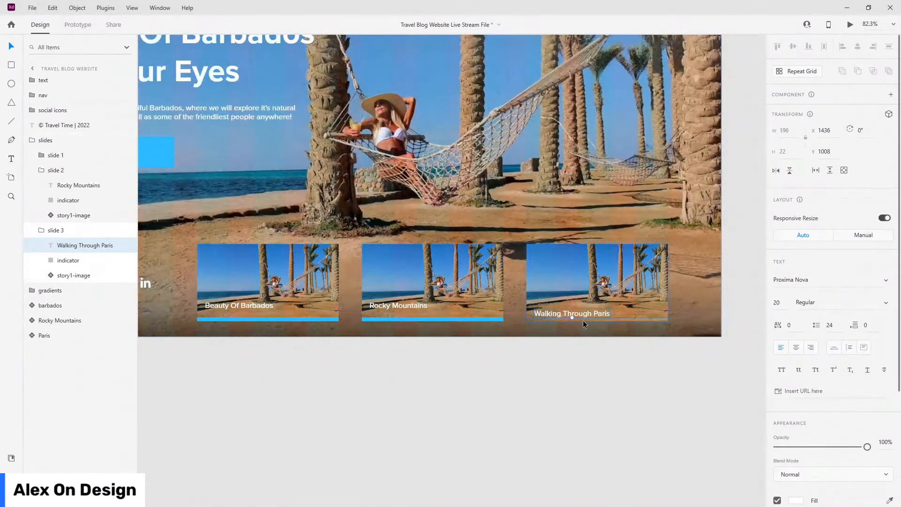
pyautogui.click(392, 303)
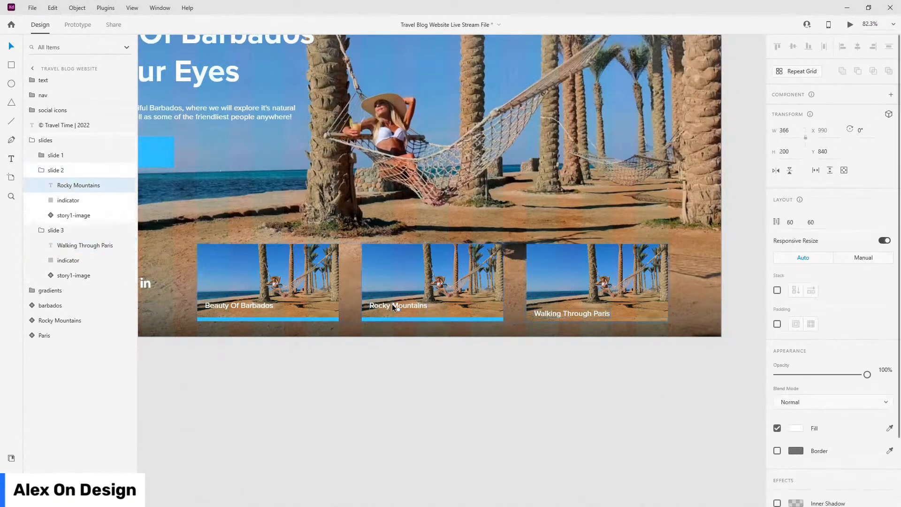
pyautogui.scroll(5, 408, 313)
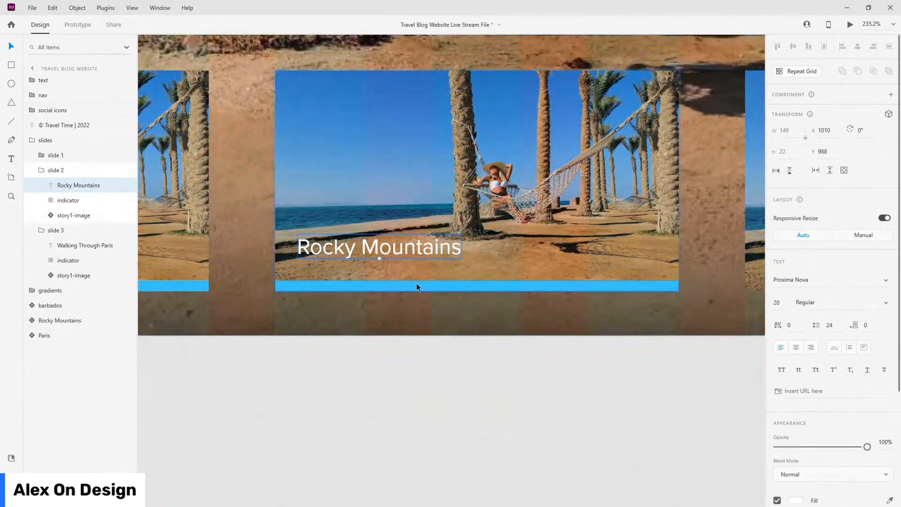
pyautogui.click(416, 284)
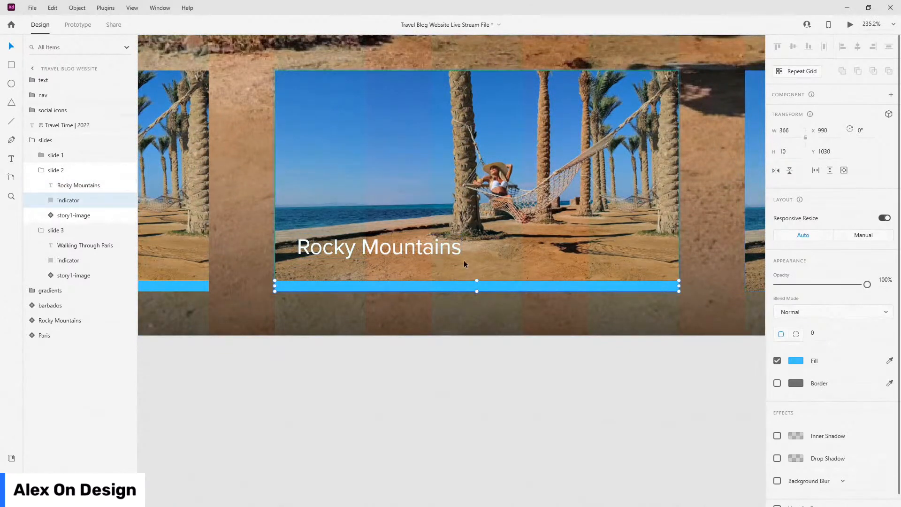
pyautogui.click(444, 254)
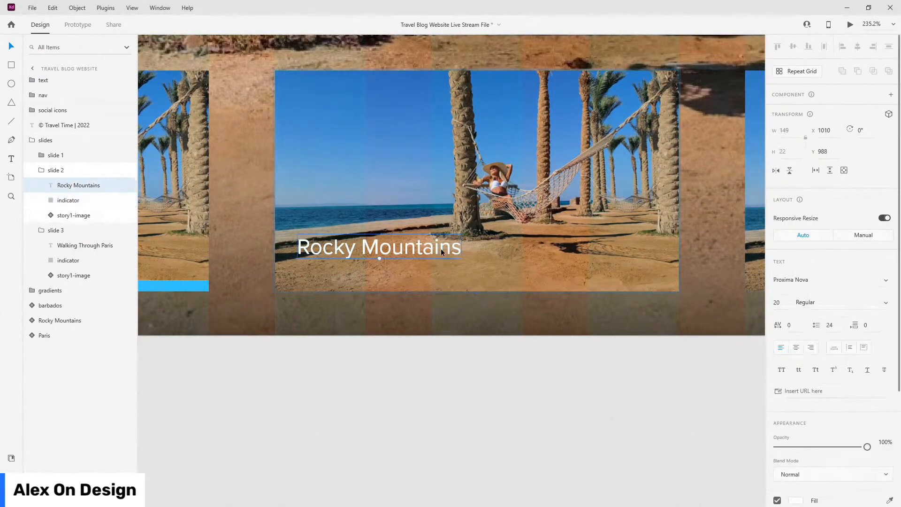
pyautogui.moveTo(440, 248); pyautogui.dragTo(425, 270)
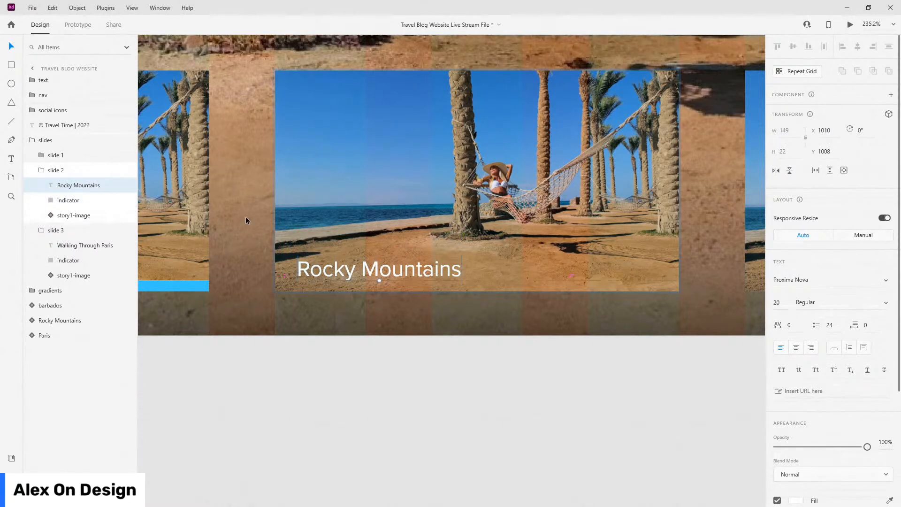
# Step: Set the opacity of the indicator bar in slide 2 to 0%
pyautogui.click(63, 201)
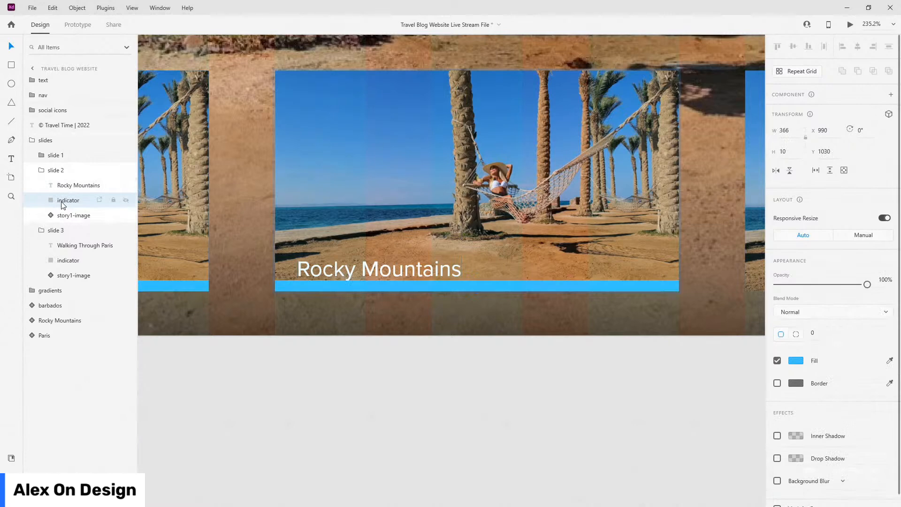
pyautogui.press('0')
pyautogui.press('0')
# Step: Swap the story1-image instance in slide 2 for the story2-image component from the document assets
pyautogui.scroll(-5, 501, 283)
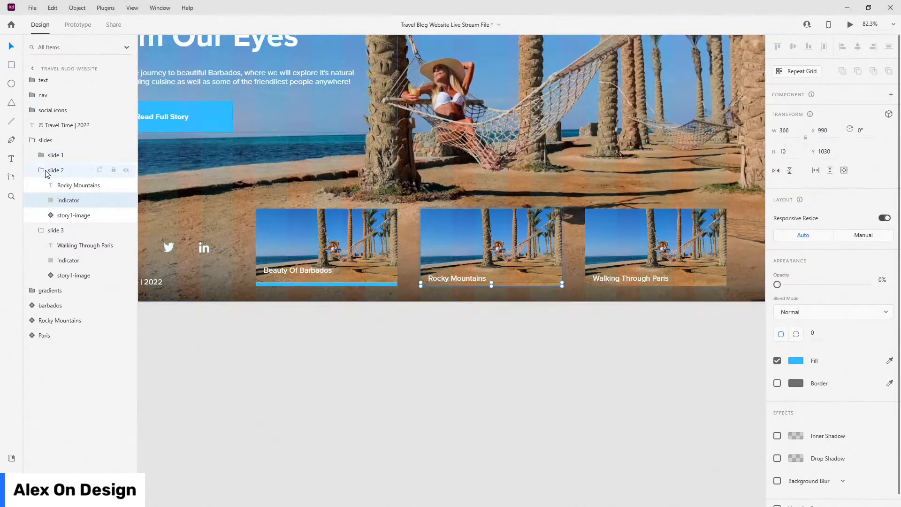
pyautogui.click(64, 215)
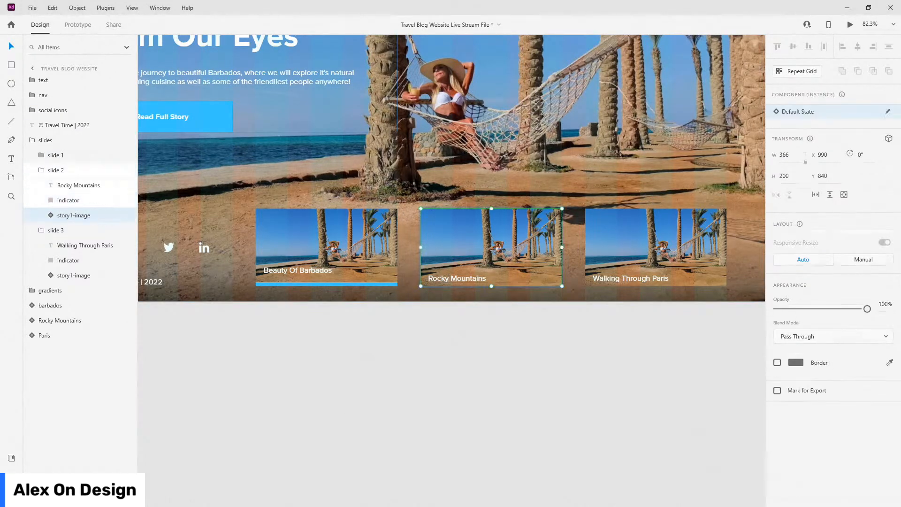
pyautogui.click(12, 459)
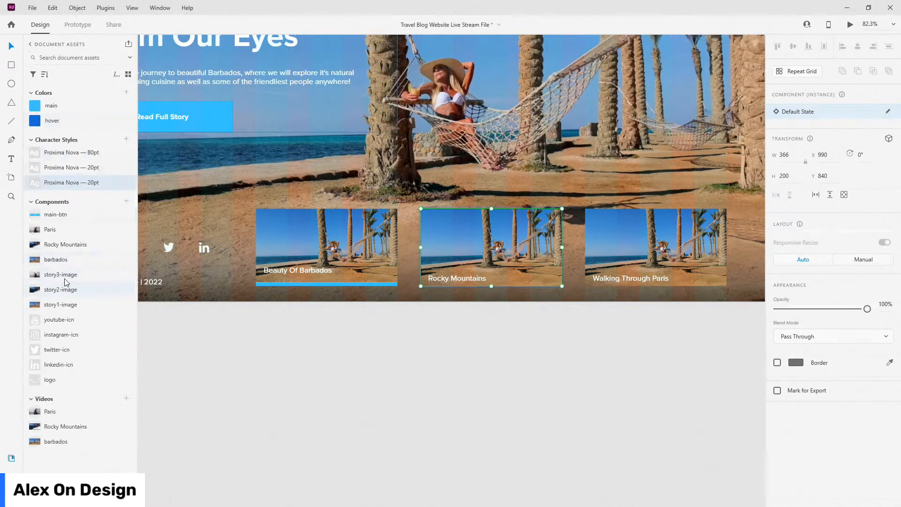
pyautogui.moveTo(65, 291); pyautogui.dragTo(436, 241)
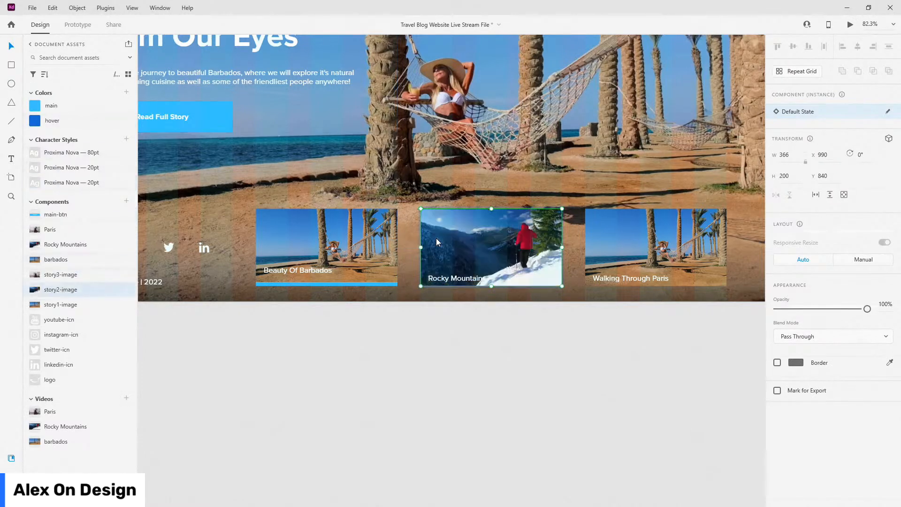
# Step: Select the third thumbnail, titled "Walking Through Paris"
pyautogui.click(612, 254)
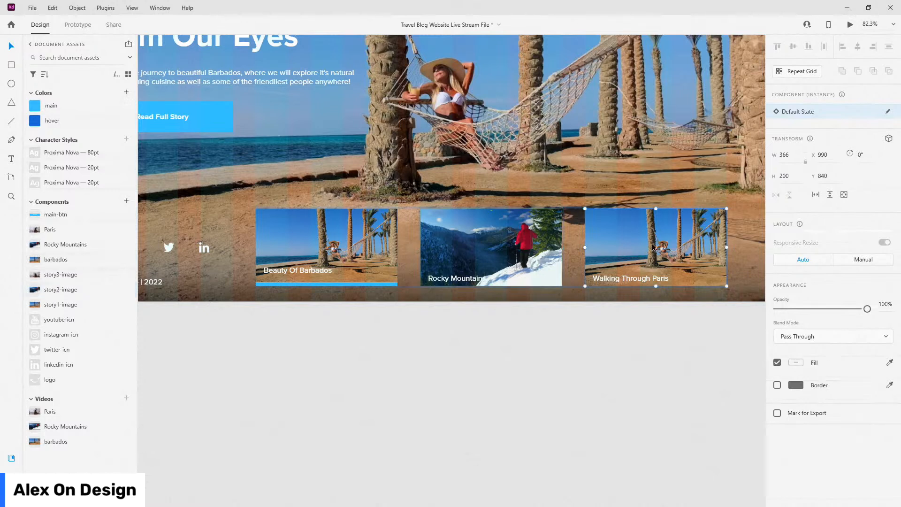
# Step: Replace the third story thumbnail's image with the story3-image component and collapse the three slide groups in the layers
pyautogui.moveTo(66, 275); pyautogui.dragTo(530, 236)
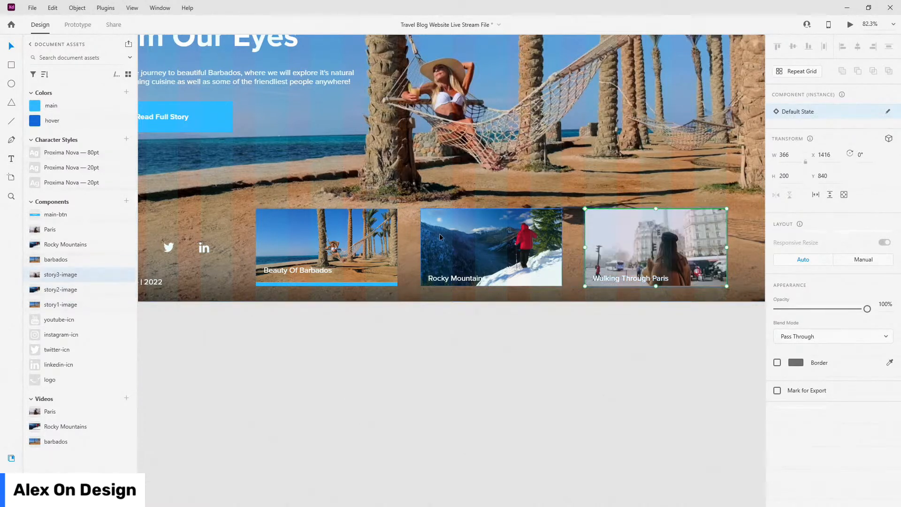
pyautogui.click(11, 458)
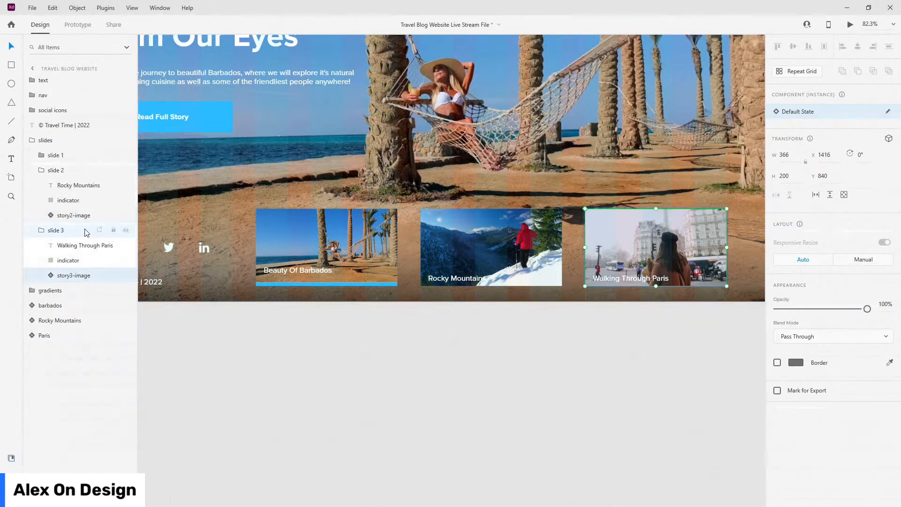
pyautogui.click(41, 230)
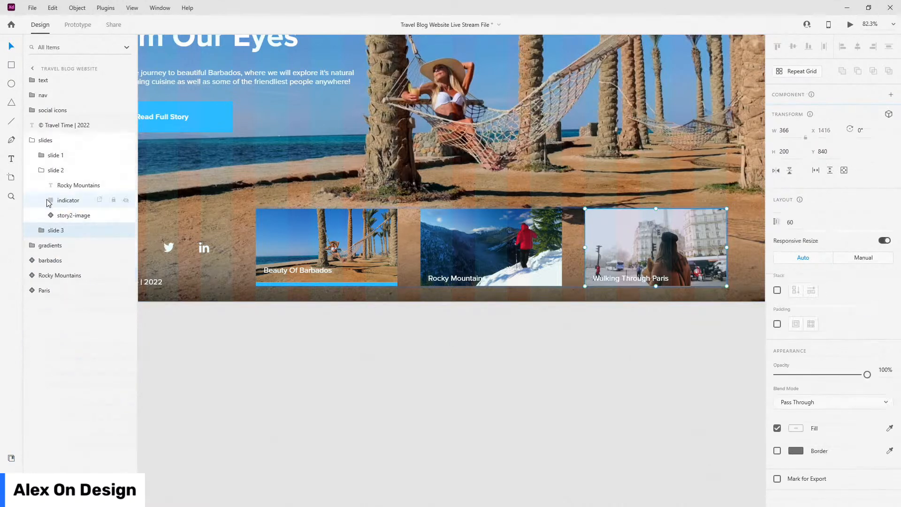
pyautogui.click(42, 171)
pyautogui.click(41, 156)
pyautogui.click(41, 155)
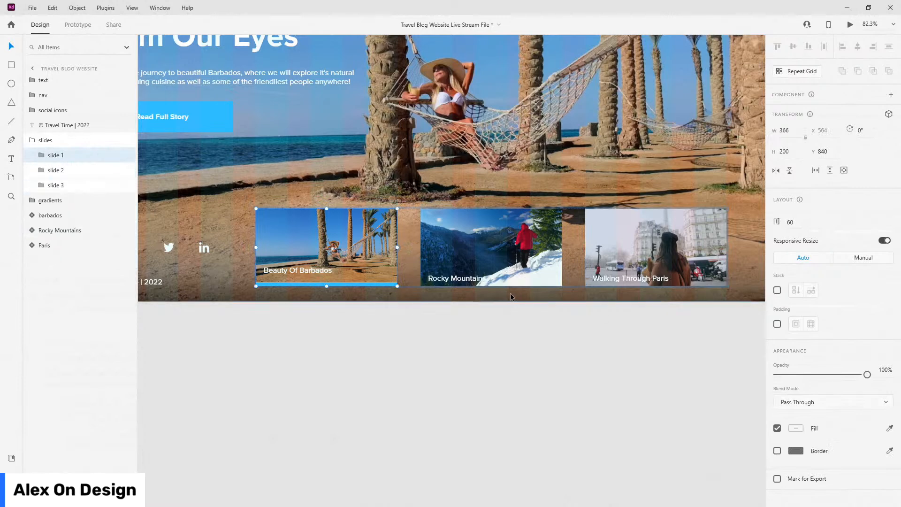
# Step: Draw a spacer rectangle about 112 × 753 px spanning from below the navigation links down to the story thumbnails
pyautogui.scroll(-4, 599, 291)
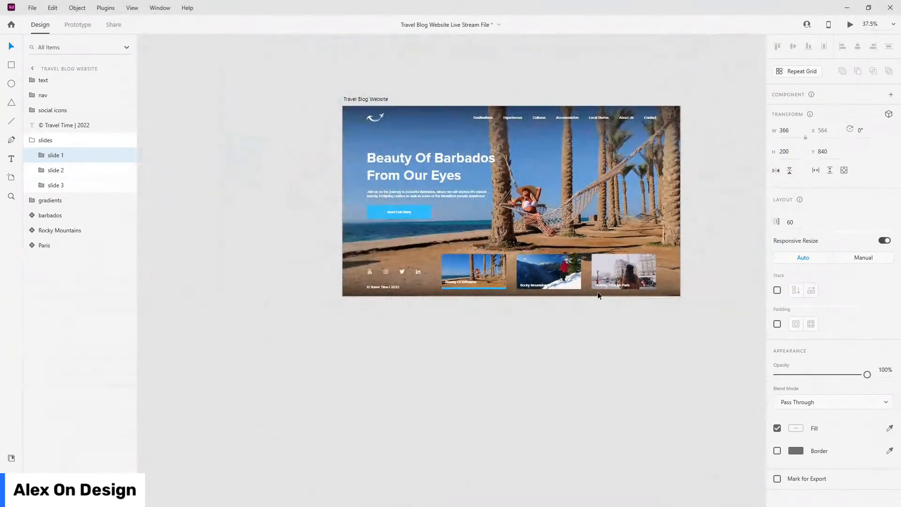
pyautogui.scroll(3, 590, 198)
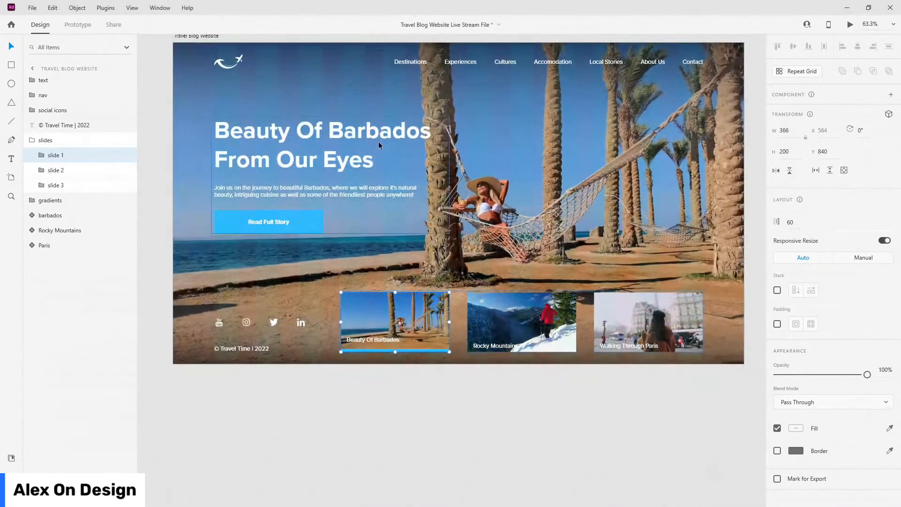
pyautogui.click(374, 138)
pyautogui.click(12, 65)
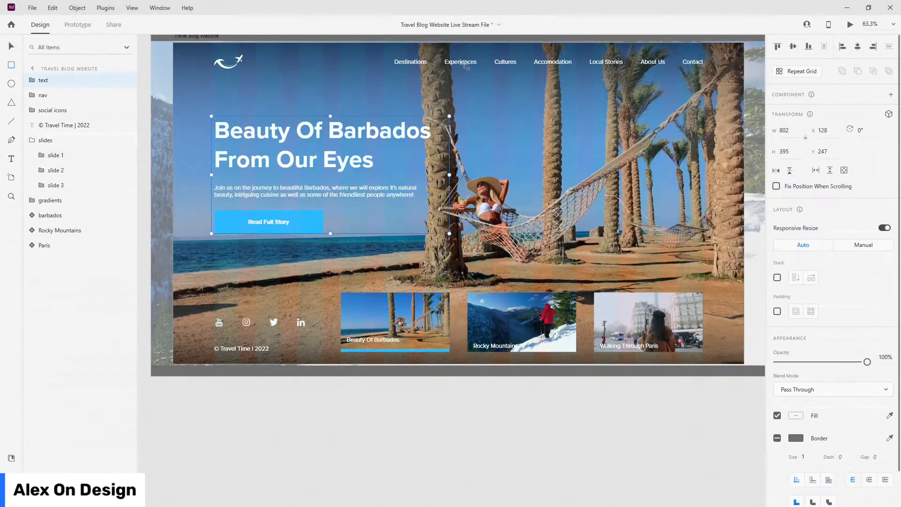
pyautogui.moveTo(463, 69); pyautogui.dragTo(463, 70)
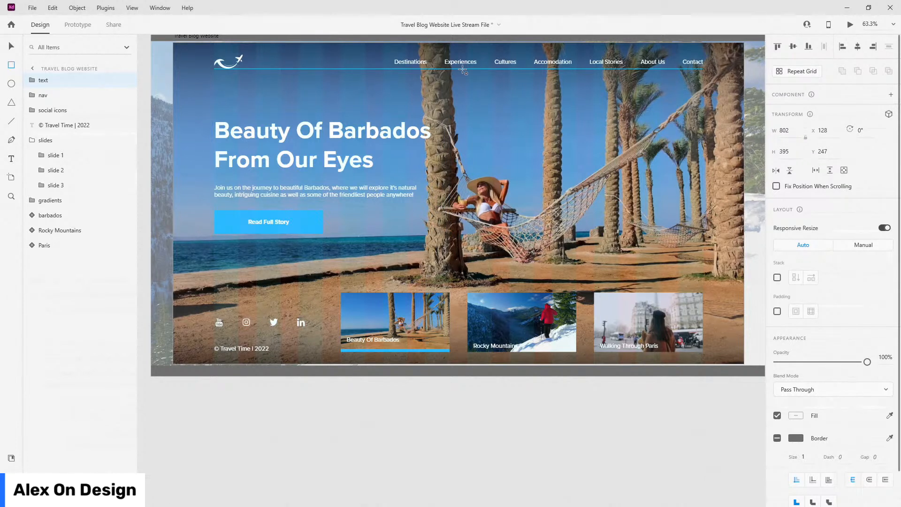
pyautogui.moveTo(463, 69); pyautogui.dragTo(498, 293)
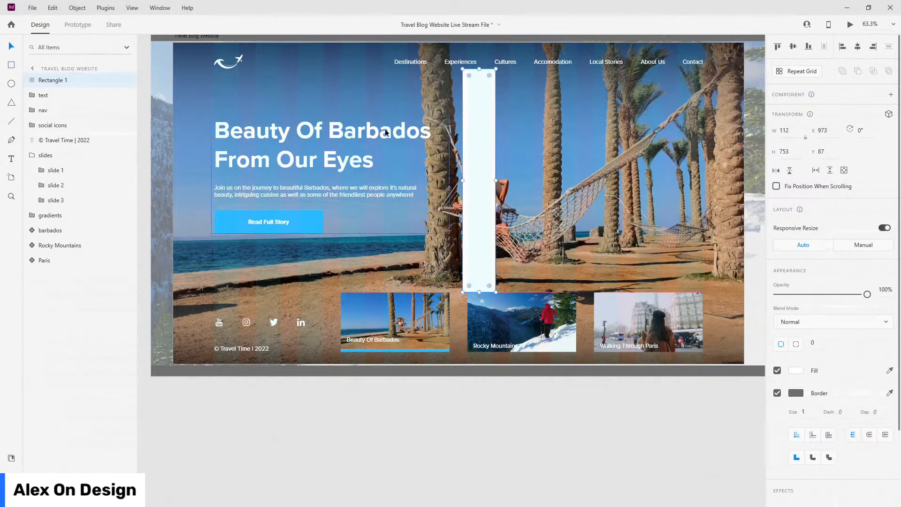
# Step: Align the hero text group vertically to the middle of the spacer rectangle
pyautogui.keyDown('shift'); pyautogui.click(362, 123); pyautogui.keyUp('shift')
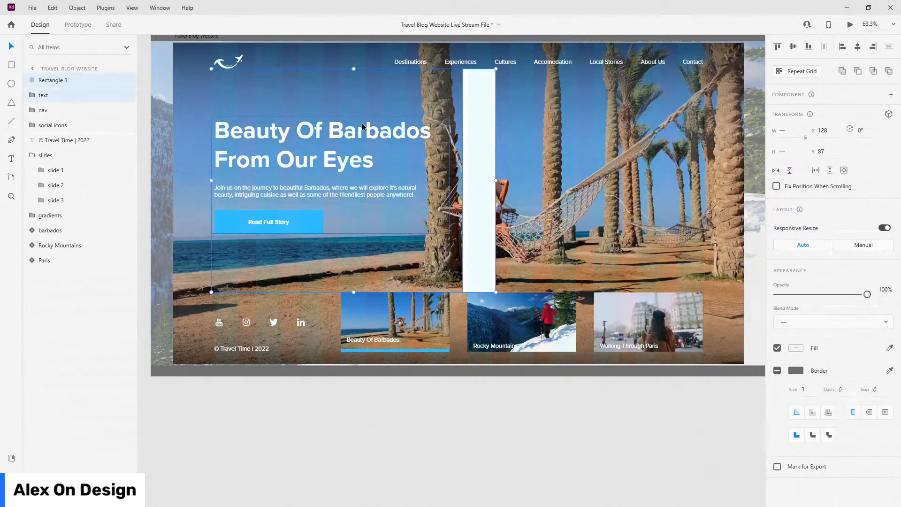
pyautogui.click(794, 46)
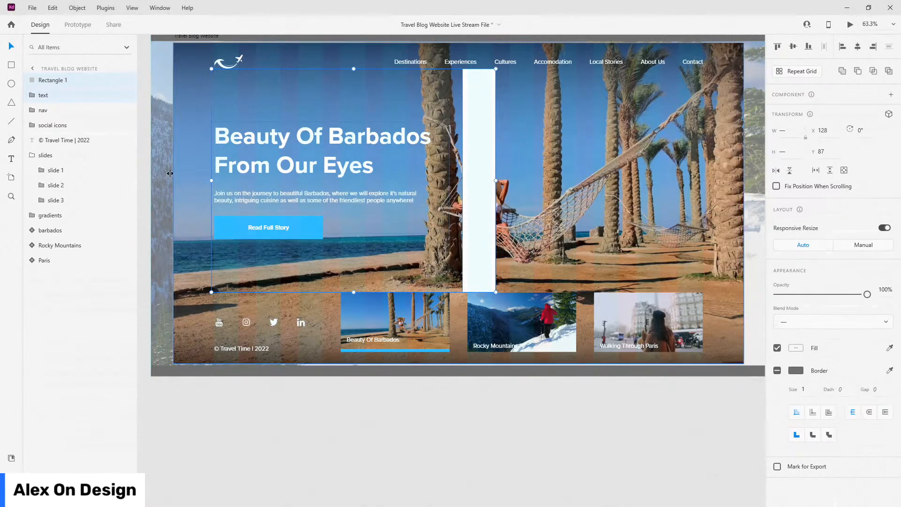
pyautogui.click(63, 94)
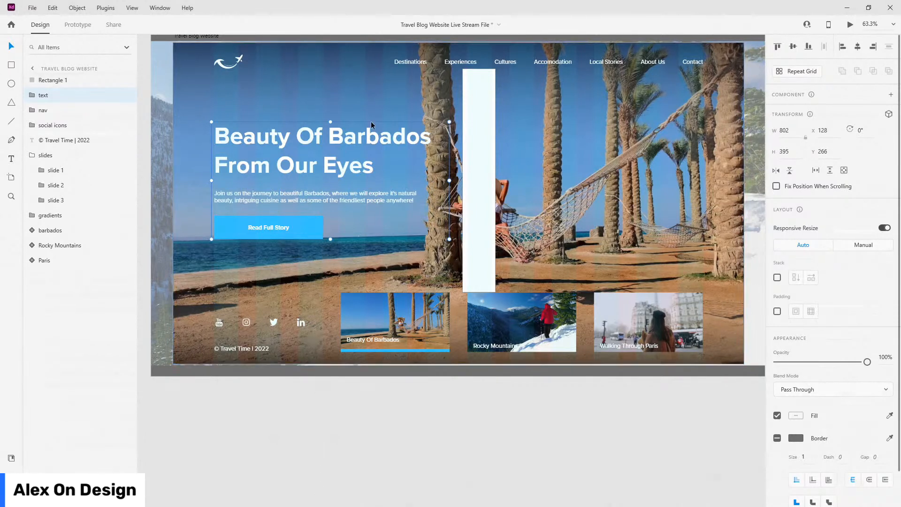
pyautogui.keyDown('shift'); pyautogui.click(477, 115); pyautogui.keyUp('shift')
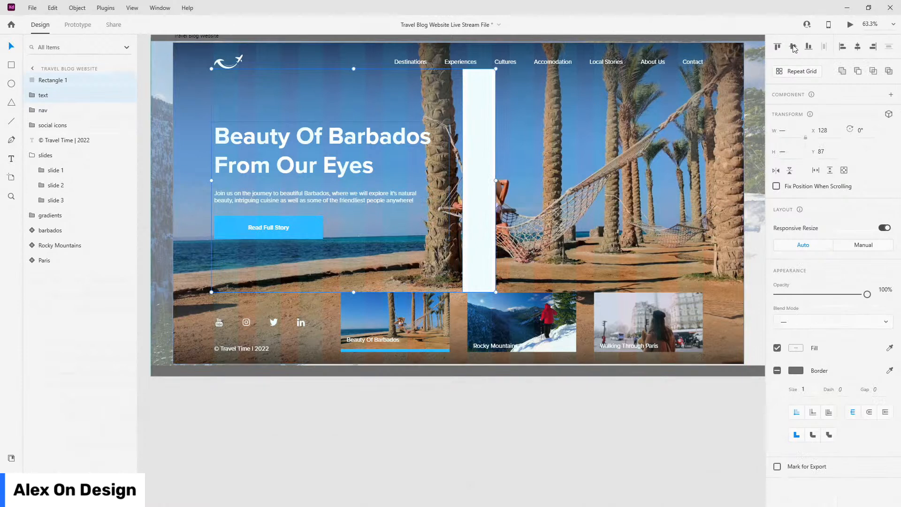
# Step: Delete the spacer rectangle and collapse the slides group in the layers
pyautogui.click(65, 80)
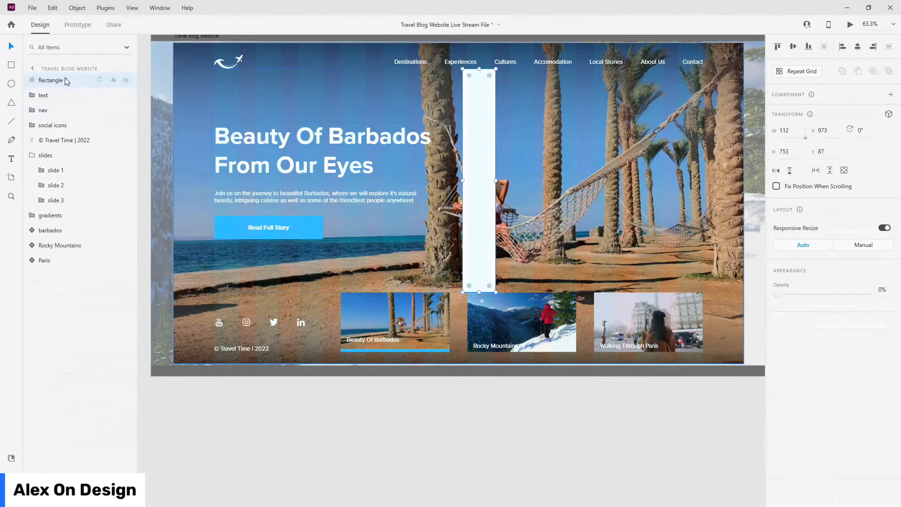
pyautogui.press('Delete')
pyautogui.click(46, 140)
# Step: Turn off the layout grid on the Travel Blog Website artboard
pyautogui.scroll(-2, 345, 209)
pyautogui.scroll(-1, 345, 208)
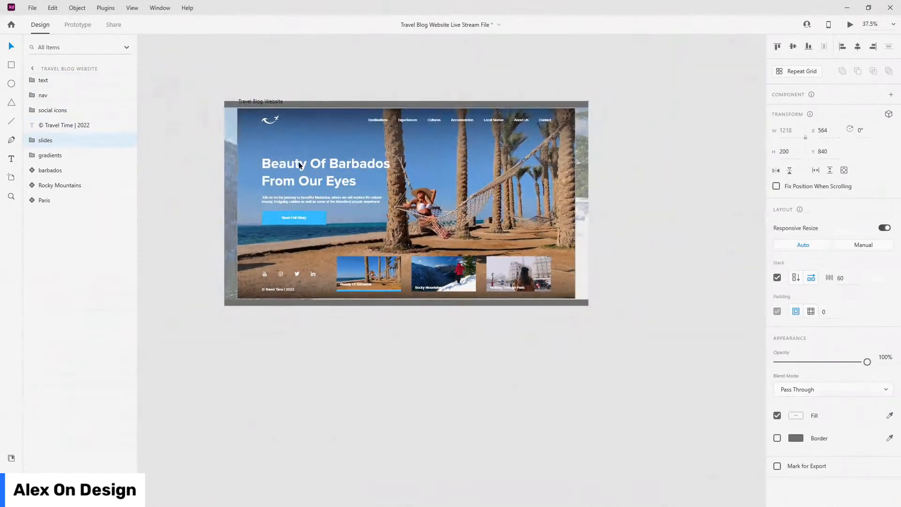
pyautogui.scroll(2, 308, 170)
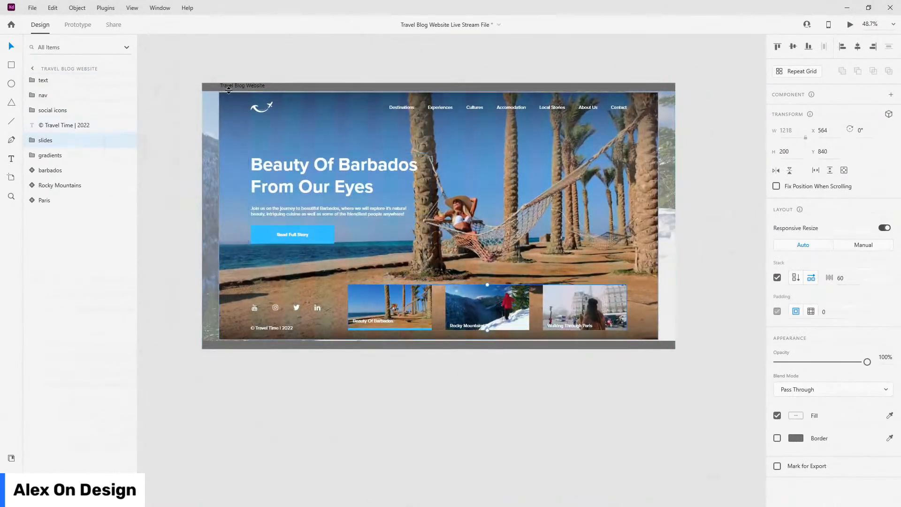
pyautogui.click(258, 85)
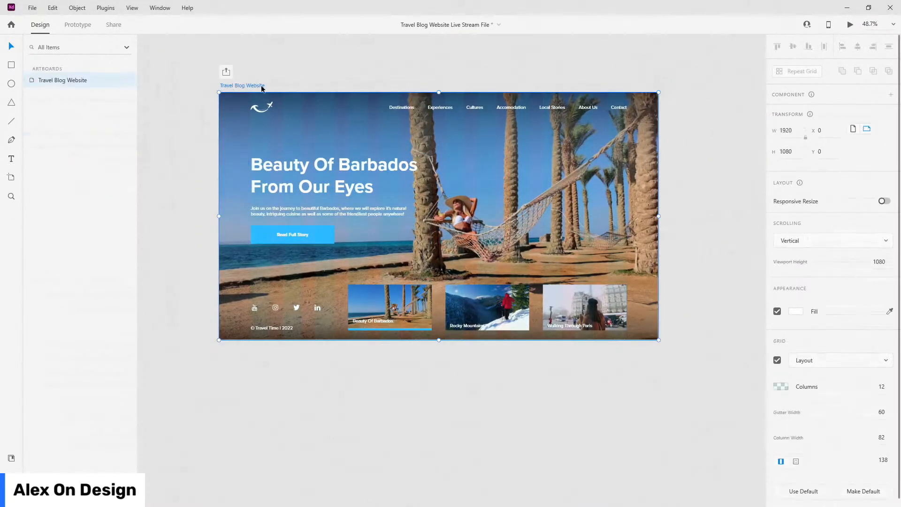
pyautogui.click(778, 360)
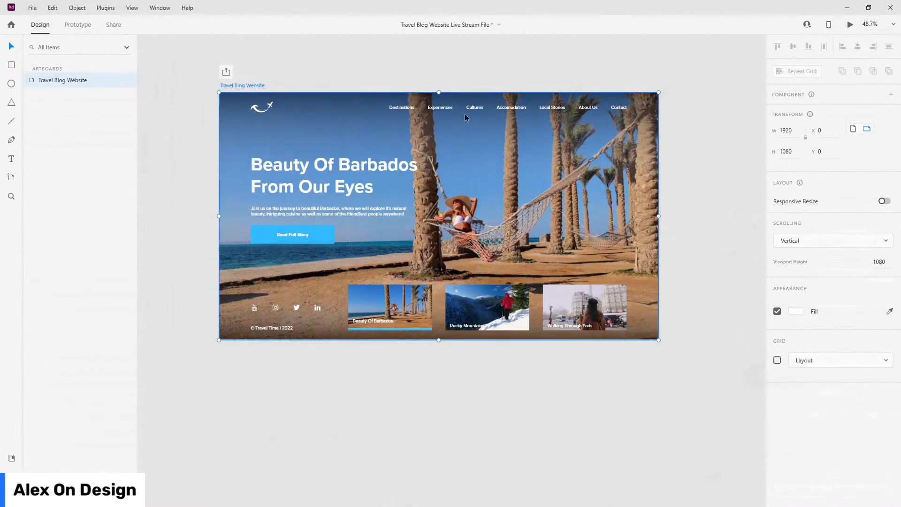
# Step: Edit the top-gradient layer's linear fill and extend its transparent end down to the woman in the hammock
pyautogui.click(343, 103)
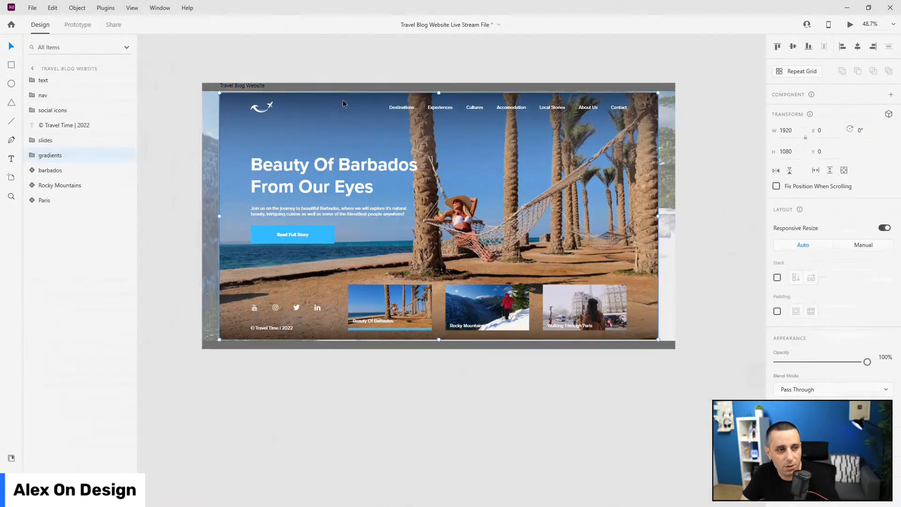
pyautogui.doubleClick(284, 167)
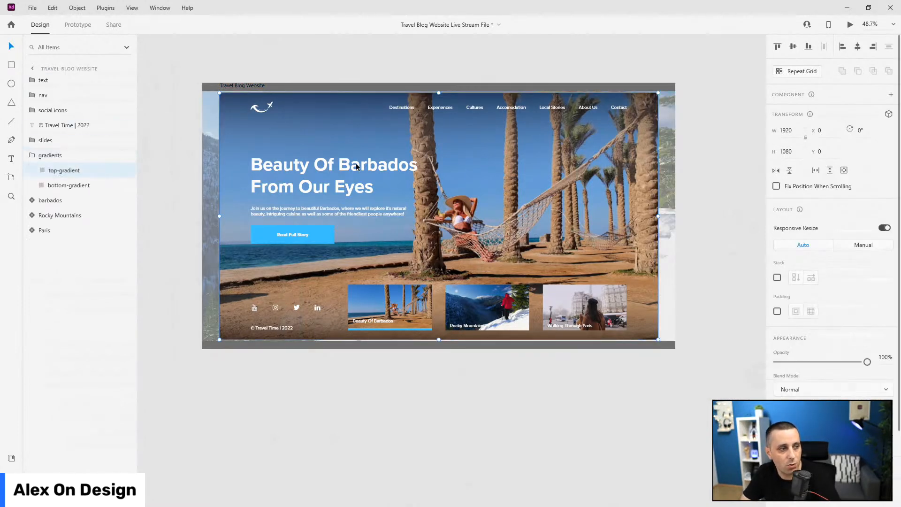
pyautogui.keyDown('ctrl'); pyautogui.scroll(2, 513, 126); pyautogui.keyUp('ctrl')
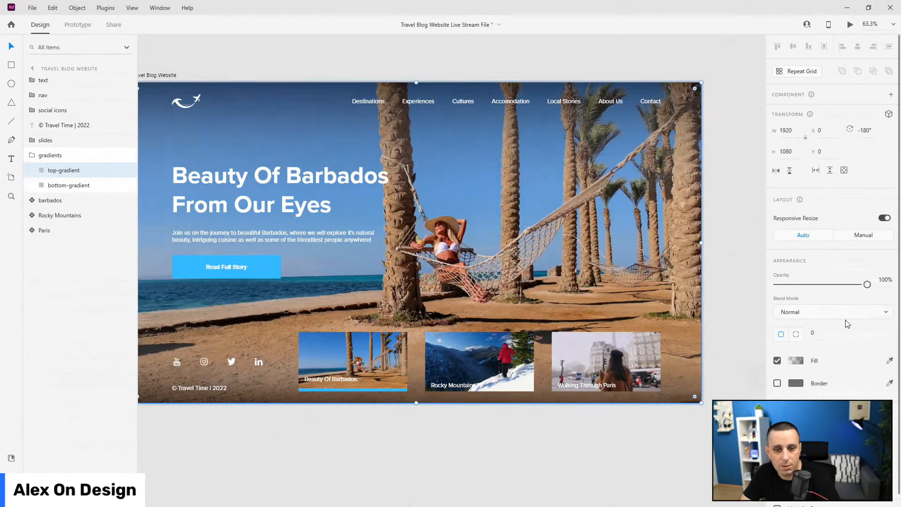
pyautogui.click(795, 360)
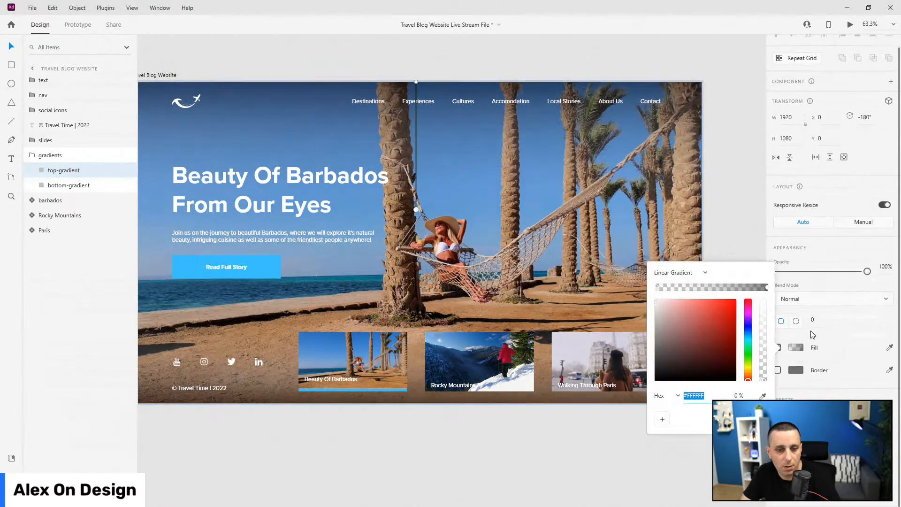
pyautogui.moveTo(416, 210); pyautogui.dragTo(420, 256)
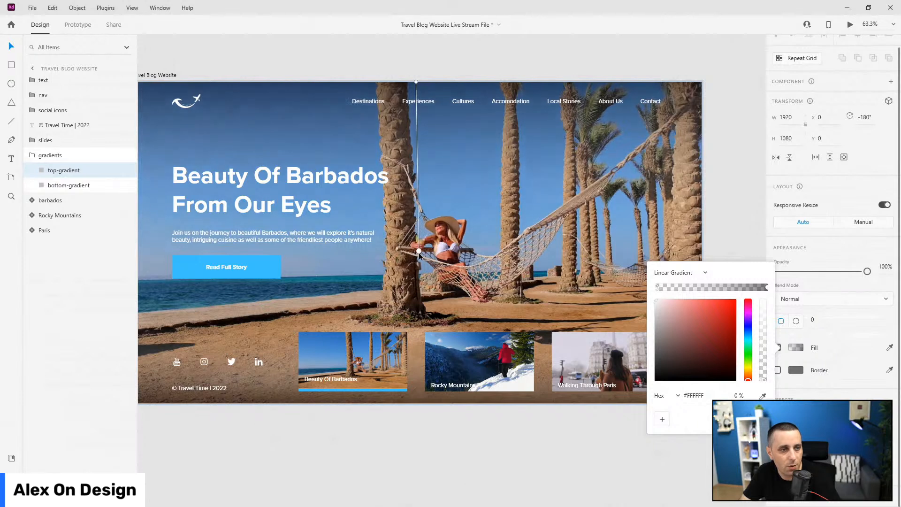
# Step: Darken the top gradient's dark stop to a neutral near-black #171717 and raise its opacity to about 93%
pyautogui.click(767, 288)
pyautogui.moveTo(763, 338); pyautogui.dragTo(766, 304)
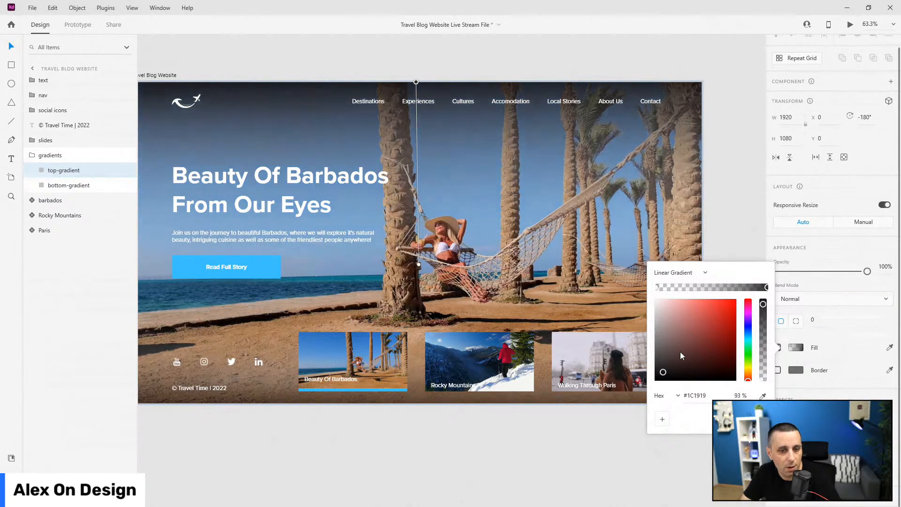
pyautogui.moveTo(661, 374); pyautogui.dragTo(654, 373)
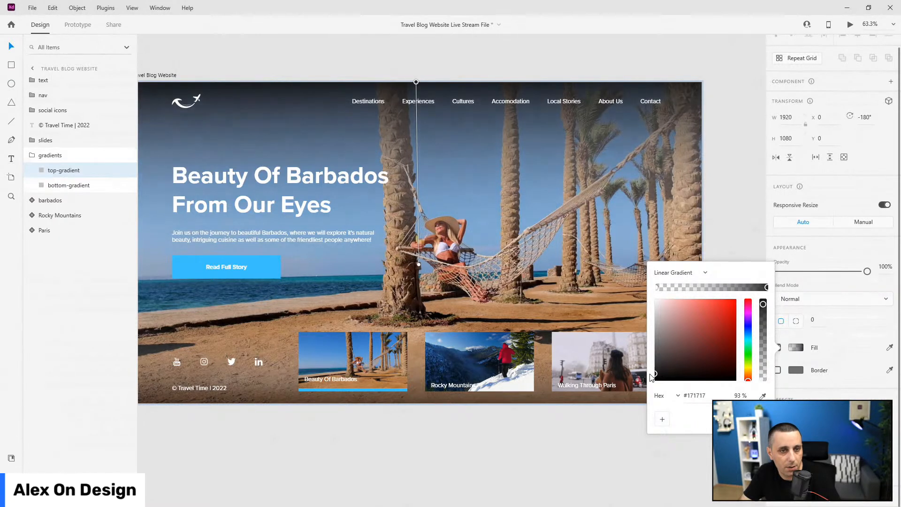
pyautogui.moveTo(764, 311); pyautogui.dragTo(763, 301)
# Step: Pull the top gradient's transparent end slightly lower and set the dark stop to #191919 at 70% opacity
pyautogui.moveTo(419, 264)
pyautogui.mouseDown()
pyautogui.moveTo(423, 279)
pyautogui.moveTo(423, 269)
pyautogui.mouseUp()
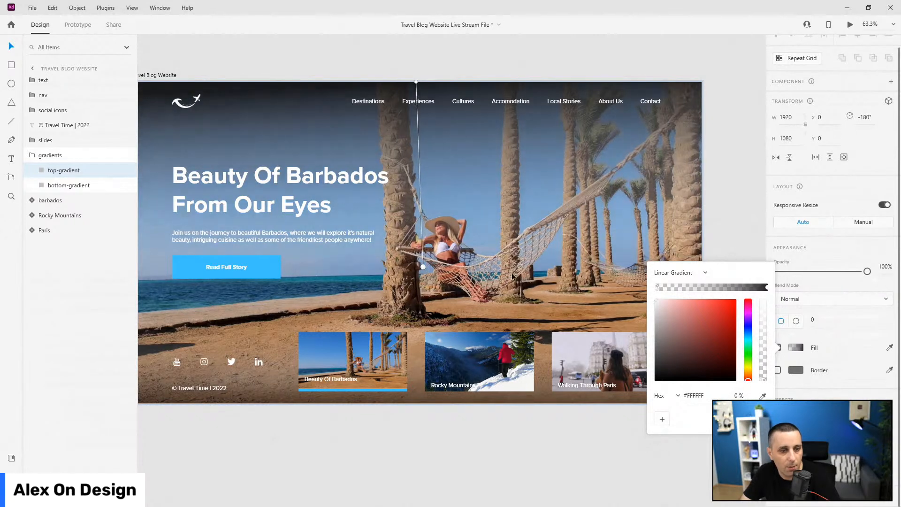
pyautogui.click(767, 287)
pyautogui.moveTo(762, 304); pyautogui.dragTo(764, 327)
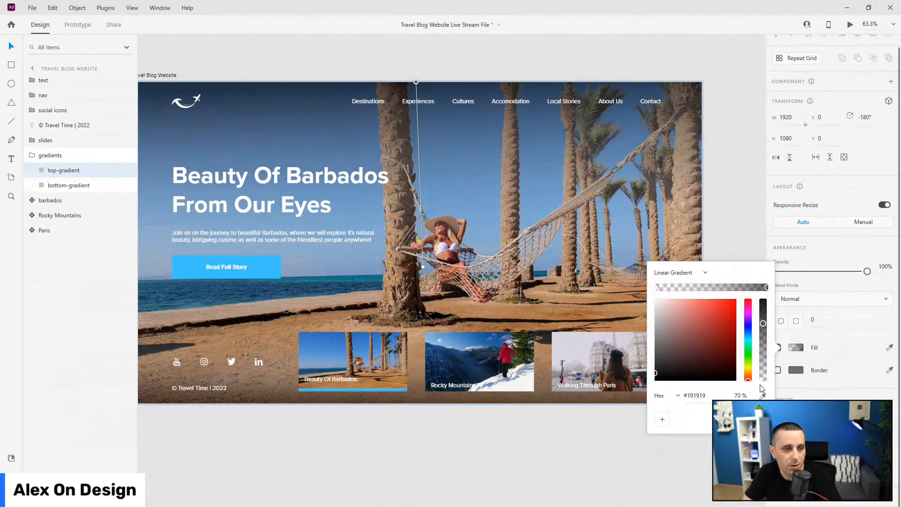
# Step: Select the bottom-gradient layer, preview the travel blog page in its own window and close the preview
pyautogui.click(71, 186)
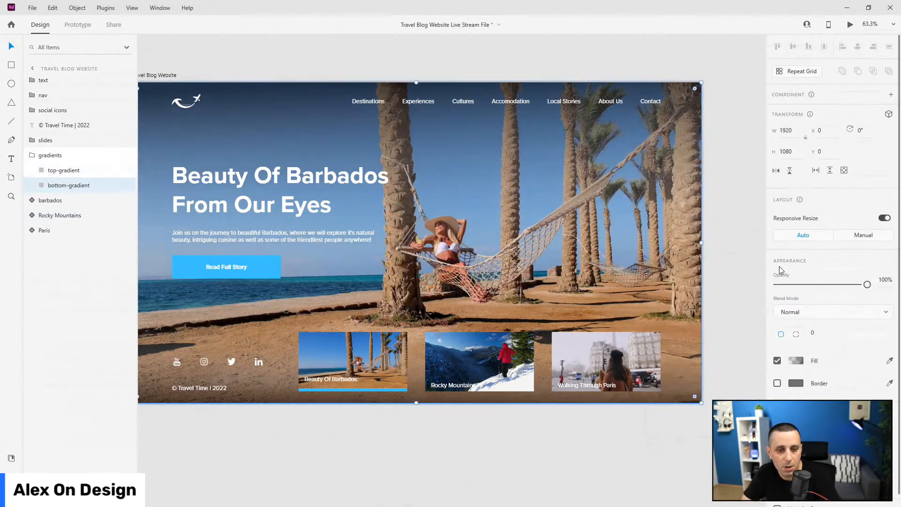
pyautogui.scroll(-2, 581, 277)
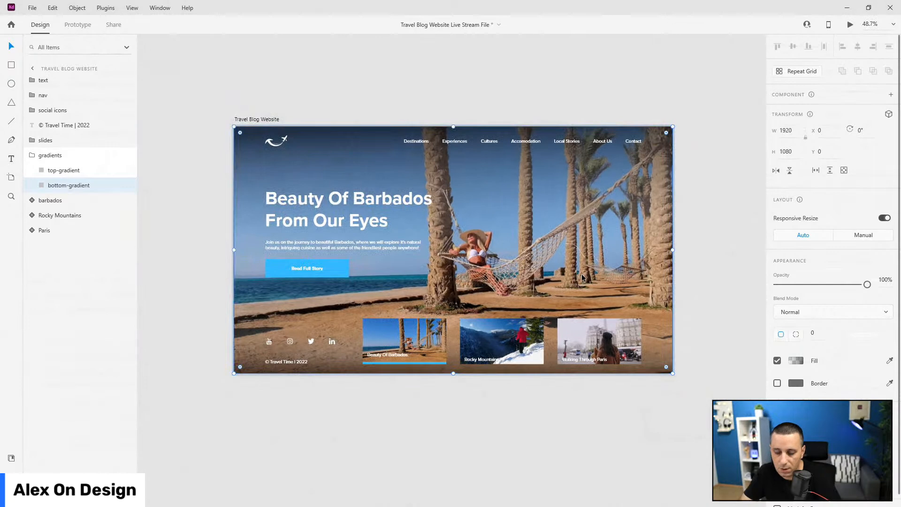
pyautogui.hotkey('ctrl', 'Return')
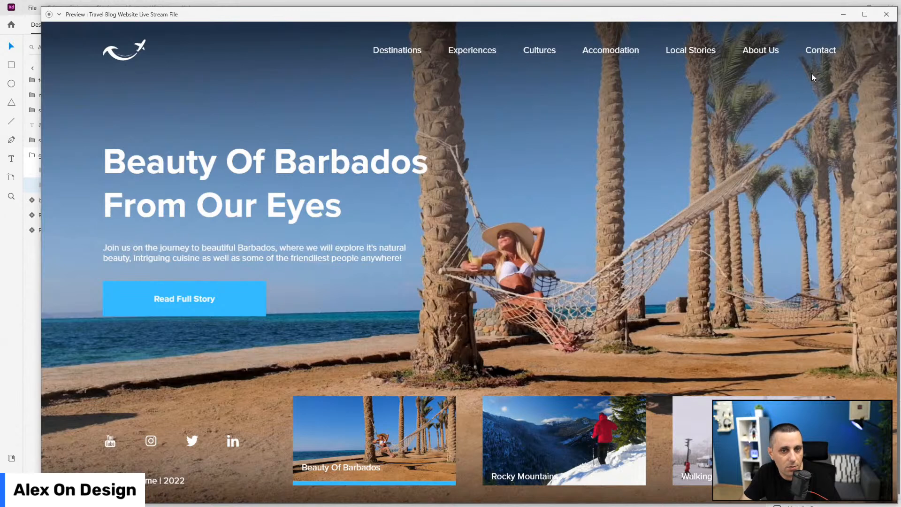
pyautogui.click(887, 14)
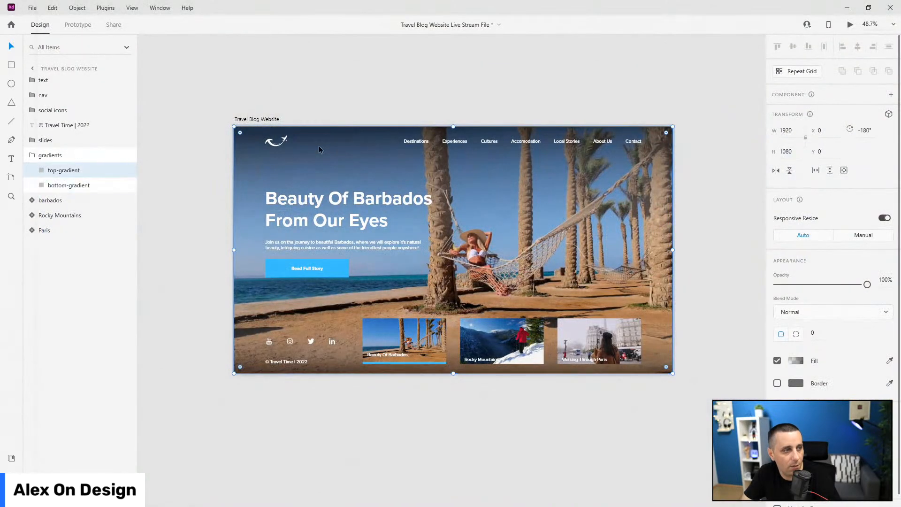
# Step: Change the top gradient's transparent stop colour to #000000 and deselect the layer
pyautogui.click(796, 361)
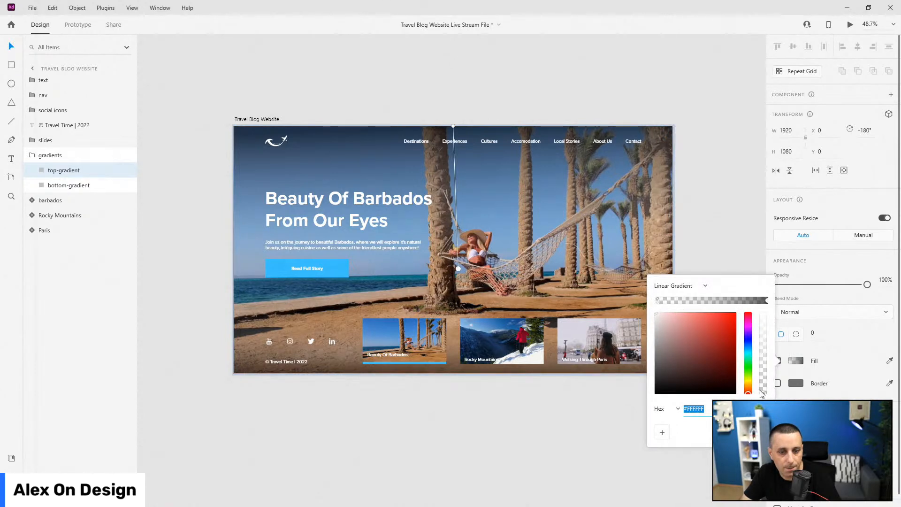
pyautogui.moveTo(660, 339); pyautogui.dragTo(632, 424)
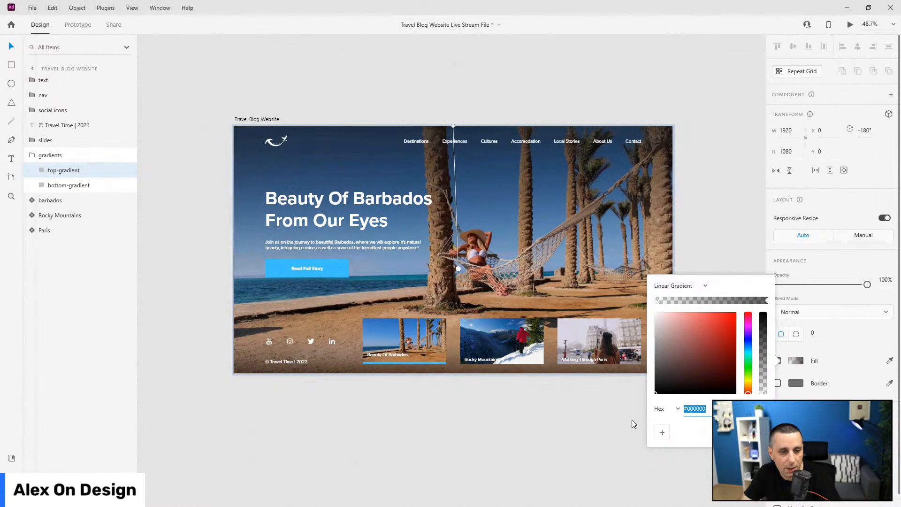
pyautogui.click(632, 420)
pyautogui.click(633, 417)
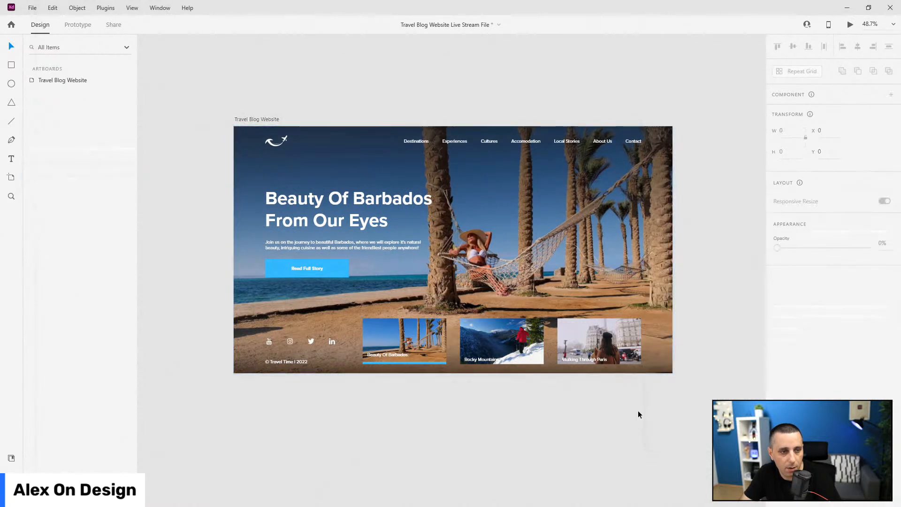
# Step: Set the top gradient's transparent stop colour to #191919 and pull that end slightly lower, straightening the gradient line vertically
pyautogui.click(361, 201)
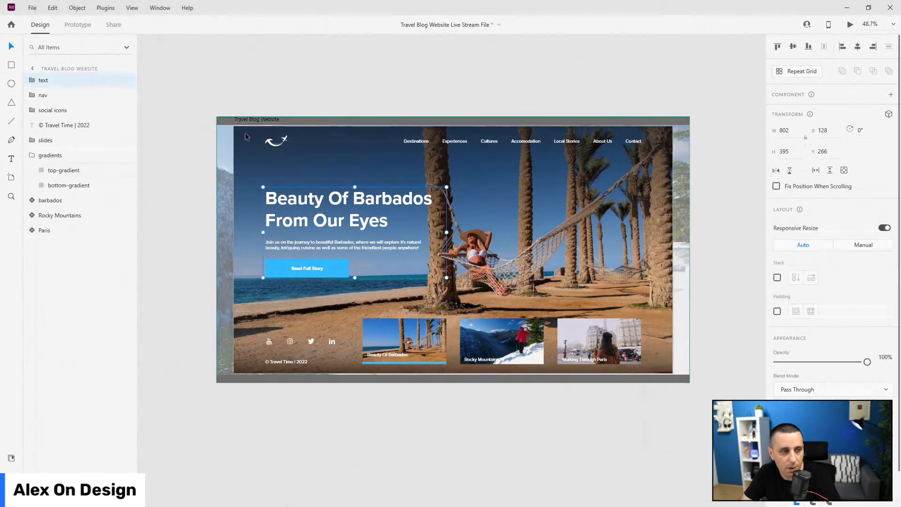
pyautogui.click(49, 172)
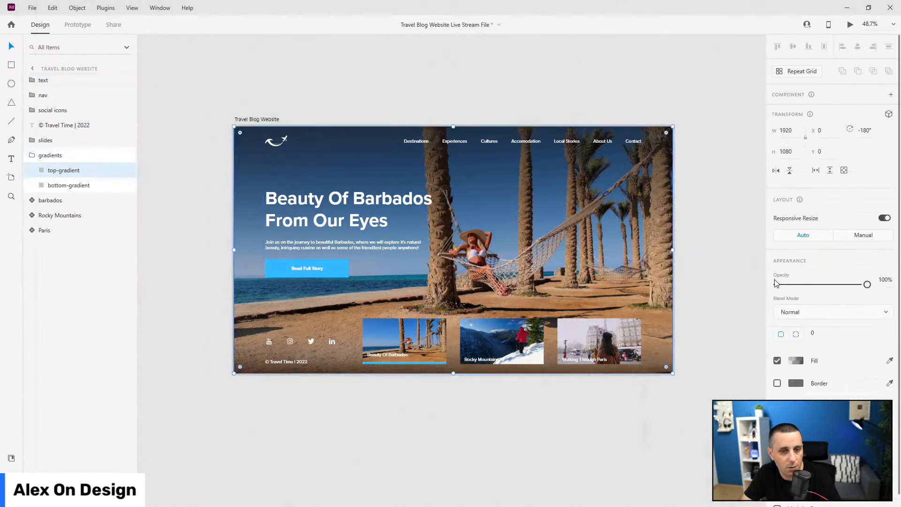
pyautogui.click(797, 362)
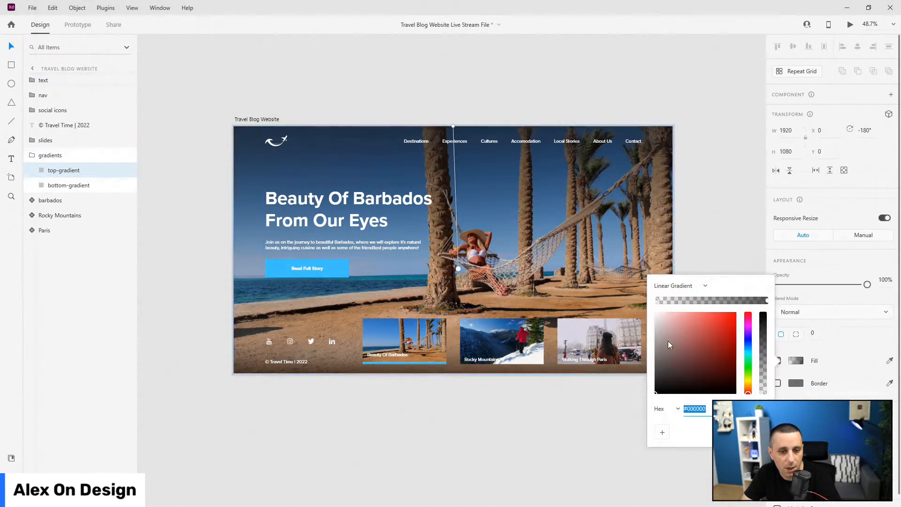
pyautogui.click(767, 300)
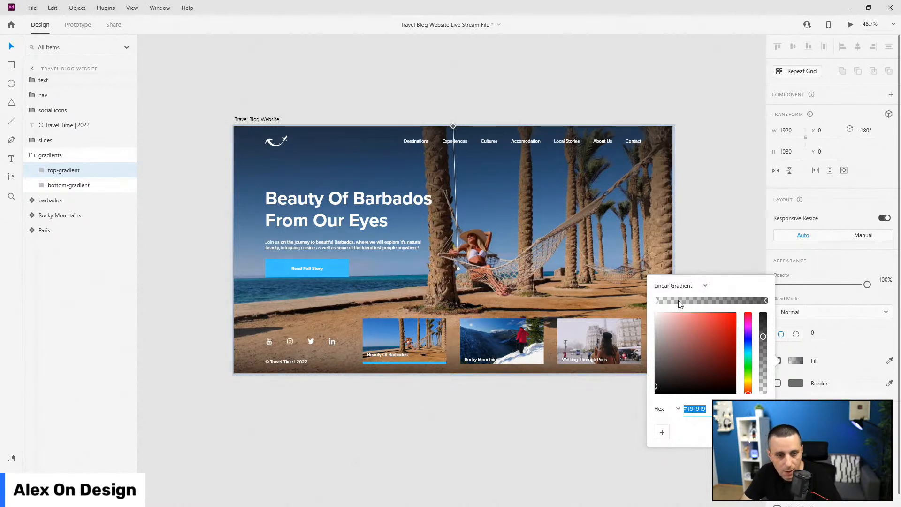
pyautogui.click(657, 301)
pyautogui.write('#191919')
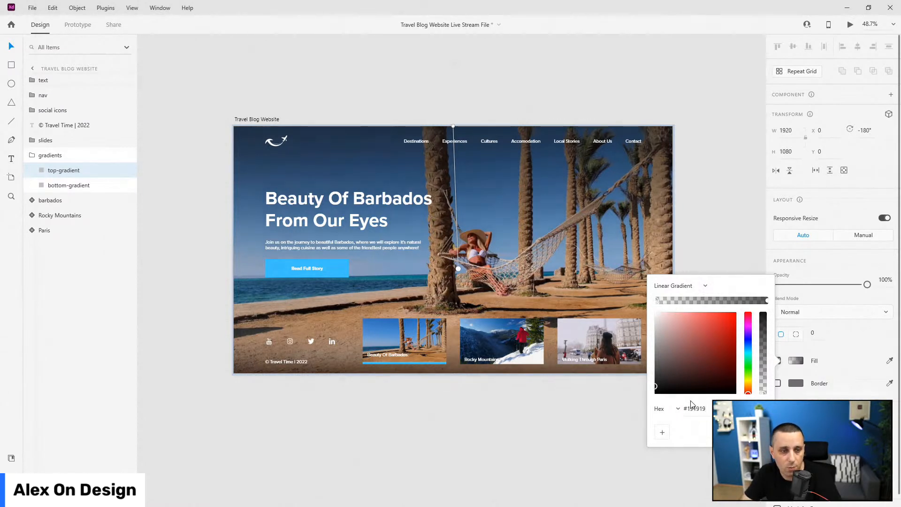
pyautogui.moveTo(456, 267); pyautogui.dragTo(454, 276)
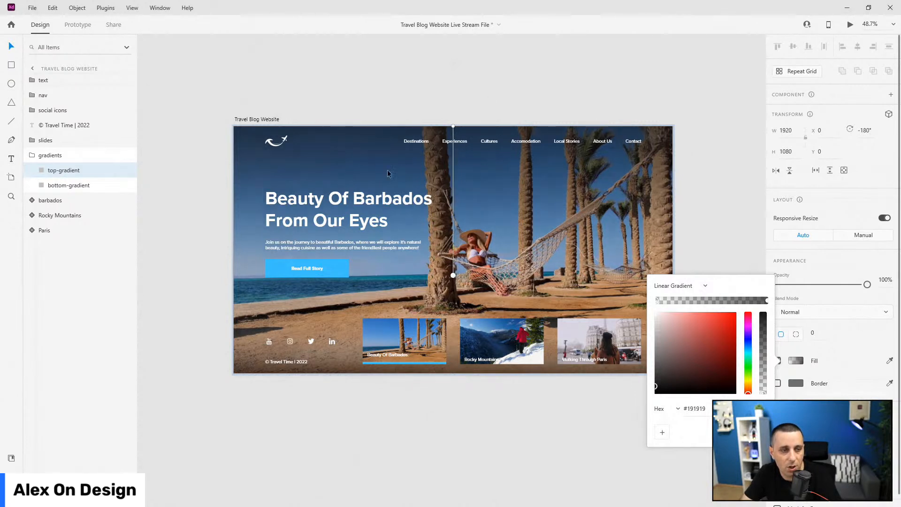
# Step: Set the bottom gradient's transparent stop colour to #191919, raise that end slightly above the thumbnails and collapse the gradients group
pyautogui.rightClick(55, 172)
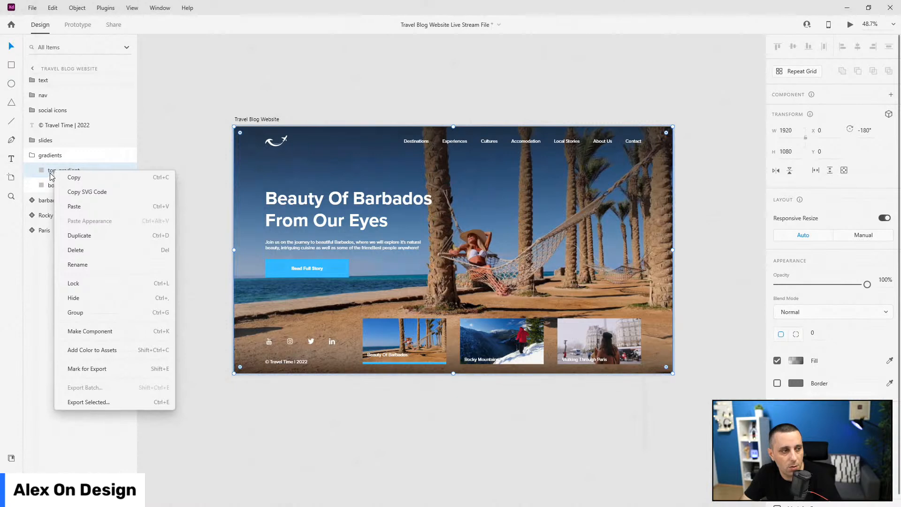
pyautogui.click(50, 185)
pyautogui.click(51, 185)
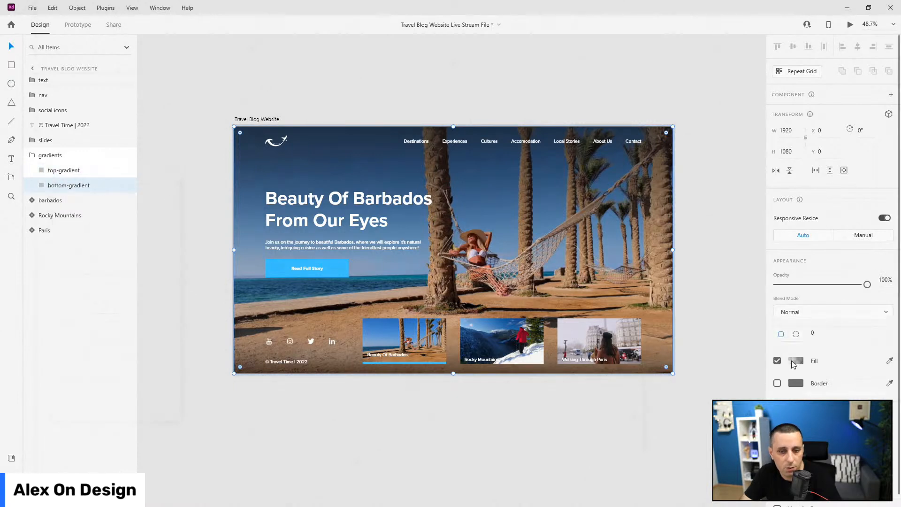
pyautogui.click(796, 361)
pyautogui.click(768, 301)
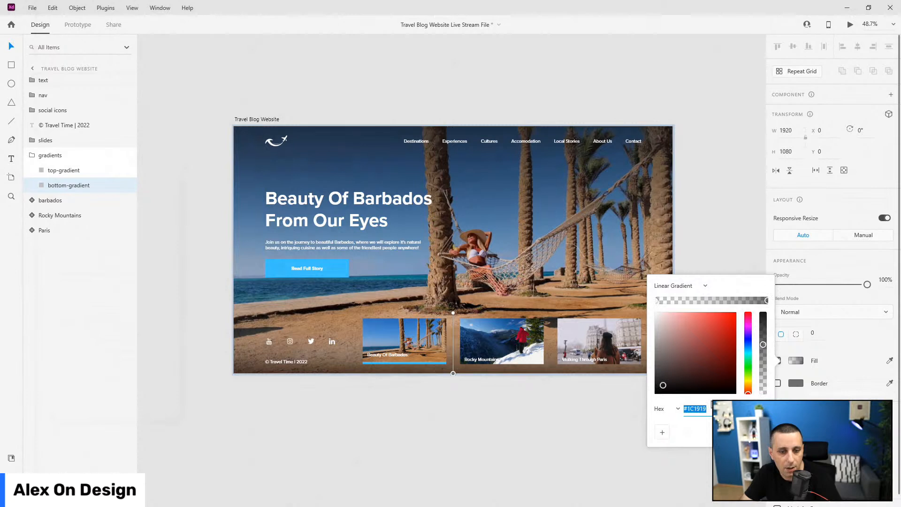
pyautogui.click(658, 301)
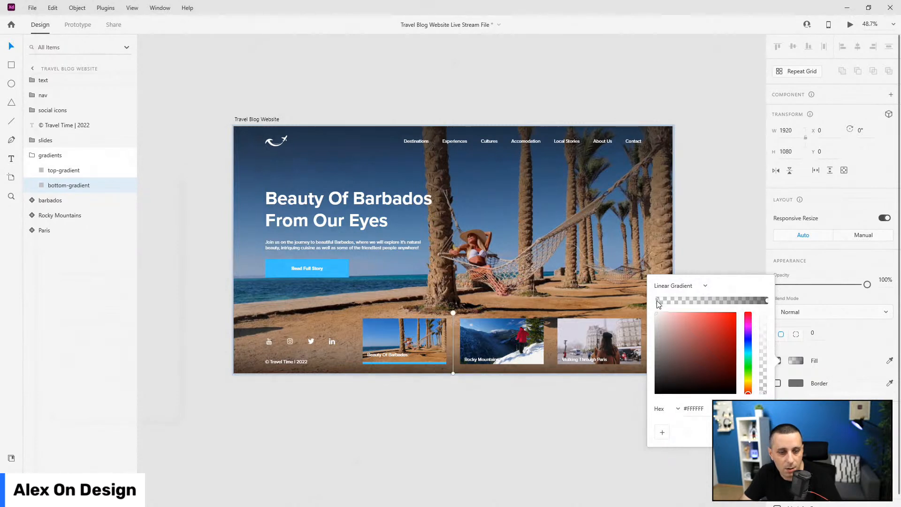
pyautogui.click(710, 410)
pyautogui.press('Return')
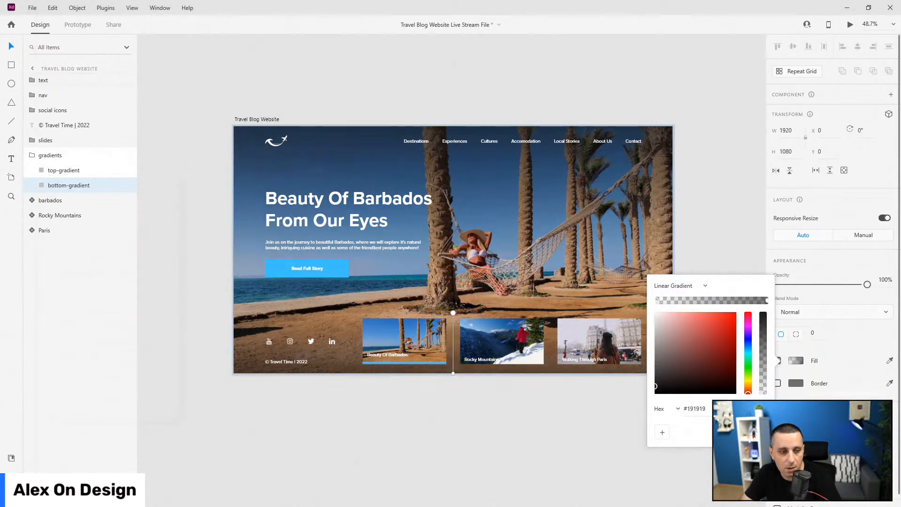
pyautogui.moveTo(452, 312); pyautogui.dragTo(454, 301)
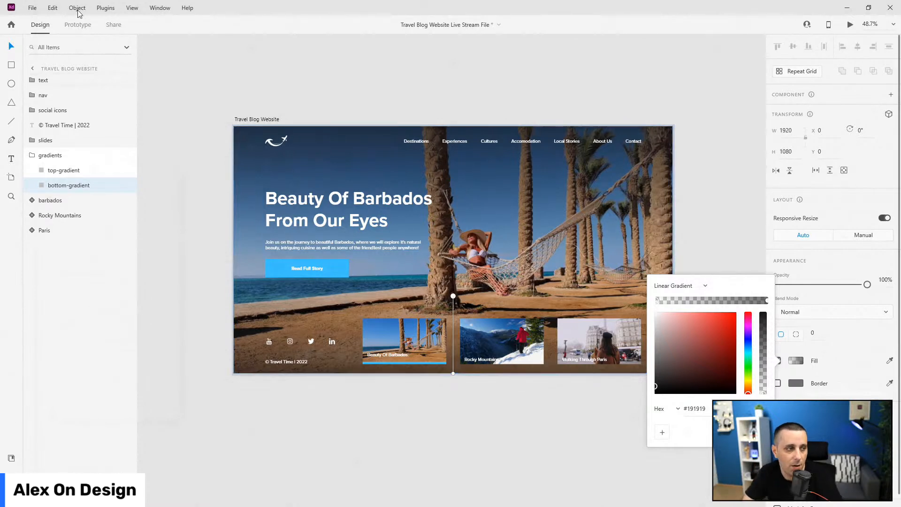
pyautogui.click(32, 155)
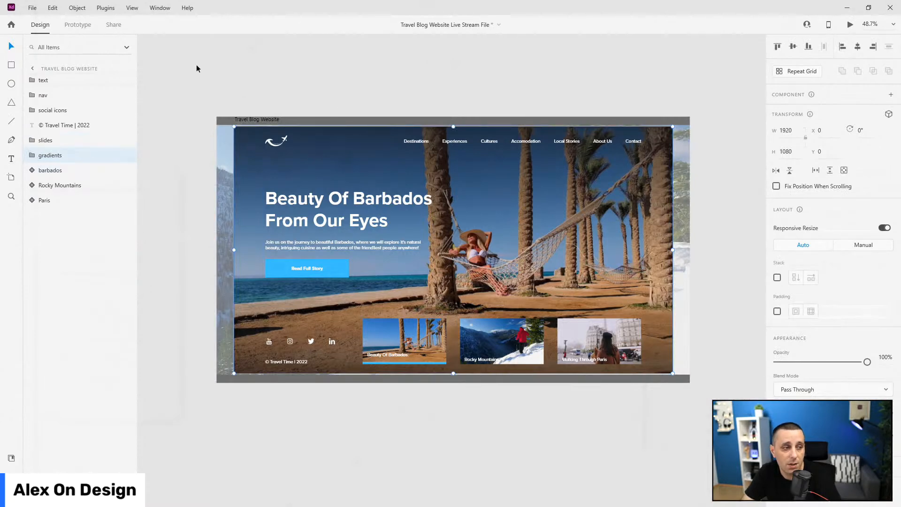
# Step: Check the gradients over the Rocky Mountains and Paris backgrounds by temporarily hiding the covering layers, restoring them and deselecting everything
pyautogui.click(127, 171)
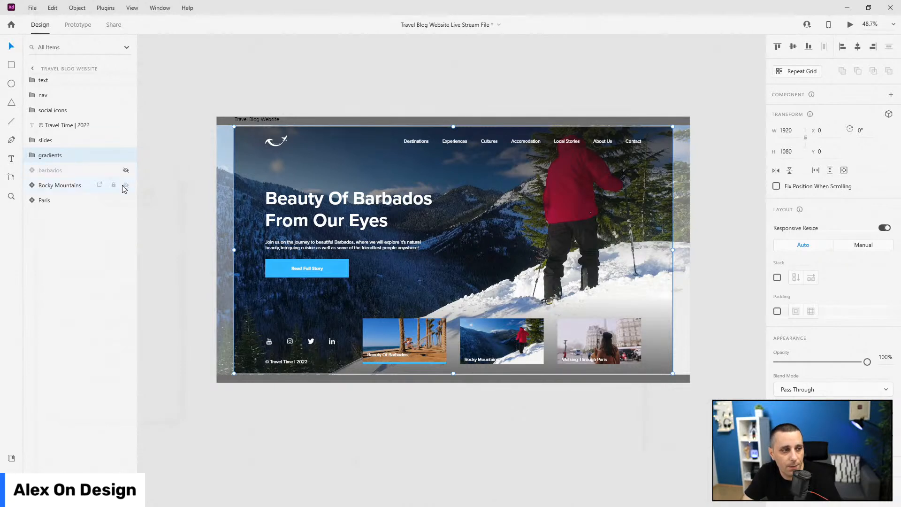
pyautogui.click(124, 186)
pyautogui.rightClick(120, 185)
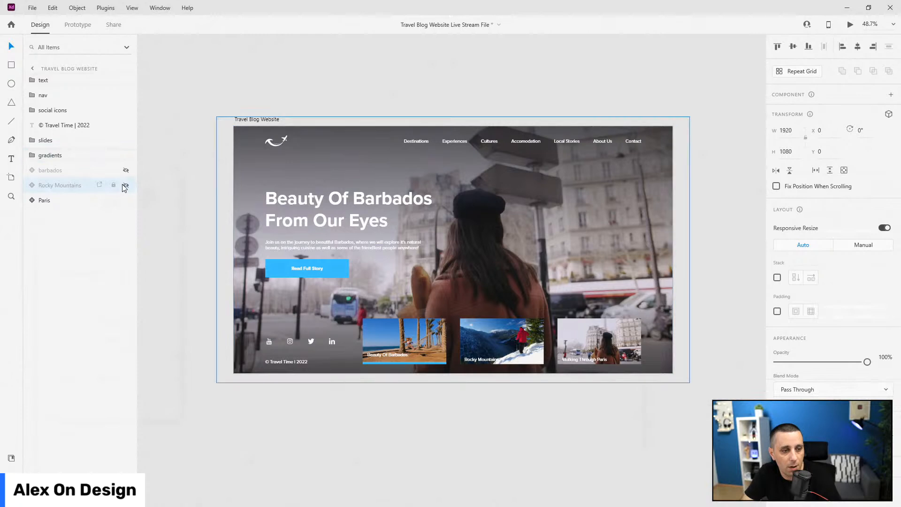
pyautogui.press('Escape')
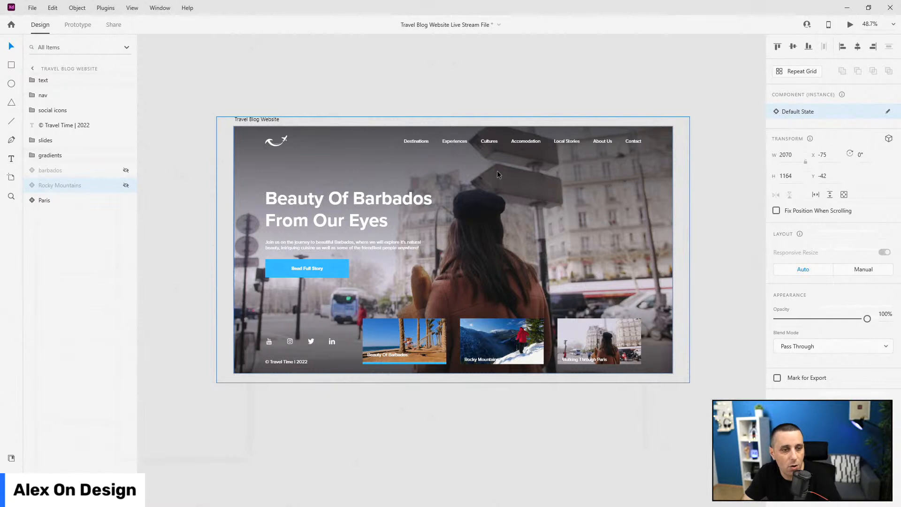
pyautogui.click(126, 185)
pyautogui.click(126, 170)
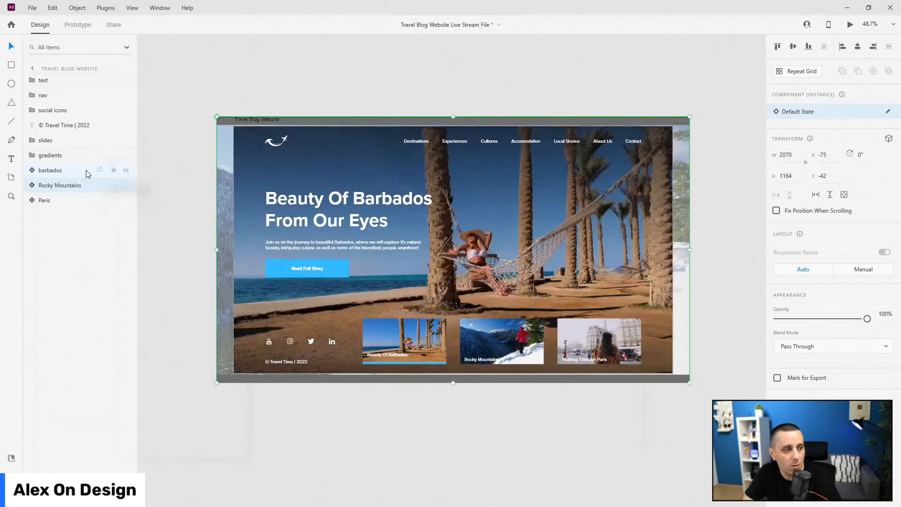
pyautogui.click(314, 63)
pyautogui.scroll(2, 512, 196)
pyautogui.scroll(1, 512, 195)
pyautogui.scroll(-3, 512, 196)
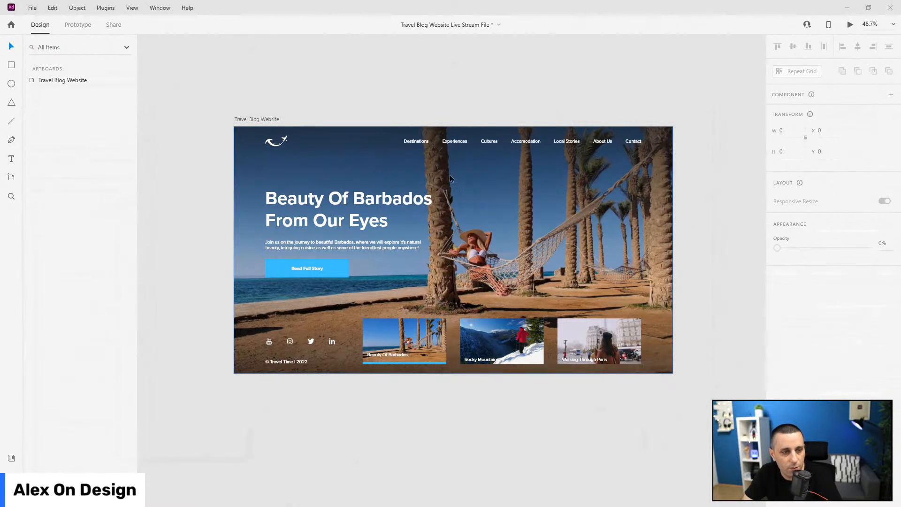
# Step: Preview the page in its own window, switch to the Rocky Mountains and Paris stories, and close the preview
pyautogui.click(493, 189)
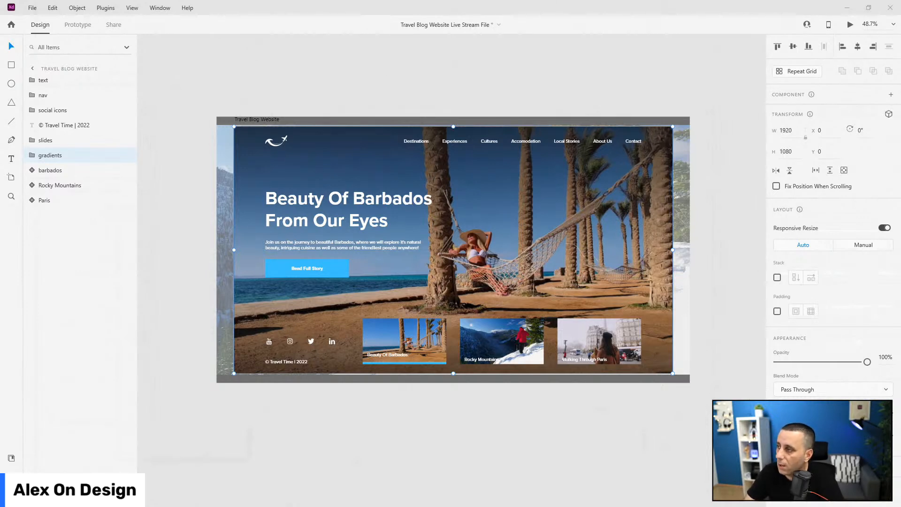
pyautogui.hotkey('ctrl', 'Return')
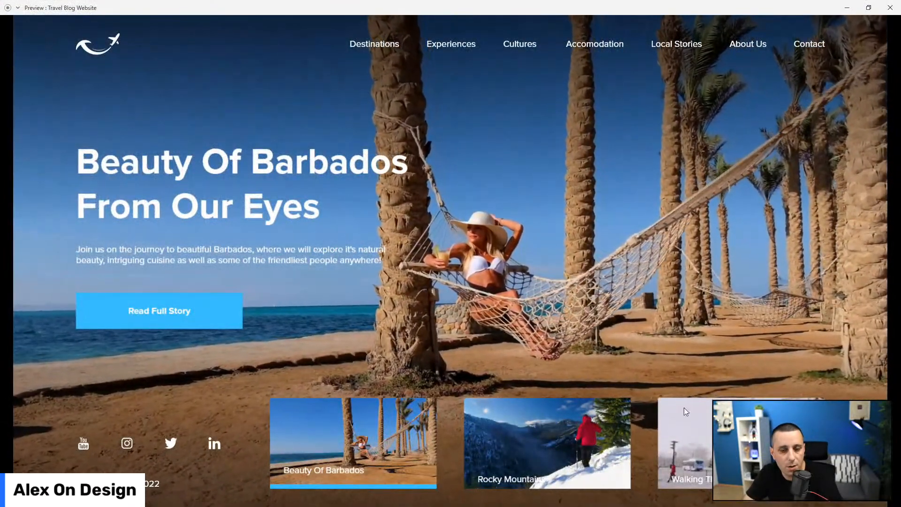
pyautogui.click(541, 446)
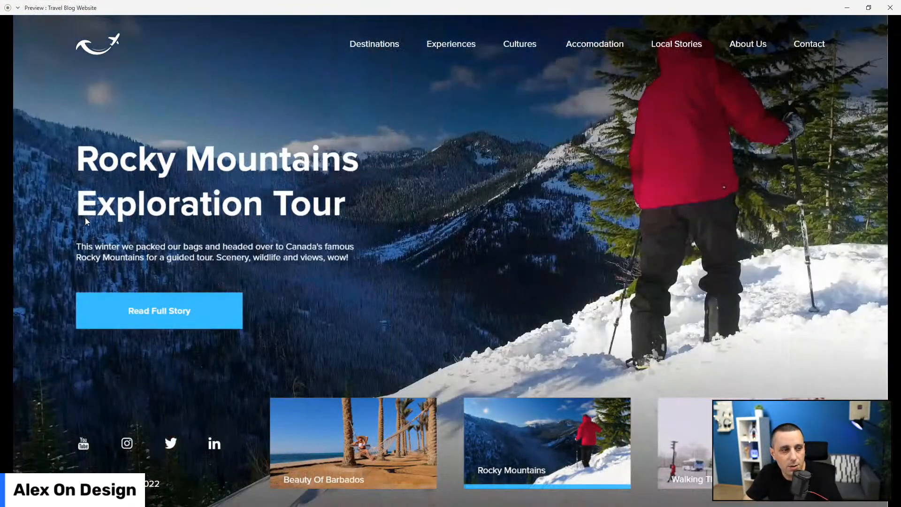
pyautogui.click(684, 417)
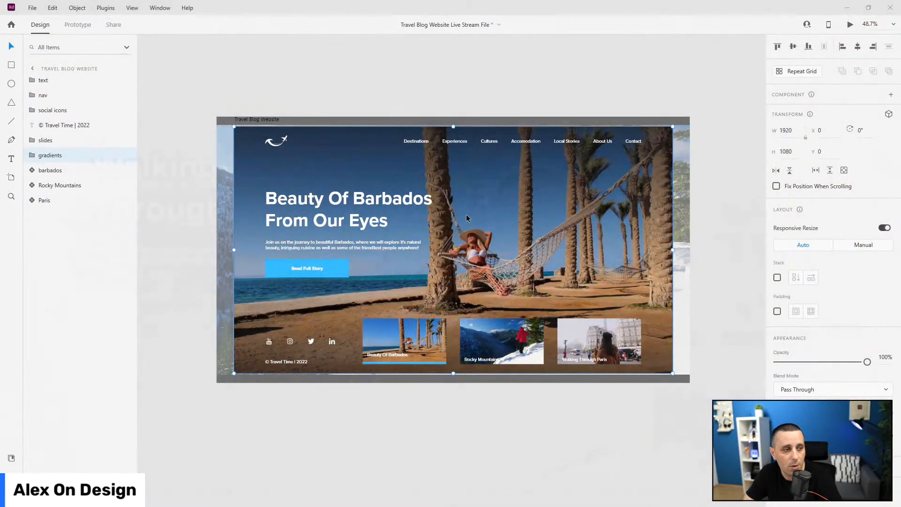
# Step: Hide the gradients group and select the video nested inside the barbados component
pyautogui.click(79, 166)
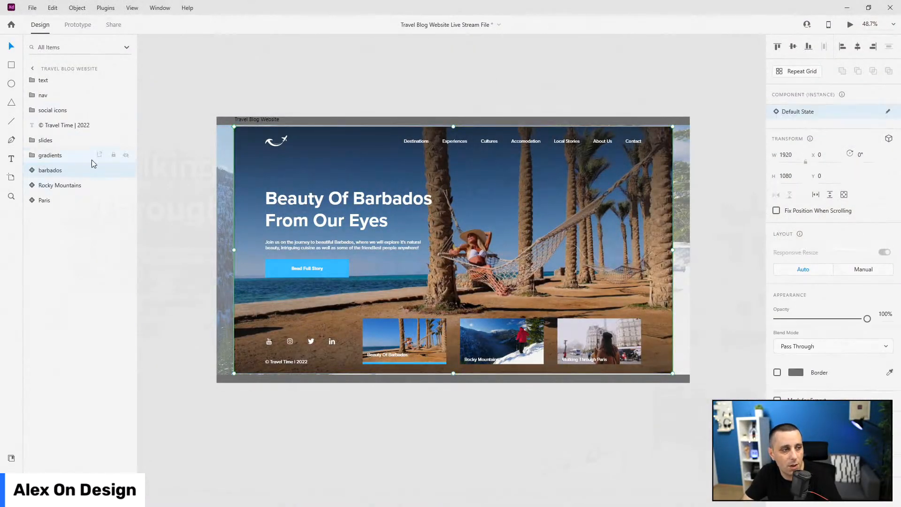
pyautogui.click(11, 458)
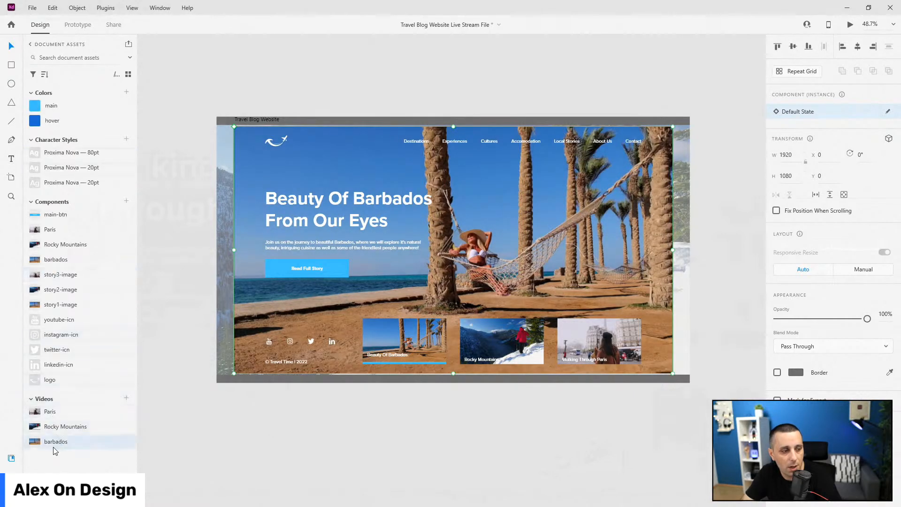
pyautogui.click(488, 251)
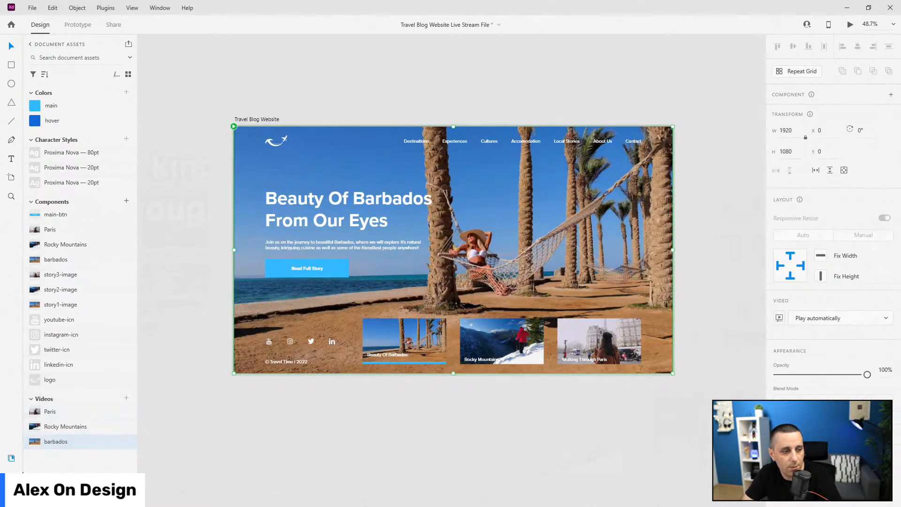
pyautogui.hotkey('ctrl', 'y')
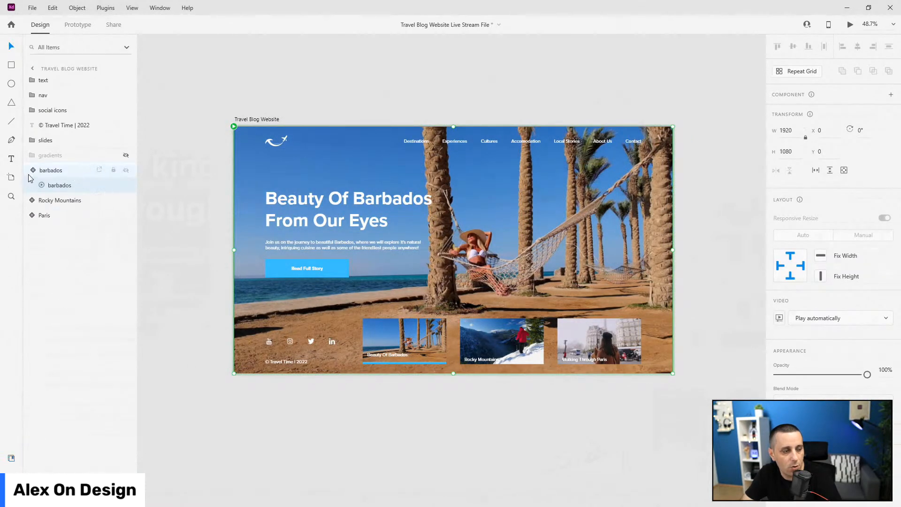
# Step: Hide the barbados background, locate the Rocky Mountains video among the document assets and select it inside its component
pyautogui.click(70, 169)
pyautogui.click(126, 170)
pyautogui.click(63, 186)
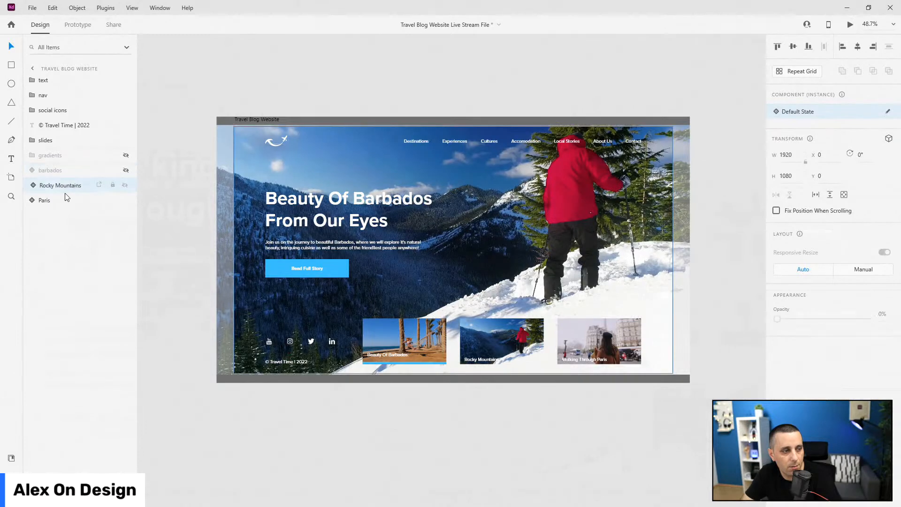
pyautogui.click(14, 456)
pyautogui.click(60, 428)
pyautogui.click(486, 250)
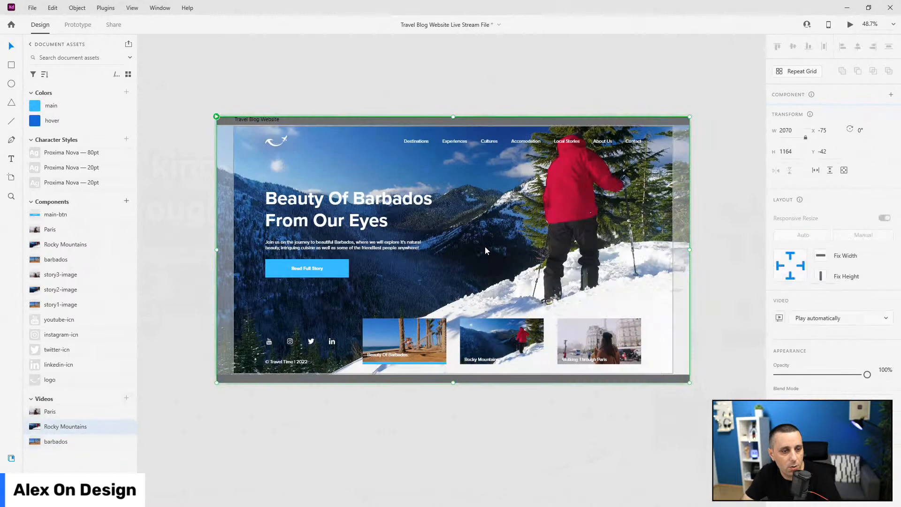
pyautogui.hotkey('ctrl', 'y')
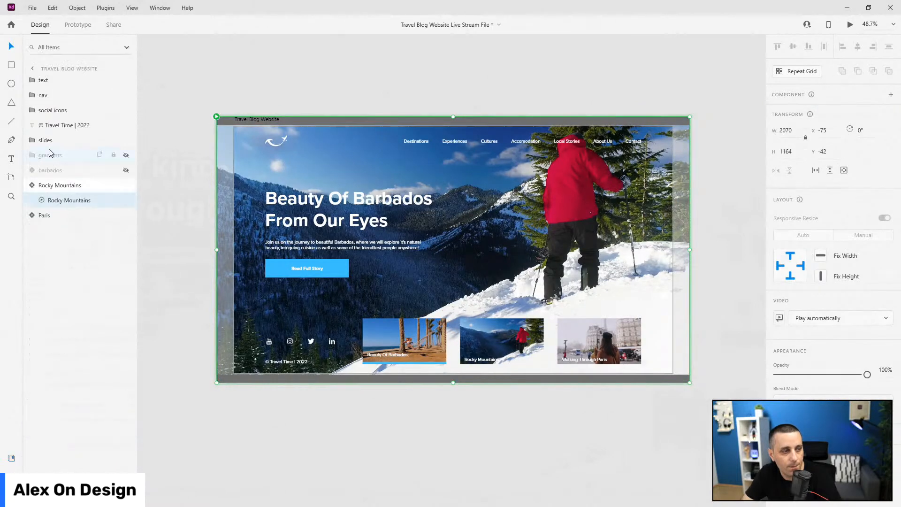
# Step: Hide the Rocky Mountains background and select the video nested inside the Paris component
pyautogui.click(131, 186)
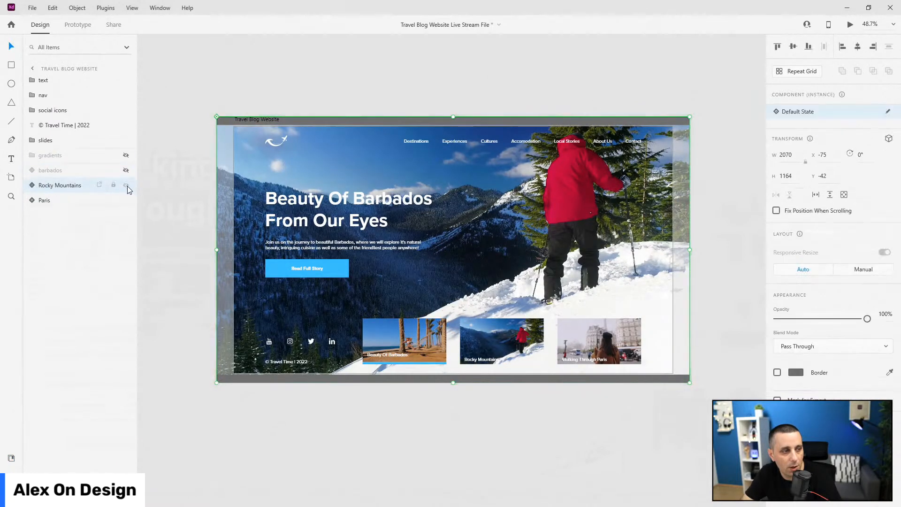
pyautogui.click(126, 186)
pyautogui.click(47, 200)
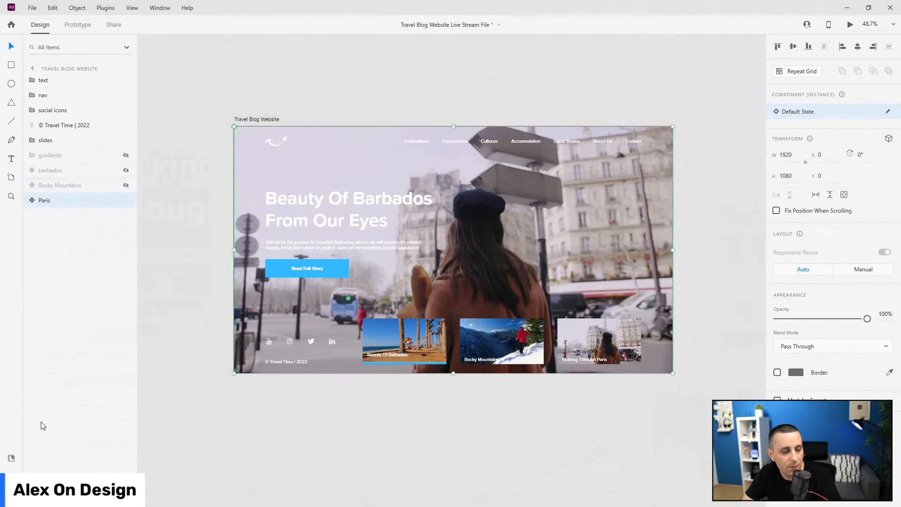
pyautogui.click(11, 458)
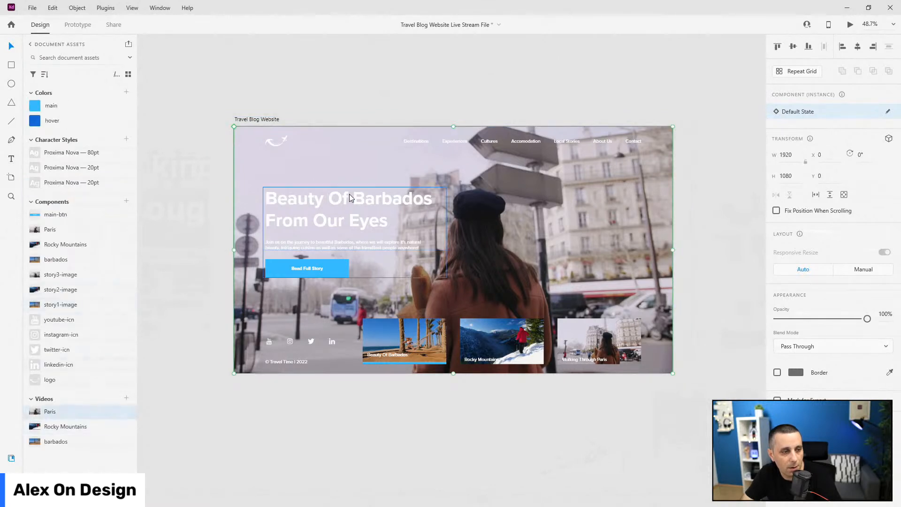
pyautogui.click(478, 179)
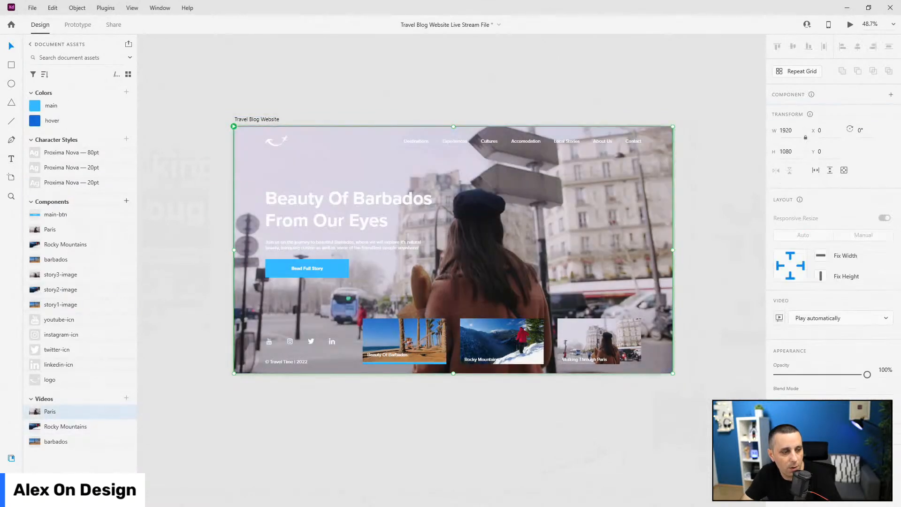
pyautogui.click(11, 477)
# Step: Select the Paris component and make the Rocky Mountains and barbados backgrounds visible again
pyautogui.click(31, 200)
pyautogui.click(126, 185)
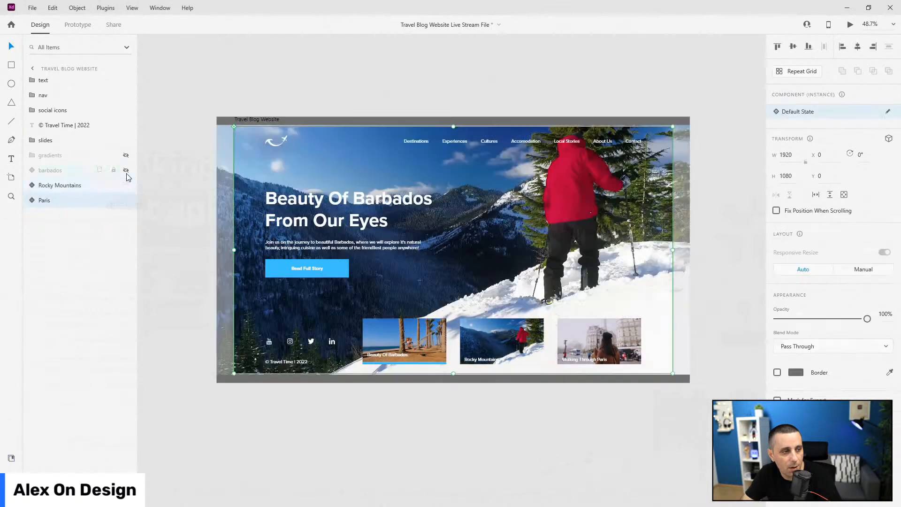
pyautogui.click(126, 170)
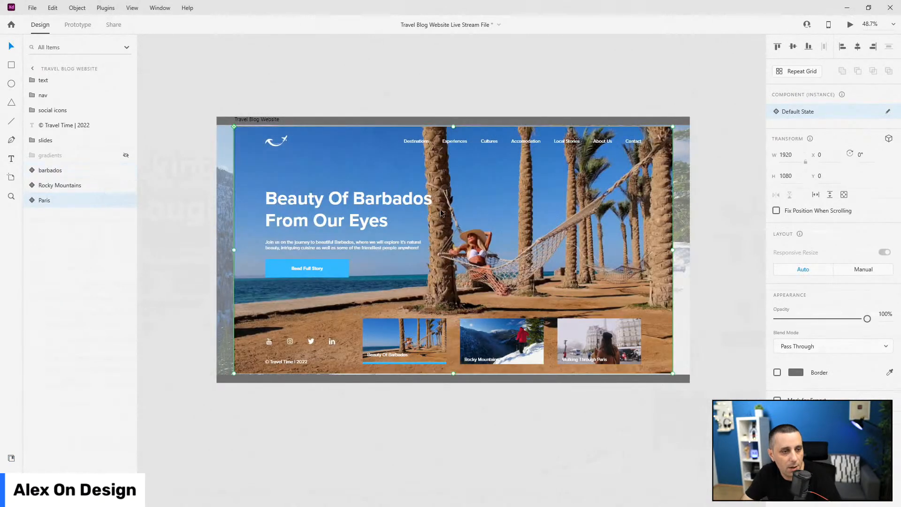
# Step: Make the gradients group visible and open the preview settings of the video nested inside the barbados component
pyautogui.click(125, 156)
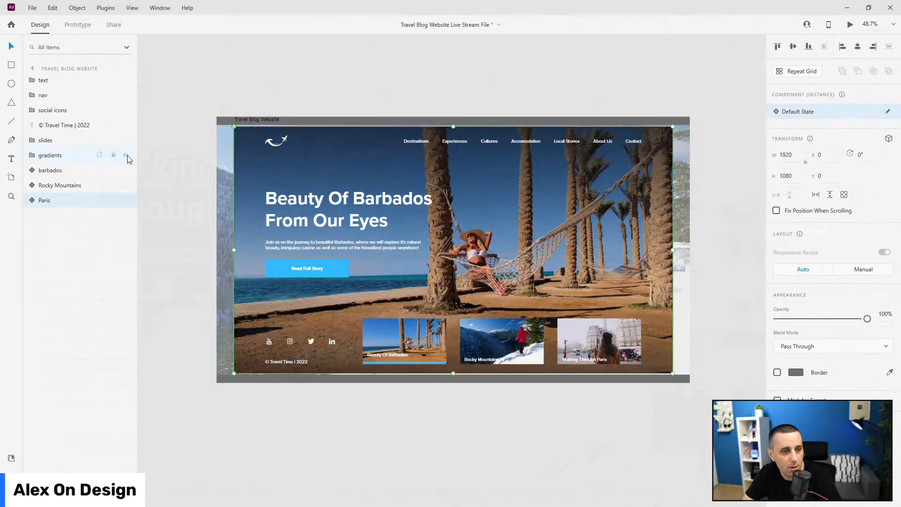
pyautogui.click(29, 170)
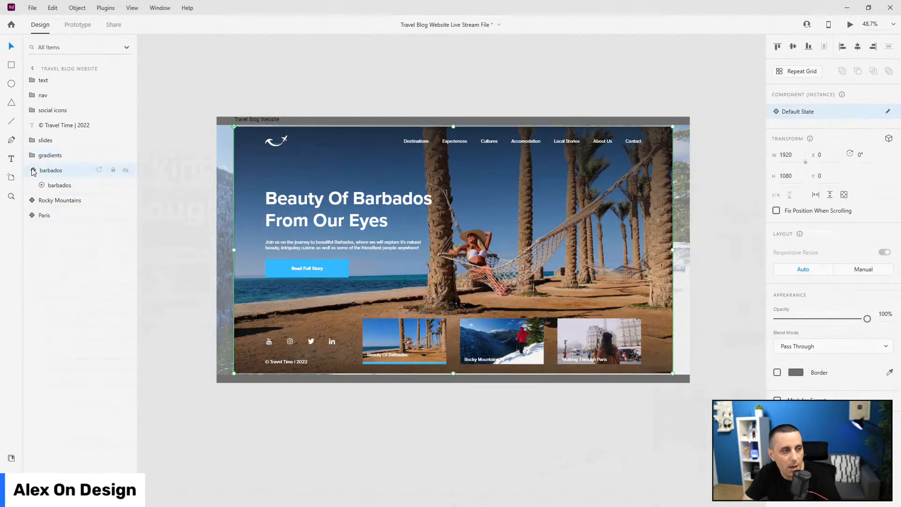
pyautogui.click(60, 185)
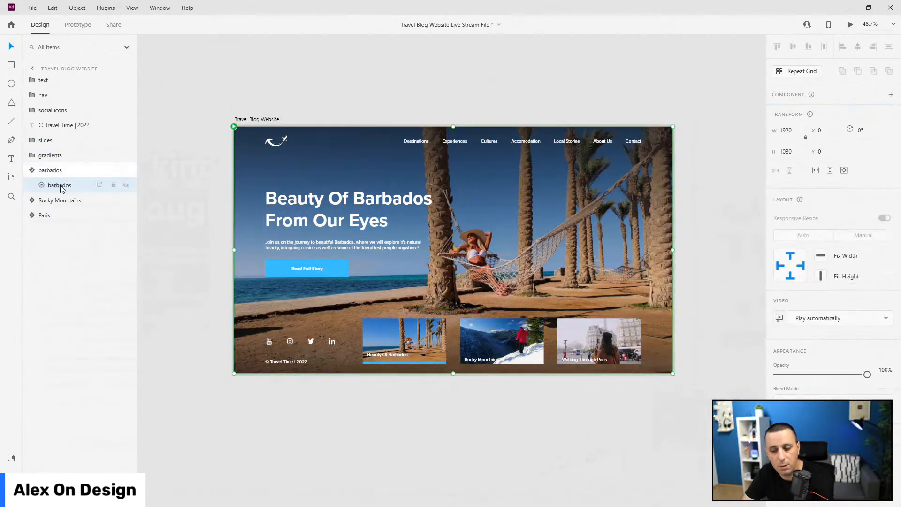
pyautogui.click(780, 318)
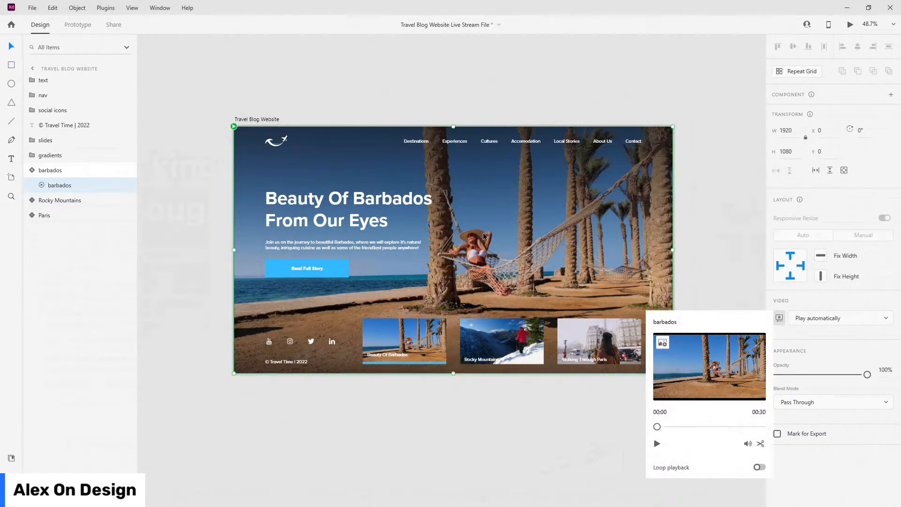
# Step: Look up barbados among the document assets and set a custom poster image for the barbados video
pyautogui.click(14, 458)
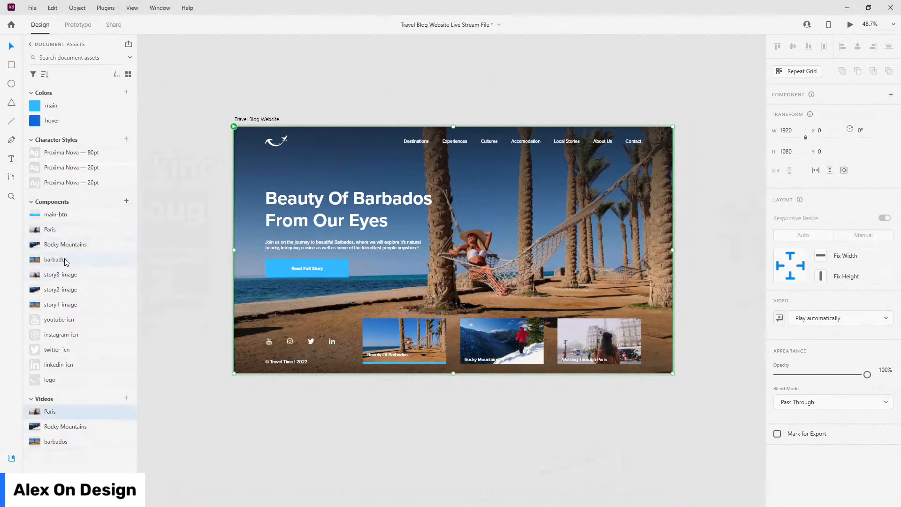
pyautogui.click(14, 473)
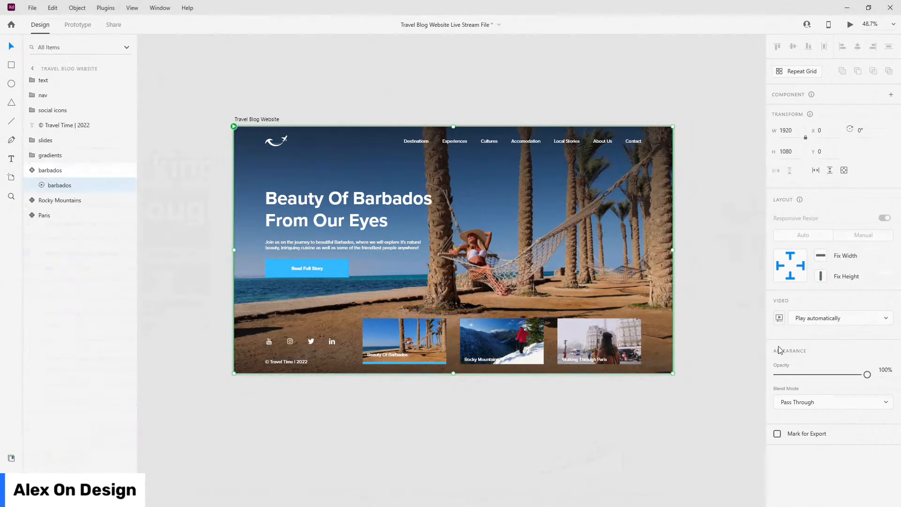
pyautogui.click(780, 319)
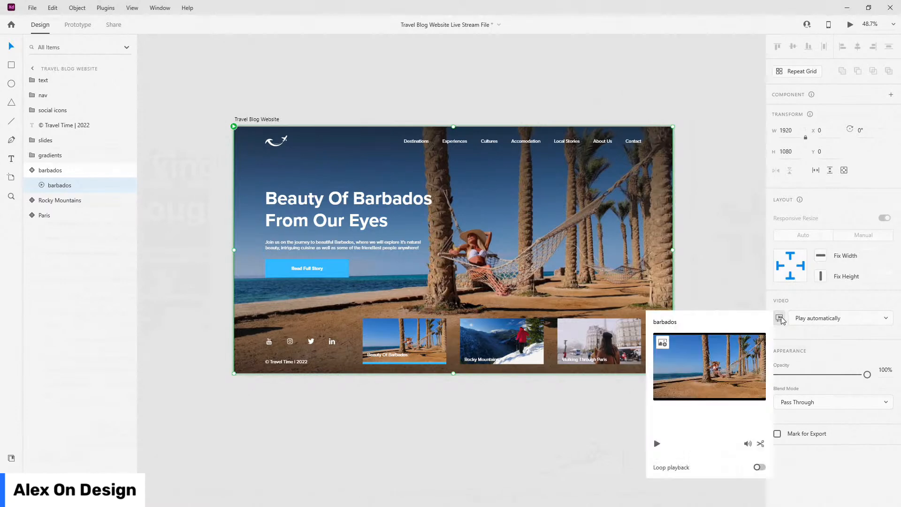
pyautogui.click(667, 338)
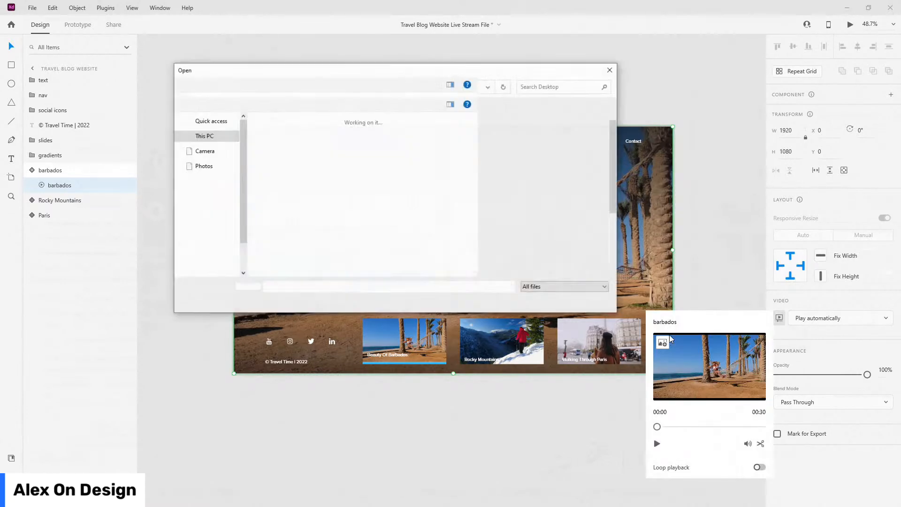
pyautogui.moveTo(523, 70); pyautogui.dragTo(900, 74)
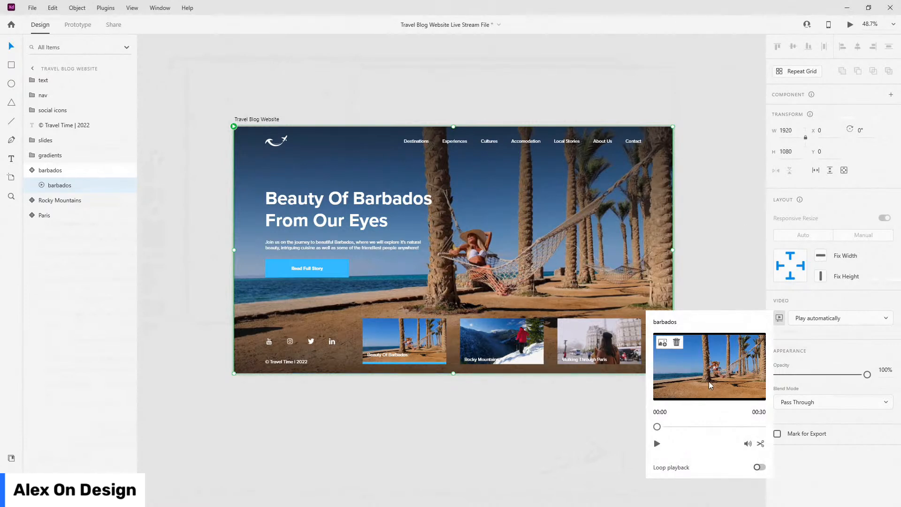
# Step: Play and scrub through the barbados video, and trim its end to 00:14
pyautogui.click(656, 444)
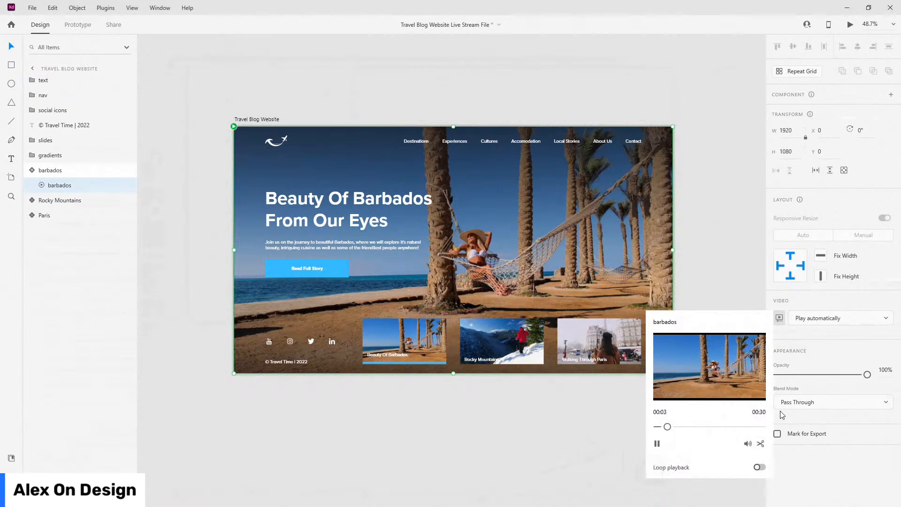
pyautogui.moveTo(672, 429); pyautogui.dragTo(707, 422)
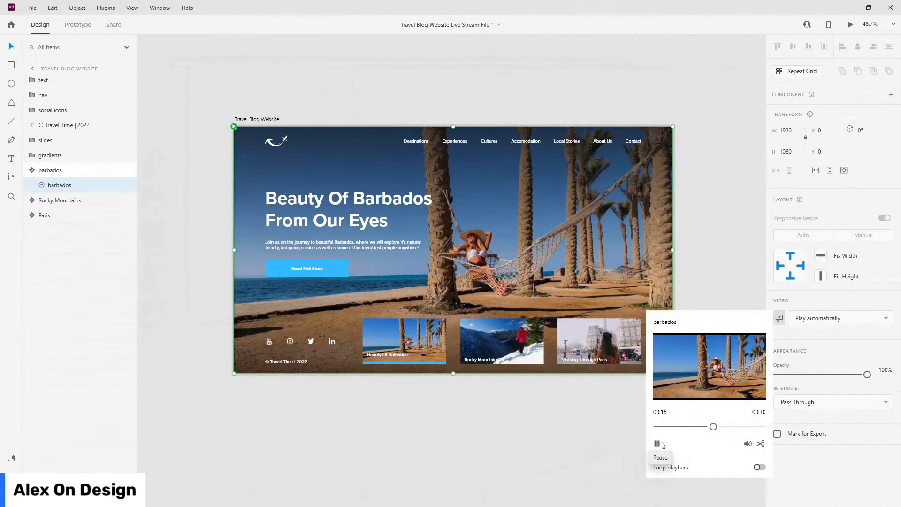
pyautogui.moveTo(723, 428)
pyautogui.mouseDown()
pyautogui.moveTo(747, 429)
pyautogui.moveTo(656, 427)
pyautogui.moveTo(706, 426)
pyautogui.mouseUp()
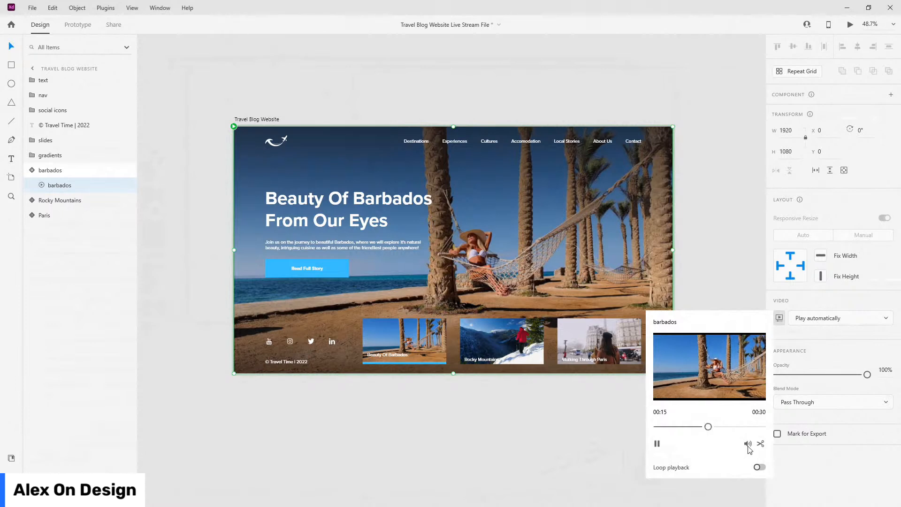
pyautogui.click(760, 444)
pyautogui.moveTo(762, 426); pyautogui.dragTo(706, 430)
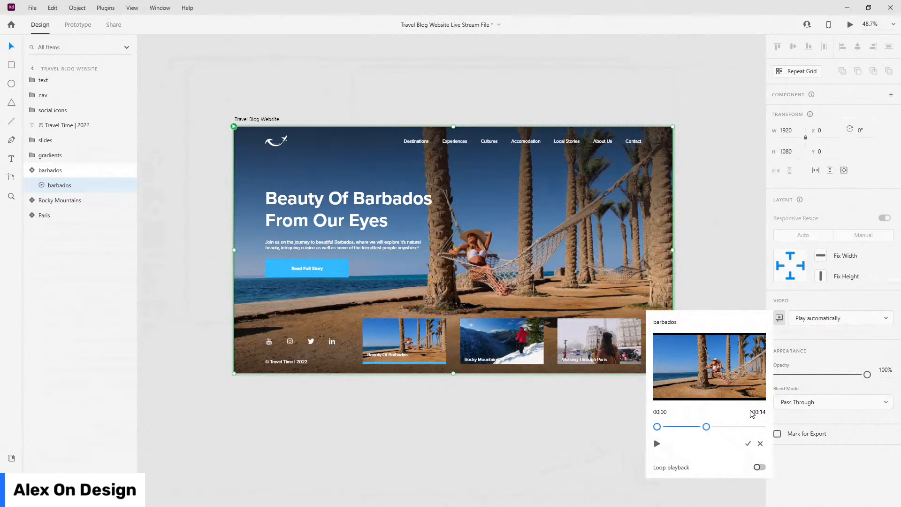
pyautogui.click(749, 444)
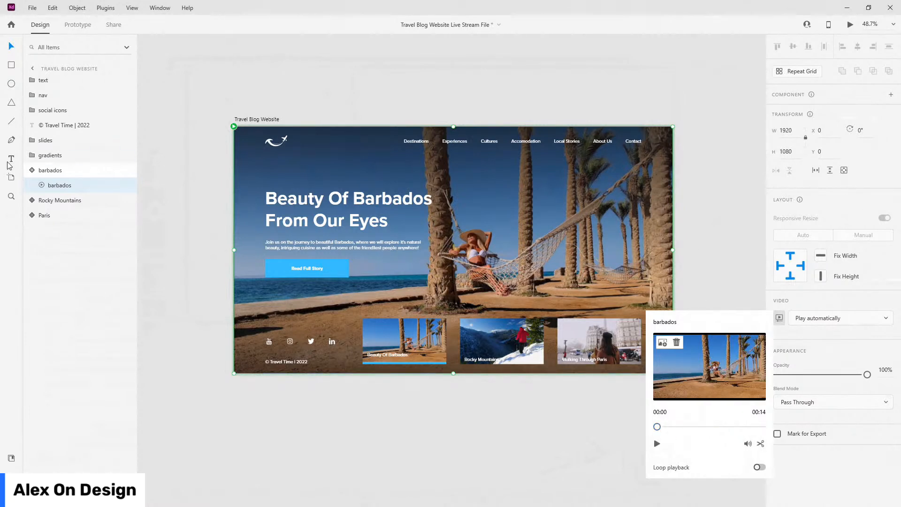
# Step: Hide the barbados background and play the preview of the video nested inside the Rocky Mountains component
pyautogui.click(71, 170)
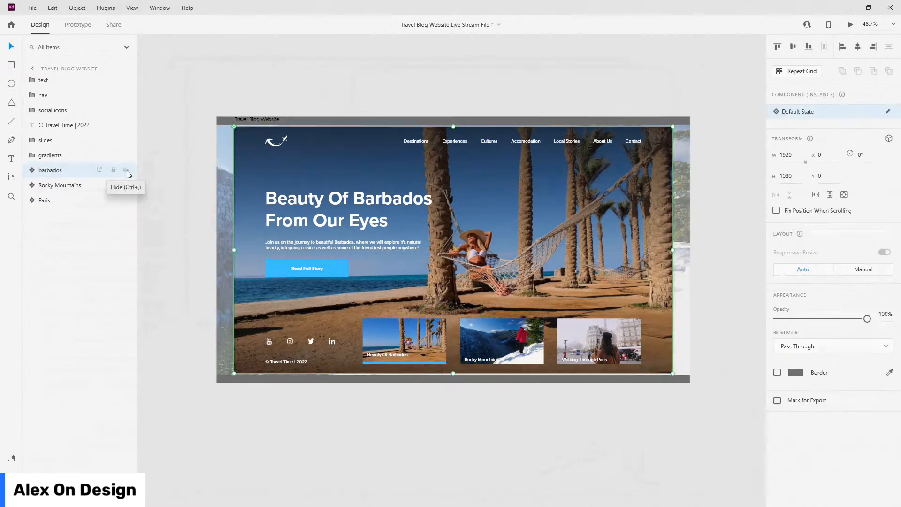
pyautogui.click(126, 170)
pyautogui.click(61, 185)
pyautogui.click(55, 201)
pyautogui.click(780, 318)
pyautogui.click(658, 443)
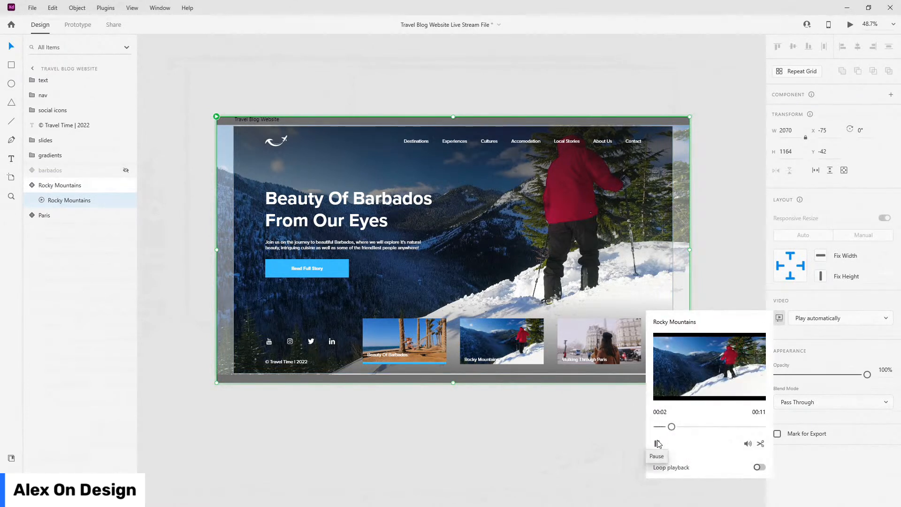
# Step: Set a custom poster image for the Rocky Mountains video and deselect it
pyautogui.click(802, 345)
pyautogui.click(780, 318)
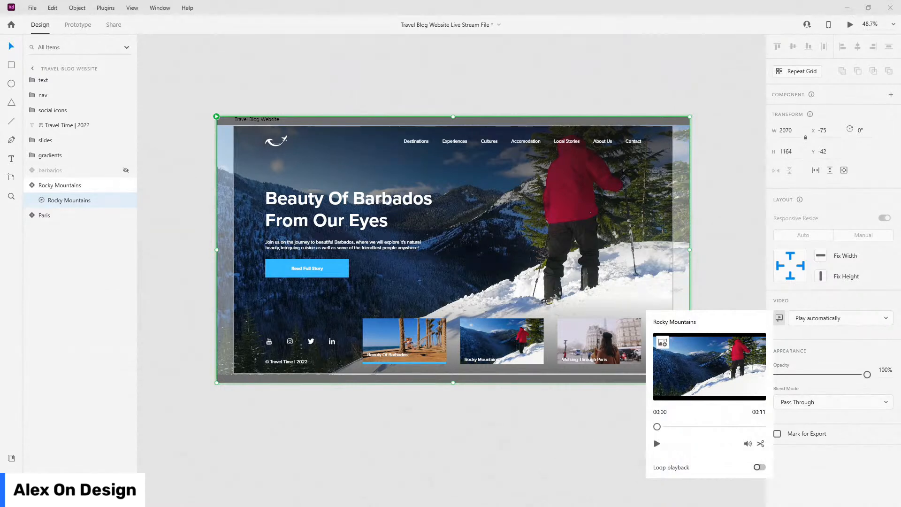
pyautogui.press('Return')
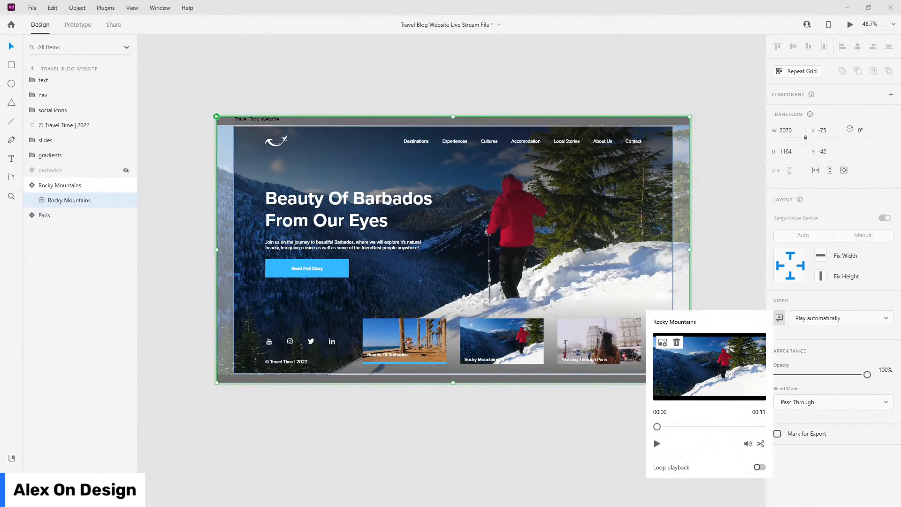
pyautogui.click(409, 102)
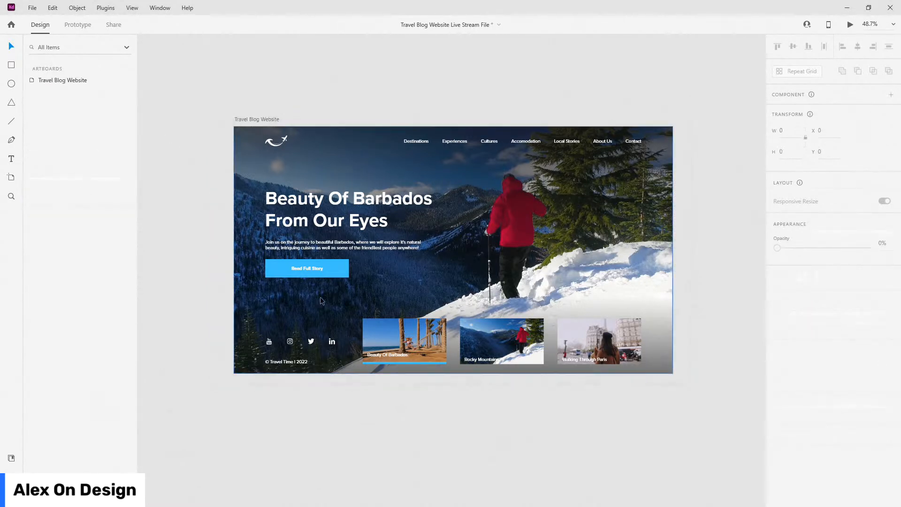
# Step: Hide the Rocky Mountains background and open the preview settings of the video nested inside the Paris component
pyautogui.click(321, 299)
pyautogui.click(108, 185)
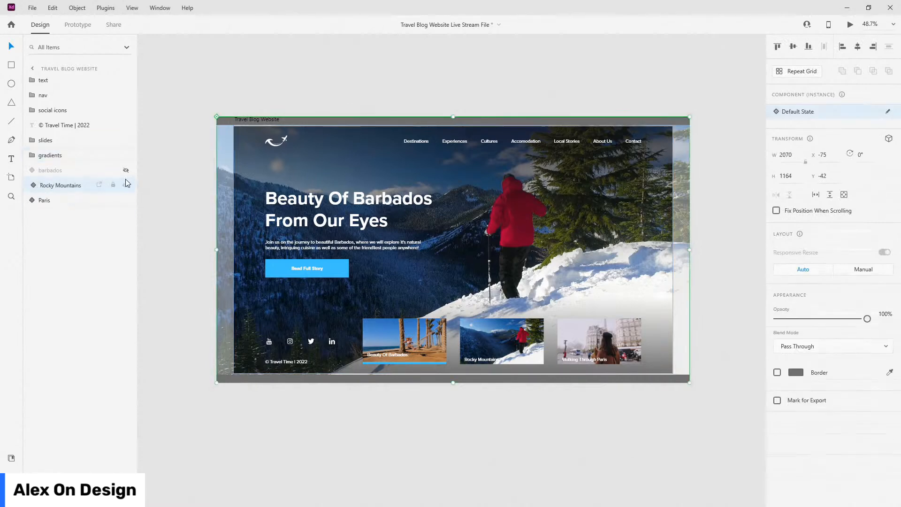
pyautogui.click(128, 185)
pyautogui.click(68, 200)
pyautogui.click(32, 201)
pyautogui.click(52, 219)
pyautogui.click(780, 317)
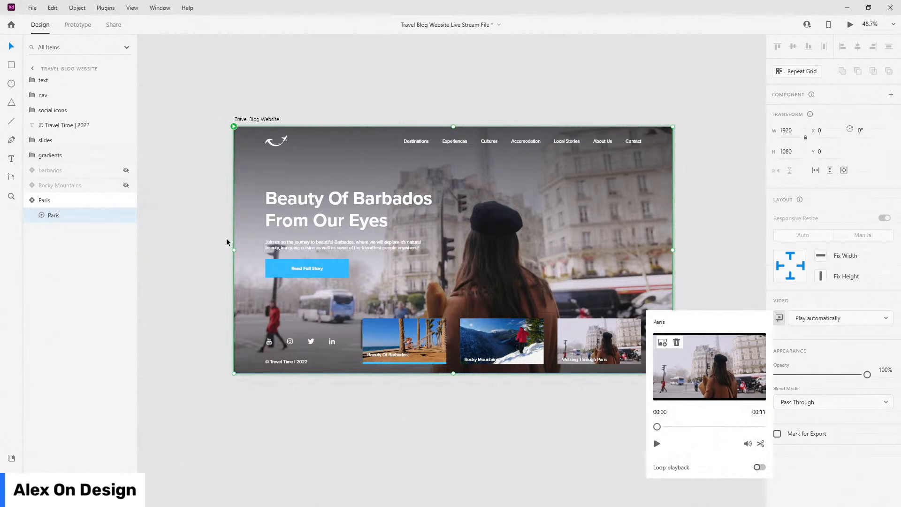
# Step: Close the Paris video preview and make the Rocky Mountains and barbados backgrounds visible again
pyautogui.press('Escape')
pyautogui.click(126, 185)
pyautogui.click(125, 172)
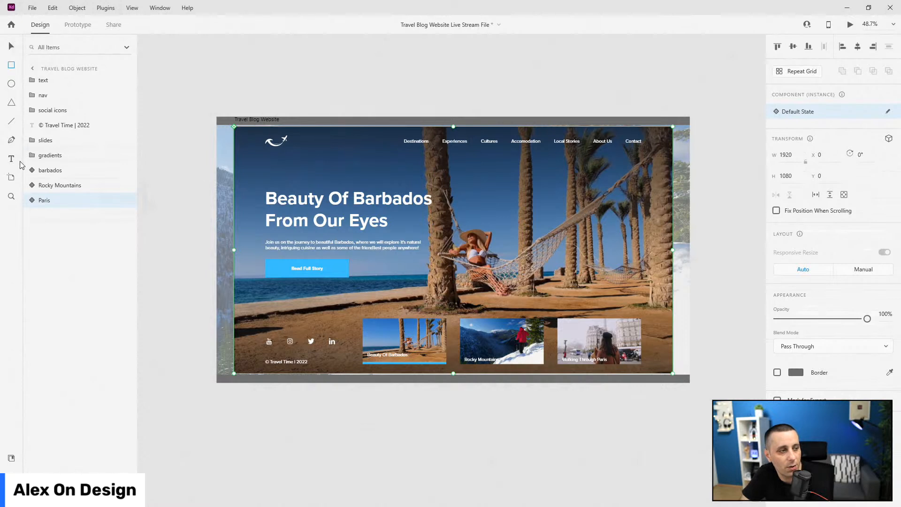
# Step: Draw a rectangle over the hero area and set its size to 1920 × 1080
pyautogui.click(58, 170)
pyautogui.moveTo(263, 155); pyautogui.dragTo(551, 301)
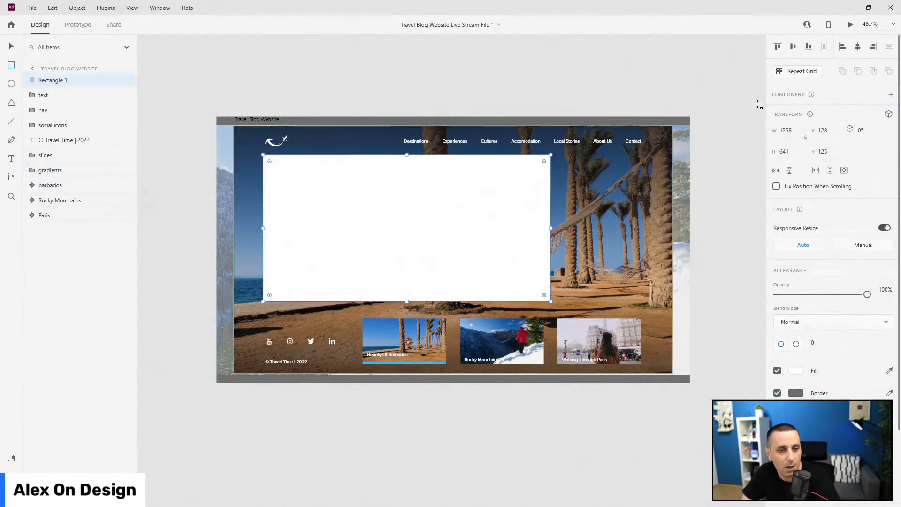
pyautogui.click(793, 131)
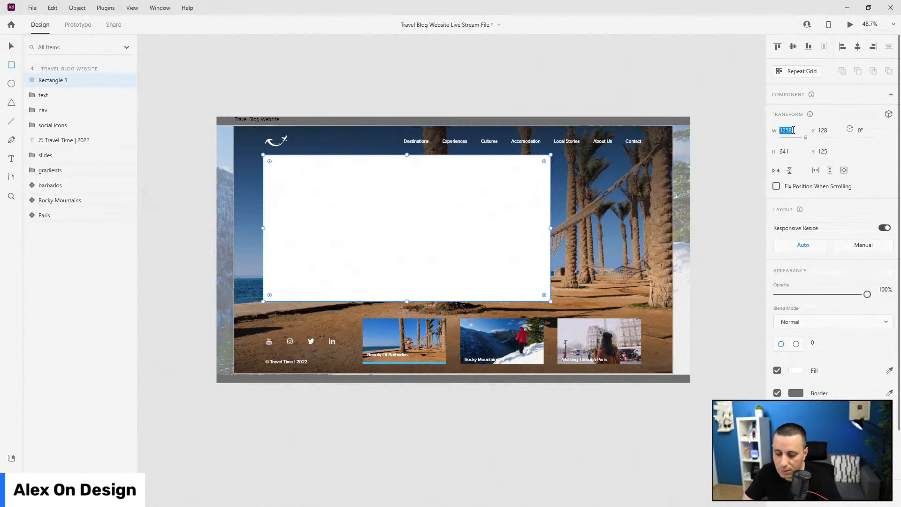
pyautogui.write('1920')
pyautogui.press('Tab')
pyautogui.write('1080')
pyautogui.press('Return')
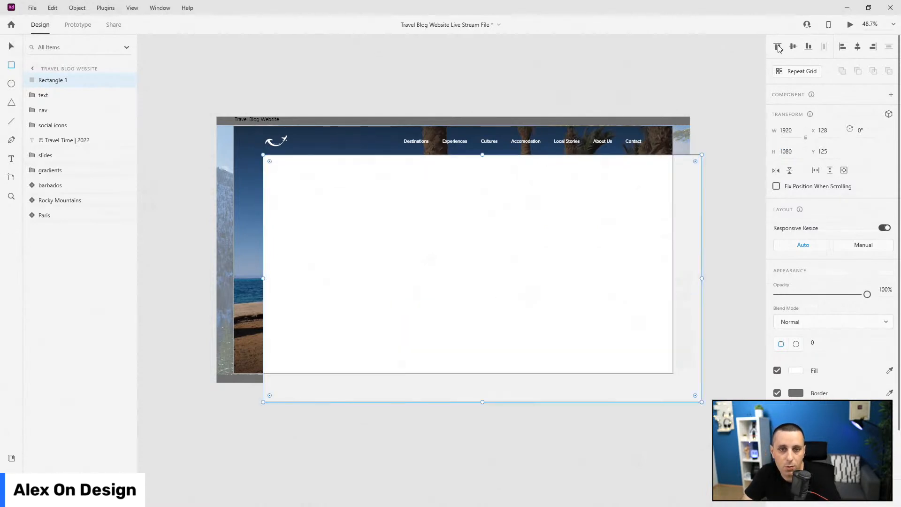
# Step: Align the rectangle to the artboard's top-left corner and remove its border
pyautogui.click(777, 46)
pyautogui.click(843, 46)
pyautogui.click(777, 393)
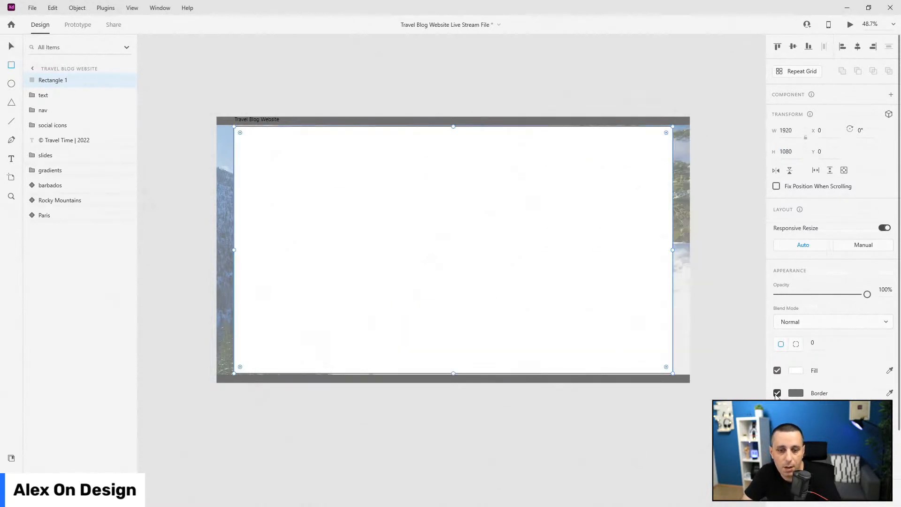
# Step: Duplicate the rectangle twice and rename all three rectangles as mask
pyautogui.hotkey('ctrl', 'd')
pyautogui.hotkey('ctrl', 'd')
pyautogui.doubleClick(52, 80)
pyautogui.write('mask')
pyautogui.press('Return')
pyautogui.doubleClick(56, 95)
pyautogui.write('mask')
pyautogui.press('Return')
pyautogui.doubleClick(52, 111)
pyautogui.write('mask')
pyautogui.press('Return')
# Step: Reorder the layers so that one mask sits directly above each of the Paris, Rocky Mountains and barbados components
pyautogui.moveTo(54, 110); pyautogui.dragTo(57, 237)
pyautogui.moveTo(58, 96); pyautogui.dragTo(59, 207)
pyautogui.moveTo(64, 82); pyautogui.dragTo(58, 178)
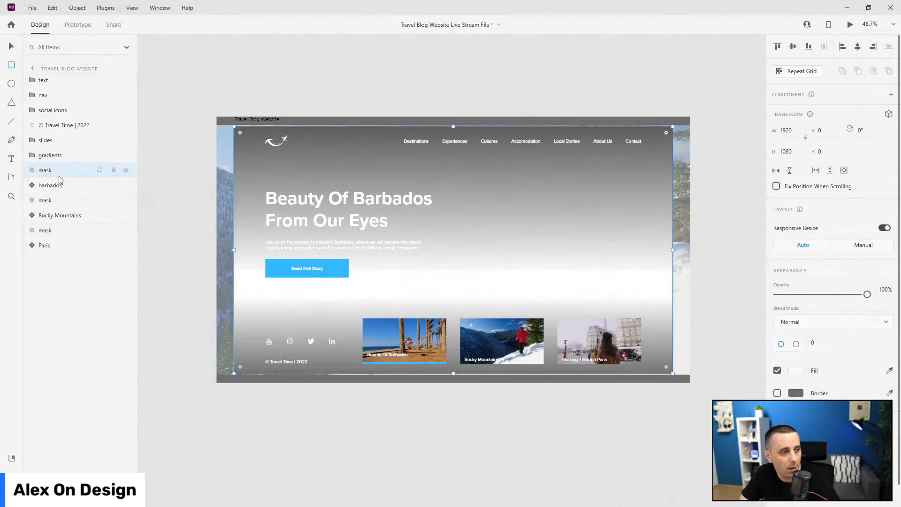
# Step: Widen the mask above the barbados component symmetrically on both sides to a width of 2048
pyautogui.keyDown('shift'); pyautogui.click(59, 185); pyautogui.keyUp('shift')
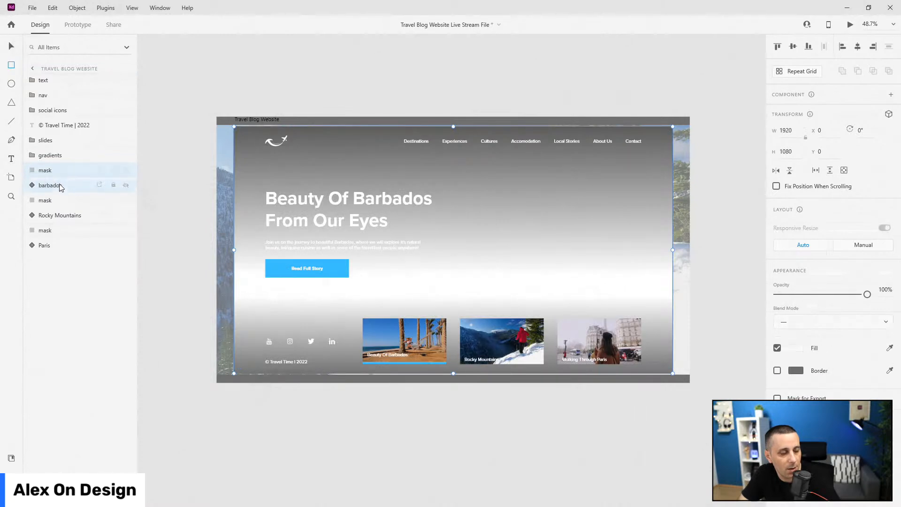
pyautogui.click(82, 169)
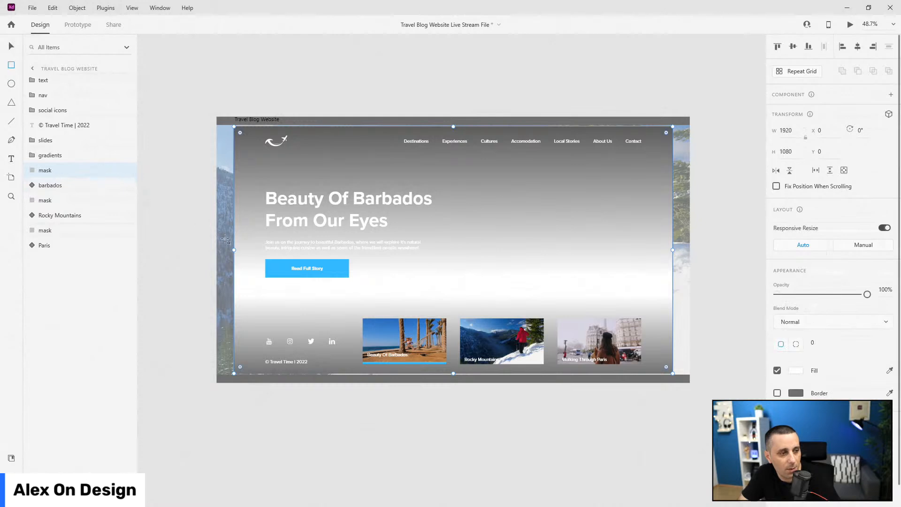
pyautogui.moveTo(233, 250); pyautogui.dragTo(220, 249)
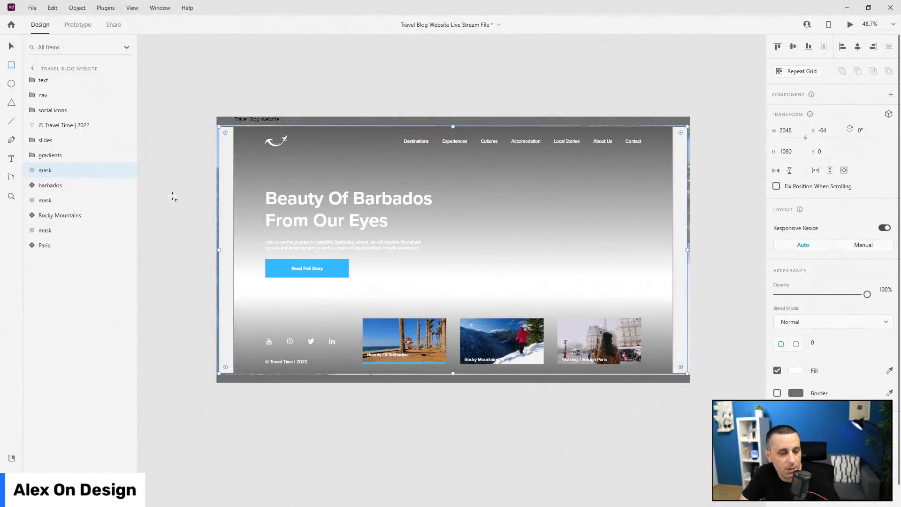
# Step: Set the width of the masks above the Rocky Mountains and Paris components to 2048
pyautogui.click(64, 200)
pyautogui.click(793, 131)
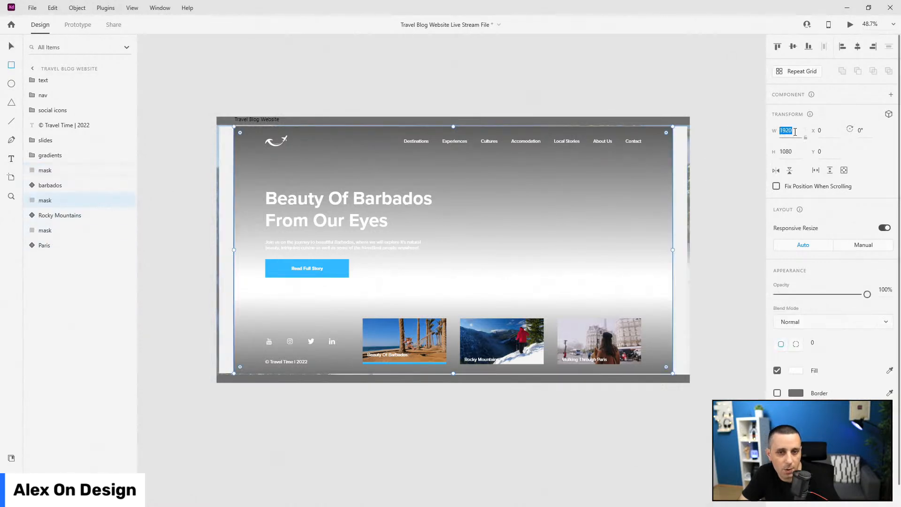
pyautogui.write('2048')
pyautogui.press('Return')
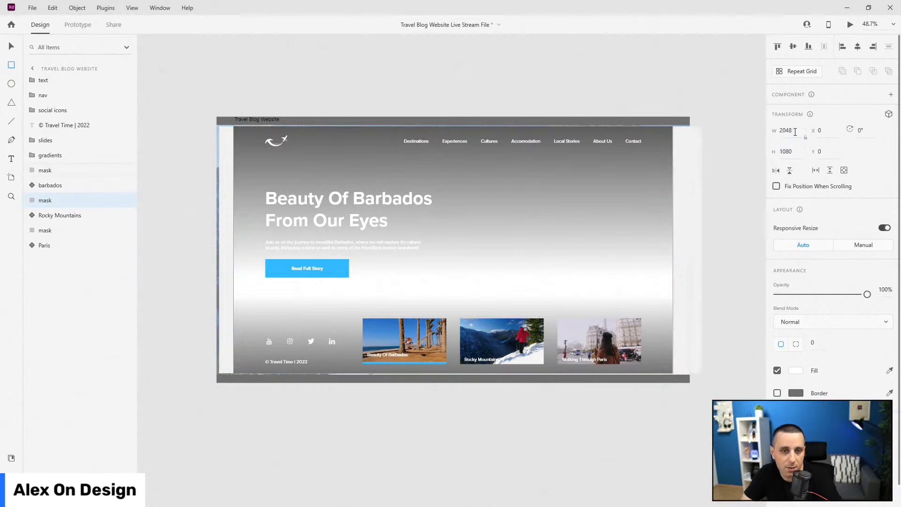
pyautogui.click(50, 230)
pyautogui.click(795, 131)
pyautogui.write('2048')
pyautogui.press('Return')
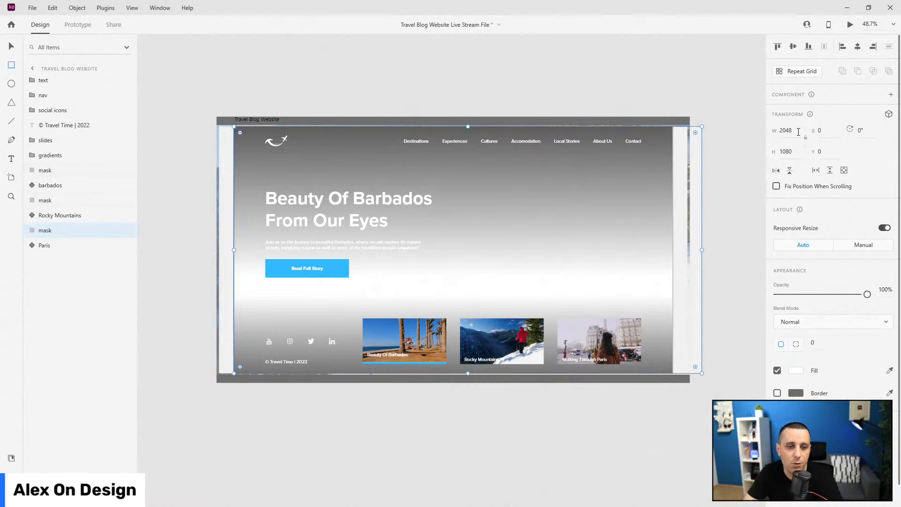
# Step: Try narrowing the mask above the barbados component to a strip 35 wide
pyautogui.click(59, 170)
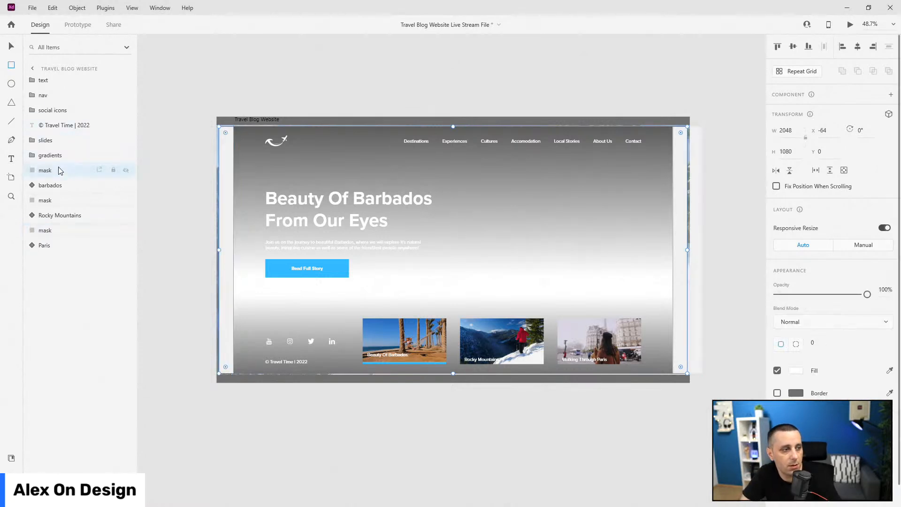
pyautogui.click(11, 46)
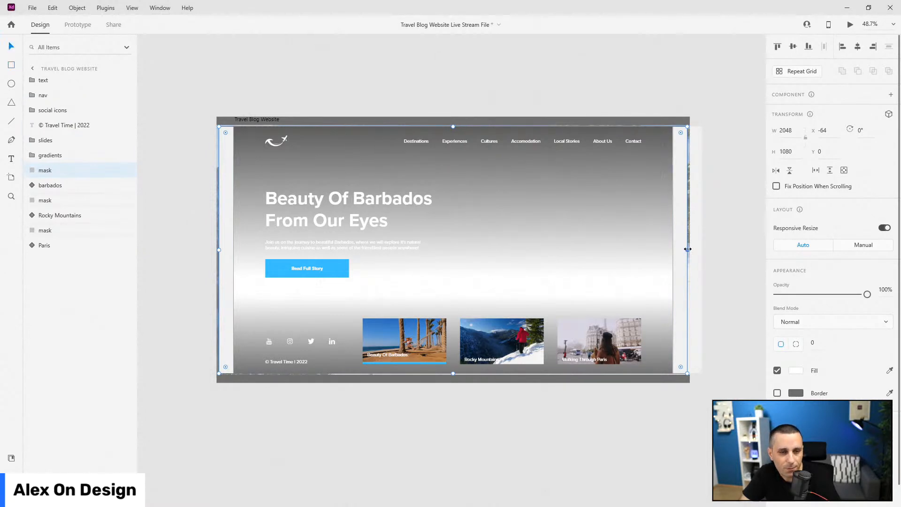
pyautogui.moveTo(688, 249); pyautogui.dragTo(228, 243)
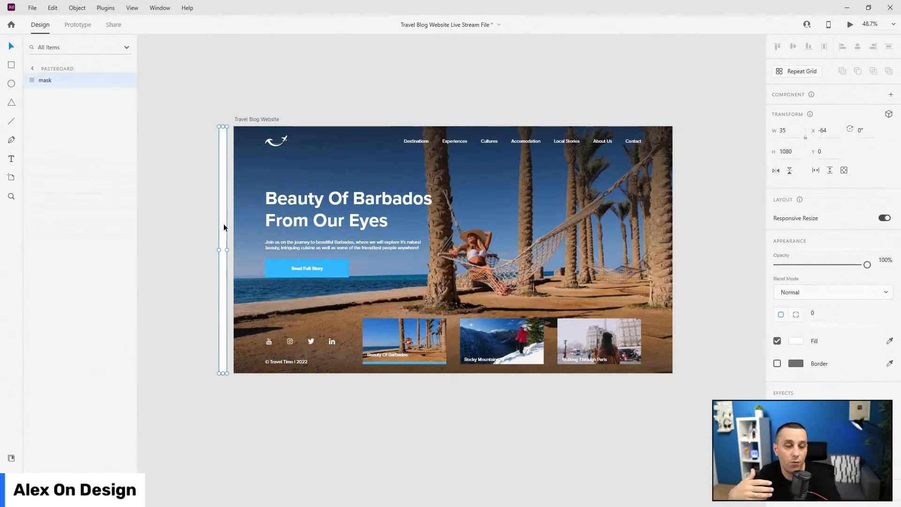
pyautogui.hotkey('ctrl', 'z')
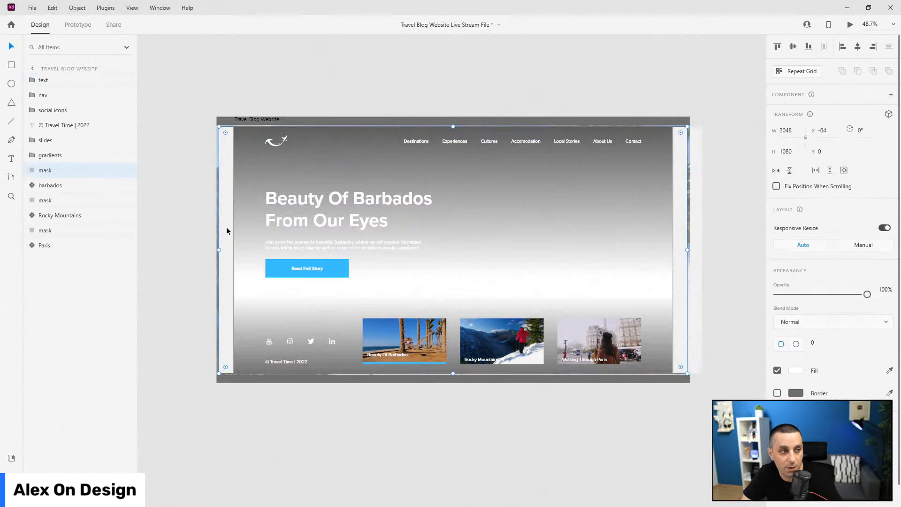
# Step: Mask the barbados component with the rectangle directly above it and rename the mask group barbados
pyautogui.keyDown('shift'); pyautogui.click(58, 184); pyautogui.keyUp('shift')
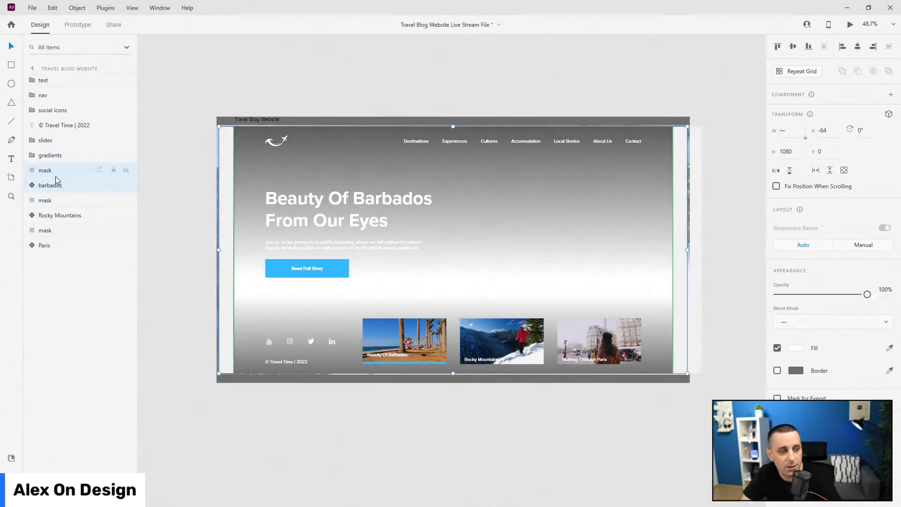
pyautogui.hotkey('ctrl', 'shift', 'm')
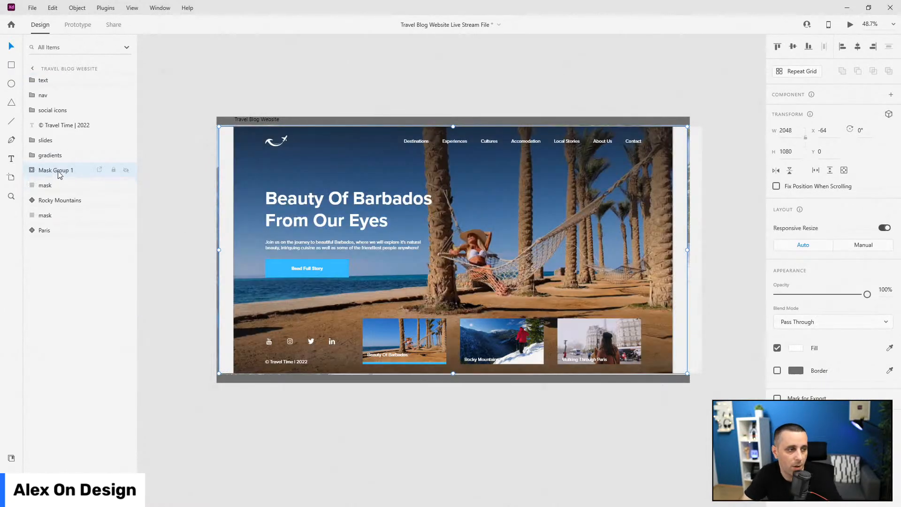
pyautogui.doubleClick(57, 171)
pyautogui.write('barbados')
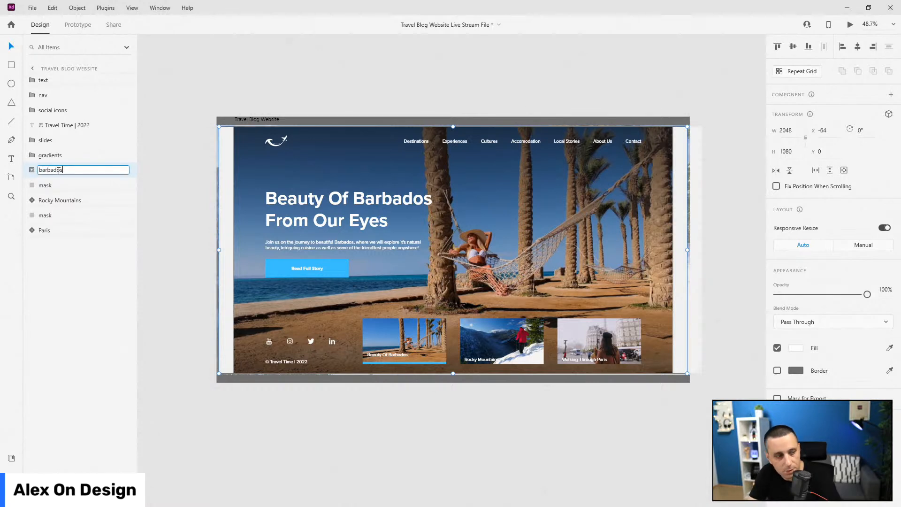
pyautogui.press('Return')
# Step: Mask the Rocky Mountains component with the rectangle directly above it and rename the mask group rocky mountains
pyautogui.click(61, 186)
pyautogui.keyDown('shift'); pyautogui.click(64, 202); pyautogui.keyUp('shift')
pyautogui.hotkey('ctrl', 'shift', 'm')
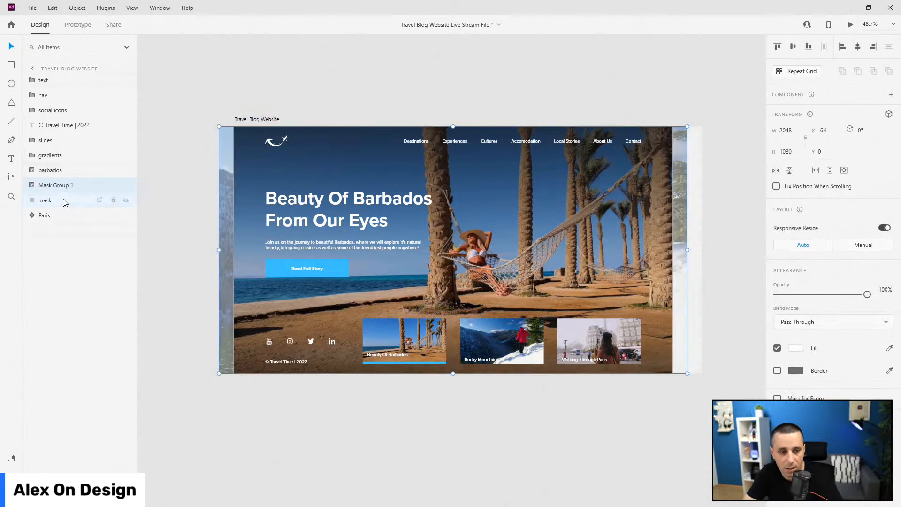
pyautogui.doubleClick(60, 186)
pyautogui.write('rocky mountains')
pyautogui.press('Return')
# Step: Mask the Paris component with its rectangle and rename the mask group paris
pyautogui.click(58, 201)
pyautogui.keyDown('shift'); pyautogui.click(55, 214); pyautogui.keyUp('shift')
pyautogui.hotkey('ctrl', 'm')
pyautogui.doubleClick(47, 200)
pyautogui.write('paparis')
pyautogui.press('Return')
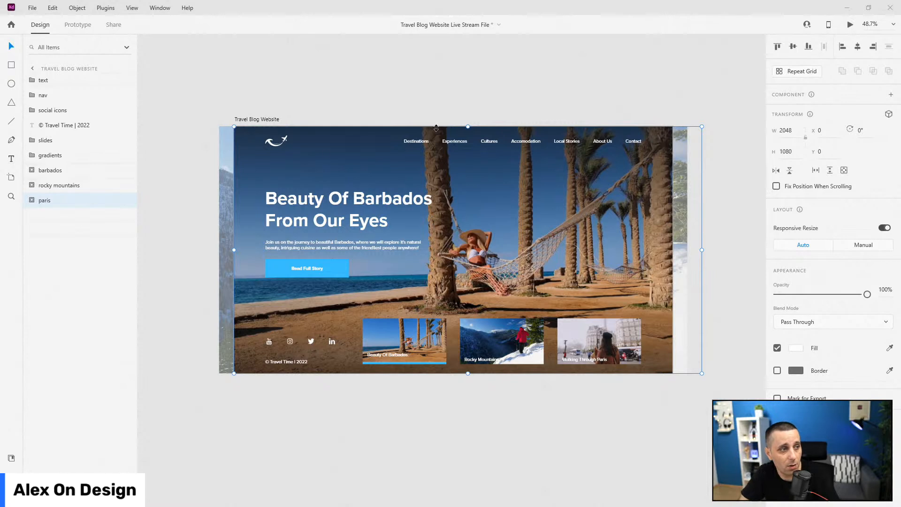
# Step: Move the nav group above the text group and check the contents of the layers below it, down to gradients
pyautogui.moveTo(43, 96); pyautogui.dragTo(64, 81)
pyautogui.click(57, 93)
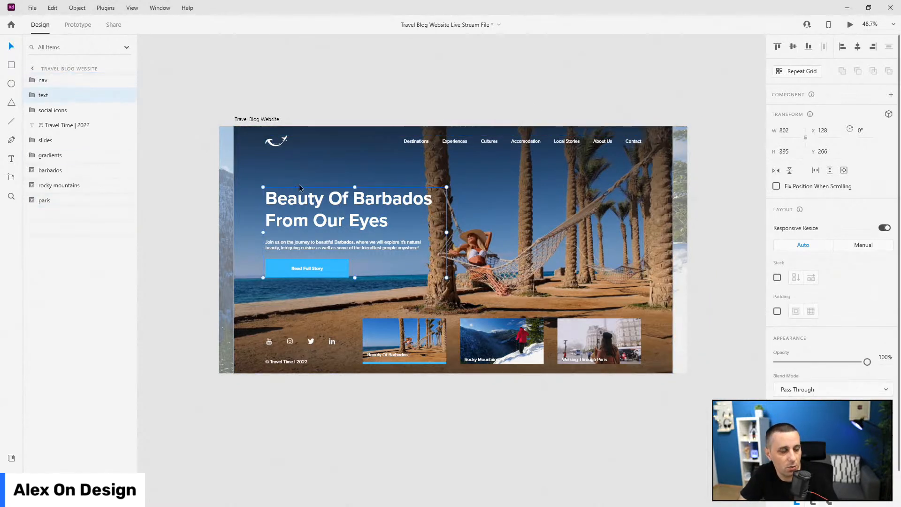
pyautogui.click(52, 111)
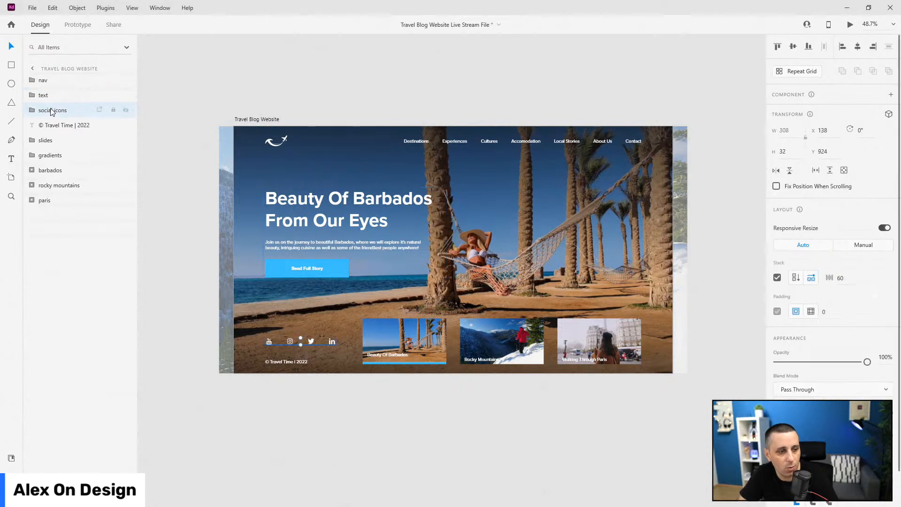
pyautogui.click(54, 125)
pyautogui.click(51, 140)
pyautogui.click(54, 156)
# Step: Group all layers from nav down to paris, name the group travel blog website and collapse it
pyautogui.click(65, 203)
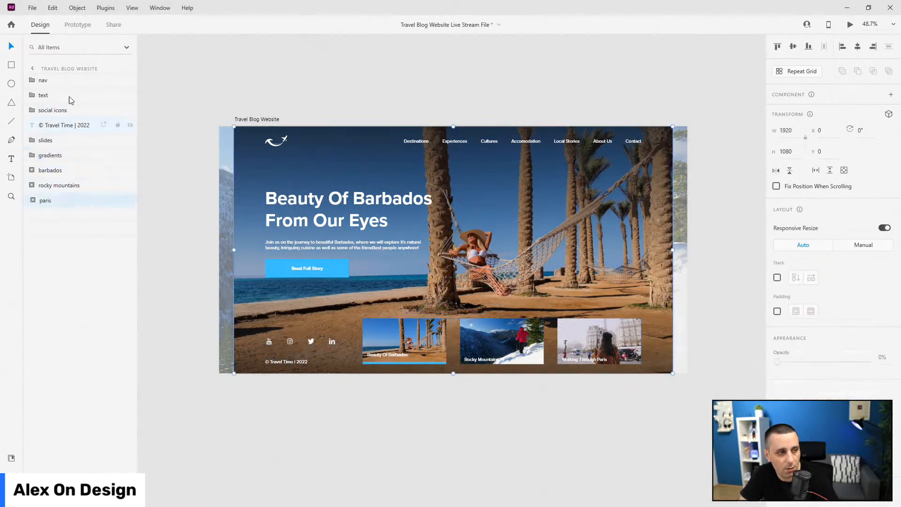
pyautogui.keyDown('shift'); pyautogui.click(68, 85); pyautogui.keyUp('shift')
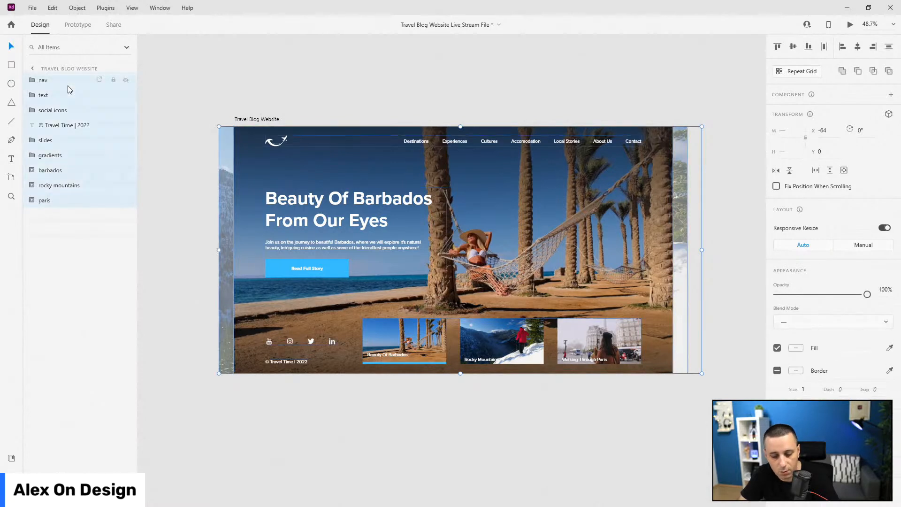
pyautogui.hotkey('ctrl', 'g')
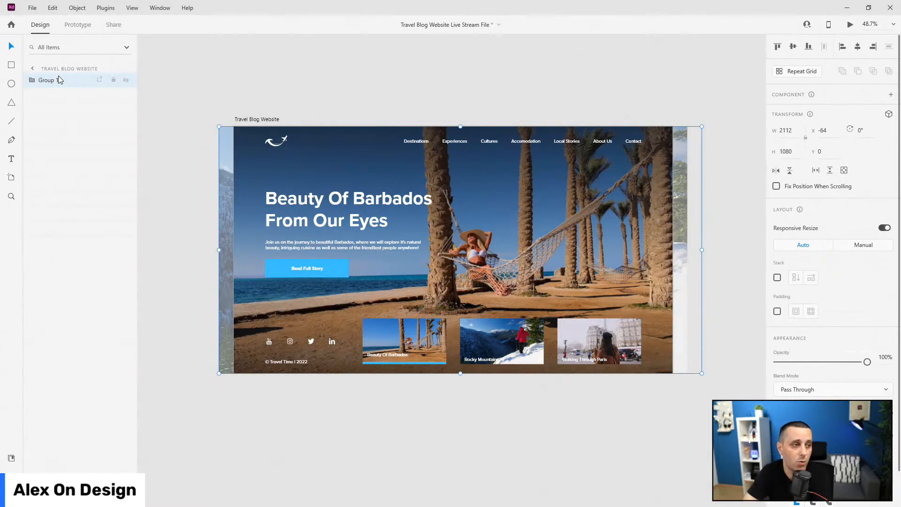
pyautogui.doubleClick(50, 85)
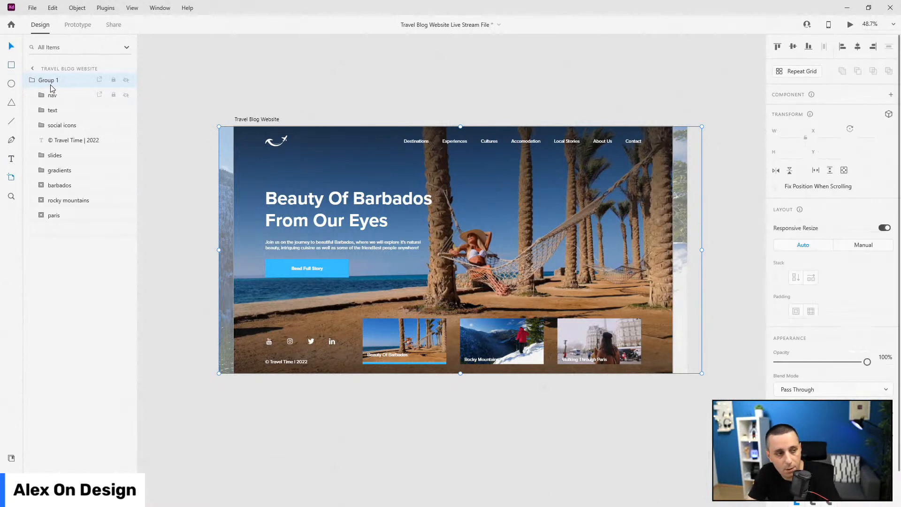
pyautogui.doubleClick(45, 81)
pyautogui.write('hravel blog websi...')
pyautogui.press('Return')
pyautogui.click(32, 81)
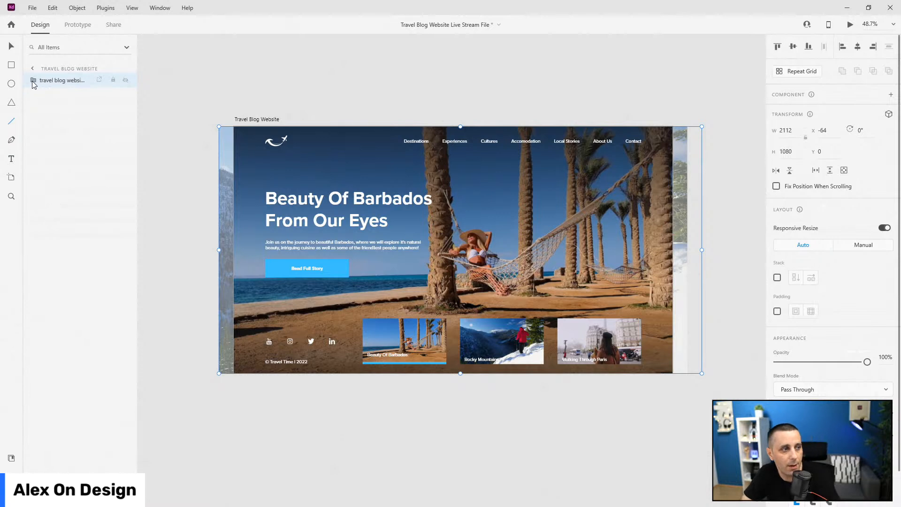
# Step: Turn the travel blog website group into a component and add a new state named rocky mountains
pyautogui.hotkey('ctrl', 'k')
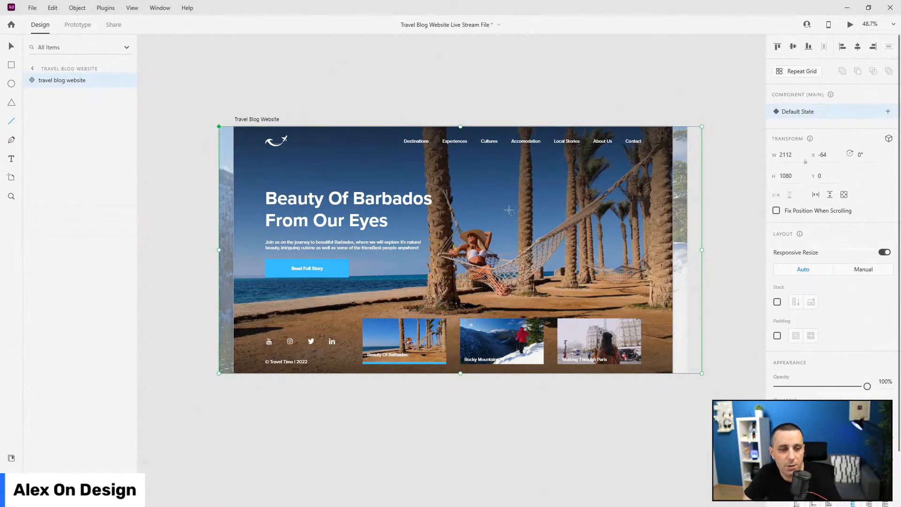
pyautogui.click(18, 47)
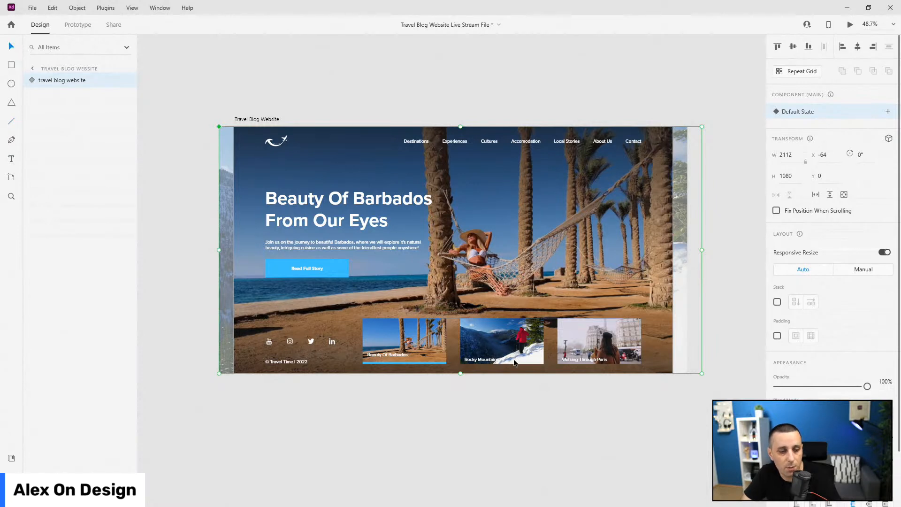
pyautogui.click(888, 112)
pyautogui.click(839, 115)
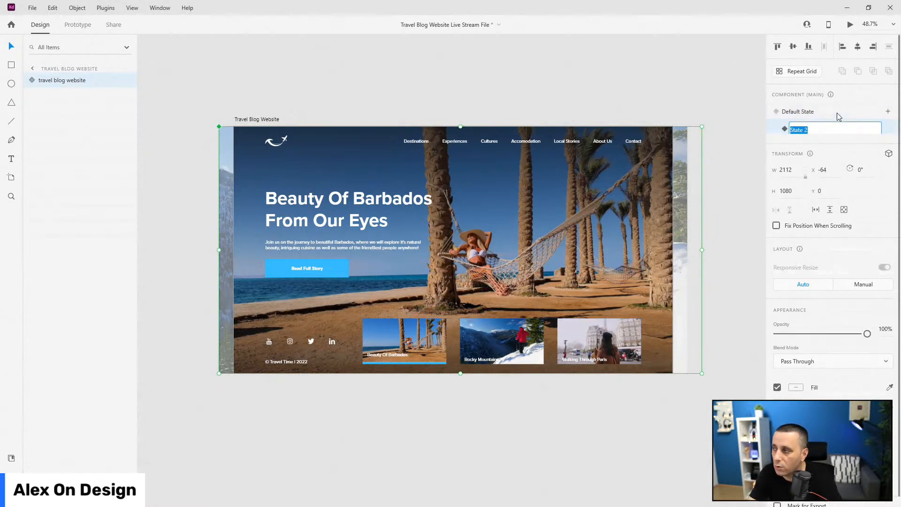
pyautogui.press('Return')
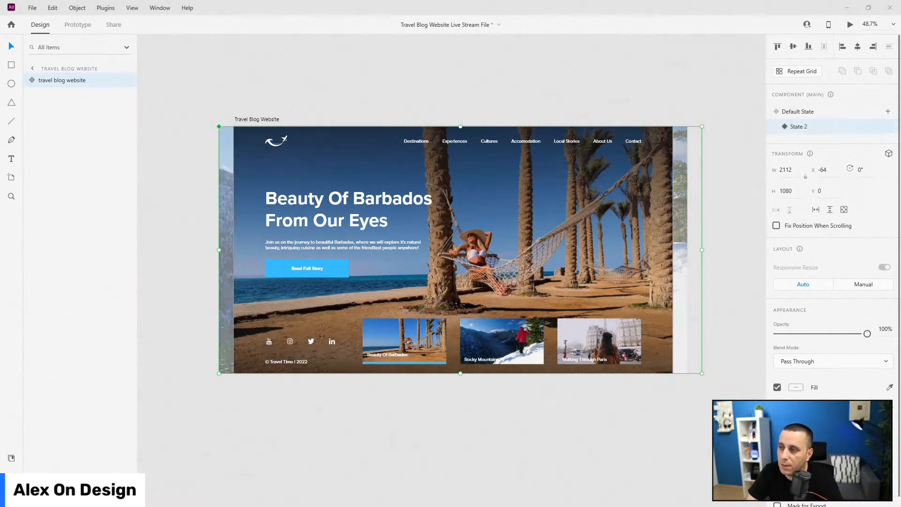
pyautogui.doubleClick(800, 130)
pyautogui.write('r')
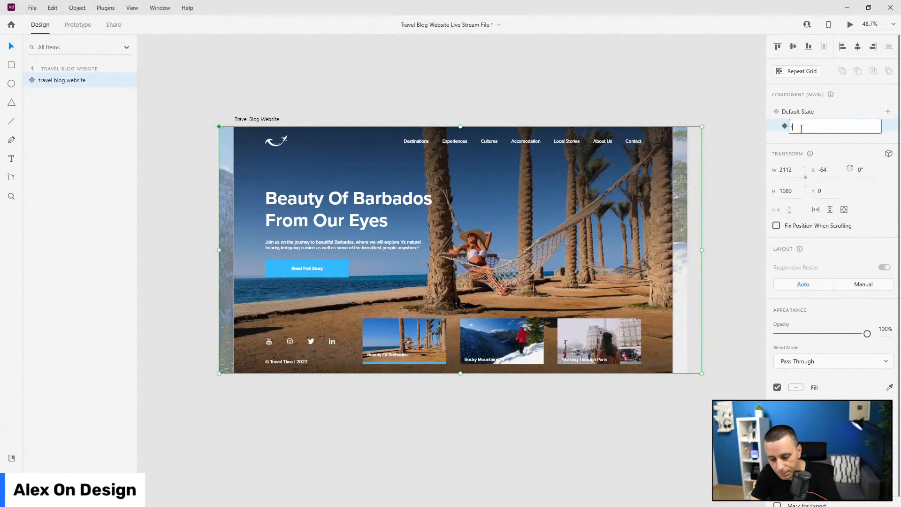
pyautogui.write('ocky mountai')
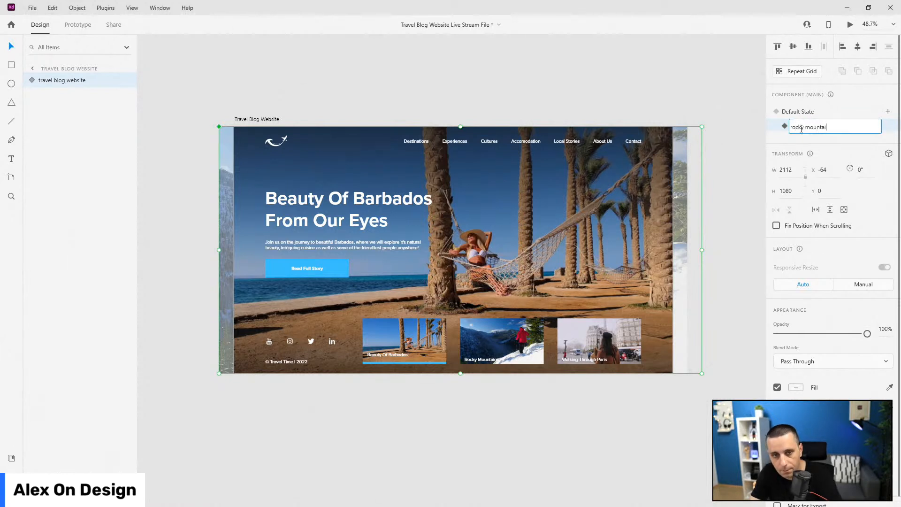
pyautogui.write('ns')
pyautogui.press('Return')
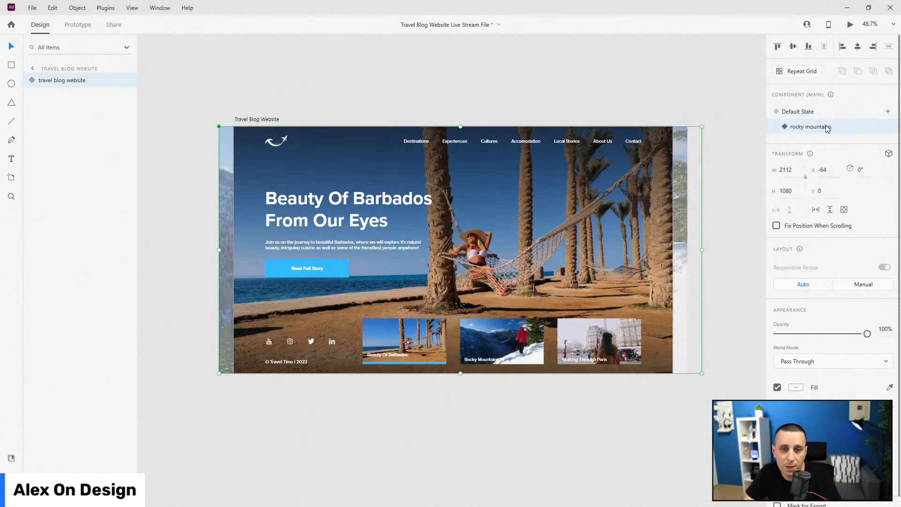
# Step: Add another state named paris to the travel blog website component and return to the Default State
pyautogui.click(888, 111)
pyautogui.click(853, 118)
pyautogui.write('paris')
pyautogui.press('Return')
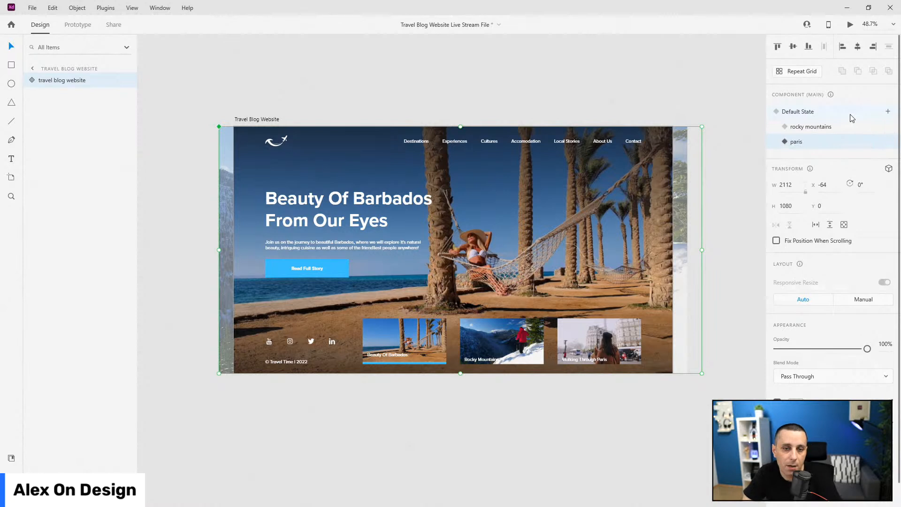
pyautogui.click(852, 117)
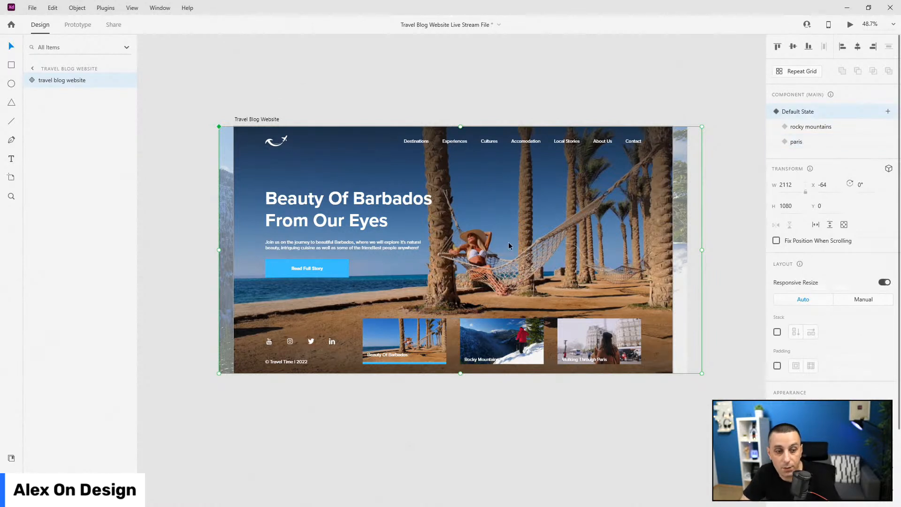
# Step: In the rocky mountains state, move the text 3 group with the Paris story up to the position of the Rocky Mountains text
pyautogui.click(810, 127)
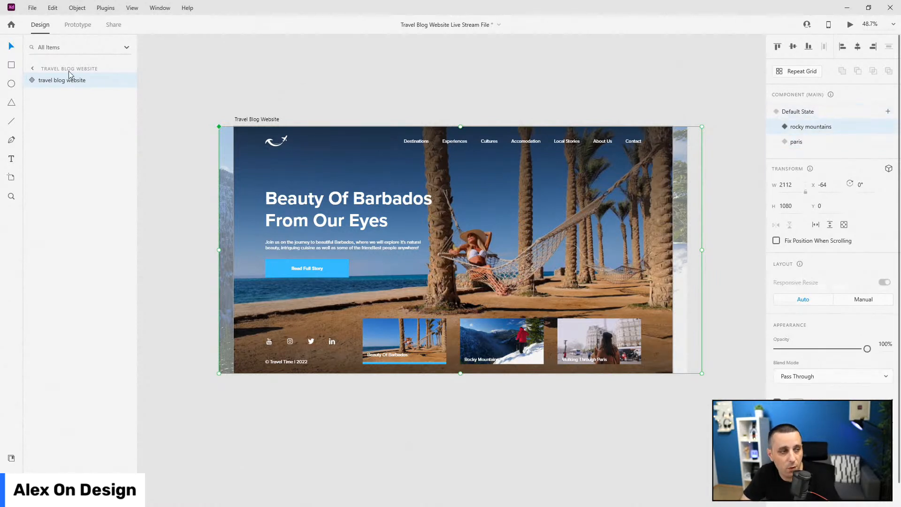
pyautogui.doubleClick(361, 199)
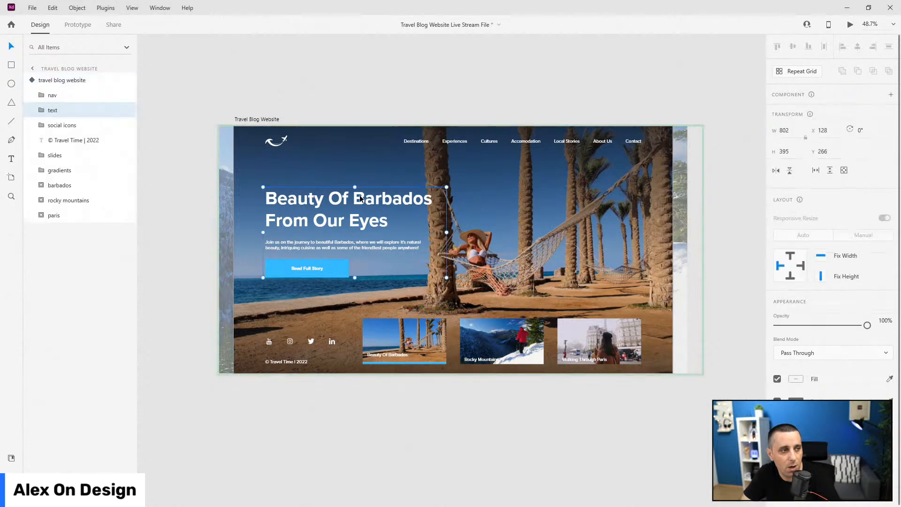
pyautogui.click(43, 110)
pyautogui.click(50, 125)
pyautogui.click(63, 125)
pyautogui.scroll(3, 289, 210)
pyautogui.scroll(2, 241, 213)
pyautogui.click(72, 185)
pyautogui.scroll(-1, 449, 297)
pyautogui.scroll(-2, 449, 297)
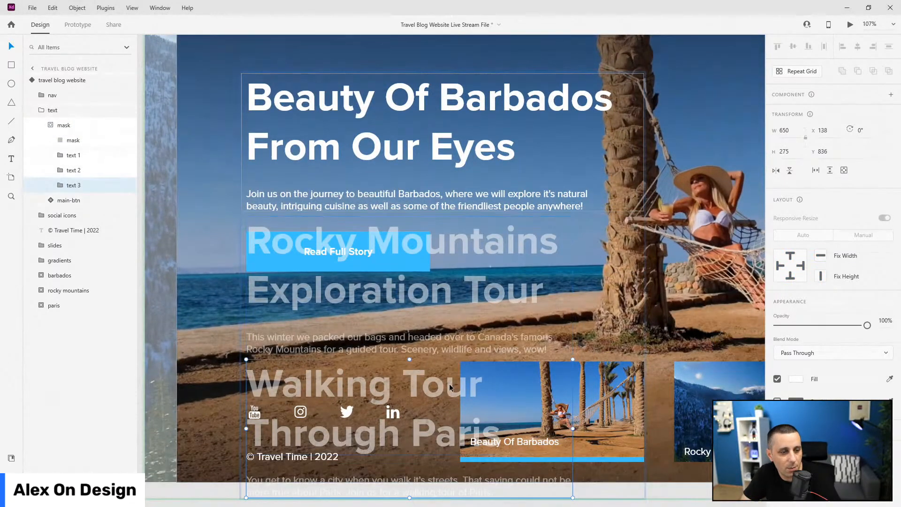
pyautogui.moveTo(449, 384); pyautogui.dragTo(451, 237)
# Step: Move the text 2 group with the Rocky Mountains story up to Y 266, in the headline position
pyautogui.hotkey('shift', 'Up')
pyautogui.hotkey('shift', 'Up')
pyautogui.hotkey('shift', 'Up')
pyautogui.hotkey('shift', 'Up')
pyautogui.hotkey('shift', 'Up')
pyautogui.hotkey('shift', 'Up')
pyautogui.hotkey('shift', 'Up')
pyautogui.hotkey('shift', 'Up')
pyautogui.hotkey('shift', 'Up')
pyautogui.hotkey('shift', 'Up')
pyautogui.hotkey('shift', 'Up')
pyautogui.hotkey('shift', 'Up')
pyautogui.hotkey('shift', 'Up')
pyautogui.hotkey('shift', 'Up')
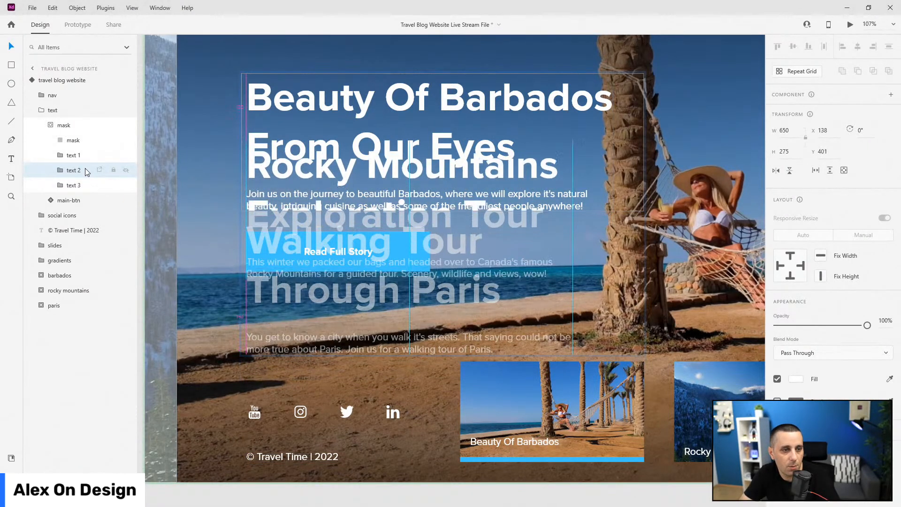
pyautogui.hotkey('shift', 'Up')
pyautogui.hotkey('shift', 'Up')
pyautogui.hotkey('shift', 'Up')
pyautogui.hotkey('shift', 'Up')
pyautogui.hotkey('shift', 'Up')
pyautogui.hotkey('shift', 'Up')
pyautogui.hotkey('shift', 'Up')
pyautogui.hotkey('shift', 'Up')
pyautogui.hotkey('shift', 'Up')
pyautogui.hotkey('shift', 'Up')
pyautogui.hotkey('shift', 'Up')
pyautogui.hotkey('shift', 'Up')
pyautogui.hotkey('shift', 'Up')
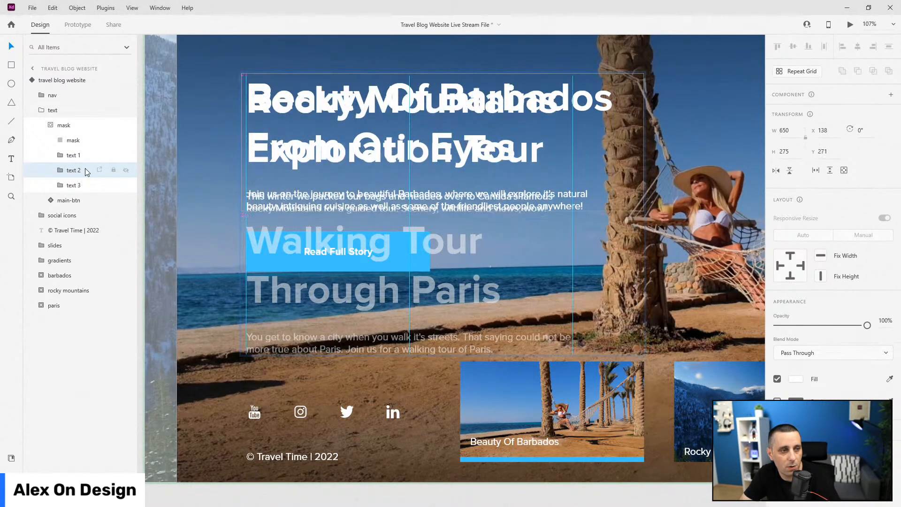
pyautogui.press('Up')
pyautogui.press('Up')
pyautogui.press('Up')
pyautogui.press('Up')
pyautogui.press('Up')
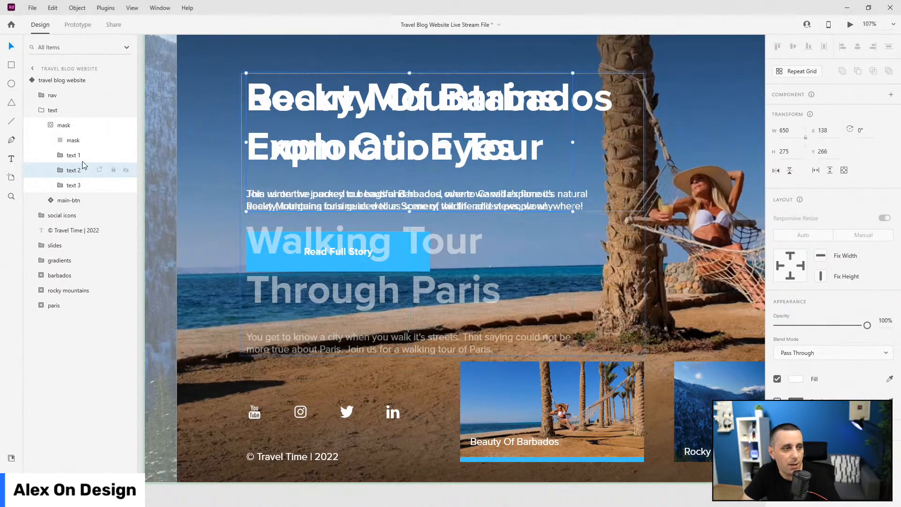
# Step: Move the text 1 group with the Barbados story up out of the text mask, to Y -19
pyautogui.click(79, 156)
pyautogui.hotkey('shift', 'Up')
pyautogui.hotkey('shift', 'Up')
pyautogui.hotkey('shift', 'Up')
pyautogui.hotkey('shift', 'Up')
pyautogui.hotkey('shift', 'Up')
pyautogui.hotkey('shift', 'Up')
pyautogui.hotkey('shift', 'Up')
pyautogui.hotkey('shift', 'Up')
pyautogui.hotkey('shift', 'Up')
pyautogui.hotkey('shift', 'Up')
pyautogui.hotkey('shift', 'Up')
pyautogui.hotkey('shift', 'Up')
pyautogui.hotkey('shift', 'Up')
pyautogui.hotkey('shift', 'Up')
pyautogui.hotkey('shift', 'Up')
pyautogui.hotkey('shift', 'Up')
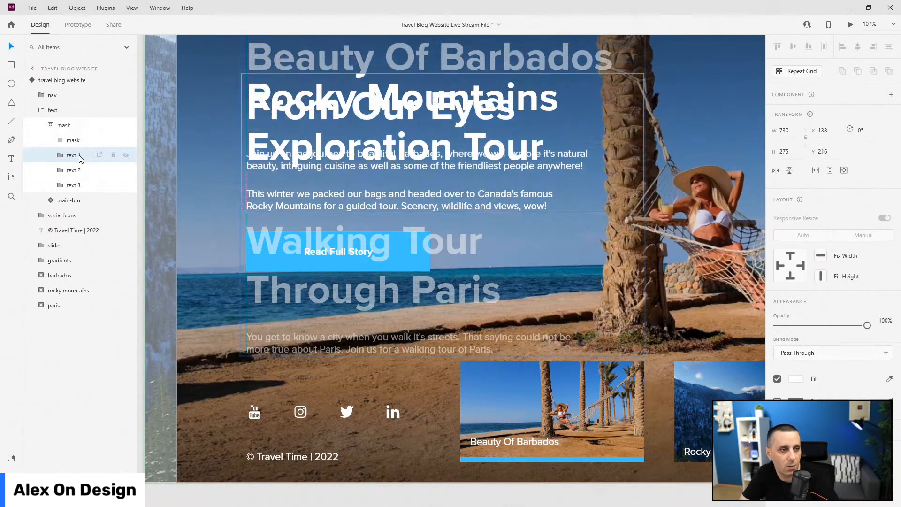
pyautogui.hotkey('shift', 'Up')
pyautogui.hotkey('shift', 'Up')
pyautogui.hotkey('shift', 'Up')
pyautogui.hotkey('shift', 'Up')
pyautogui.hotkey('shift', 'Up')
pyautogui.hotkey('shift', 'Up')
pyautogui.hotkey('shift', 'Up')
pyautogui.hotkey('shift', 'Up')
pyautogui.hotkey('shift', 'Up')
pyautogui.hotkey('shift', 'Up')
pyautogui.hotkey('shift', 'Up')
pyautogui.hotkey('shift', 'Up')
pyautogui.hotkey('shift', 'Up')
pyautogui.hotkey('shift', 'Up')
pyautogui.hotkey('shift', 'Up')
pyautogui.hotkey('shift', 'Up')
pyautogui.hotkey('shift', 'Up')
pyautogui.hotkey('shift', 'Up')
pyautogui.hotkey('shift', 'Up')
pyautogui.hotkey('shift', 'Up')
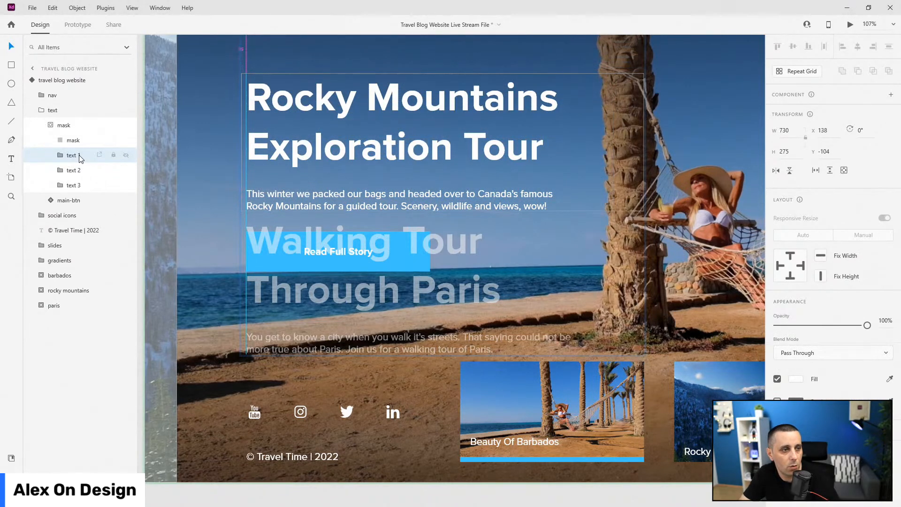
pyautogui.scroll(-3, 234, 199)
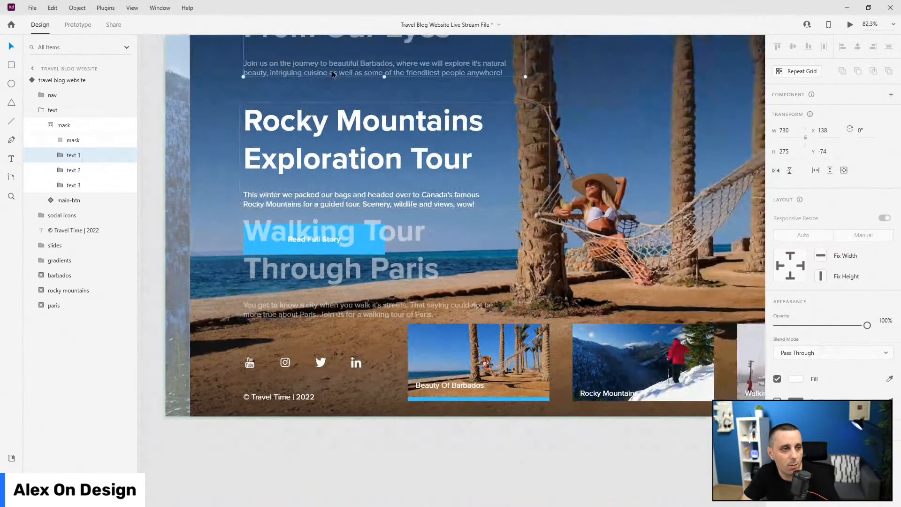
pyautogui.moveTo(334, 82); pyautogui.dragTo(334, 95)
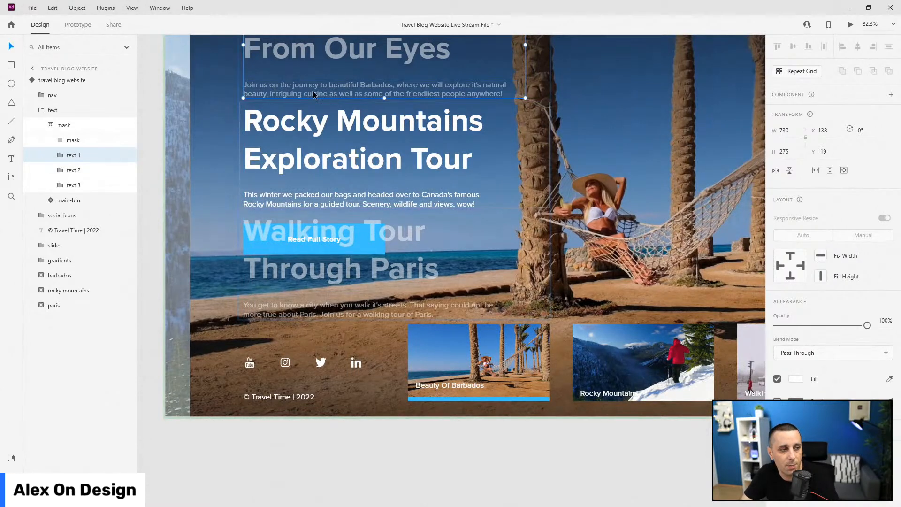
# Step: In slide 1, lower the Beauty Of Barbados label and set the blue indicator bar's opacity to 0%
pyautogui.click(54, 125)
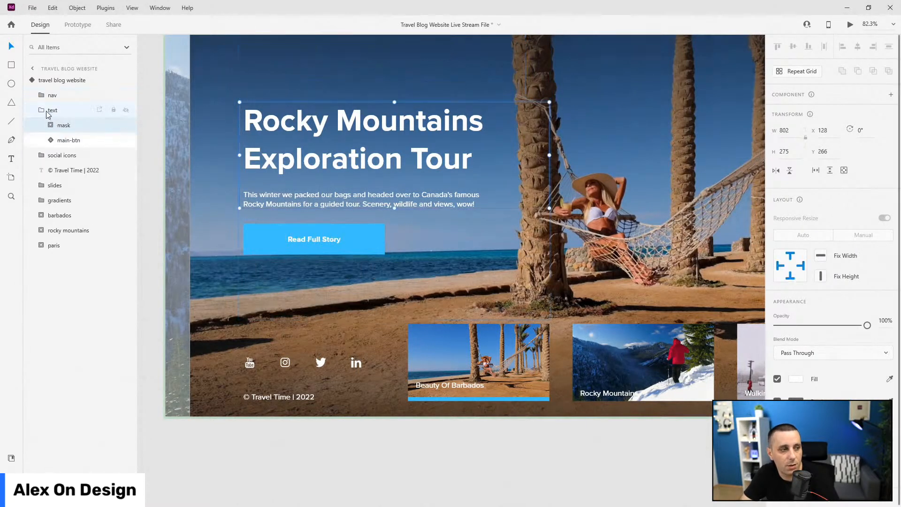
pyautogui.click(48, 113)
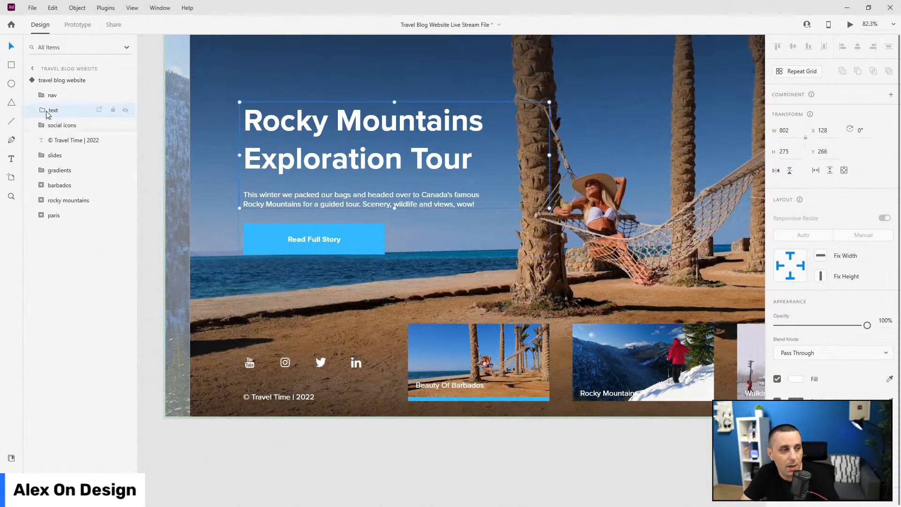
pyautogui.scroll(-3, 525, 431)
pyautogui.scroll(10, 407, 416)
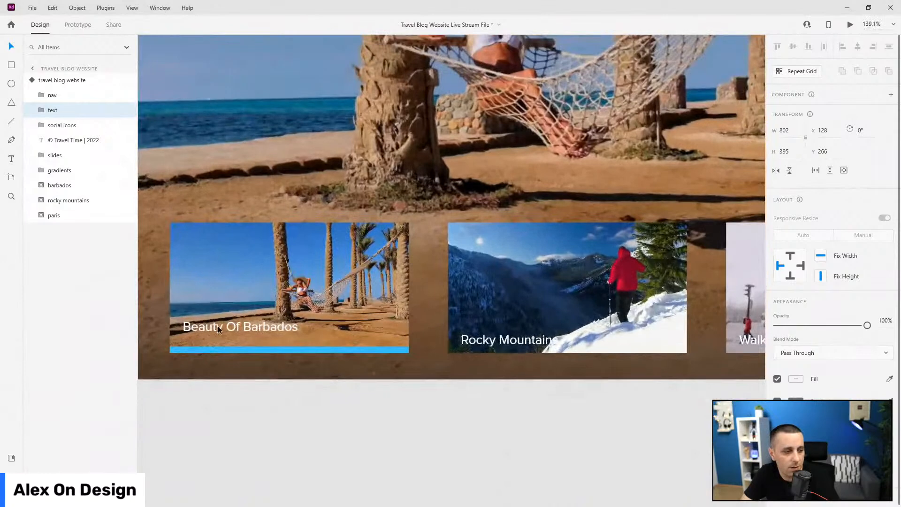
pyautogui.click(219, 329)
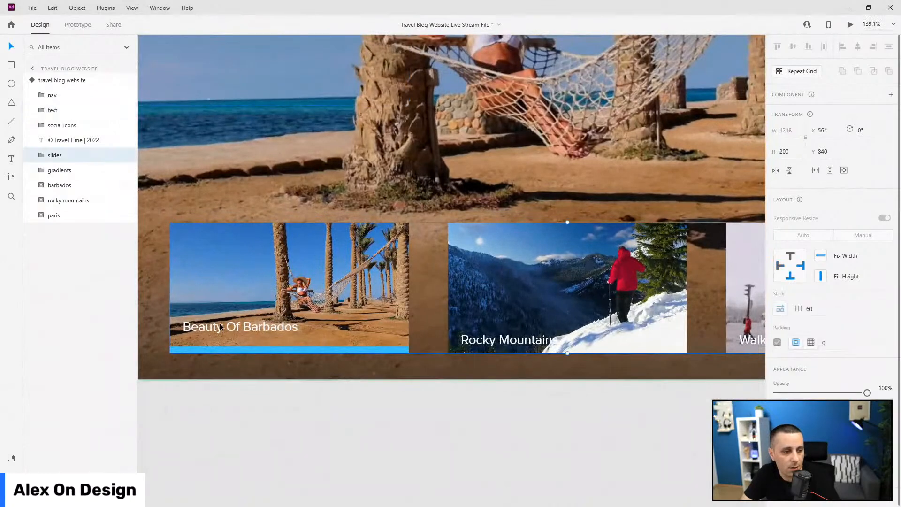
pyautogui.doubleClick(221, 327)
pyautogui.doubleClick(225, 324)
pyautogui.moveTo(258, 325); pyautogui.dragTo(258, 336)
pyautogui.click(261, 351)
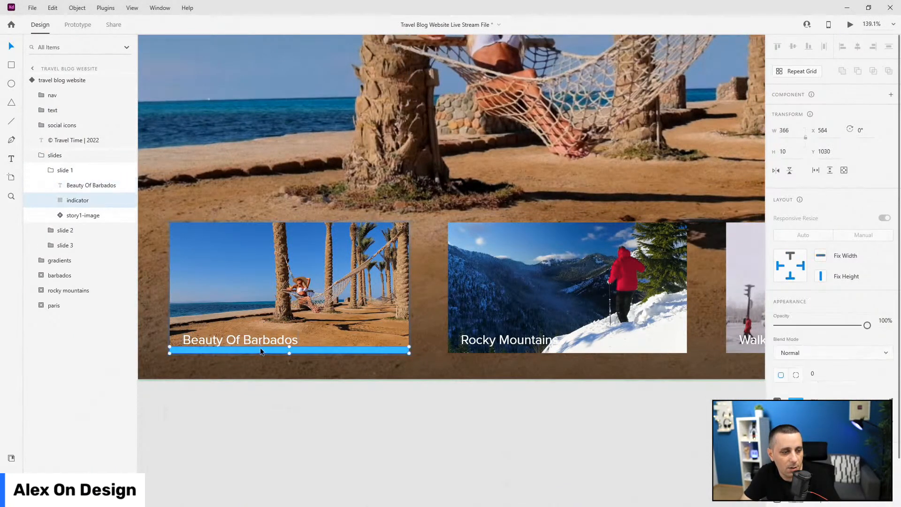
pyautogui.press('0')
pyautogui.press('0')
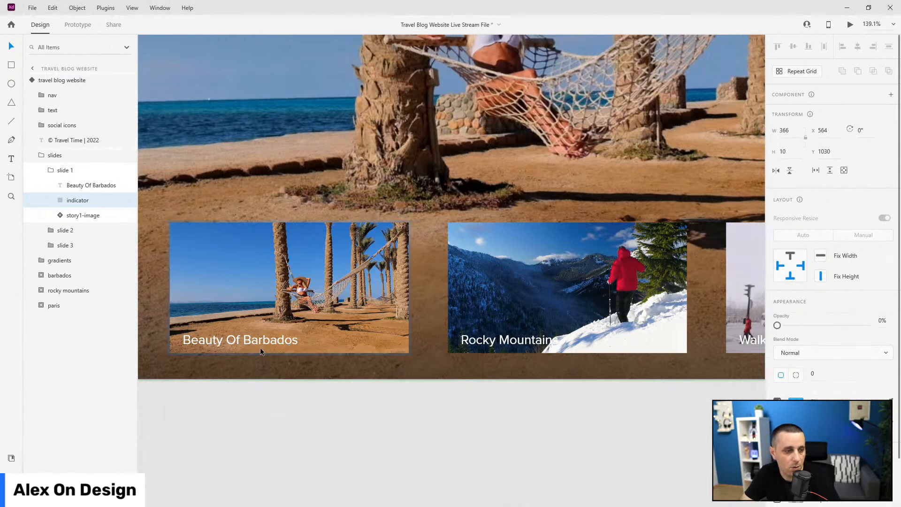
pyautogui.click(51, 171)
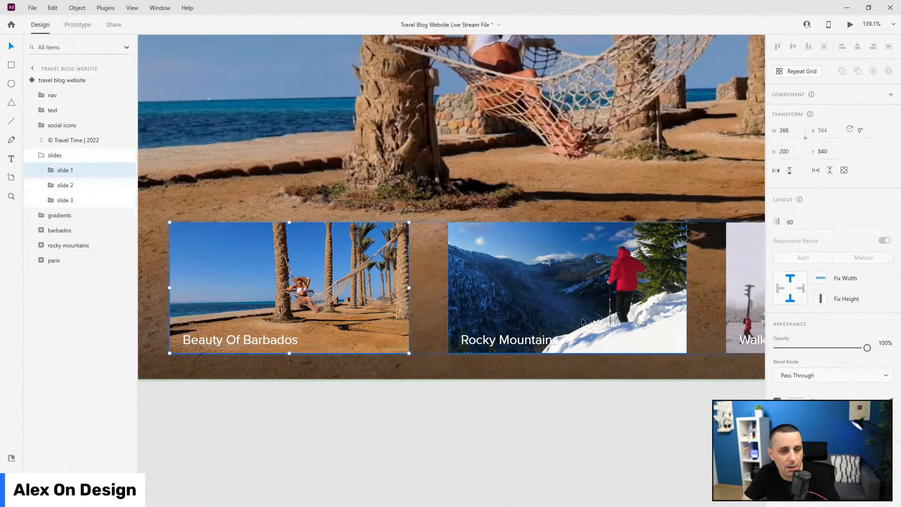
# Step: In slide 2, set the indicator bar's opacity to 100% and move the Rocky Mountains label up to Y 988
pyautogui.doubleClick(520, 335)
pyautogui.moveTo(531, 337); pyautogui.dragTo(531, 317)
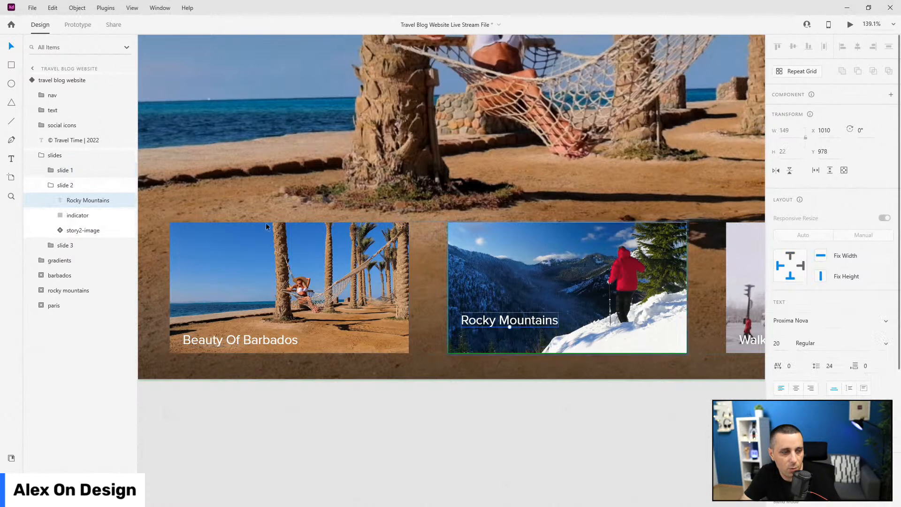
pyautogui.click(78, 215)
pyautogui.press('0')
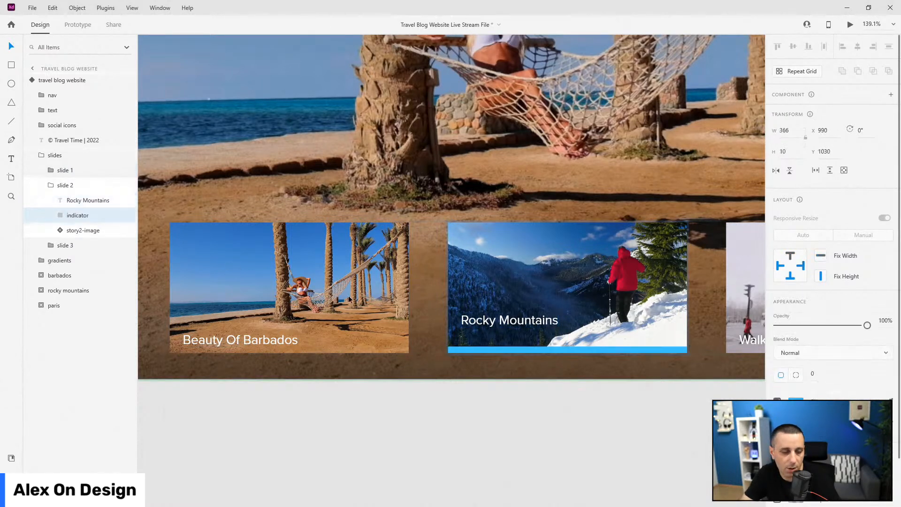
pyautogui.click(545, 326)
pyautogui.moveTo(527, 324); pyautogui.dragTo(529, 342)
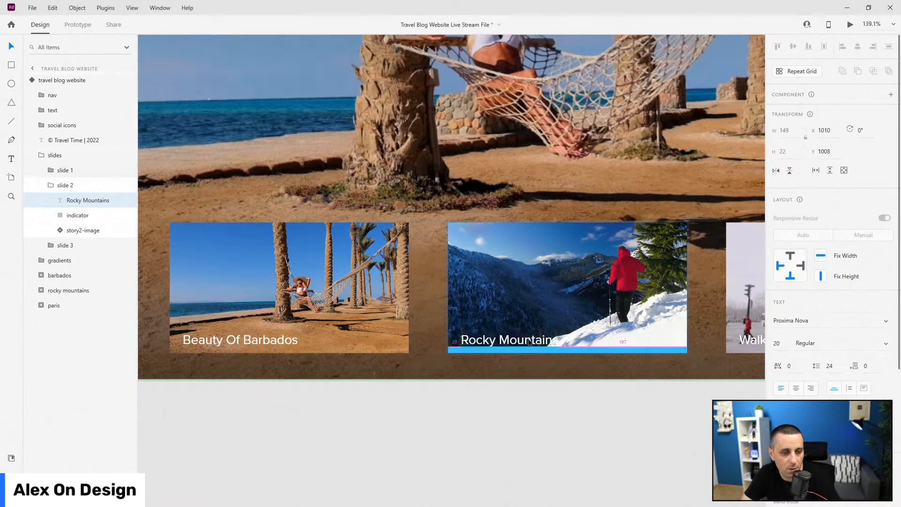
pyautogui.hotkey('shift', 'Up')
pyautogui.hotkey('shift', 'Up')
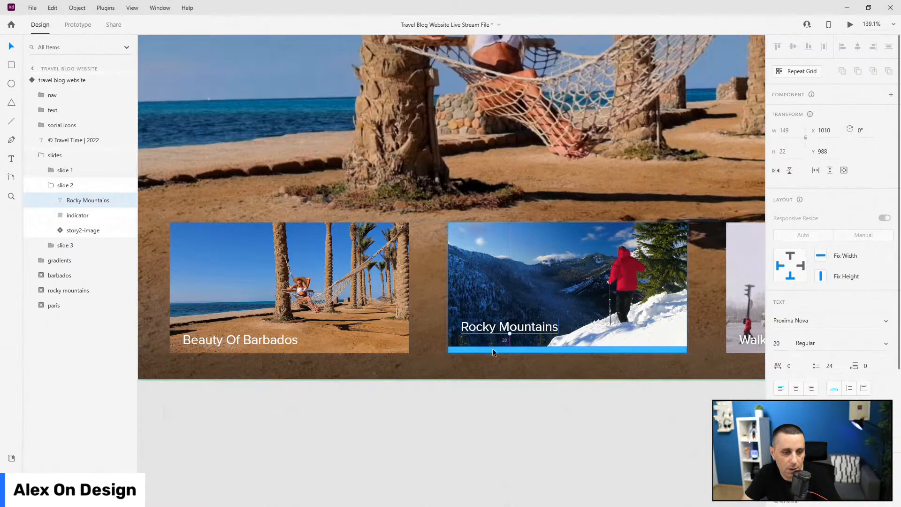
# Step: Check the Beauty Of Barbados label's position in slide 1 of the Default State
pyautogui.click(62, 80)
pyautogui.click(812, 117)
pyautogui.doubleClick(285, 327)
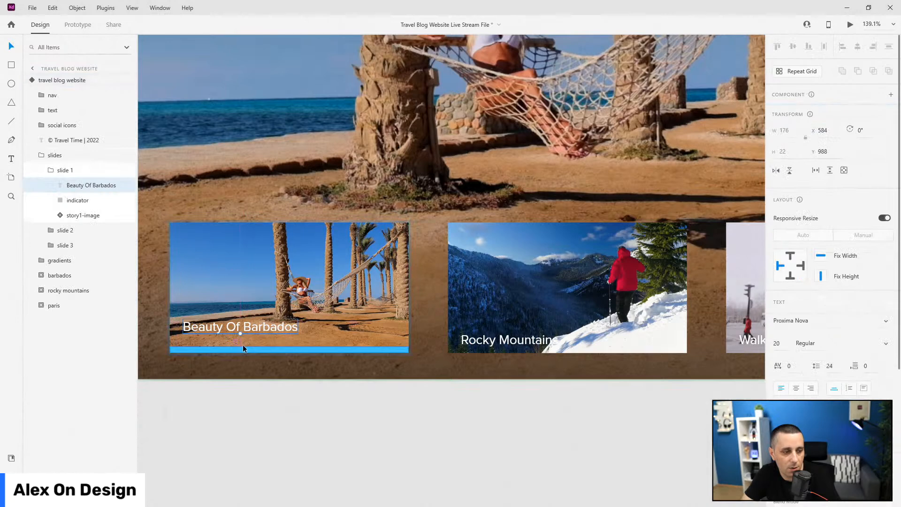
pyautogui.click(51, 170)
pyautogui.click(41, 156)
pyautogui.click(34, 81)
pyautogui.click(37, 81)
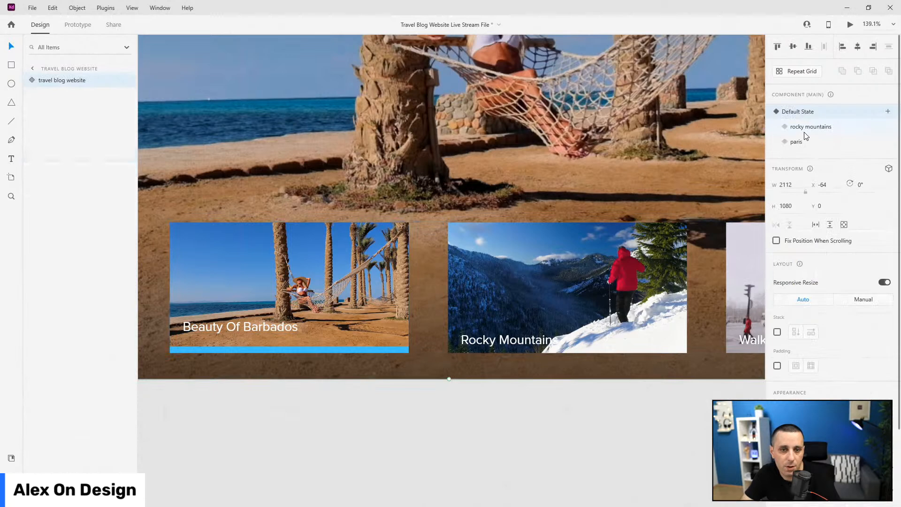
# Step: In the rocky mountains state, narrow the barbados mask from its right edge to about 46 px wide, outside the artboard
pyautogui.click(811, 126)
pyautogui.scroll(-3, 620, 190)
pyautogui.scroll(-5, 602, 218)
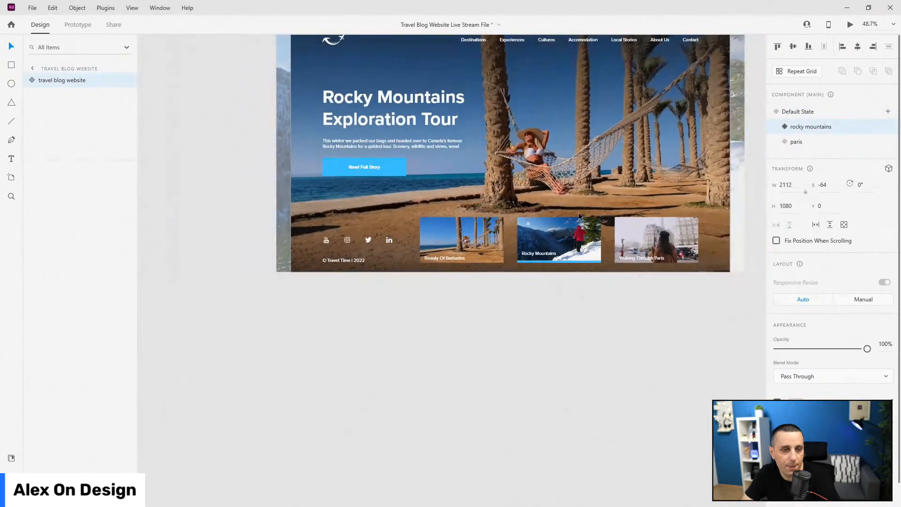
pyautogui.doubleClick(581, 204)
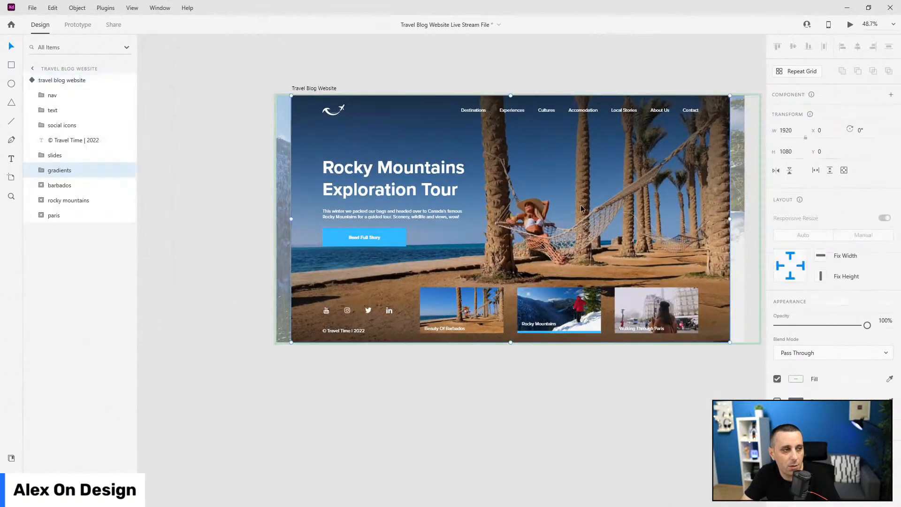
pyautogui.click(71, 80)
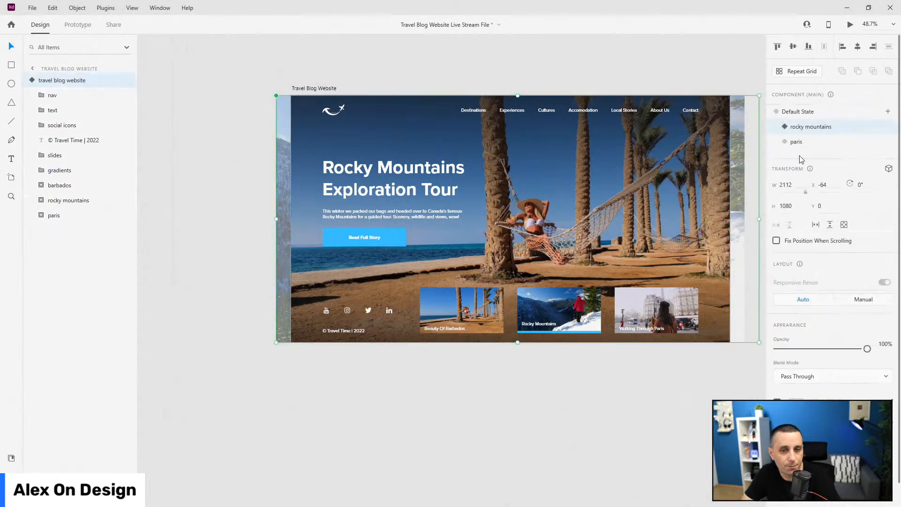
pyautogui.click(42, 188)
pyautogui.click(43, 189)
pyautogui.click(63, 200)
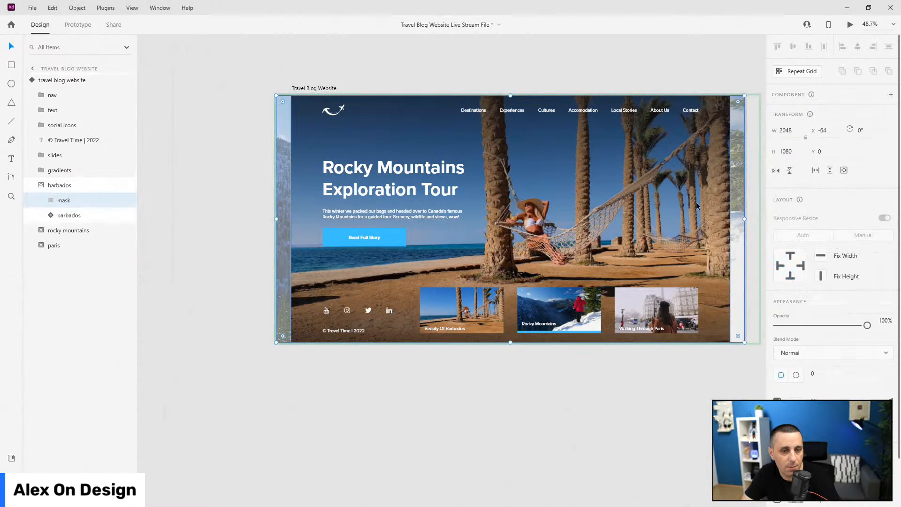
pyautogui.moveTo(747, 218); pyautogui.dragTo(290, 201)
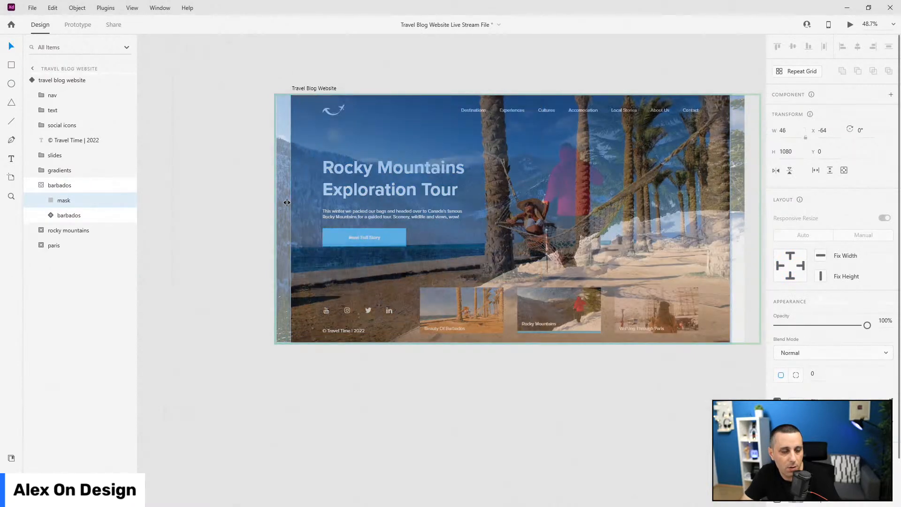
pyautogui.click(308, 398)
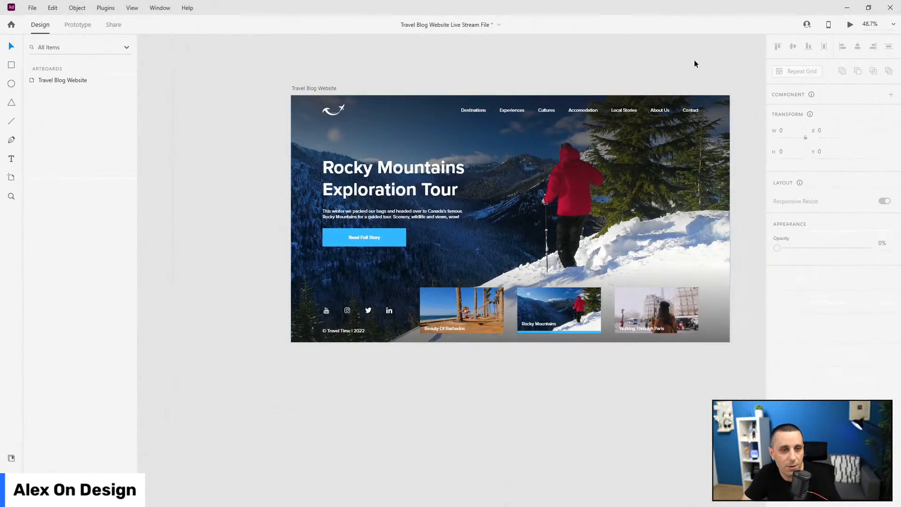
# Step: Delete the paris state from the travel blog website component
pyautogui.moveTo(695, 63); pyautogui.dragTo(613, 58)
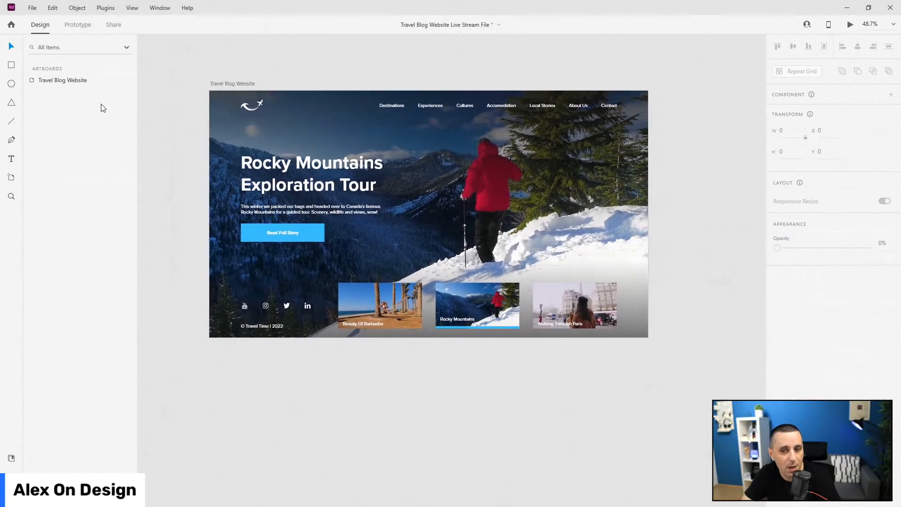
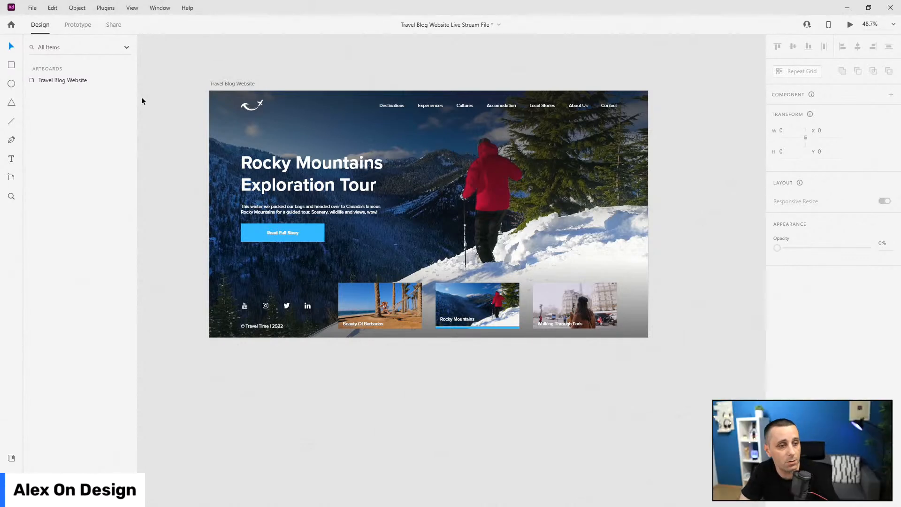
pyautogui.click(208, 125)
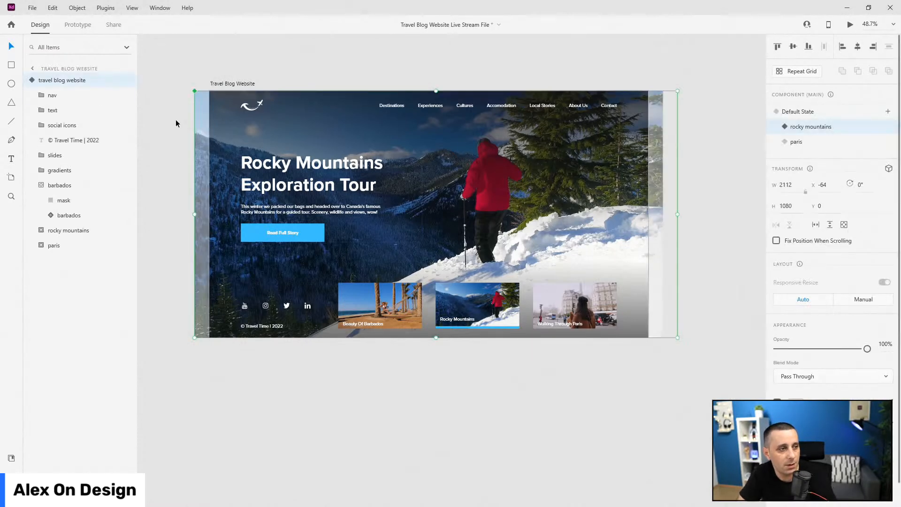
pyautogui.click(33, 80)
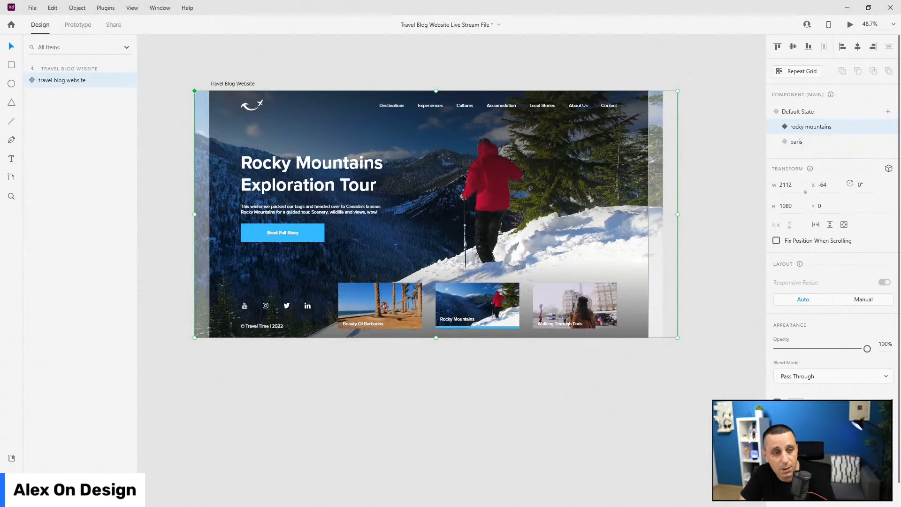
pyautogui.click(804, 144)
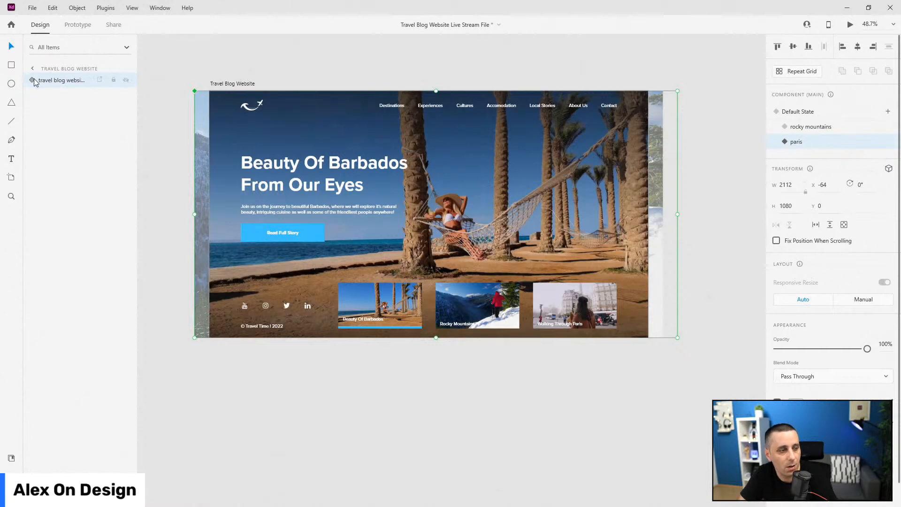
pyautogui.rightClick(813, 149)
pyautogui.click(817, 151)
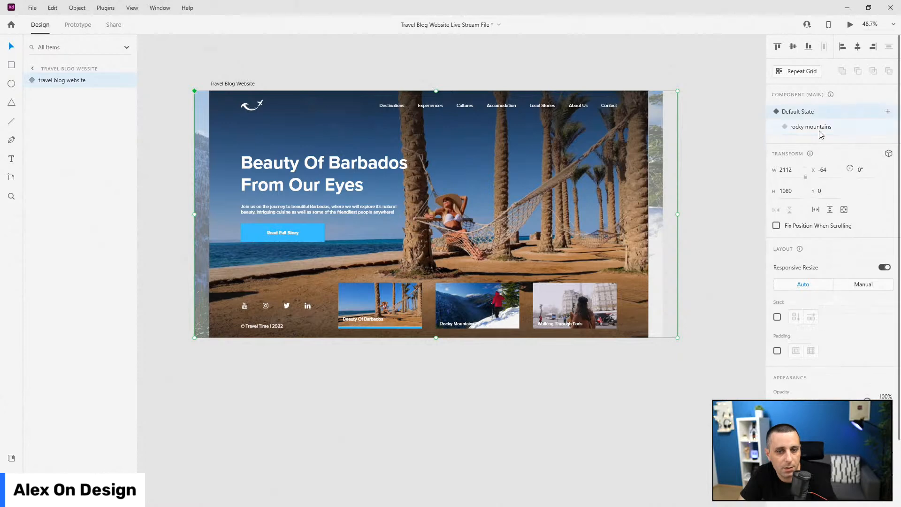
# Step: Add a new state named paris to the component, based on the rocky mountains state
pyautogui.click(817, 130)
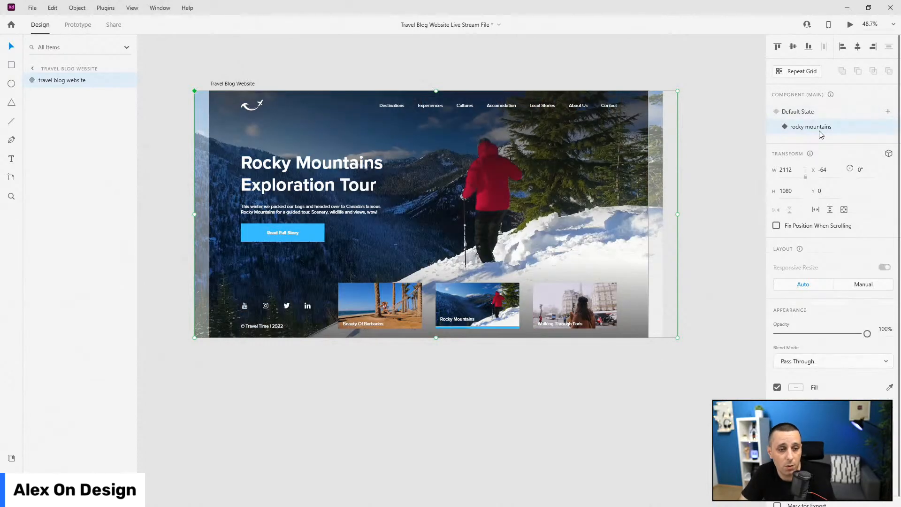
pyautogui.click(889, 112)
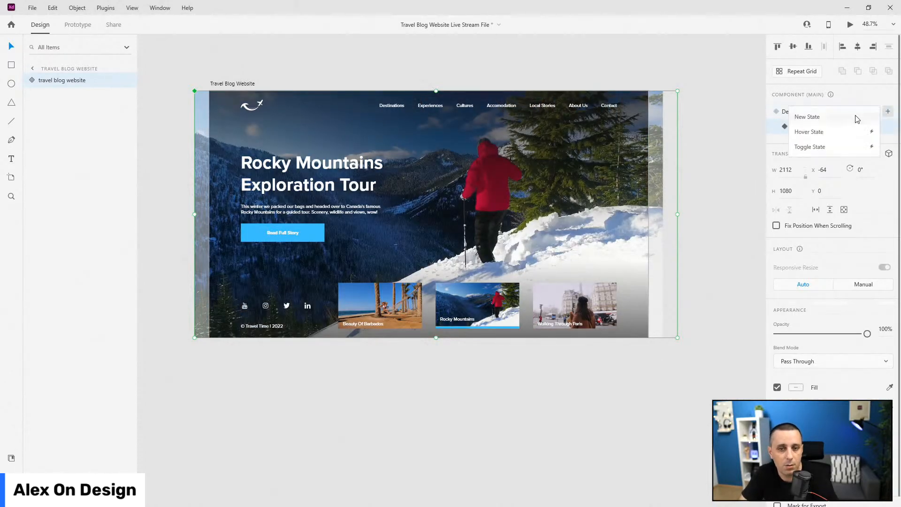
pyautogui.click(855, 117)
pyautogui.write('paris')
pyautogui.press('Return')
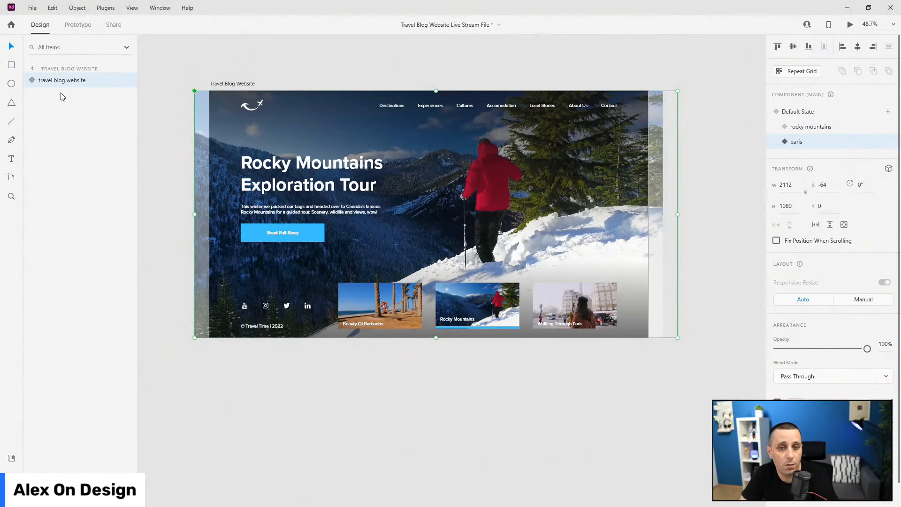
# Step: In the paris state, move the text 3 group with the Paris story up to Y 266, in the headline position
pyautogui.doubleClick(337, 186)
pyautogui.click(40, 110)
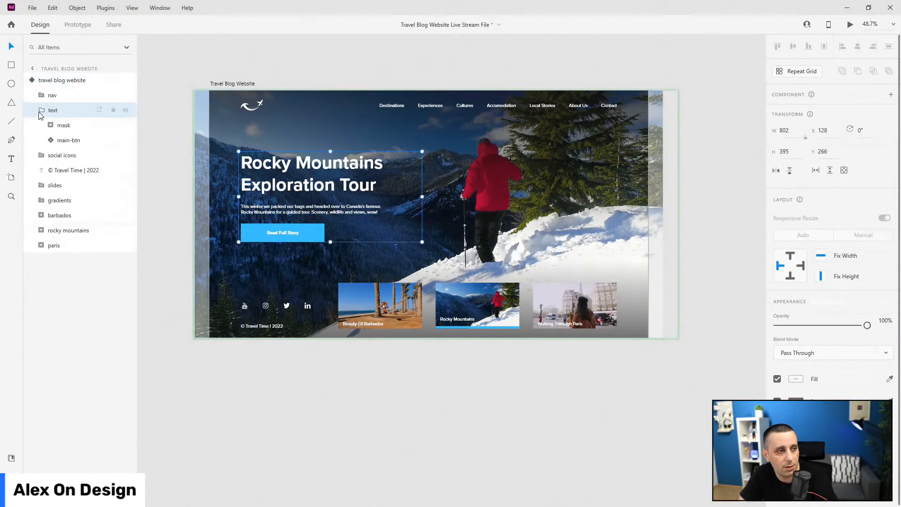
pyautogui.click(50, 125)
pyautogui.click(73, 186)
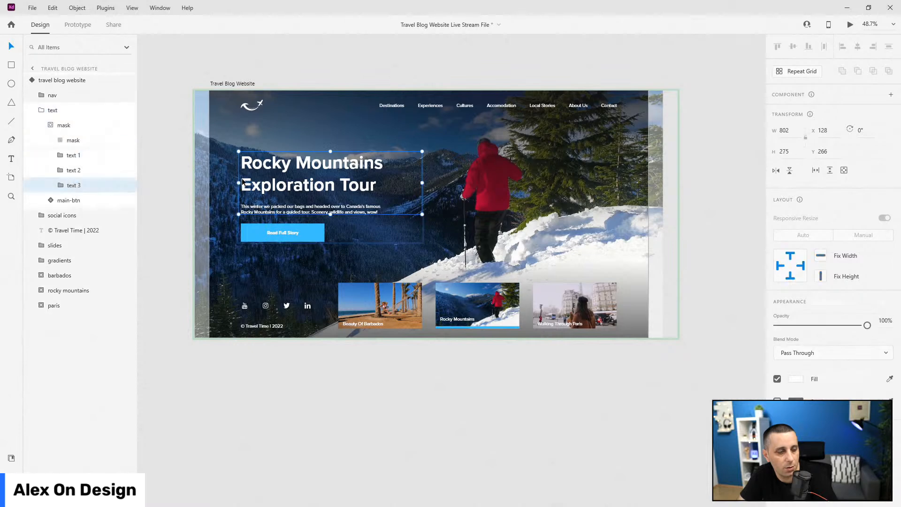
pyautogui.scroll(4, 237, 181)
pyautogui.scroll(1, 266, 227)
pyautogui.moveTo(408, 291); pyautogui.dragTo(407, 183)
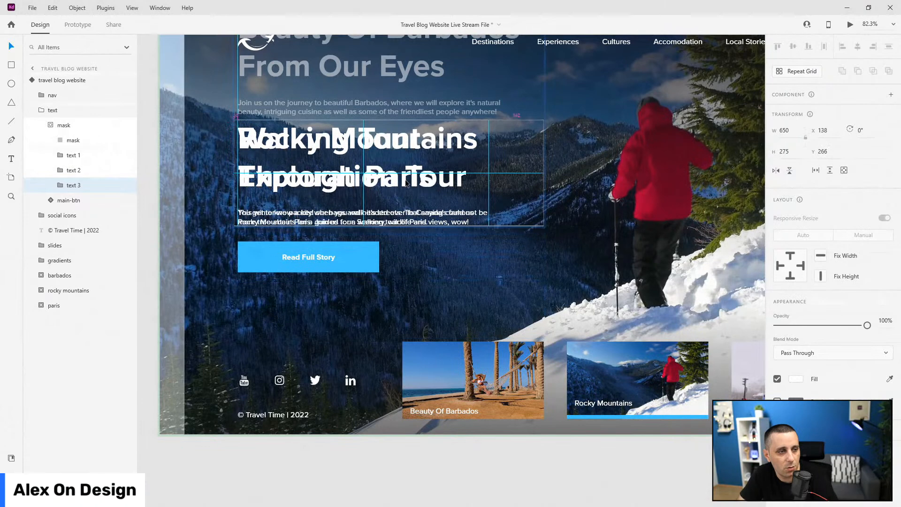
# Step: Move the text 1 and text 2 groups together up out of the text mask, to Y -304
pyautogui.click(73, 170)
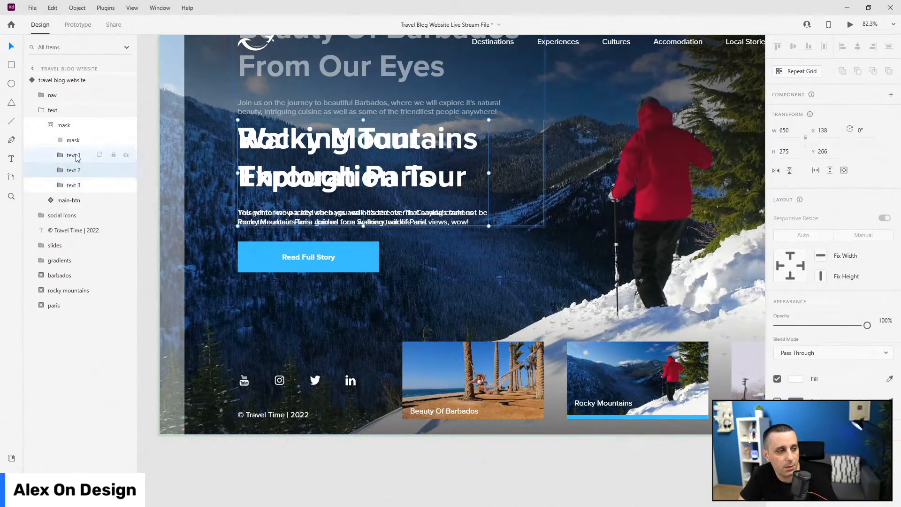
pyautogui.keyDown('shift'); pyautogui.click(74, 155); pyautogui.keyUp('shift')
pyautogui.hotkey('shift', 'Up')
pyautogui.hotkey('shift', 'Up')
pyautogui.hotkey('shift', 'Up')
pyautogui.hotkey('shift', 'Up')
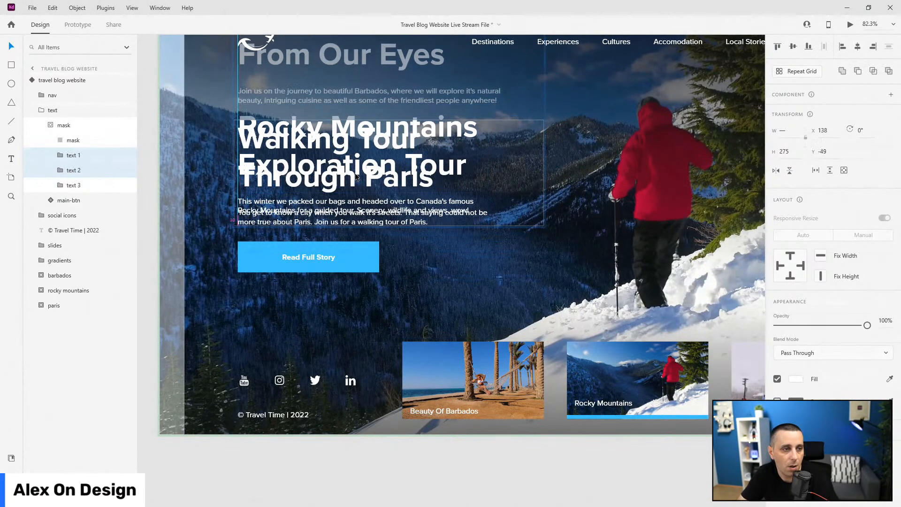
pyautogui.moveTo(484, 98); pyautogui.dragTo(484, 75)
pyautogui.moveTo(446, 176); pyautogui.dragTo(446, 181)
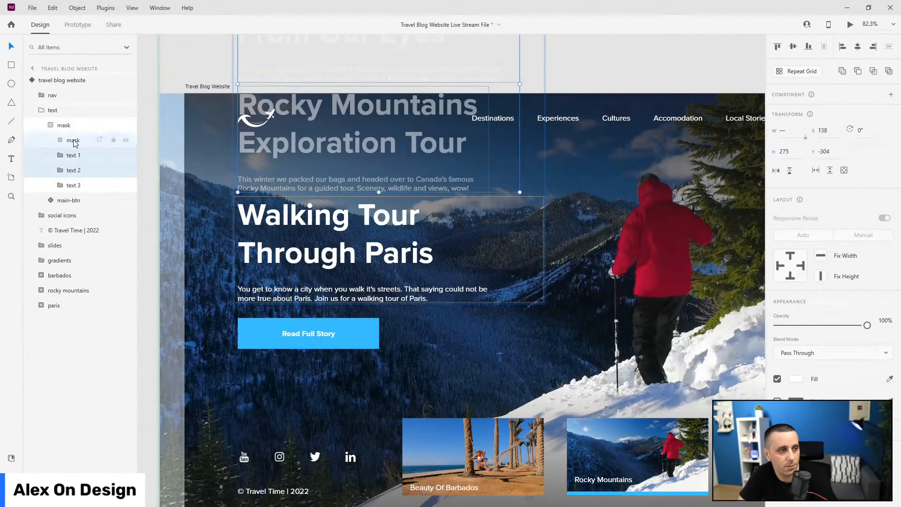
pyautogui.click(51, 125)
pyautogui.click(41, 111)
pyautogui.scroll(-7, 286, 215)
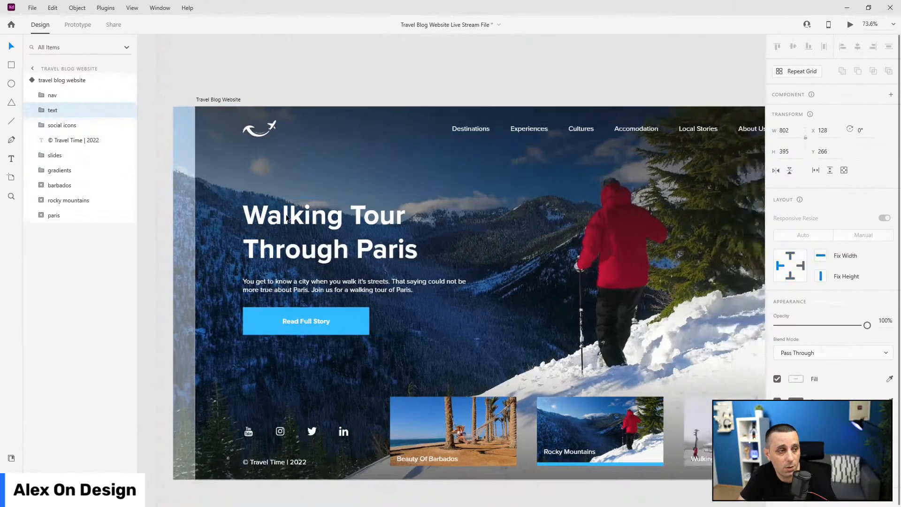
# Step: On slide 3, raise the Walking Through Paris title and set the slide's indicator bar to 100% opacity
pyautogui.scroll(1, 585, 374)
pyautogui.scroll(5, 585, 375)
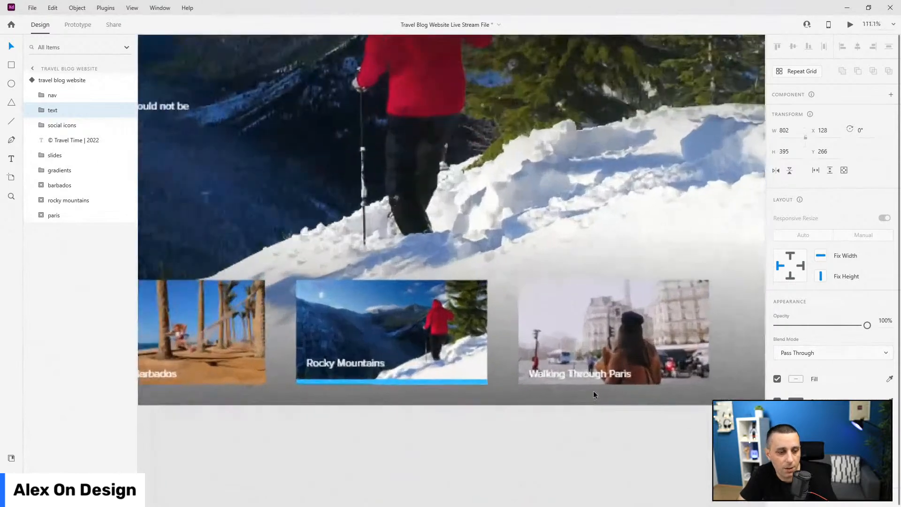
pyautogui.keyDown('ctrl'); pyautogui.click(594, 370); pyautogui.keyUp('ctrl')
pyautogui.moveTo(593, 370); pyautogui.dragTo(591, 354)
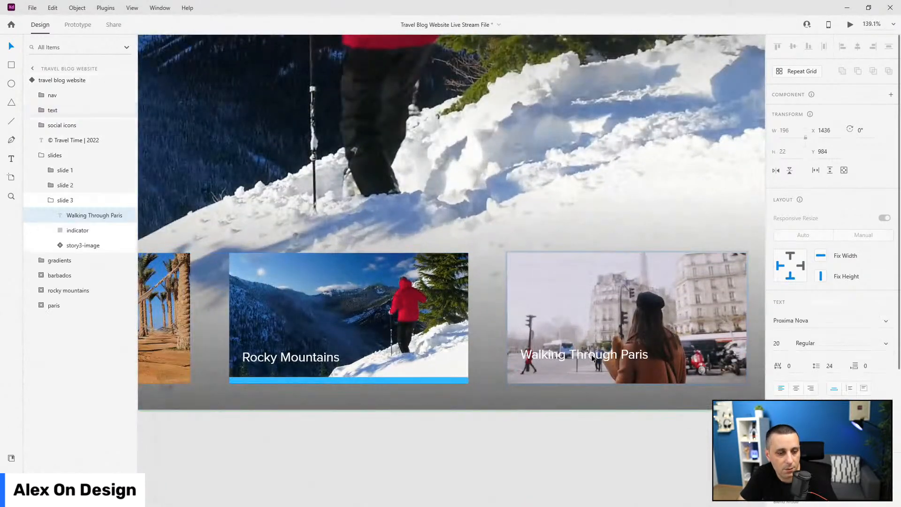
pyautogui.click(84, 230)
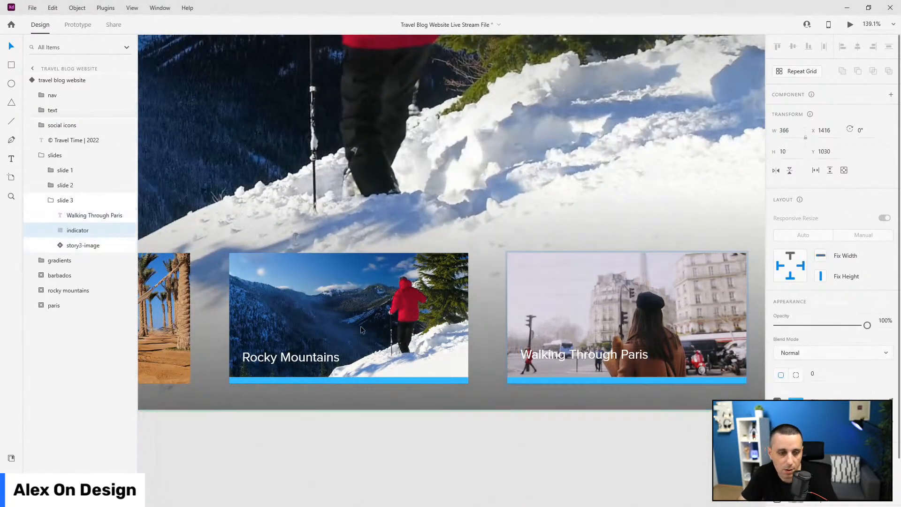
# Step: Fine-position the Walking Through Paris title at Y 988, level with the Rocky Mountains title, and check its spacing
pyautogui.click(581, 352)
pyautogui.moveTo(582, 351); pyautogui.dragTo(582, 365)
pyautogui.press('Up')
pyautogui.press('Up')
pyautogui.press('Up')
pyautogui.press('Up')
pyautogui.press('Up')
pyautogui.press('Up')
pyautogui.press('Up')
pyautogui.press('Up')
pyautogui.press('Up')
pyautogui.press('Up')
pyautogui.press('Up')
pyautogui.press('Up')
pyautogui.press('Up')
pyautogui.press('Up')
pyautogui.press('Up')
pyautogui.press('Up')
pyautogui.press('Up')
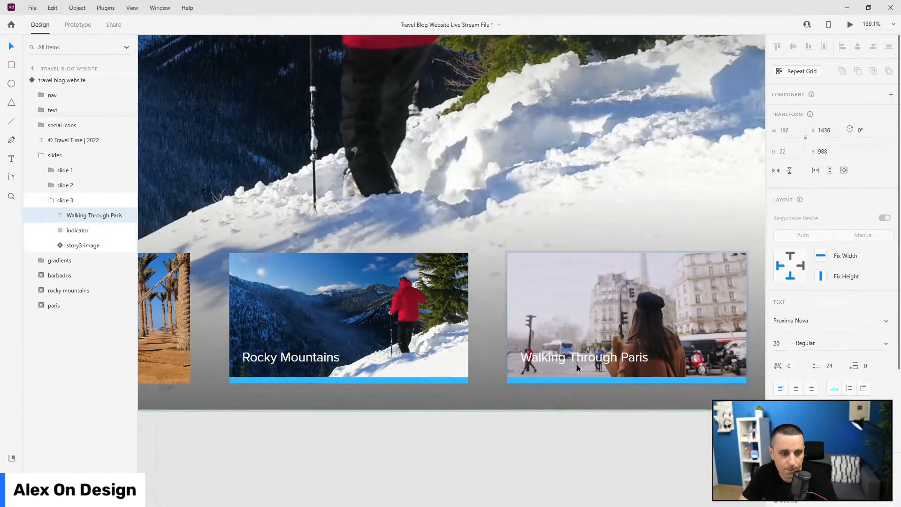
pyautogui.press('alt')
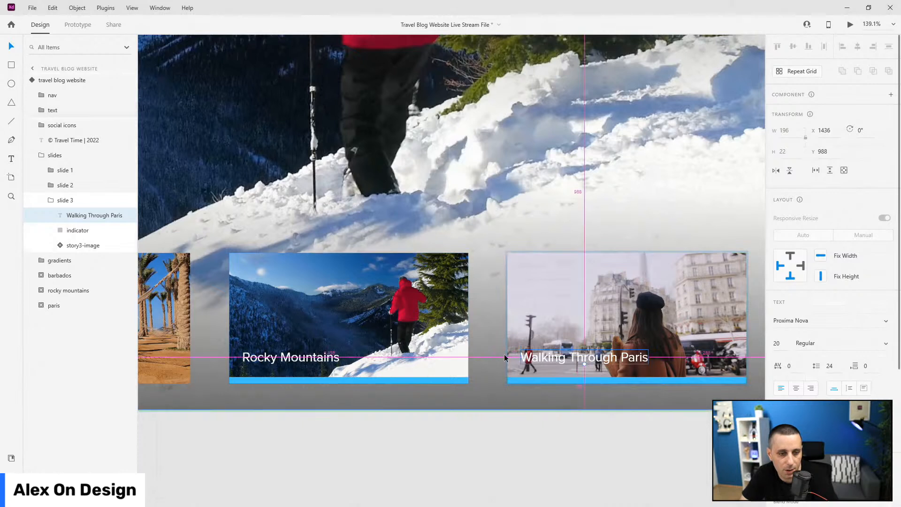
# Step: On slide 2, lower the Rocky Mountains title to Y 1008 and set its indicator bar's opacity to 0%
pyautogui.click(299, 361)
pyautogui.moveTo(309, 361); pyautogui.dragTo(330, 374)
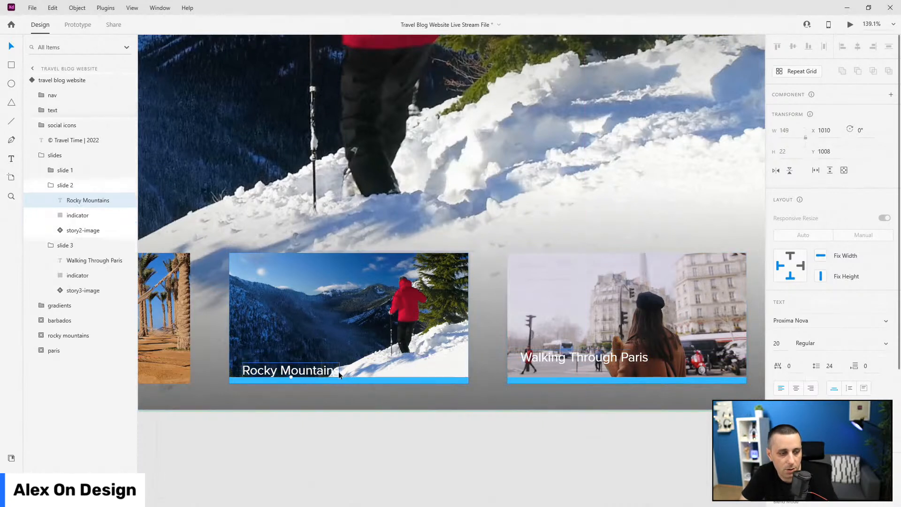
pyautogui.click(350, 376)
pyautogui.press('0')
pyautogui.press('0')
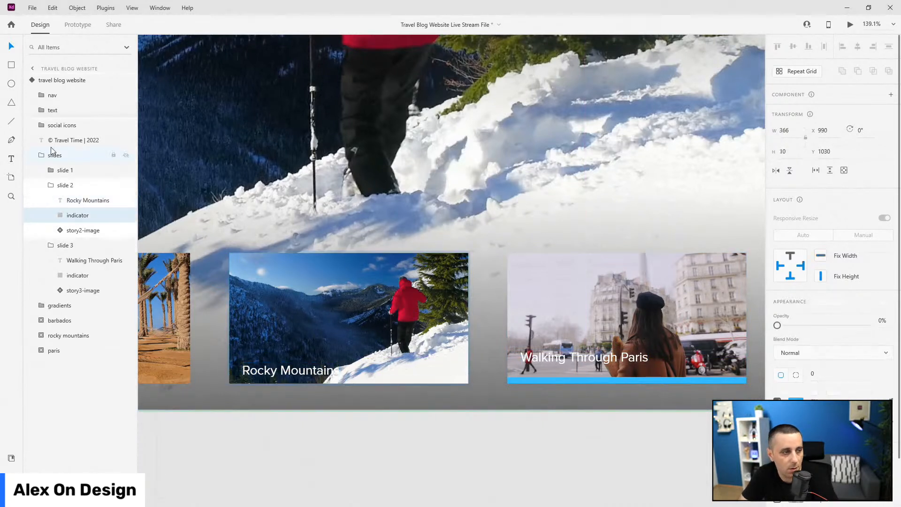
pyautogui.click(65, 185)
pyautogui.click(65, 200)
pyautogui.scroll(-2, 676, 335)
pyautogui.scroll(-3, 676, 335)
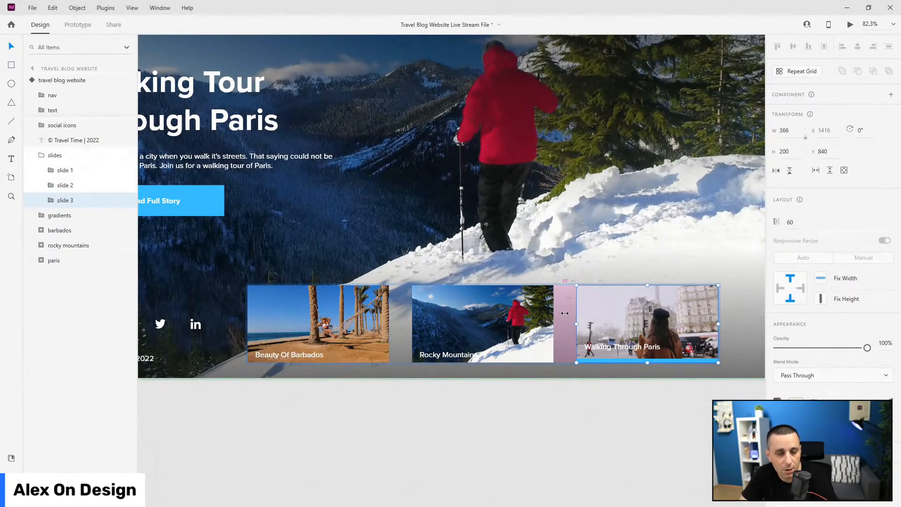
pyautogui.click(54, 155)
# Step: Narrow the mask of the rocky mountains background to a width of 35, collapsing it toward its left edge
pyautogui.scroll(-5, 441, 228)
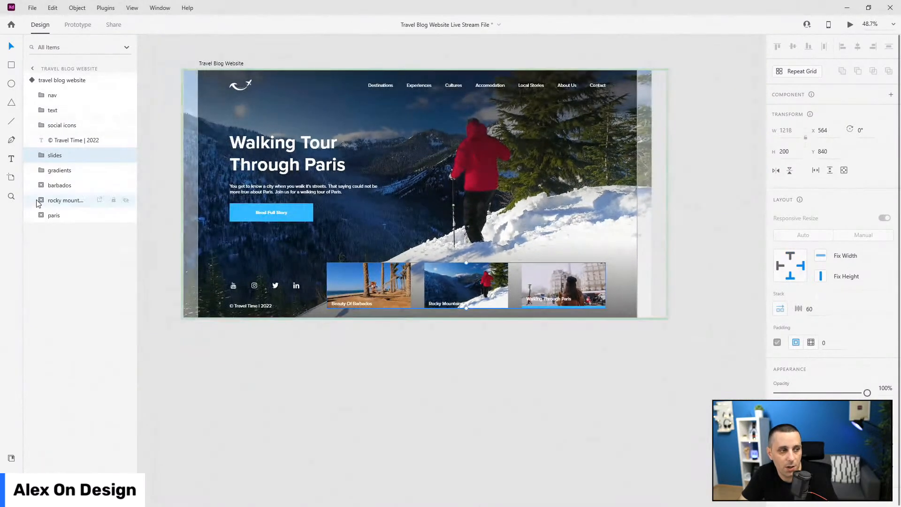
pyautogui.click(68, 200)
pyautogui.click(64, 216)
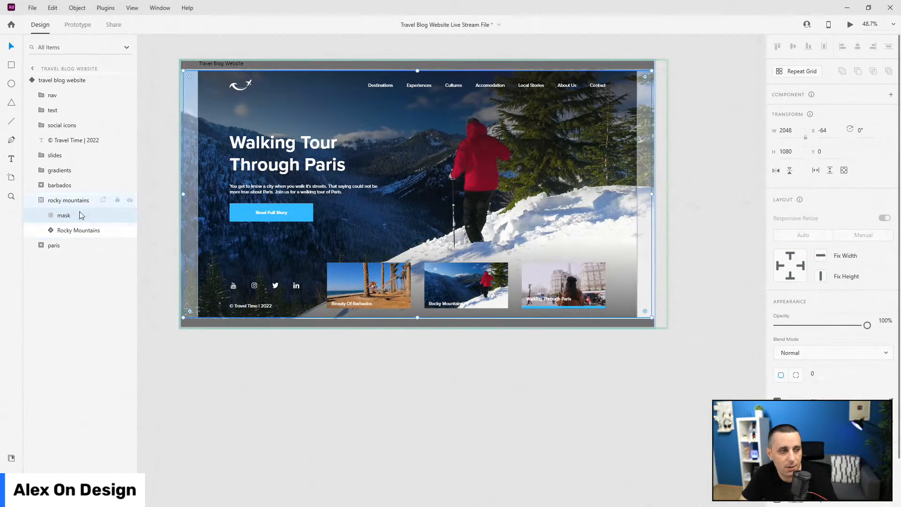
pyautogui.moveTo(651, 194); pyautogui.dragTo(191, 194)
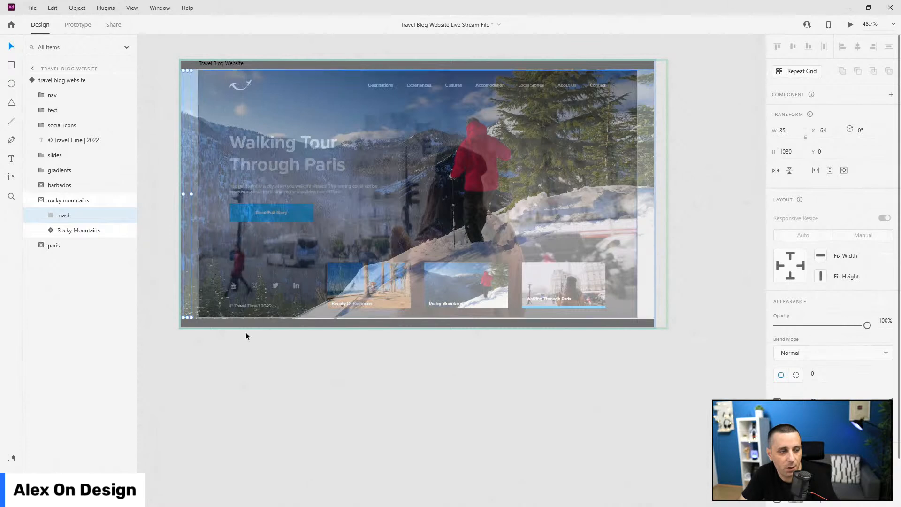
pyautogui.click(263, 358)
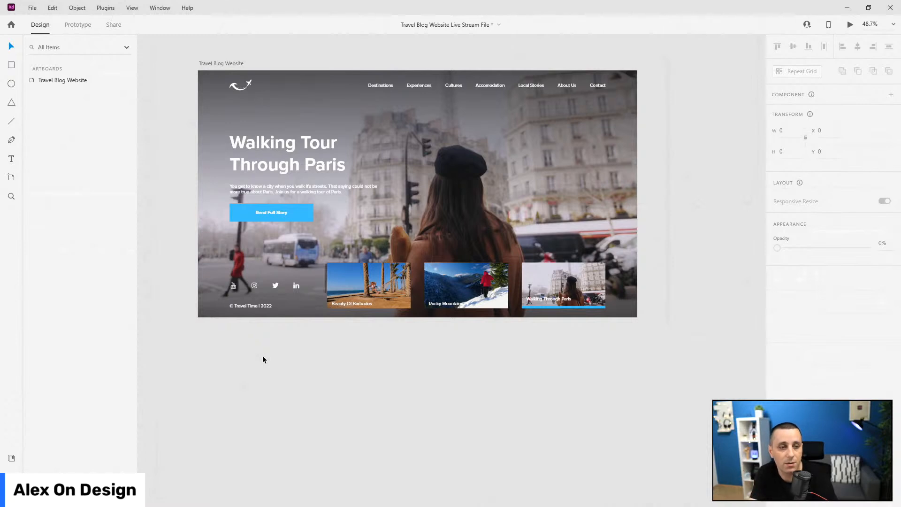
# Step: Collapse the rocky mountains group's layers and switch the travel blog website component back to its Default State
pyautogui.scroll(2, 263, 356)
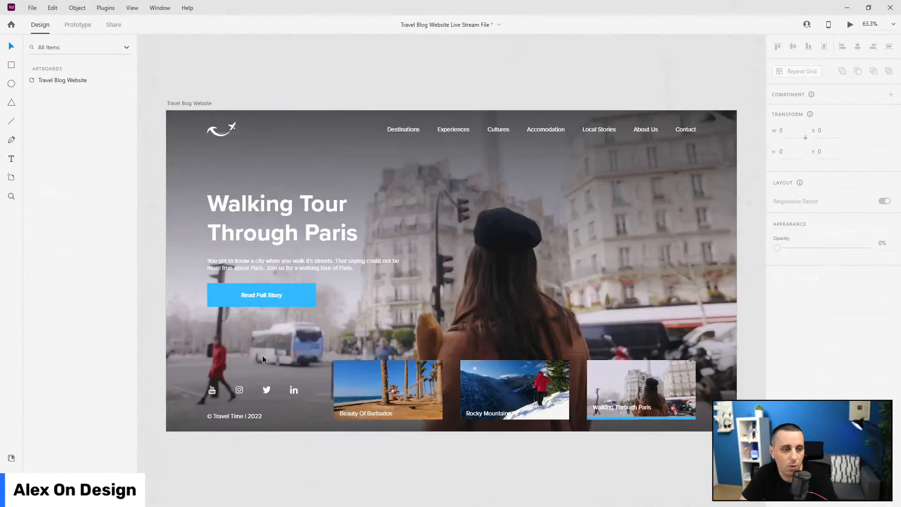
pyautogui.click(268, 241)
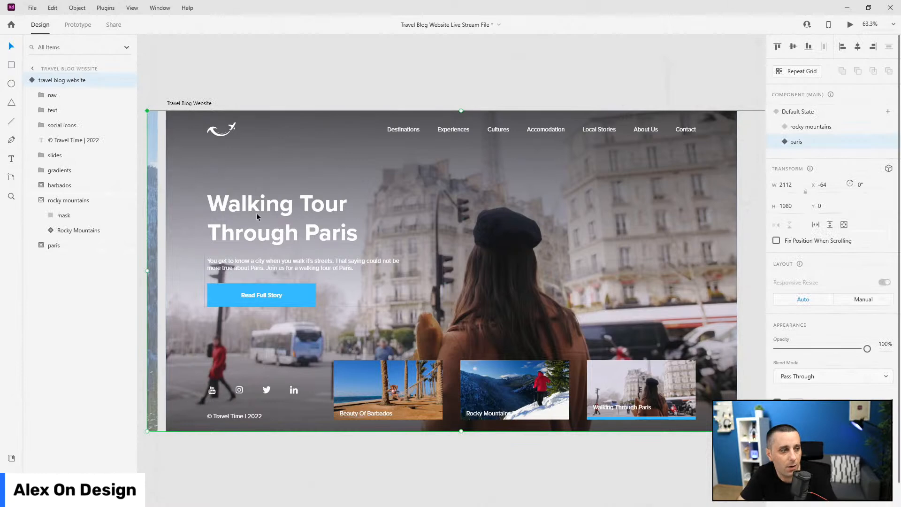
pyautogui.click(42, 201)
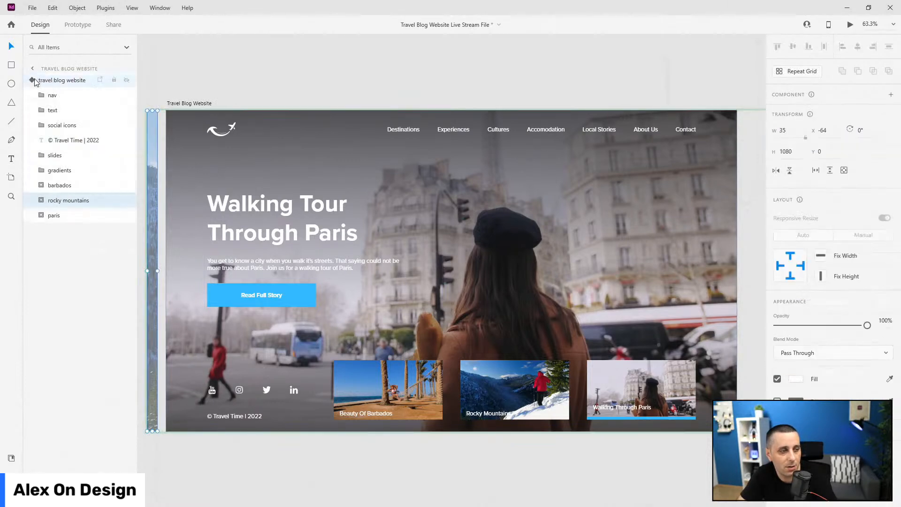
pyautogui.click(33, 81)
pyautogui.click(813, 112)
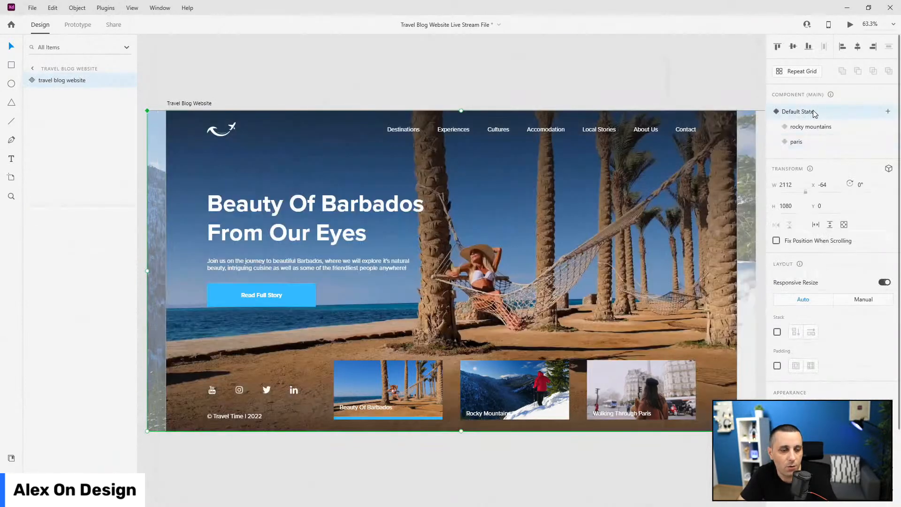
# Step: Check the playback mode of the video nested inside the barbados masked group, keeping it at Play automatically
pyautogui.click(33, 80)
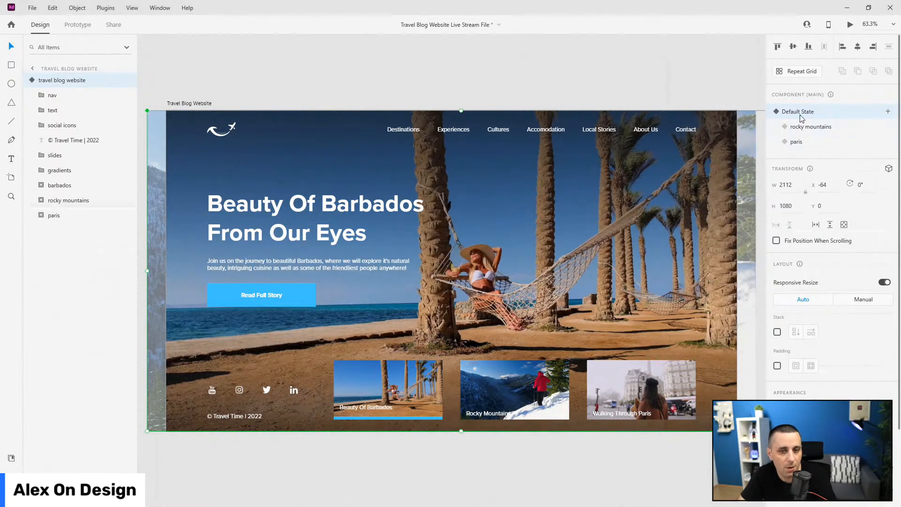
pyautogui.click(42, 186)
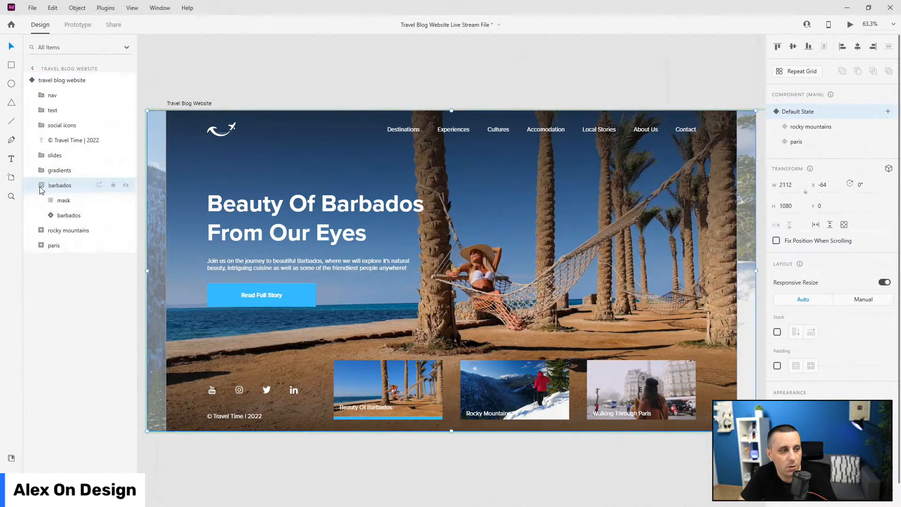
pyautogui.click(63, 216)
pyautogui.click(50, 216)
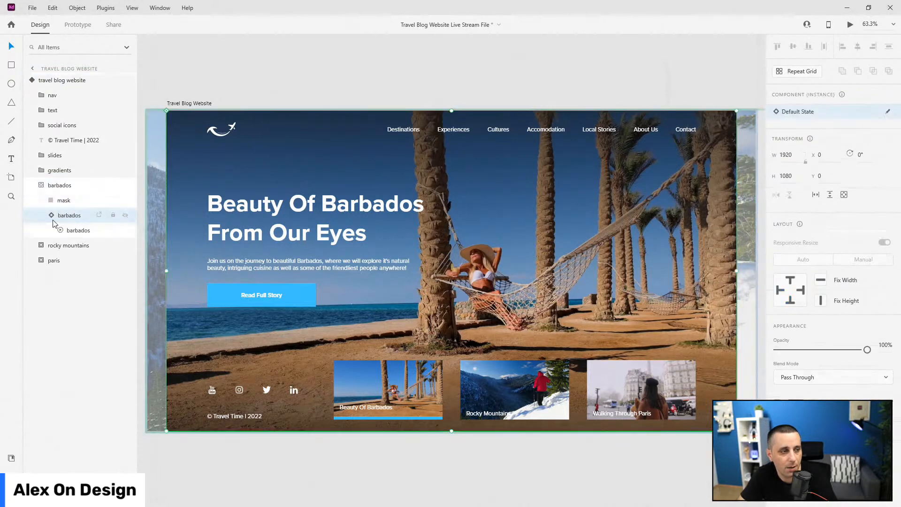
pyautogui.click(69, 230)
pyautogui.click(69, 233)
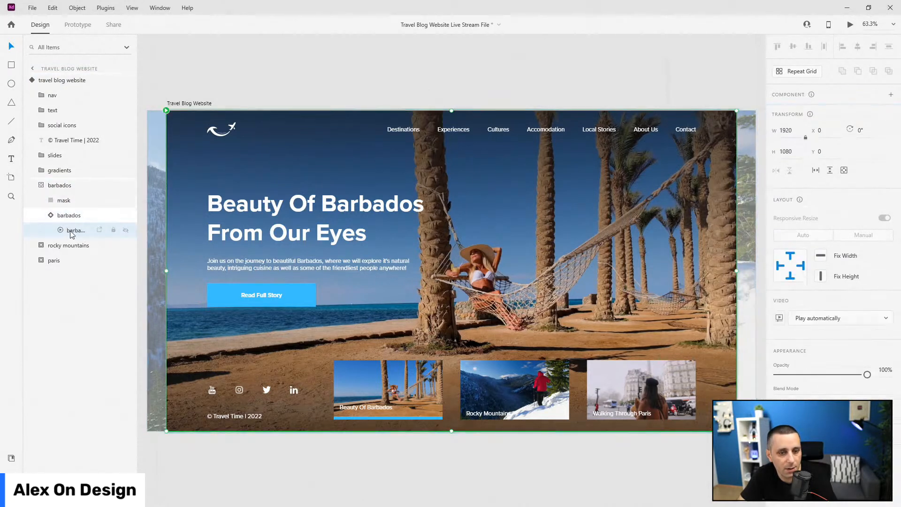
pyautogui.click(821, 323)
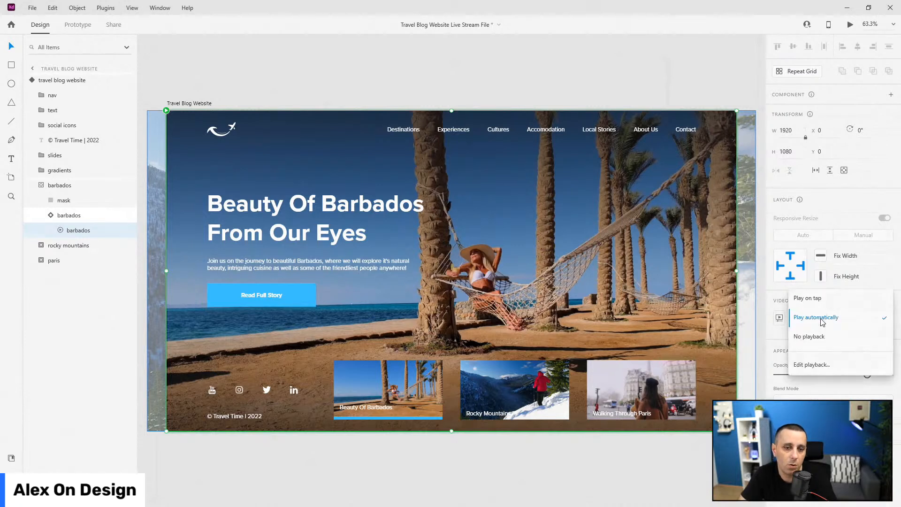
pyautogui.click(821, 318)
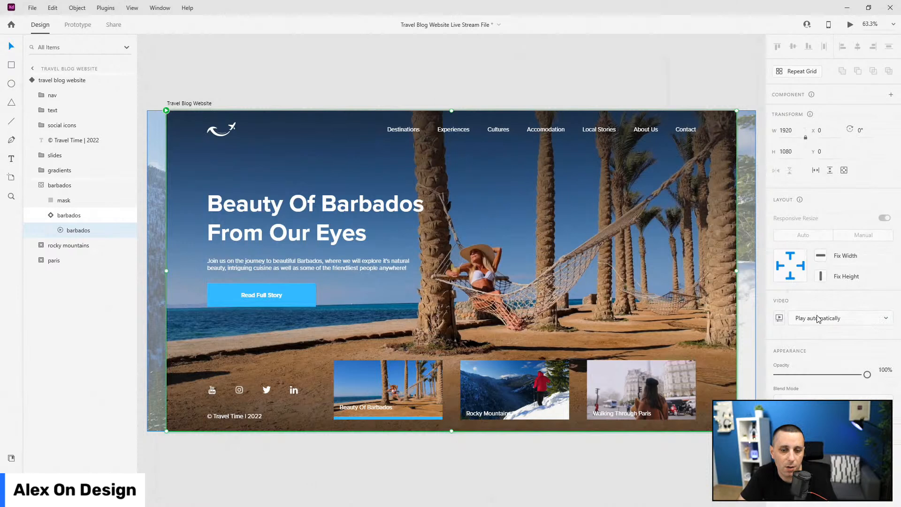
# Step: Review the barbados video's detailed playback settings and preview the prototype
pyautogui.click(780, 318)
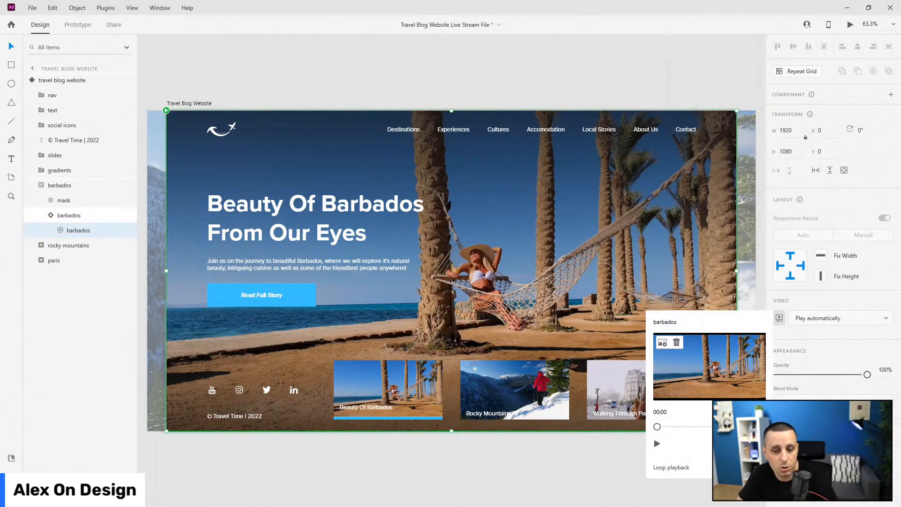
pyautogui.click(780, 318)
pyautogui.click(40, 185)
pyautogui.click(40, 188)
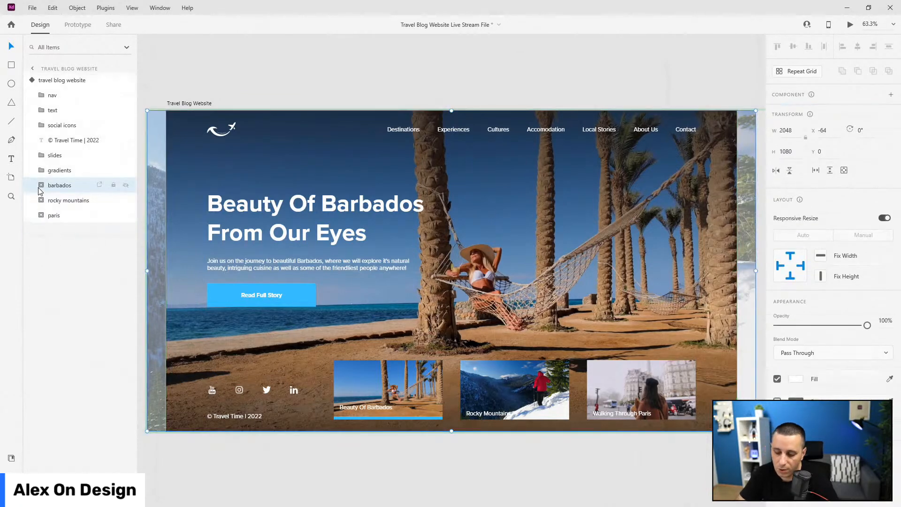
pyautogui.hotkey('ctrl', 'Return')
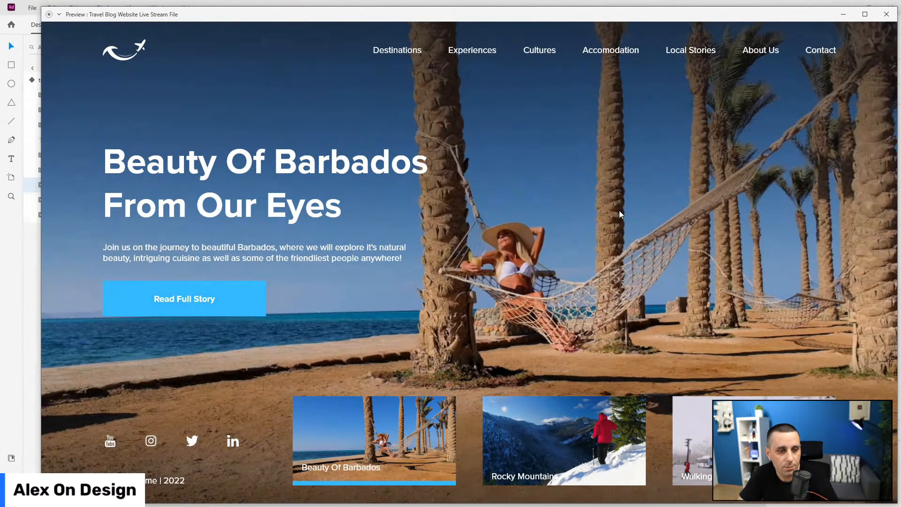
pyautogui.click(887, 14)
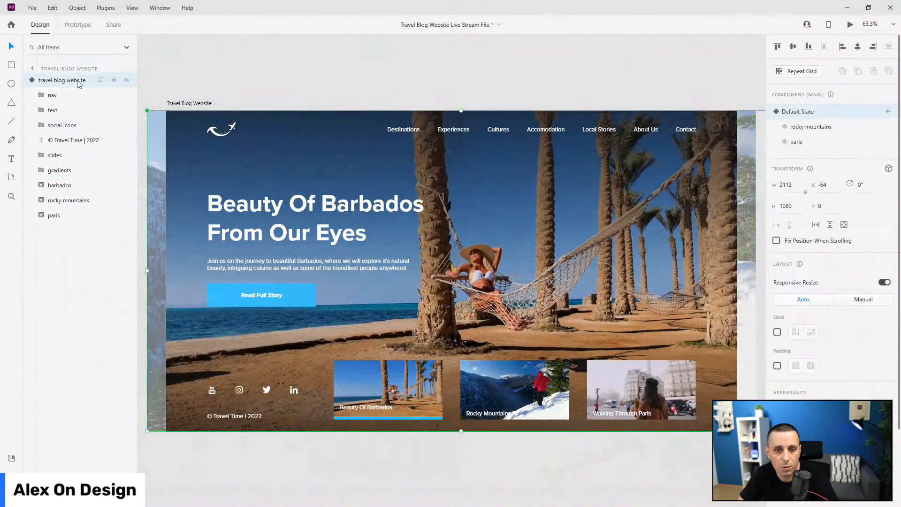
# Step: Try reapplying Play automatically to the nested barbados video by switching it to Play on tap and back, and preview the prototype
pyautogui.click(35, 185)
pyautogui.click(52, 215)
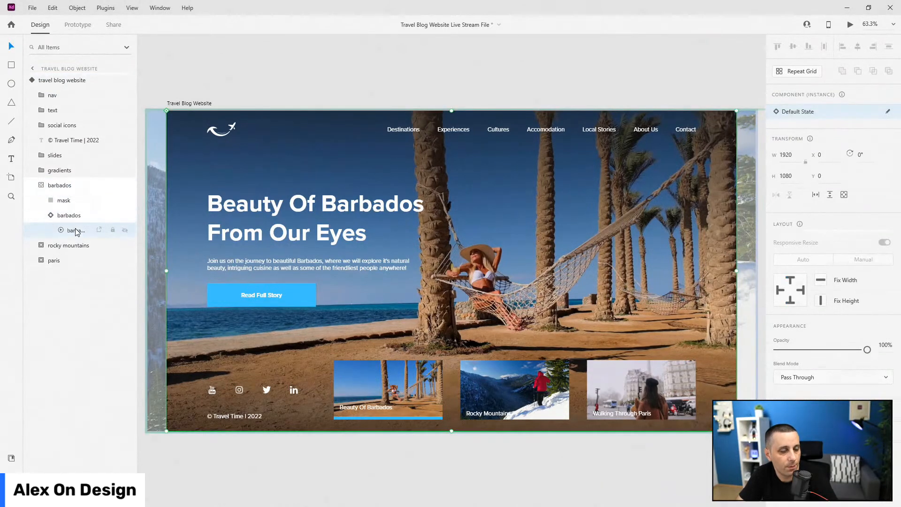
pyautogui.click(75, 230)
pyautogui.click(851, 317)
pyautogui.click(843, 303)
pyautogui.click(835, 323)
pyautogui.click(832, 346)
pyautogui.click(524, 84)
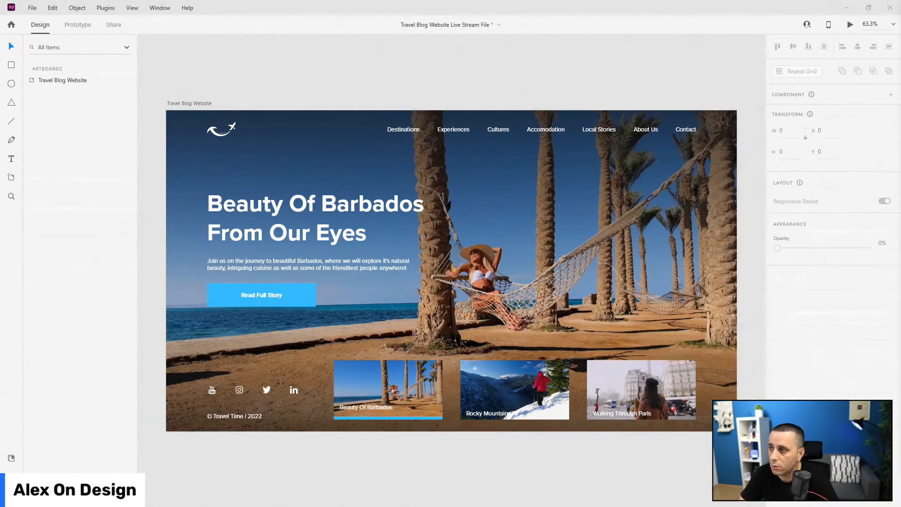
pyautogui.hotkey('ctrl', 'Return')
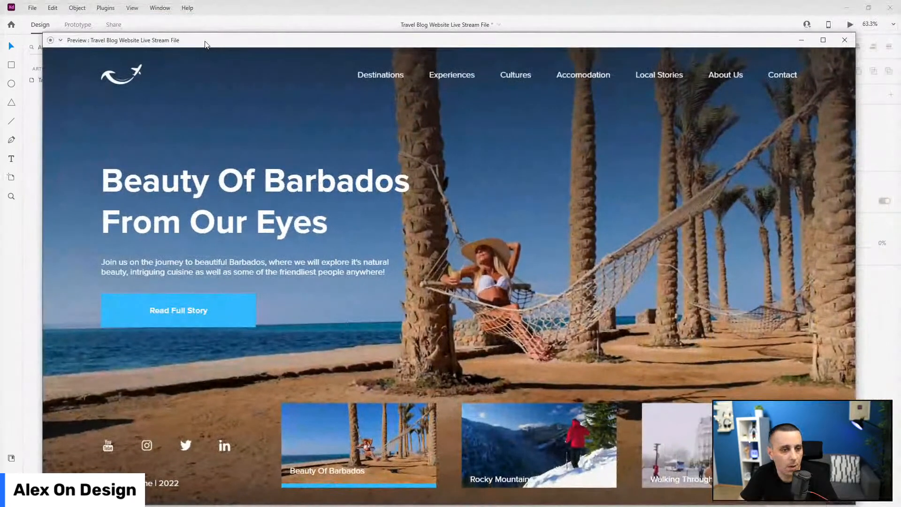
pyautogui.click(845, 40)
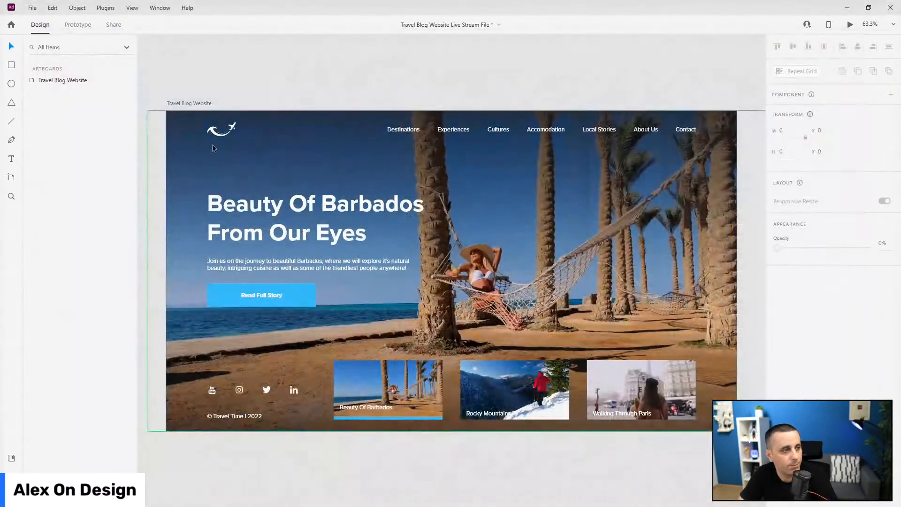
# Step: Ungroup the barbados component instance so its video sits directly inside the barbados masked group
pyautogui.click(271, 187)
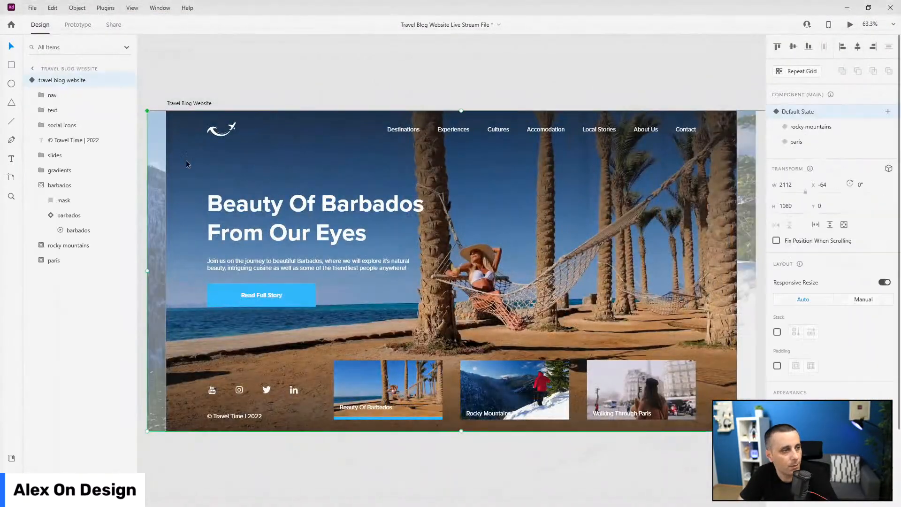
pyautogui.click(65, 217)
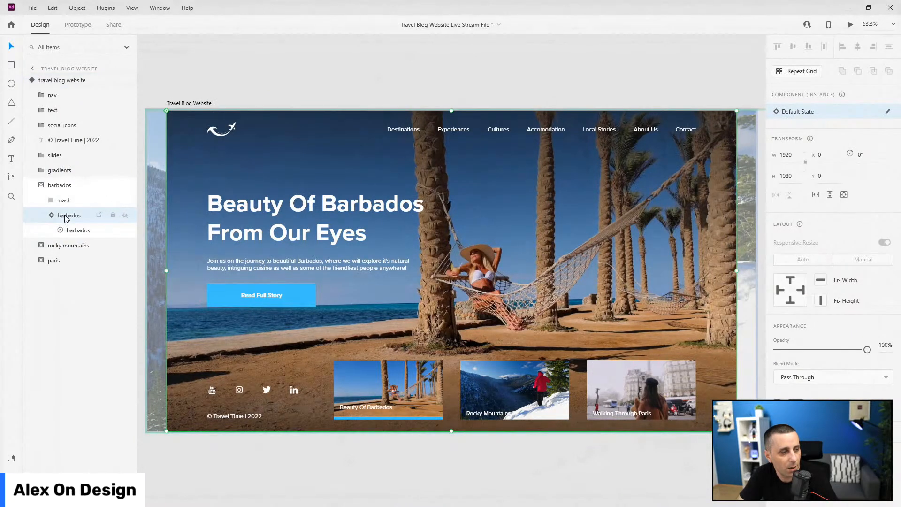
pyautogui.rightClick(66, 217)
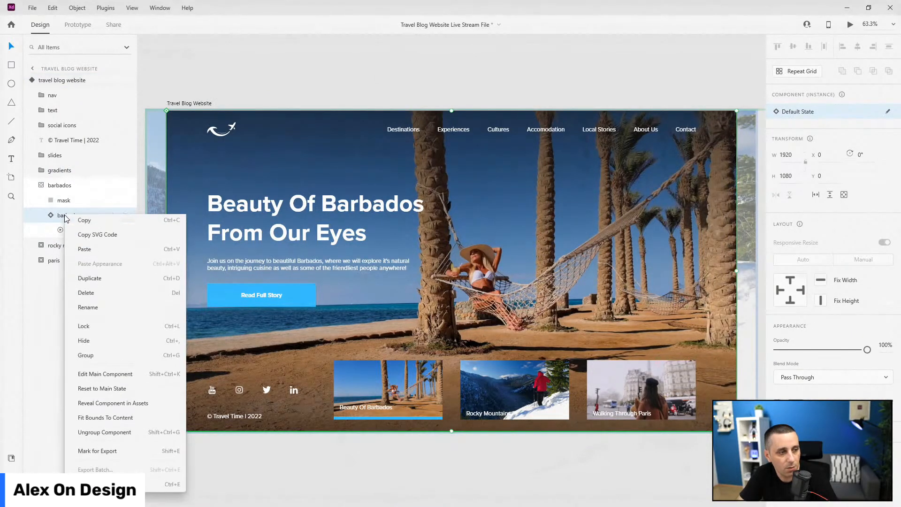
pyautogui.click(111, 435)
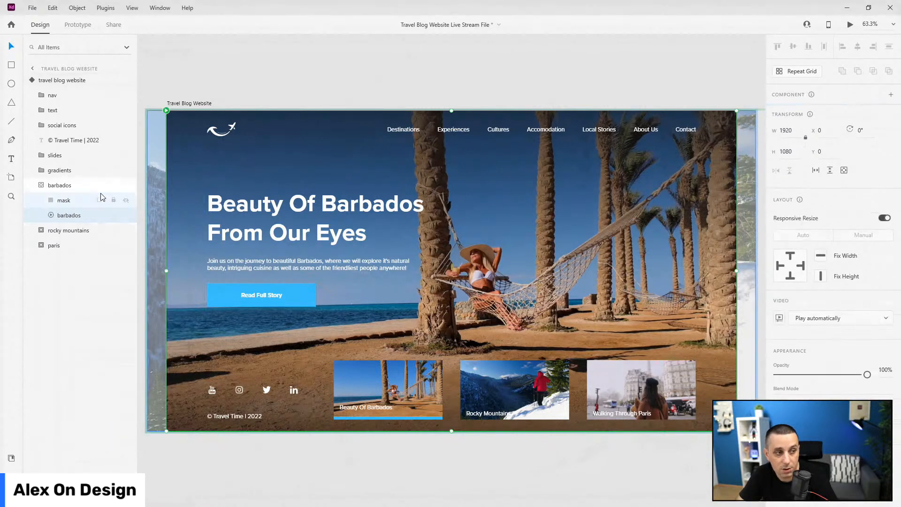
# Step: Ungroup the component instances inside the rocky mountains and paris masked groups so each video sits directly in its mask
pyautogui.click(41, 231)
pyautogui.click(60, 260)
pyautogui.rightClick(72, 261)
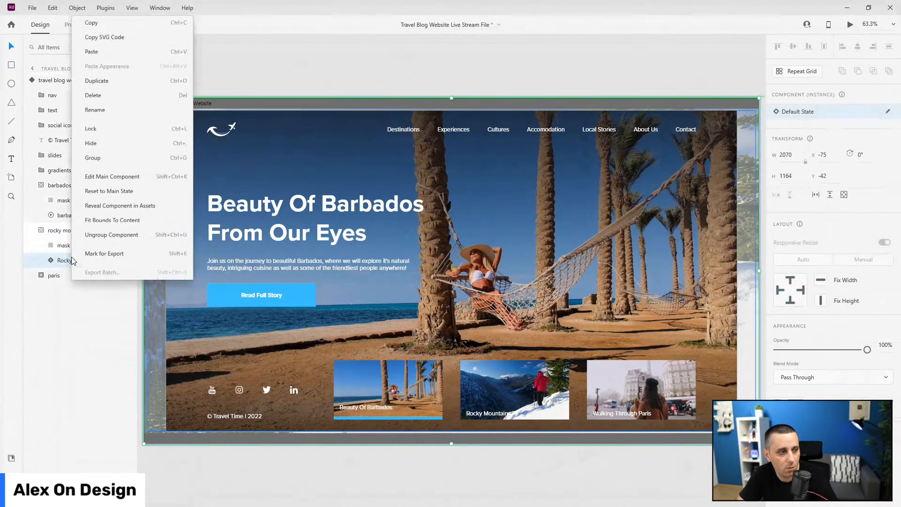
pyautogui.click(93, 220)
pyautogui.click(41, 275)
pyautogui.click(66, 306)
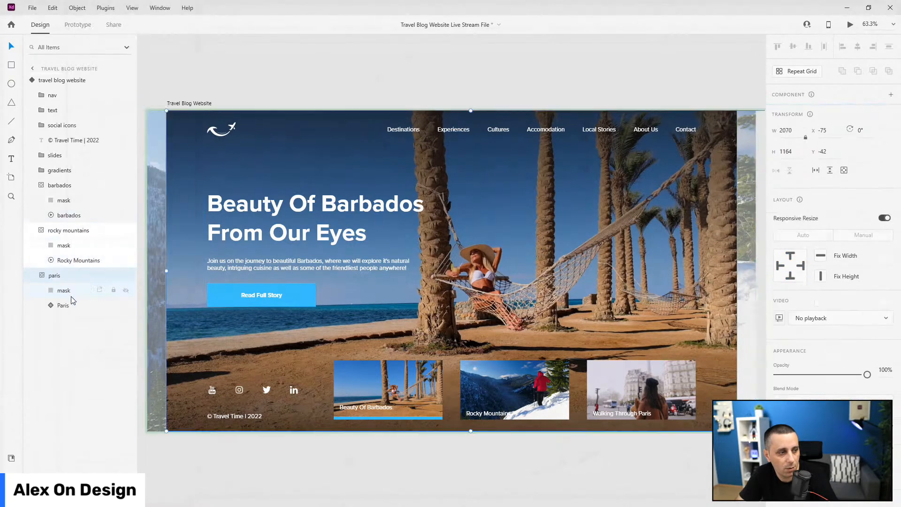
pyautogui.rightClick(65, 308)
pyautogui.click(107, 252)
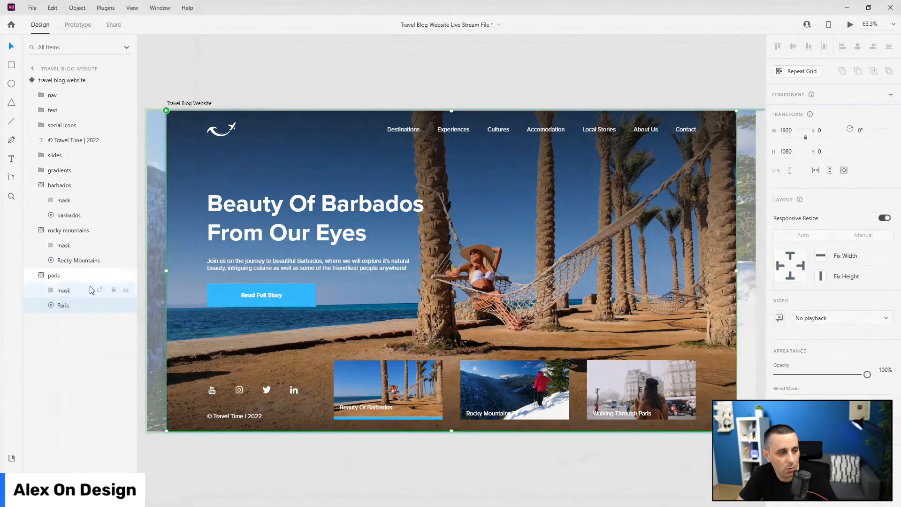
# Step: Reapply Play automatically to the barbados video in the default state by switching it to No playback and back, and preview the prototype
pyautogui.click(69, 257)
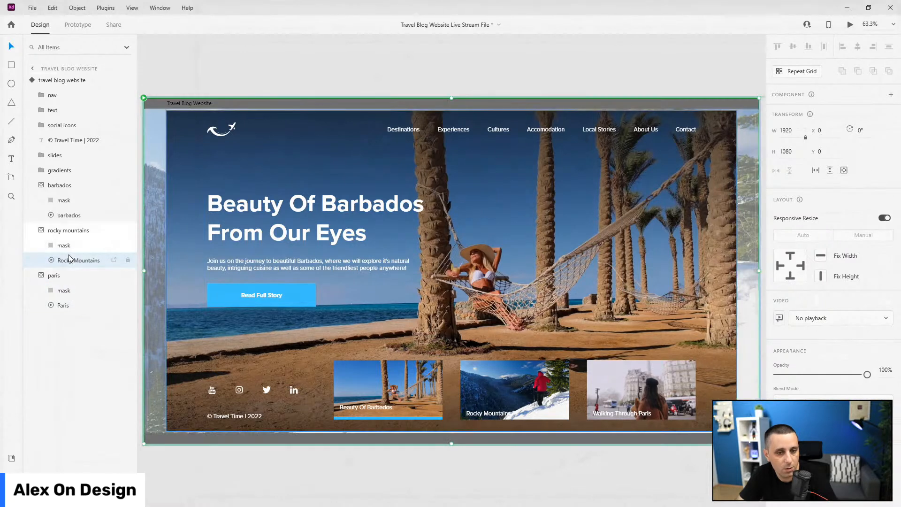
pyautogui.click(71, 216)
pyautogui.click(804, 324)
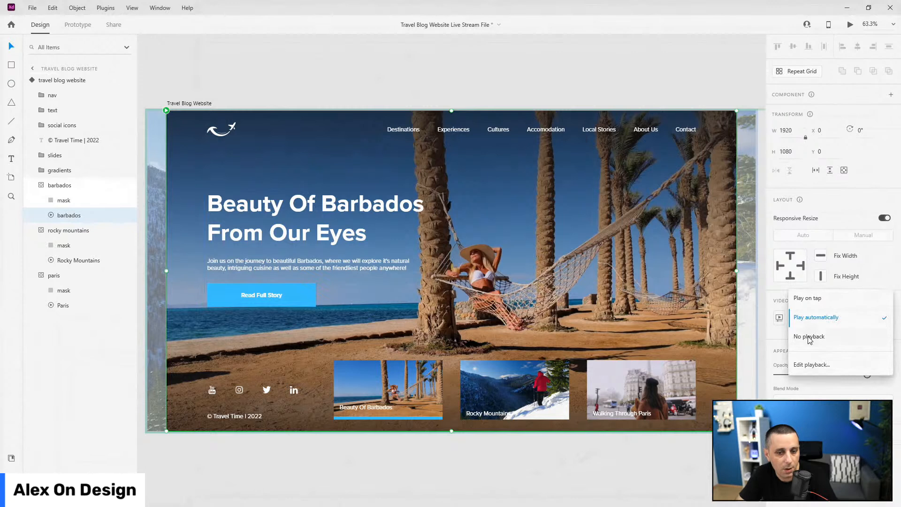
pyautogui.click(809, 336)
pyautogui.click(814, 327)
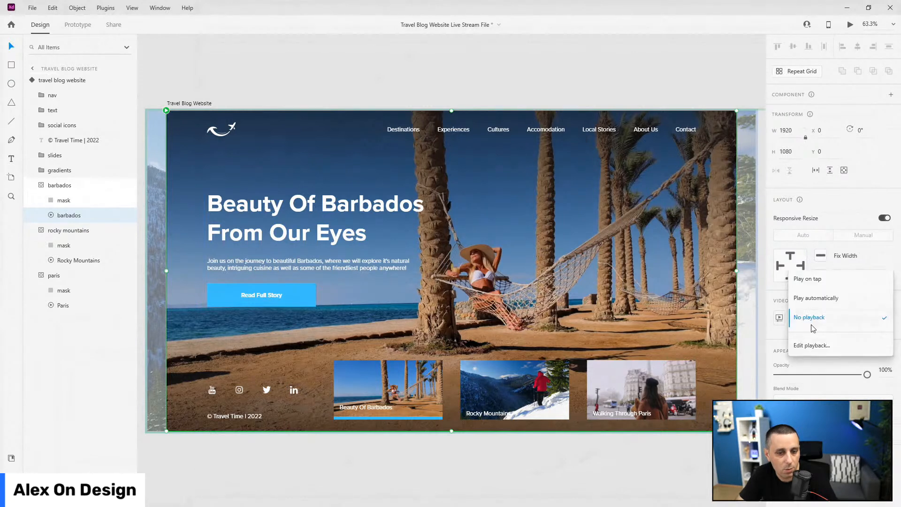
pyautogui.click(816, 299)
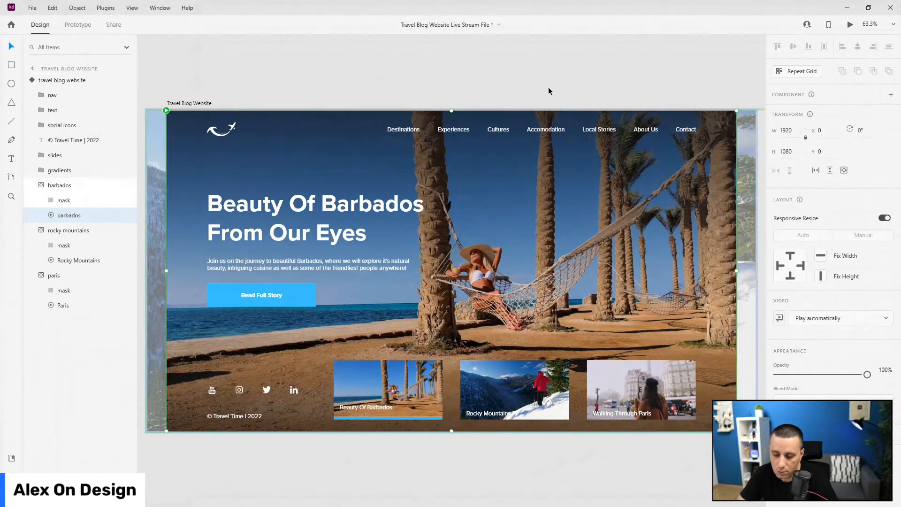
pyautogui.moveTo(900, 225); pyautogui.dragTo(337, 3)
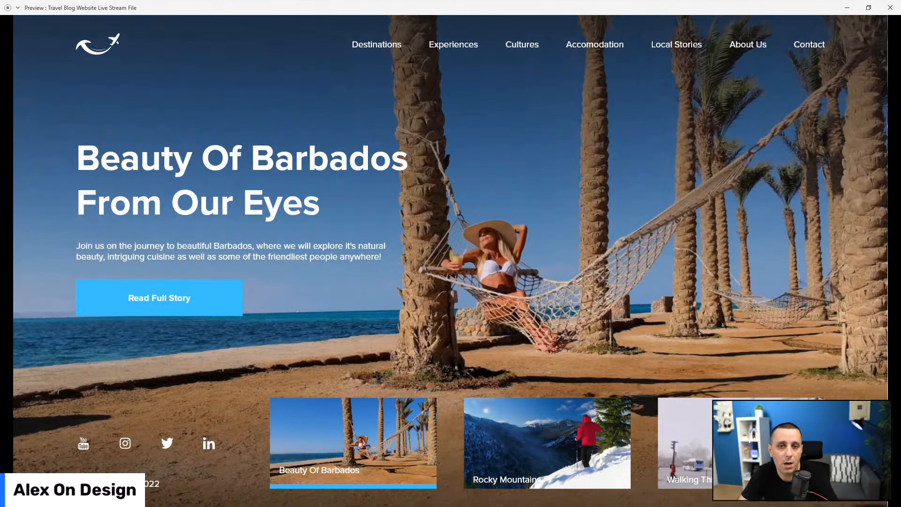
pyautogui.click(891, 8)
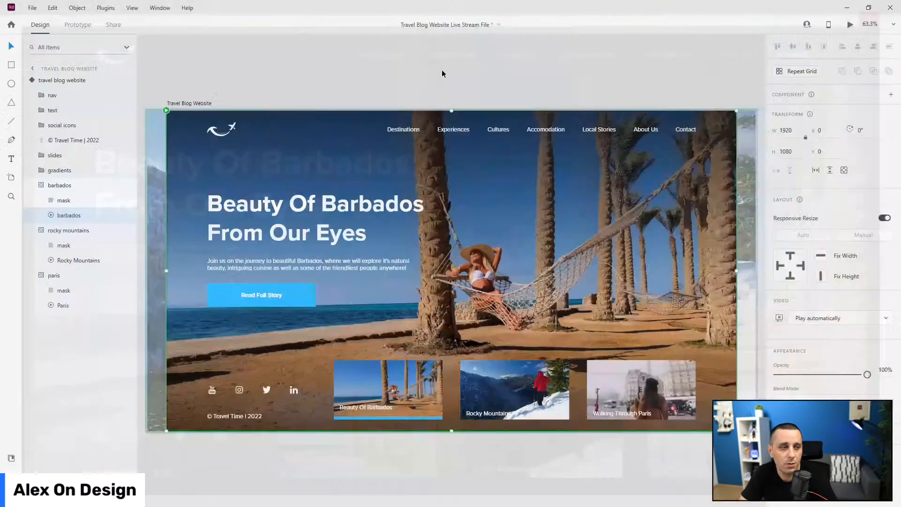
# Step: Collapse the three masked groups and switch the travel blog website component to its rocky mountains state
pyautogui.click(42, 186)
pyautogui.click(42, 201)
pyautogui.click(41, 215)
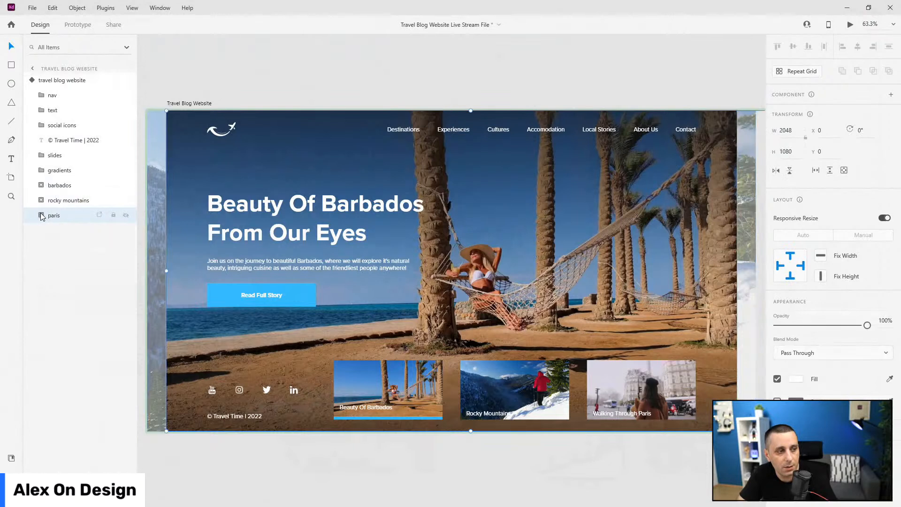
pyautogui.click(79, 80)
pyautogui.click(38, 81)
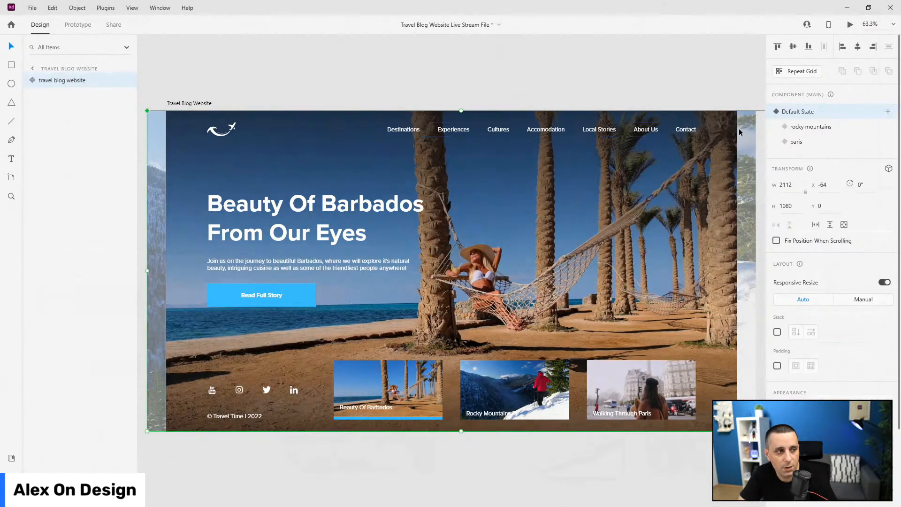
pyautogui.click(819, 133)
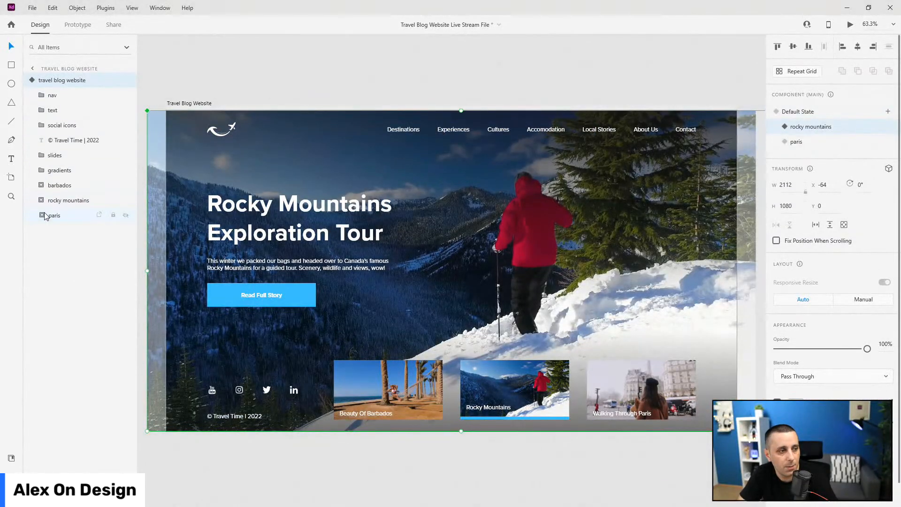
# Step: Check the playback mode of the three videos in the rocky mountains state and set the Rocky Mountains video to Play automatically
pyautogui.click(44, 215)
pyautogui.click(41, 200)
pyautogui.click(42, 185)
pyautogui.click(69, 216)
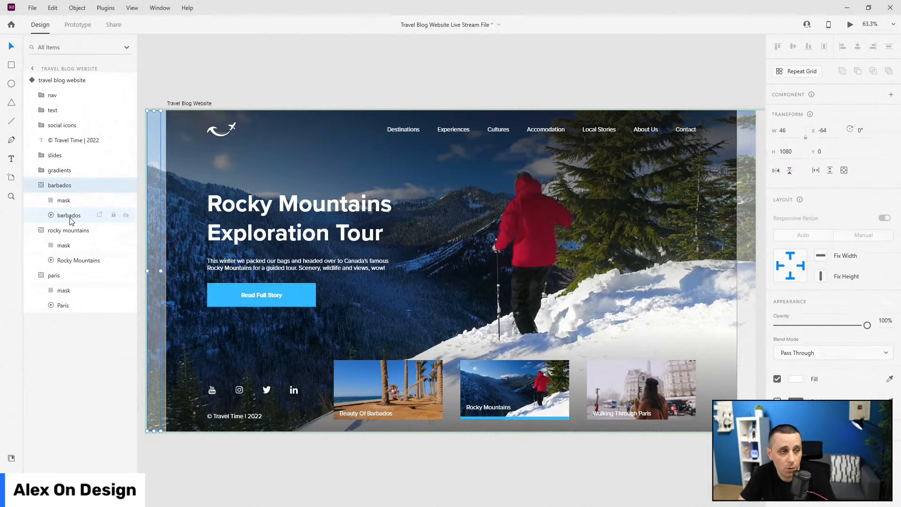
pyautogui.click(70, 217)
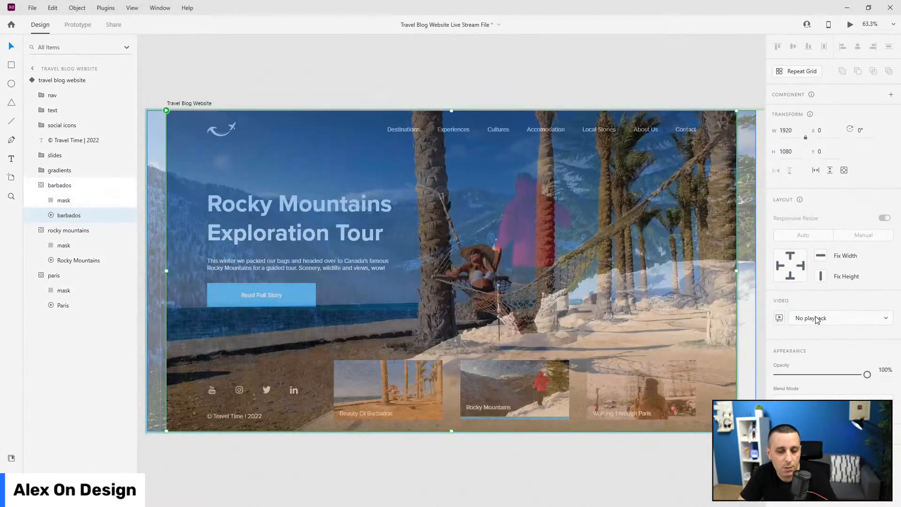
pyautogui.click(70, 260)
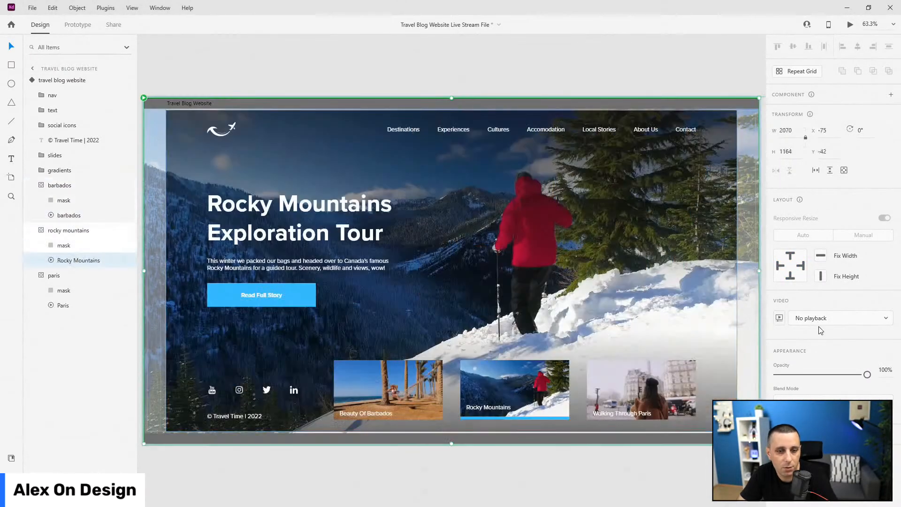
pyautogui.click(59, 306)
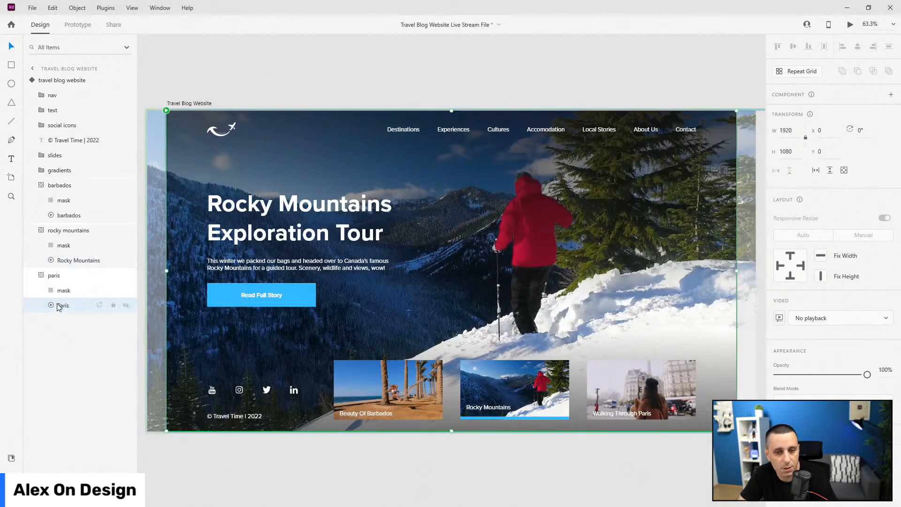
pyautogui.click(62, 260)
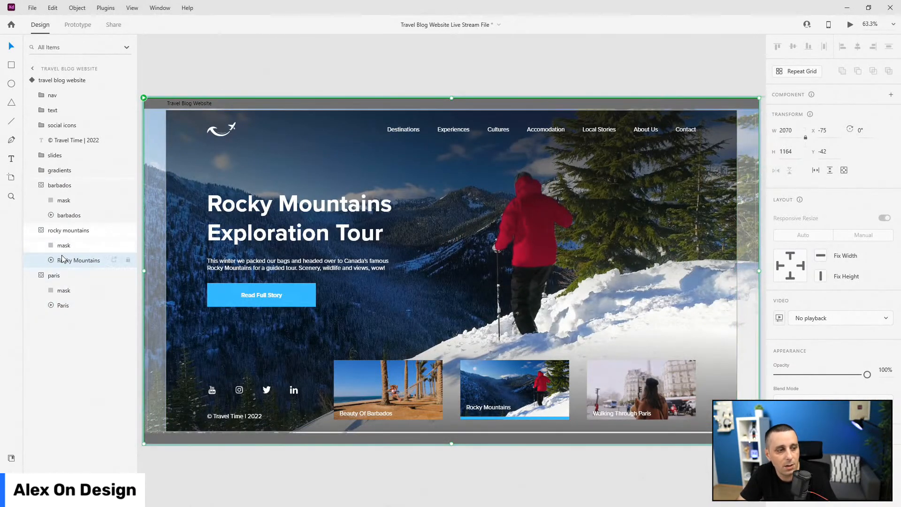
pyautogui.click(840, 320)
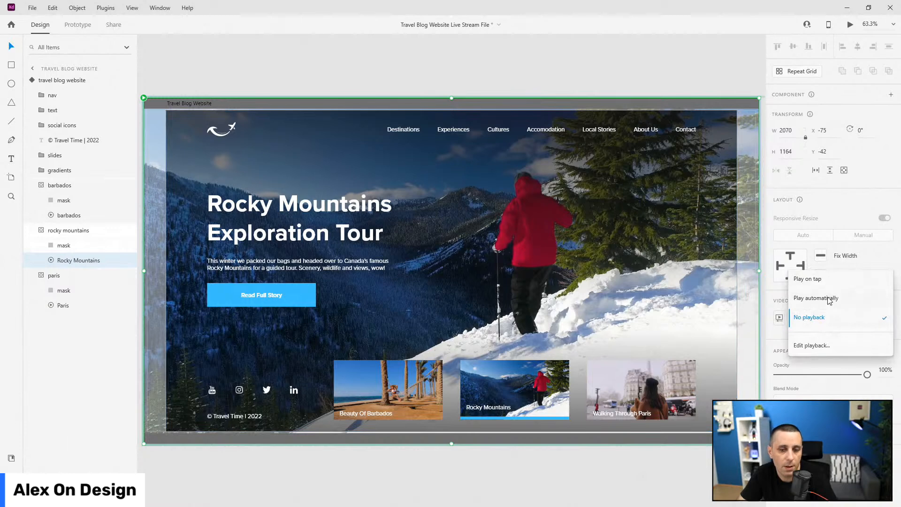
pyautogui.click(829, 300)
# Step: Collapse the masked groups and preview the prototype in the rocky mountains state
pyautogui.click(40, 186)
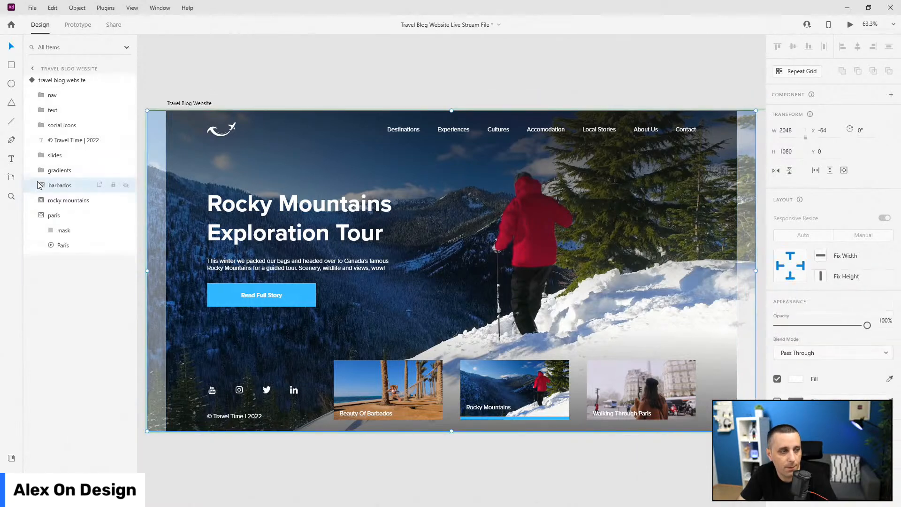
pyautogui.click(40, 216)
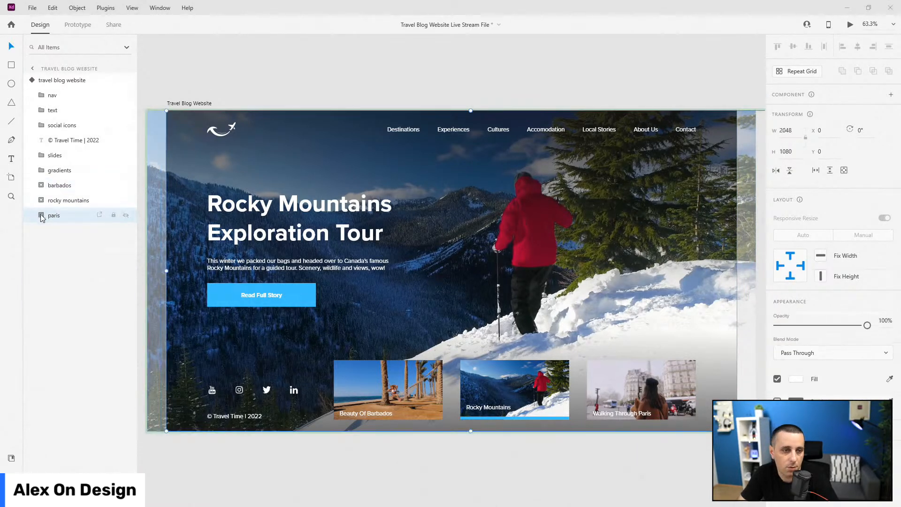
pyautogui.hotkey('ctrl', 'Return')
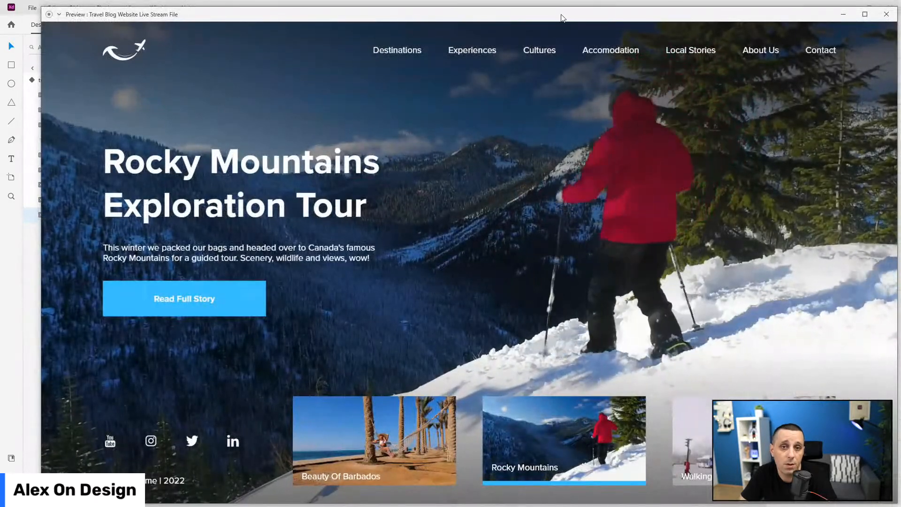
# Step: Switch the travel blog website component to its paris state and expand its layers
pyautogui.click(38, 83)
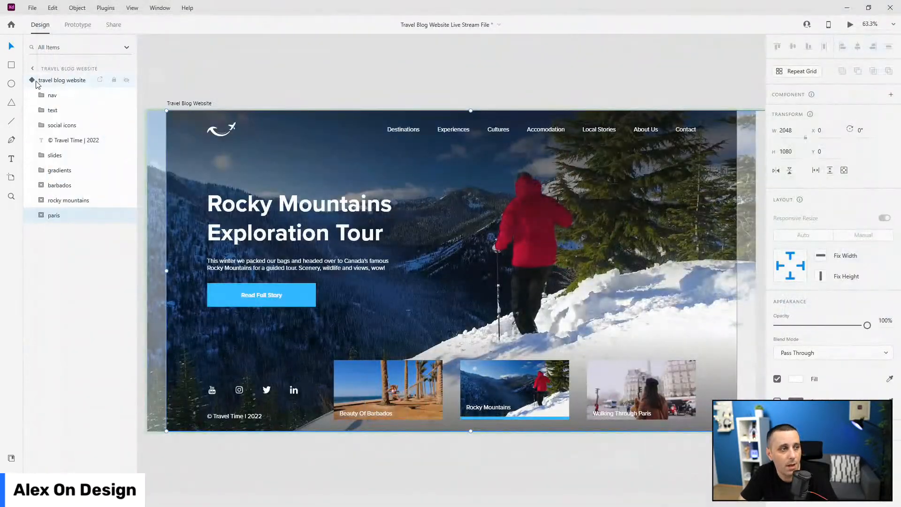
pyautogui.click(38, 82)
pyautogui.click(798, 142)
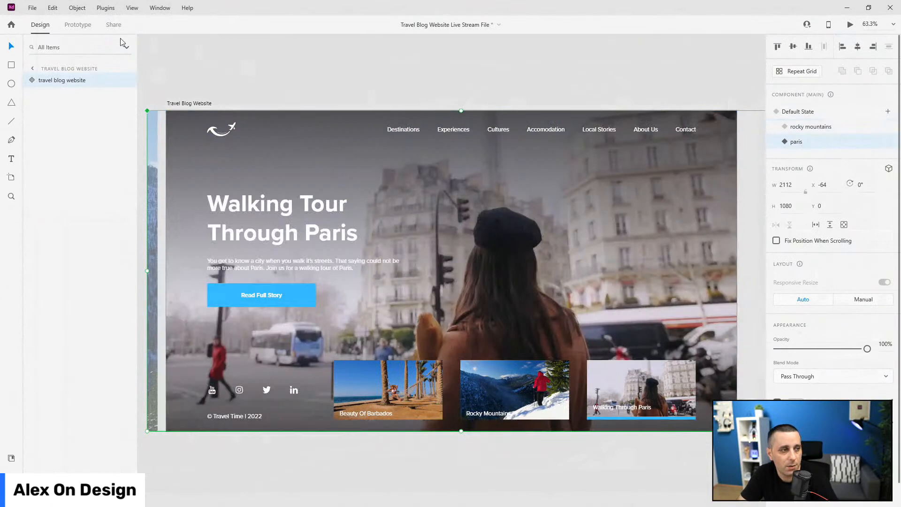
pyautogui.click(28, 83)
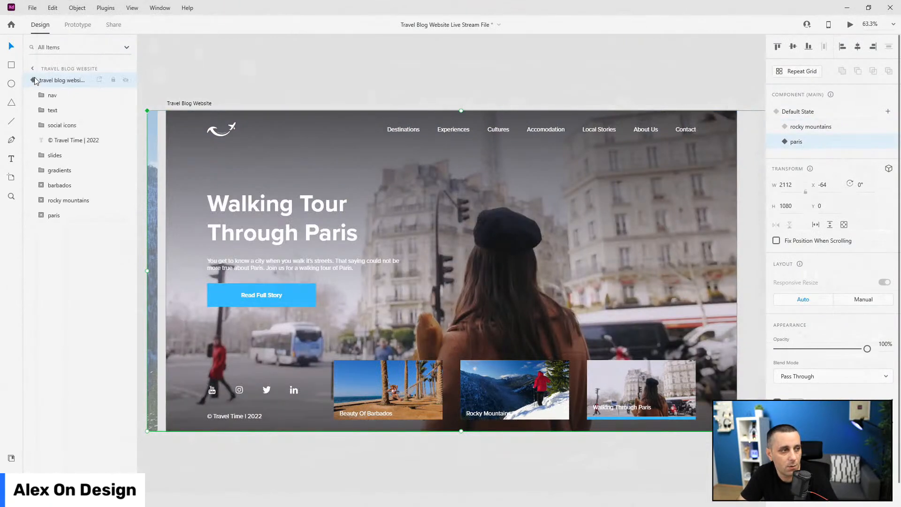
# Step: Check the playback mode of the three videos in the paris state and set the Paris video to Play automatically
pyautogui.click(41, 215)
pyautogui.click(42, 201)
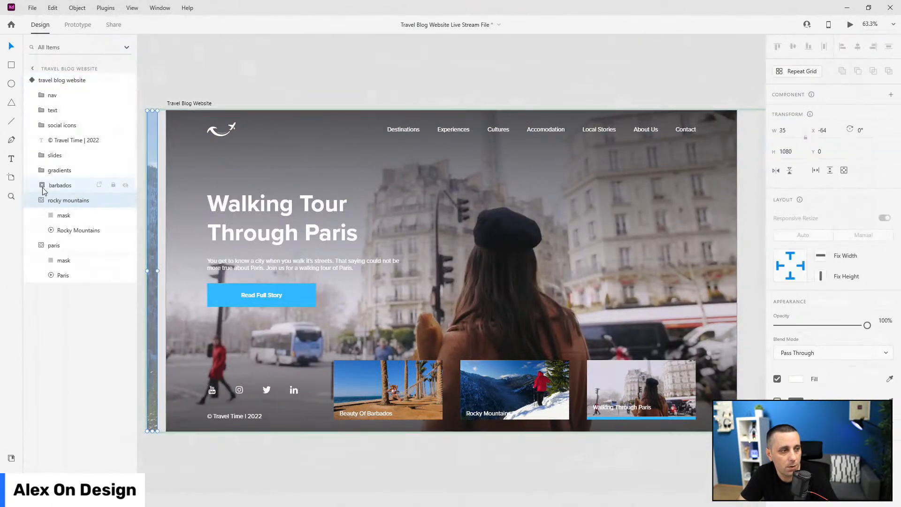
pyautogui.click(42, 186)
pyautogui.click(70, 214)
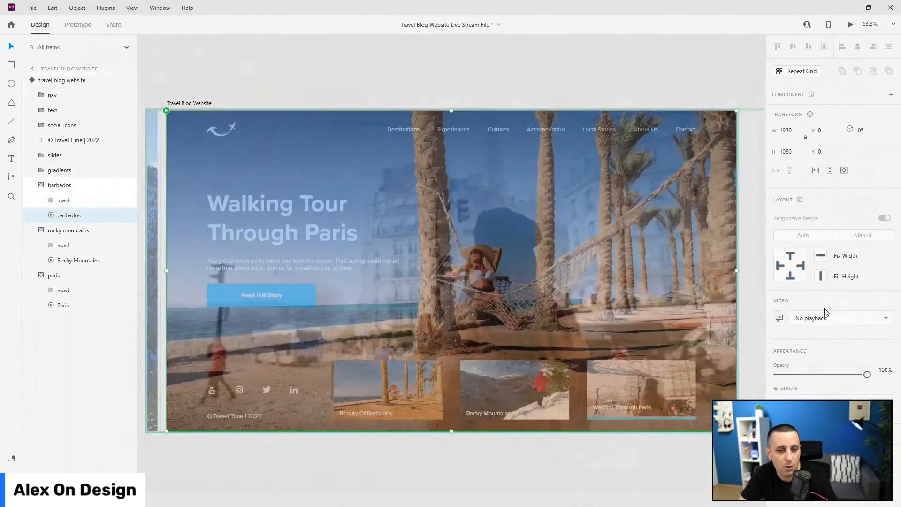
pyautogui.click(71, 260)
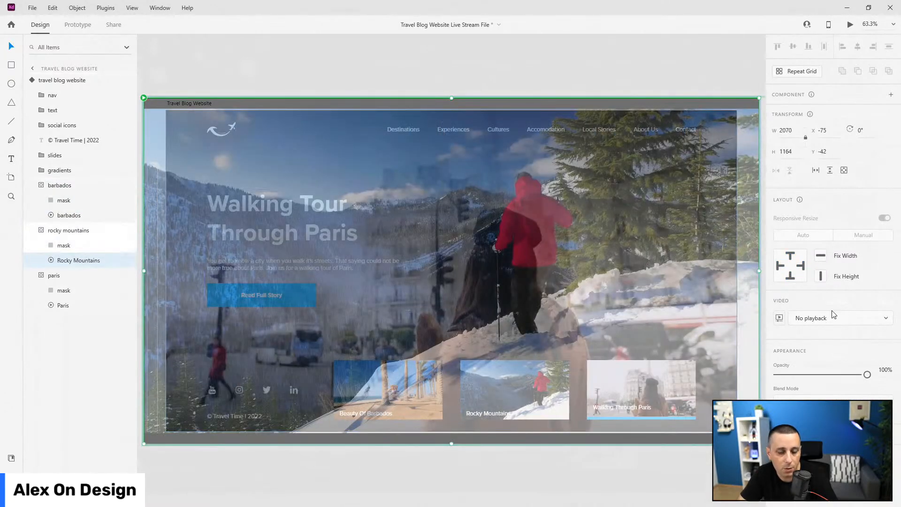
pyautogui.click(63, 305)
pyautogui.click(833, 324)
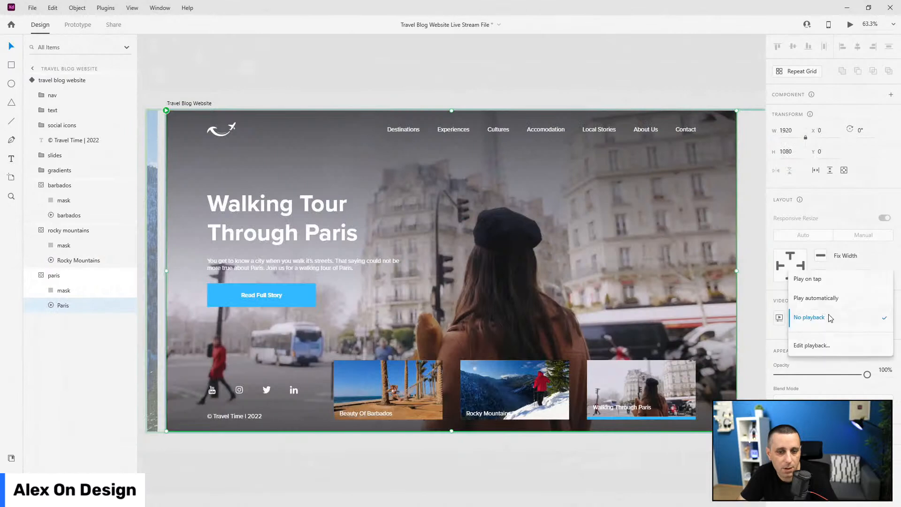
pyautogui.click(823, 301)
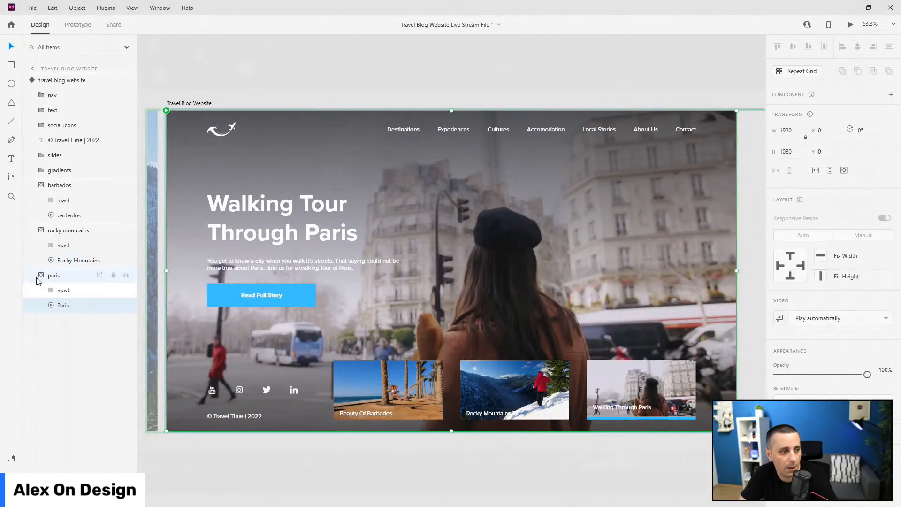
# Step: Collapse the masked groups and preview the prototype in the paris state, closing the preview when done
pyautogui.click(39, 230)
pyautogui.click(40, 185)
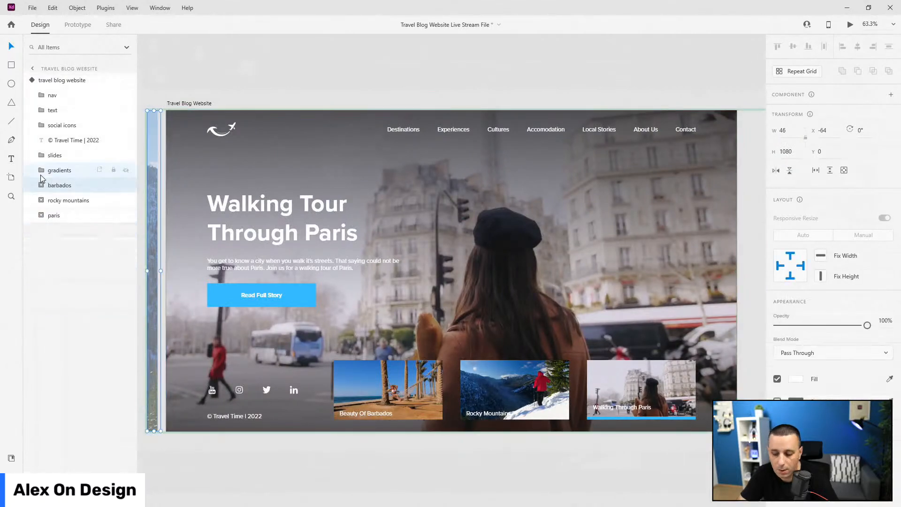
pyautogui.hotkey('ctrl', 'Return')
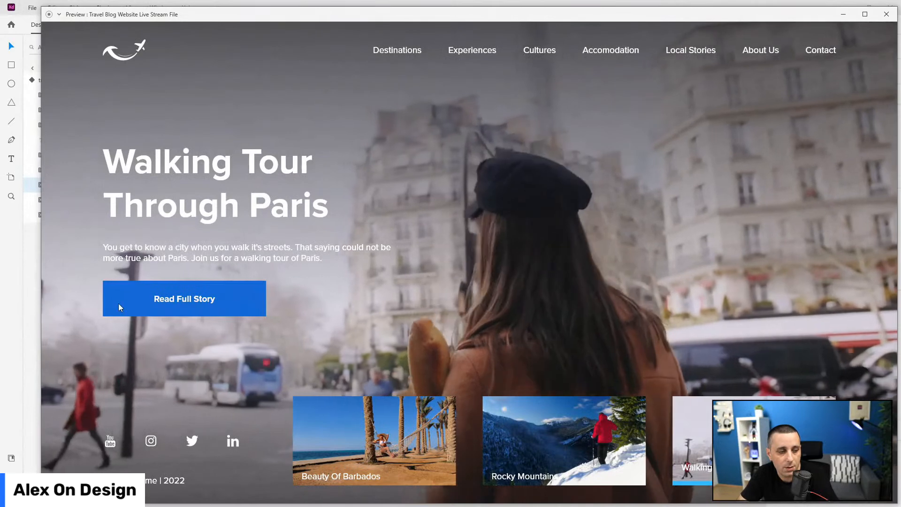
pyautogui.click(887, 14)
pyautogui.press('Escape')
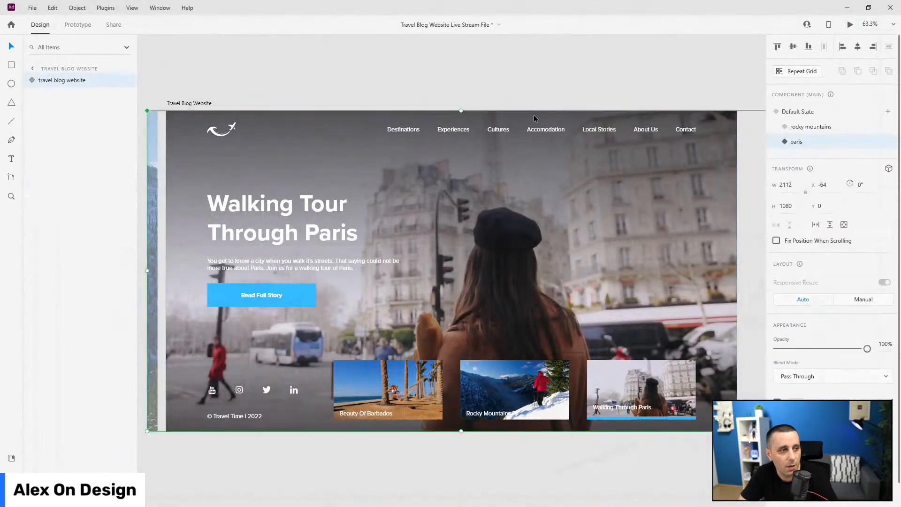
# Step: Return the travel blog website component to its Default State and switch to prototyping mode
pyautogui.click(849, 114)
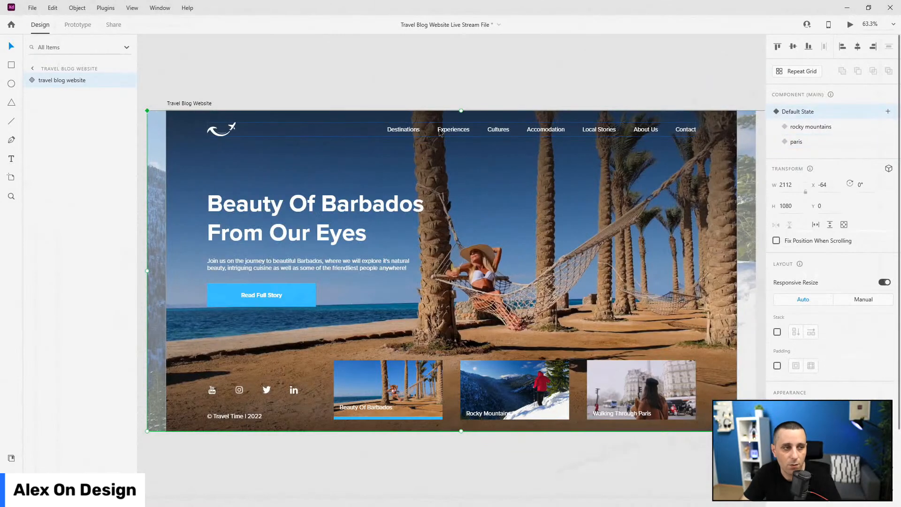
pyautogui.click(76, 26)
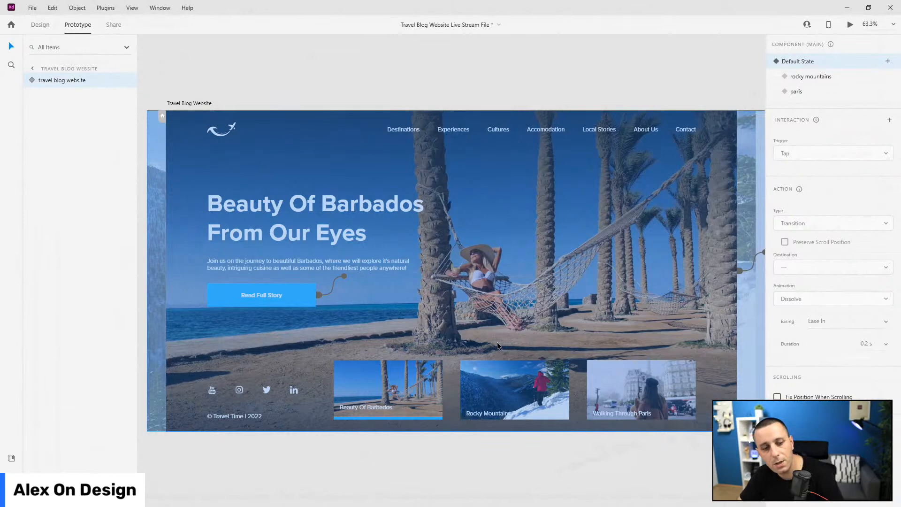
pyautogui.scroll(-3, 517, 379)
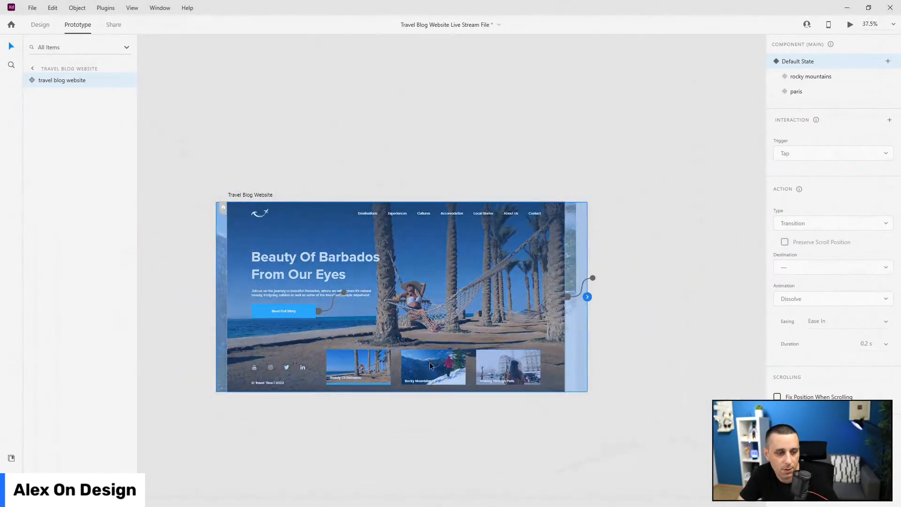
# Step: Add a tap interaction to slide 2 in the Default State that auto-animates to the rocky mountains state
pyautogui.doubleClick(430, 365)
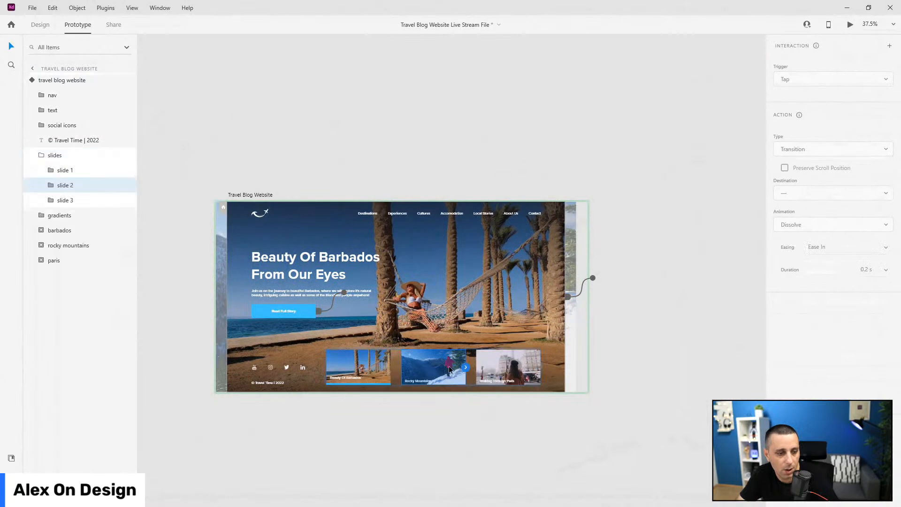
pyautogui.click(465, 367)
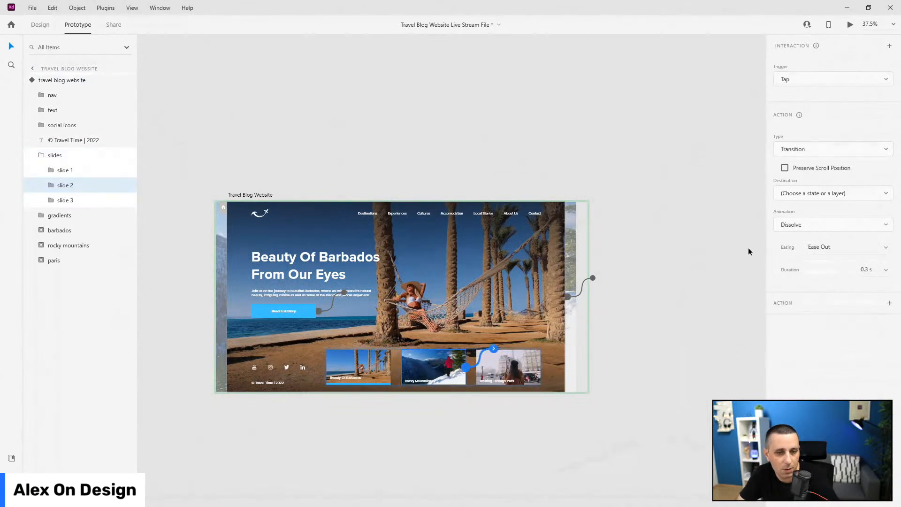
pyautogui.click(794, 155)
pyautogui.click(798, 142)
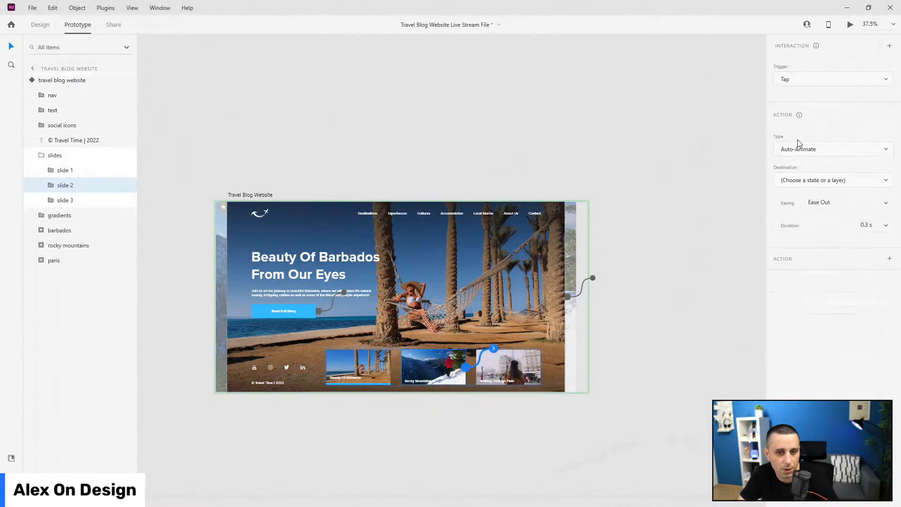
pyautogui.click(807, 182)
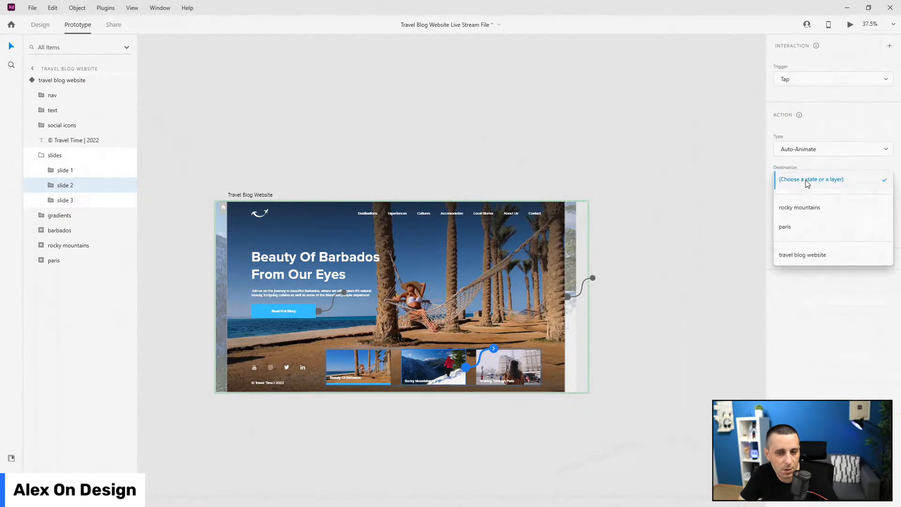
pyautogui.click(800, 208)
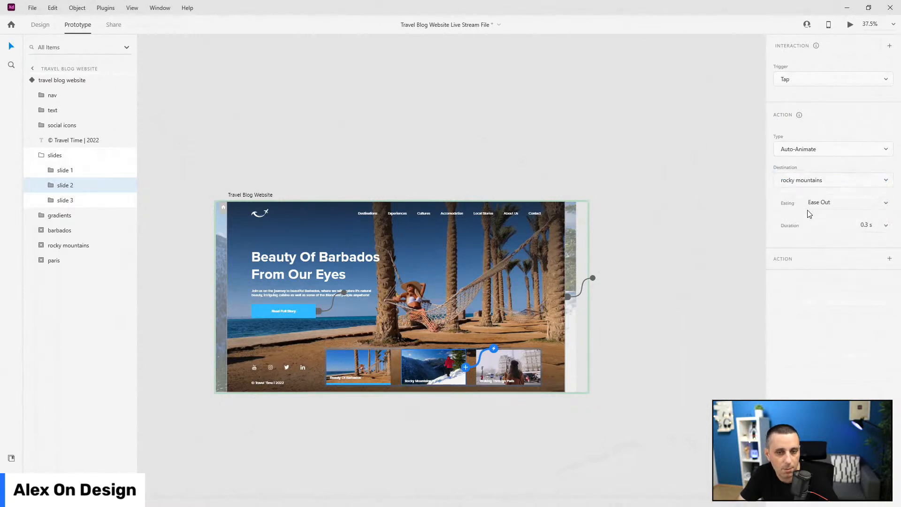
# Step: Set slide 2's interaction to Snap easing with a 2 s duration
pyautogui.click(885, 207)
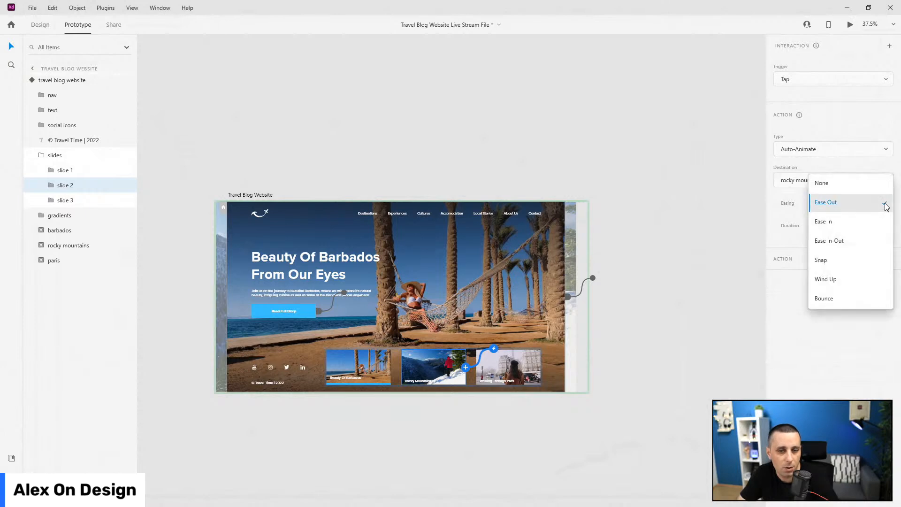
pyautogui.click(848, 263)
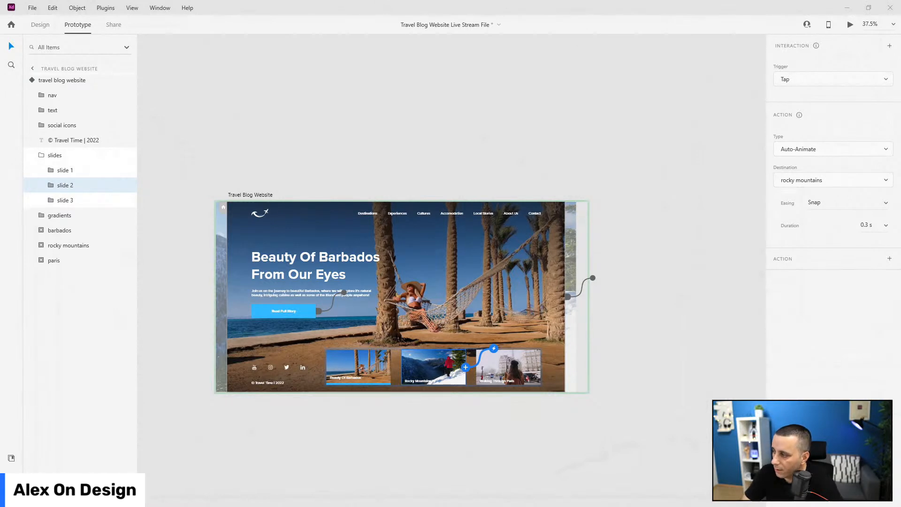
pyautogui.click(883, 225)
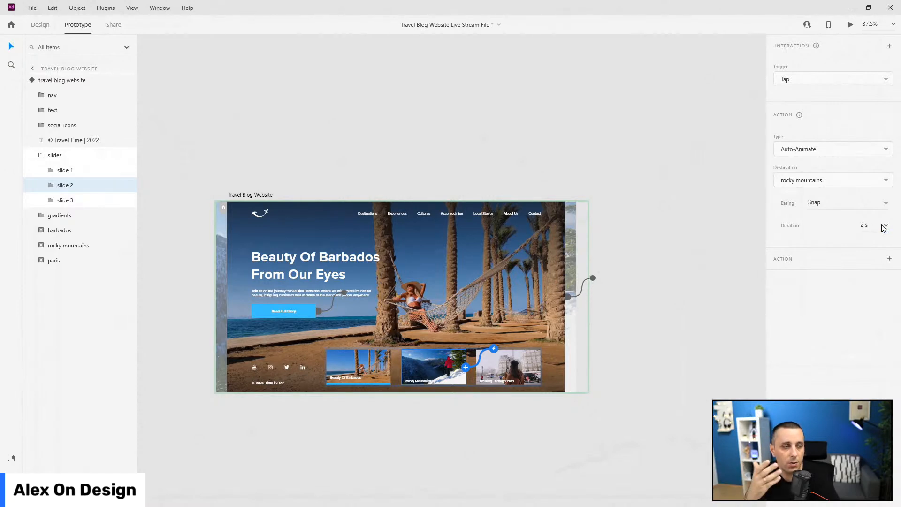
# Step: Add a tap interaction from slide 3 to the paris state, check both slide links, and collapse the component's layers
pyautogui.click(509, 371)
pyautogui.click(541, 367)
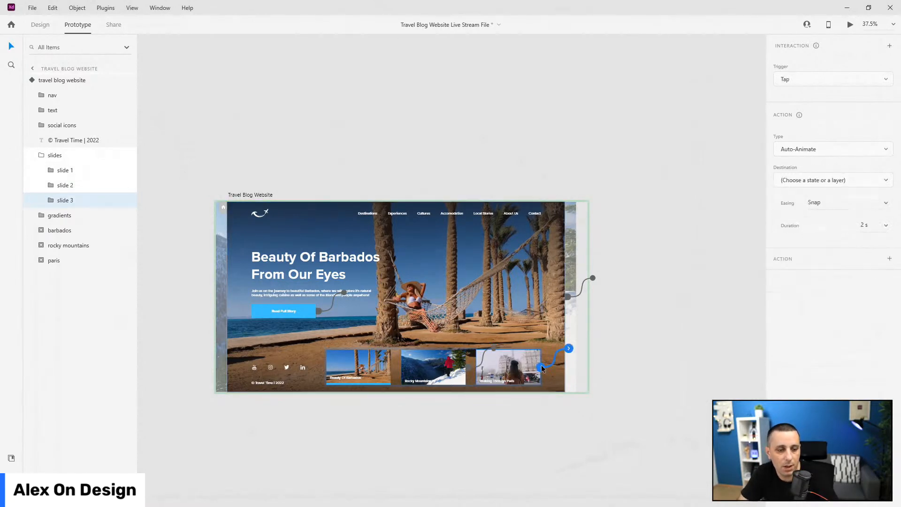
pyautogui.click(833, 181)
pyautogui.click(800, 208)
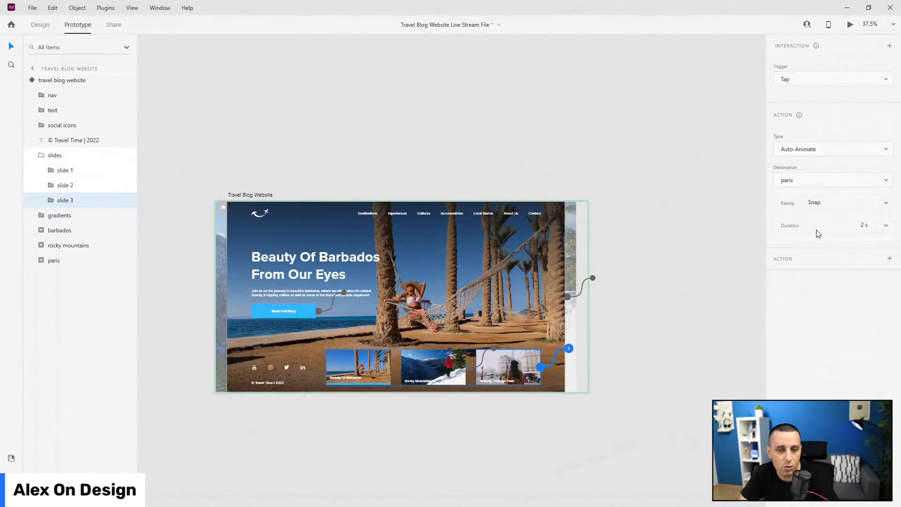
pyautogui.click(479, 367)
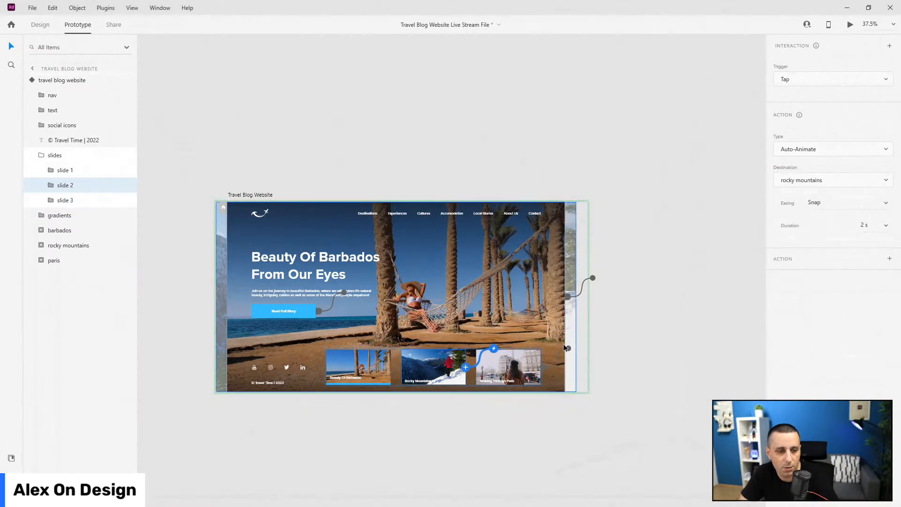
pyautogui.click(557, 351)
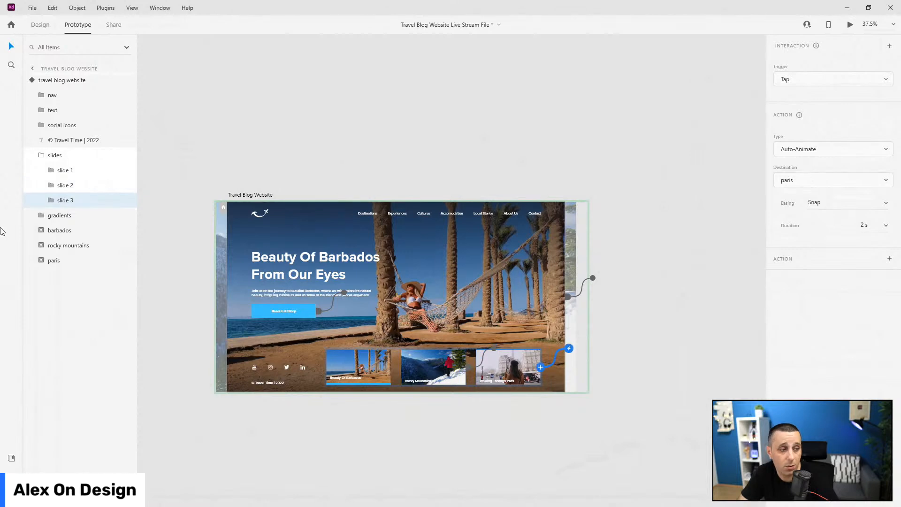
pyautogui.click(43, 156)
pyautogui.click(31, 82)
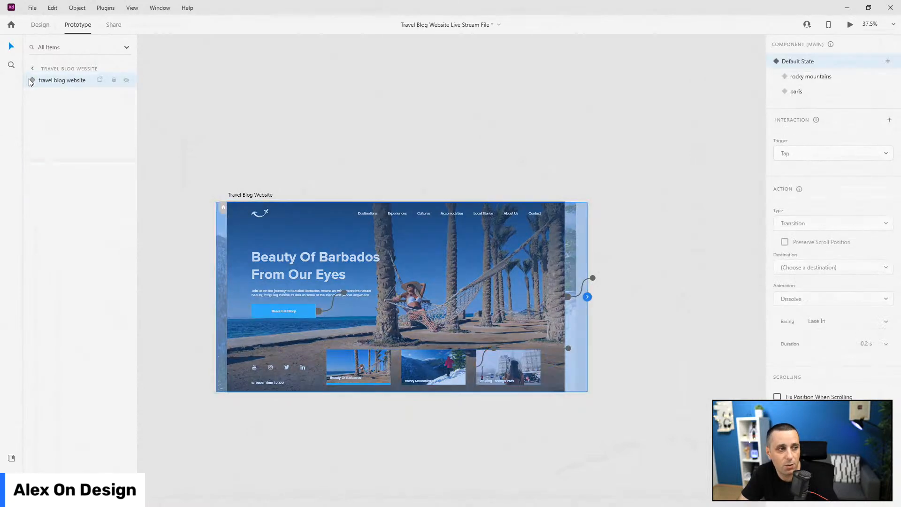
# Step: In the rocky mountains state, add a tap interaction to slide 1 that auto-animates to the Default State with Snap easing over 2 s
pyautogui.click(824, 76)
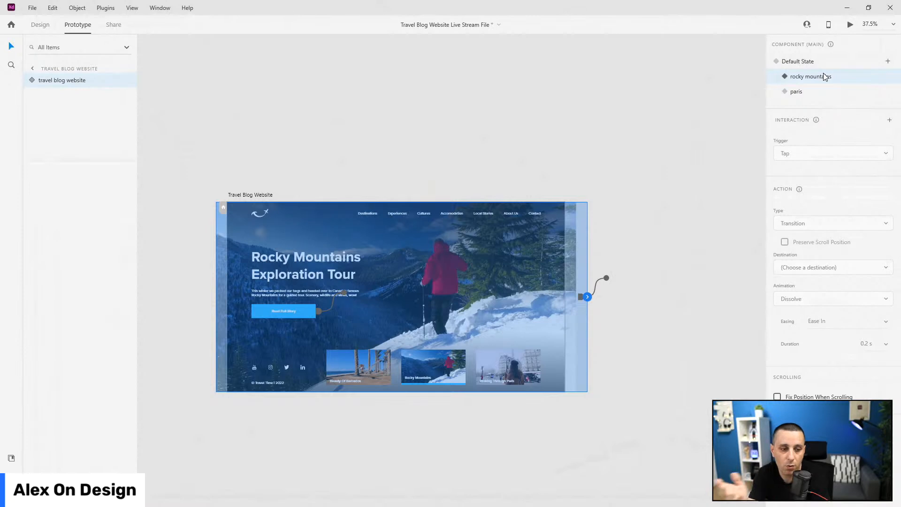
pyautogui.doubleClick(370, 362)
pyautogui.doubleClick(370, 362)
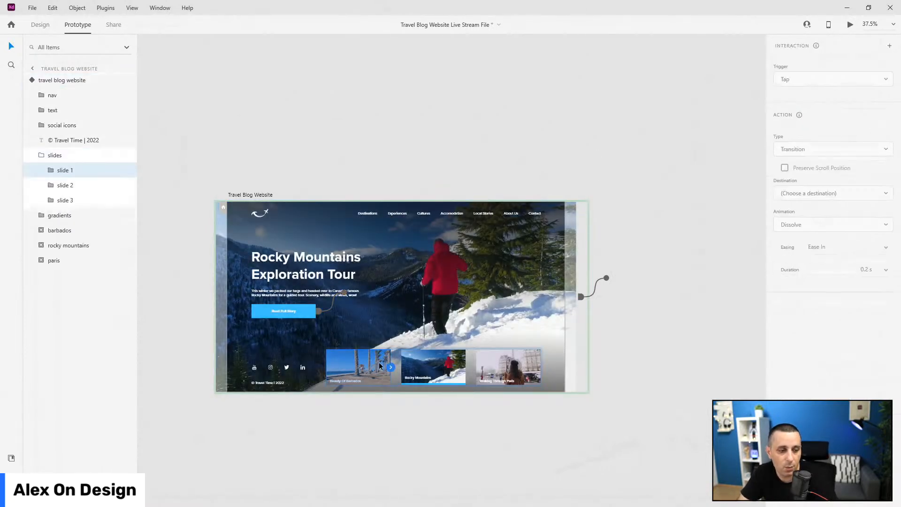
pyautogui.click(389, 368)
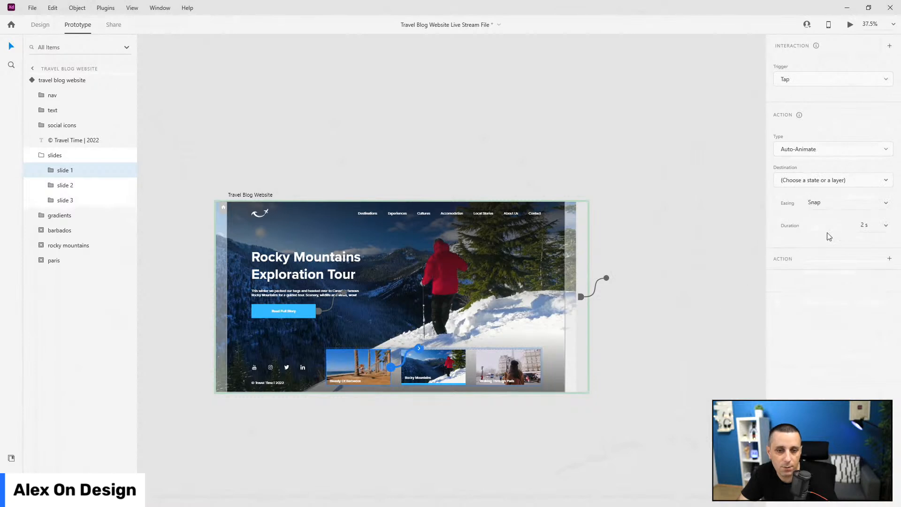
pyautogui.click(821, 183)
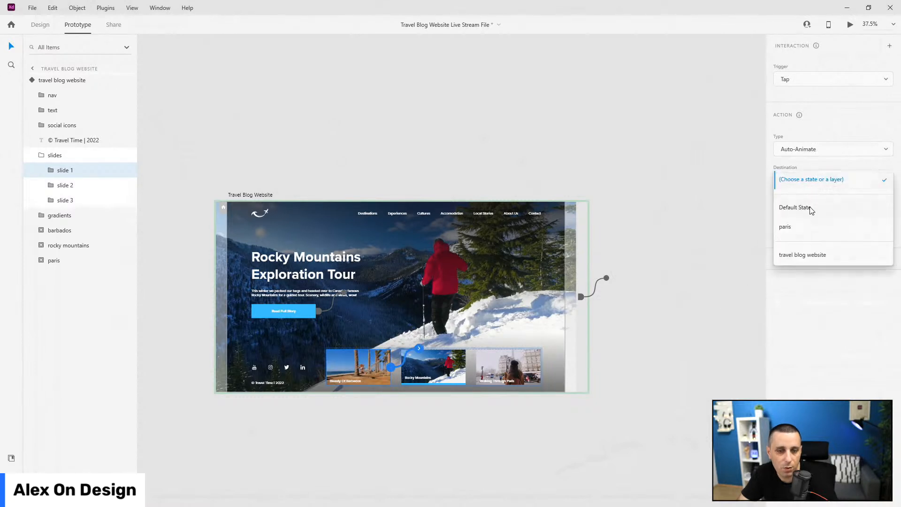
pyautogui.click(795, 207)
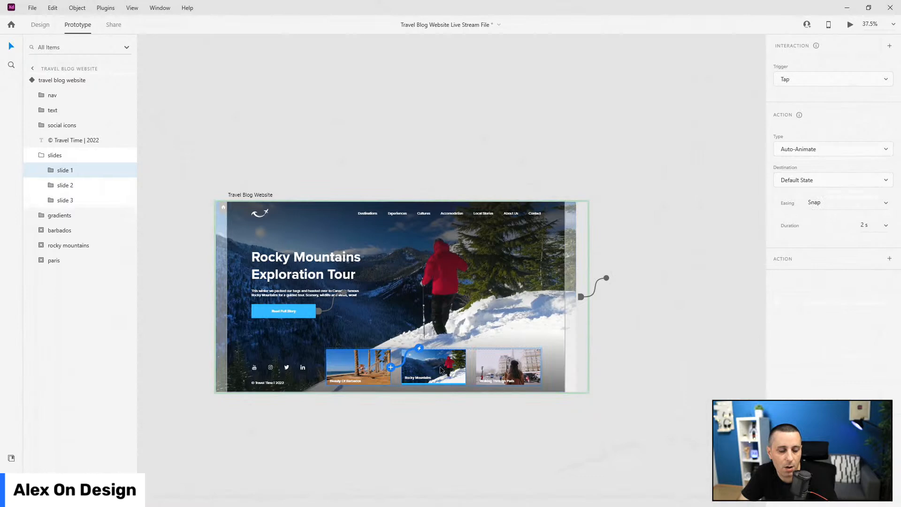
# Step: Link slide 3 in the rocky mountains state to the paris state on tap and collapse the component's layers
pyautogui.hotkey('ctrl', '0')
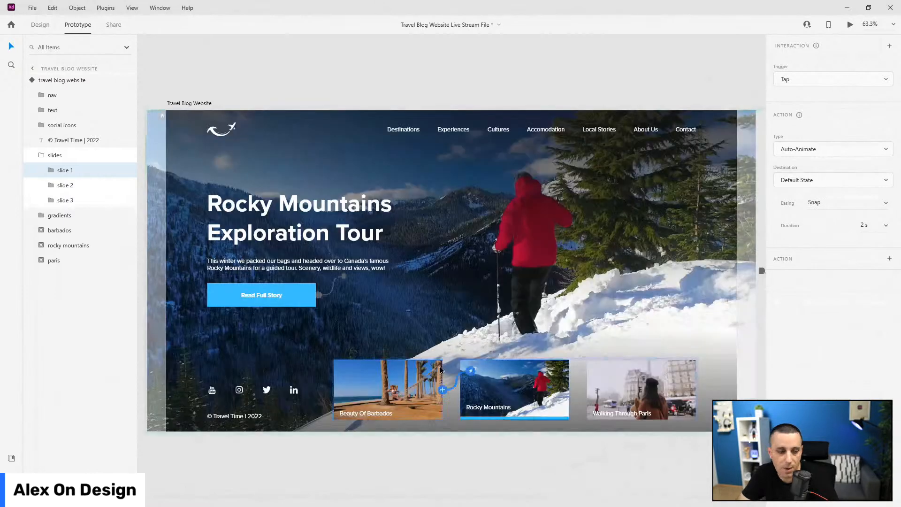
pyautogui.click(659, 392)
pyautogui.click(696, 390)
pyautogui.click(811, 184)
pyautogui.click(809, 229)
pyautogui.click(41, 154)
pyautogui.click(56, 80)
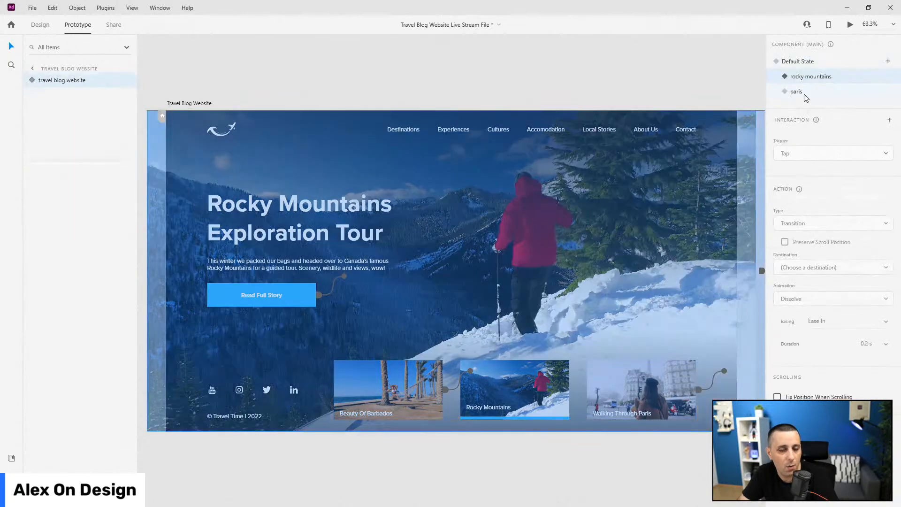
# Step: In the paris state, add a tap interaction to slide 1 that auto-animates to the Default State with Snap easing over 2 s
pyautogui.click(796, 92)
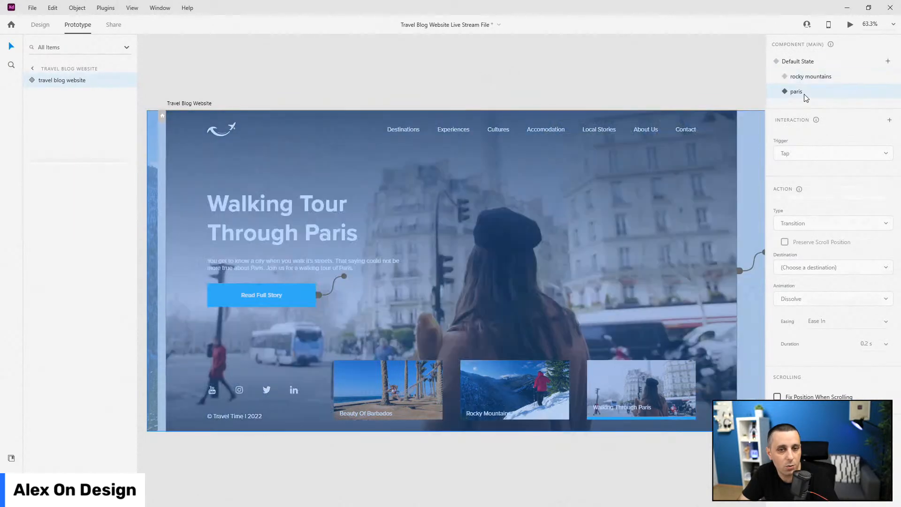
pyautogui.click(422, 383)
pyautogui.click(420, 395)
pyautogui.moveTo(442, 391); pyautogui.dragTo(471, 371)
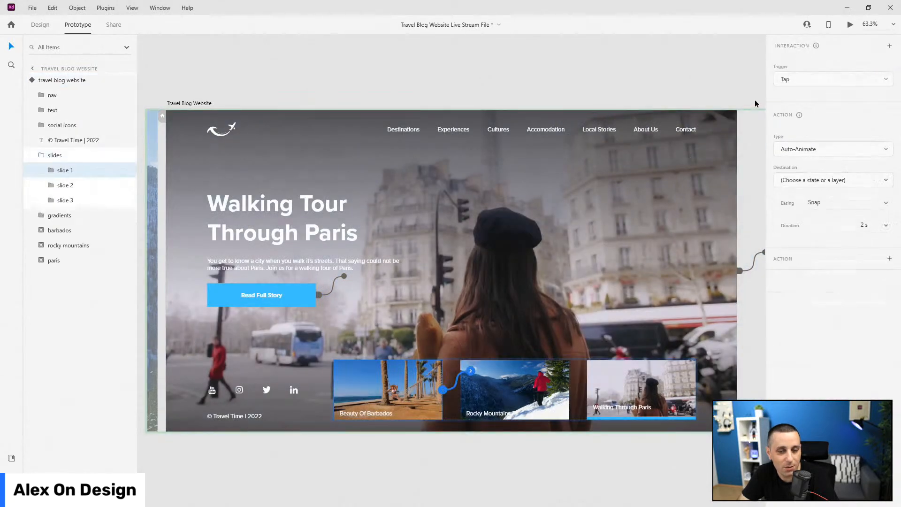
pyautogui.click(808, 179)
pyautogui.click(798, 208)
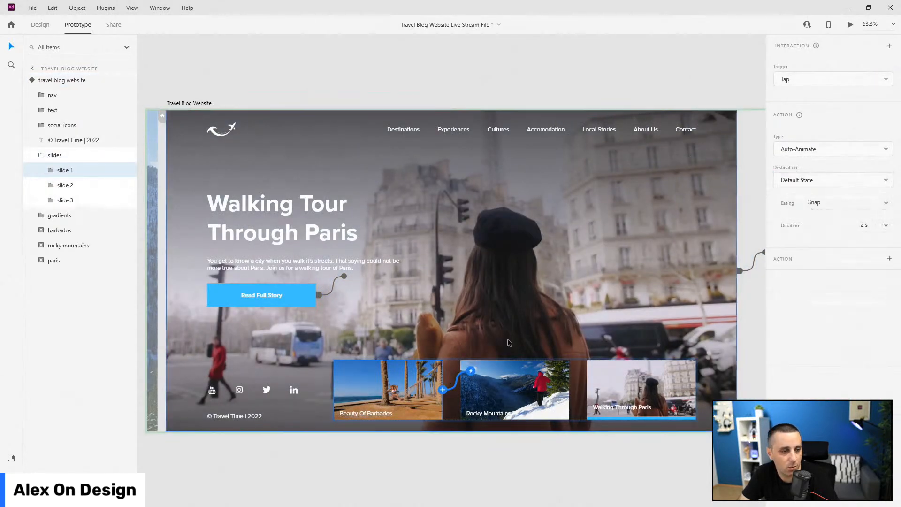
# Step: Link slide 2 in the paris state to the rocky mountains state on tap and collapse the component's layers
pyautogui.click(535, 365)
pyautogui.moveTo(569, 391); pyautogui.dragTo(597, 371)
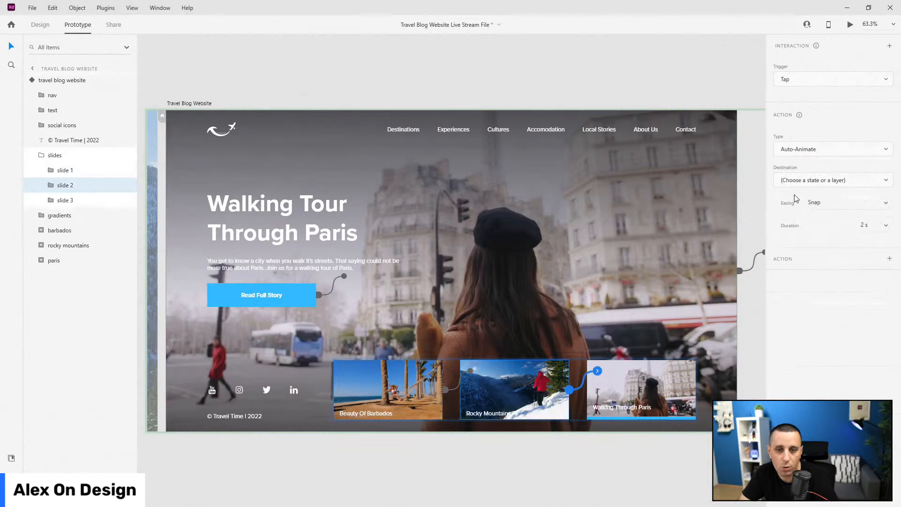
pyautogui.click(808, 186)
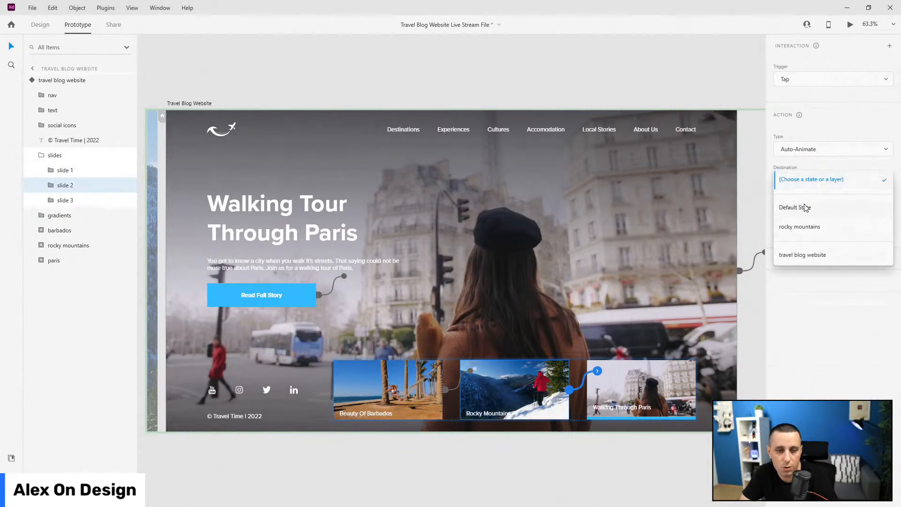
pyautogui.click(811, 227)
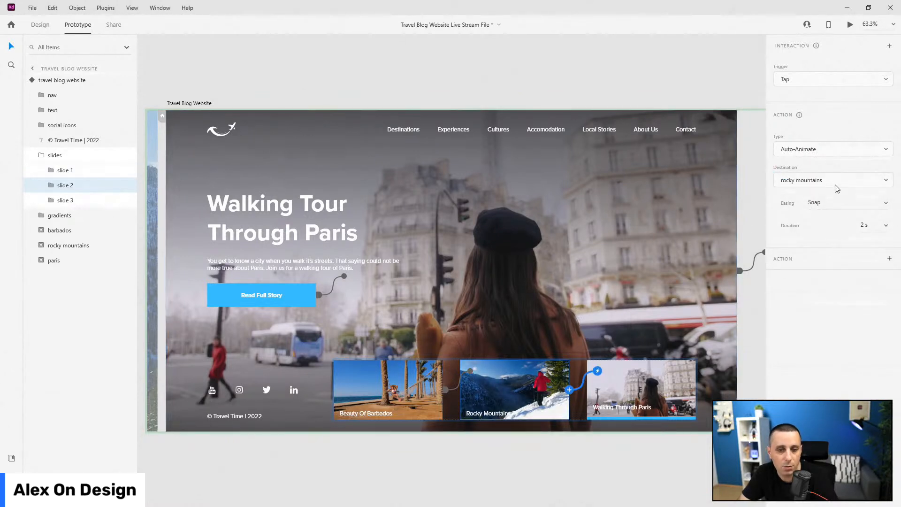
pyautogui.click(41, 155)
pyautogui.click(32, 80)
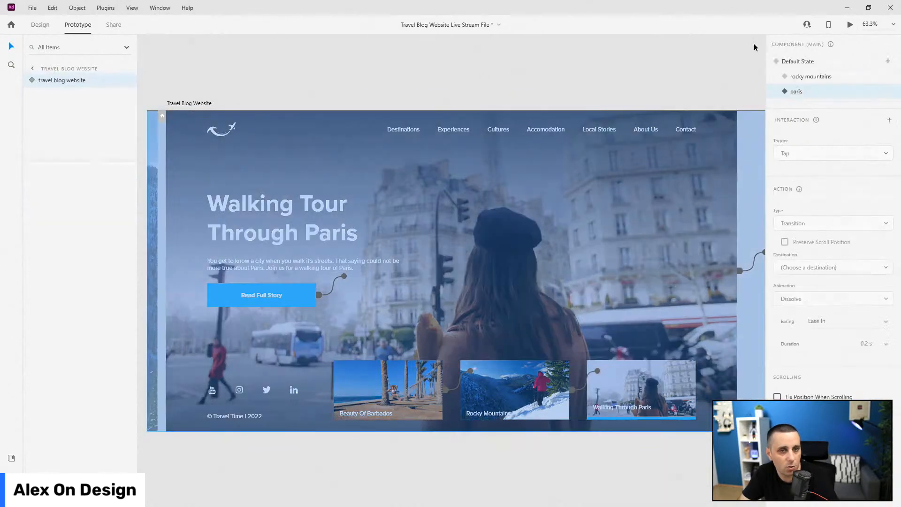
# Step: Return the component to its Default State and preview the prototype, switching between the Barbados, Rocky Mountains and Paris slides
pyautogui.click(801, 62)
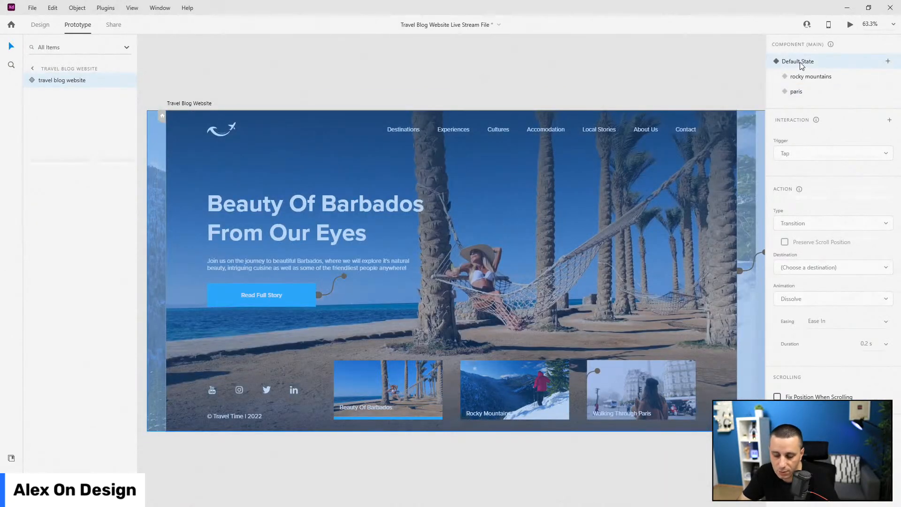
pyautogui.click(850, 25)
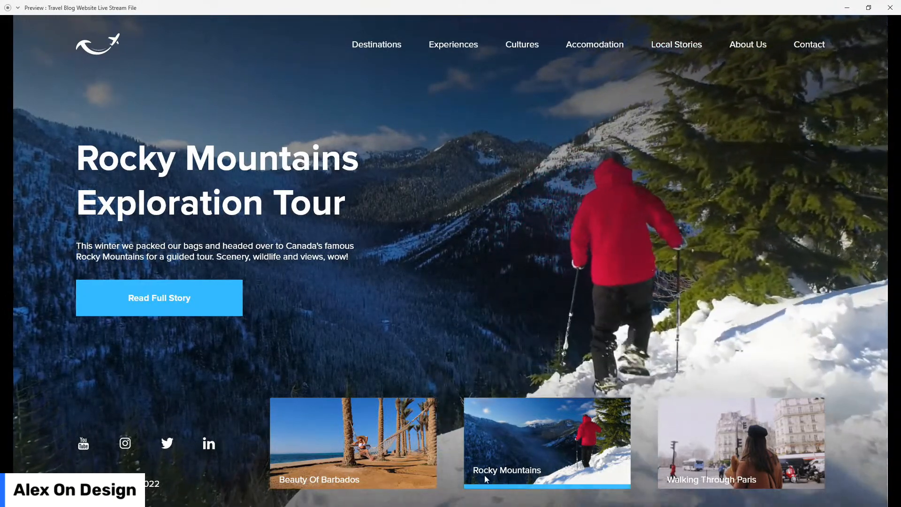
pyautogui.click(734, 446)
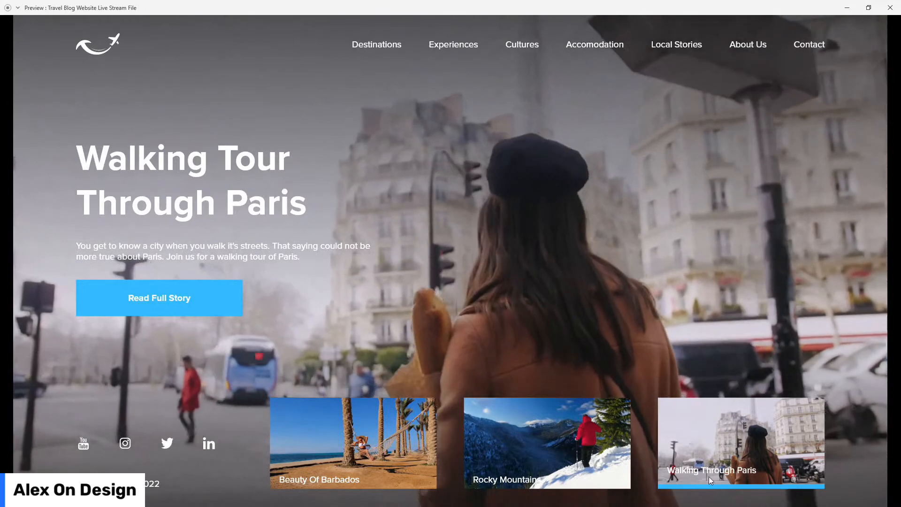
pyautogui.click(501, 435)
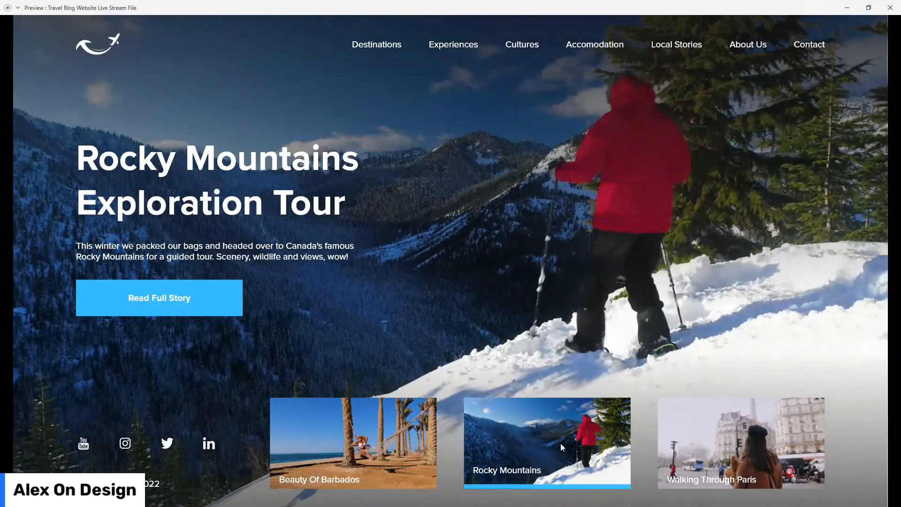
pyautogui.click(381, 426)
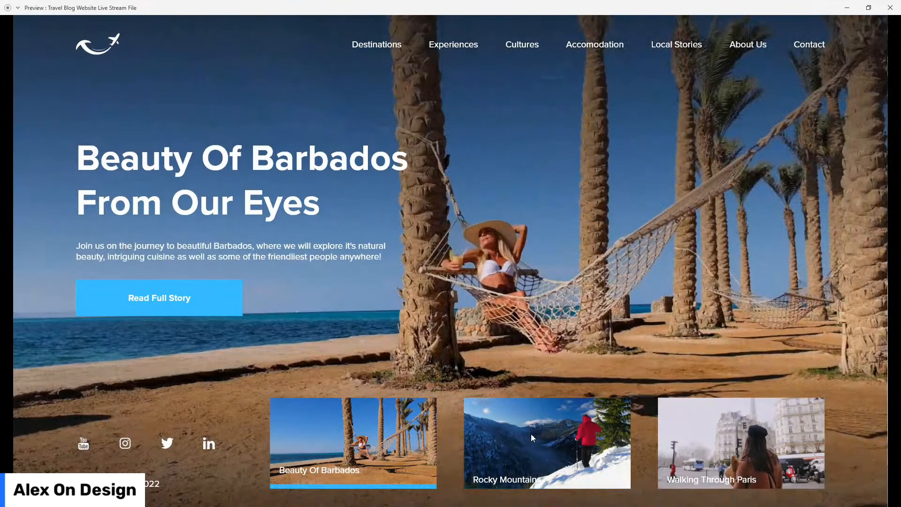
pyautogui.click(511, 485)
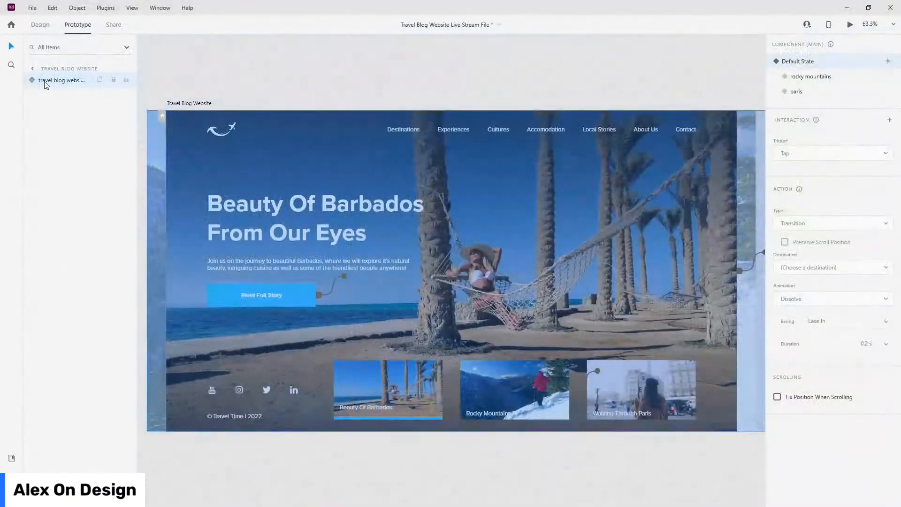
# Step: Inspect the indicator layer inside slide 1 of the component's slides group, then collapse the component's layers
pyautogui.click(33, 80)
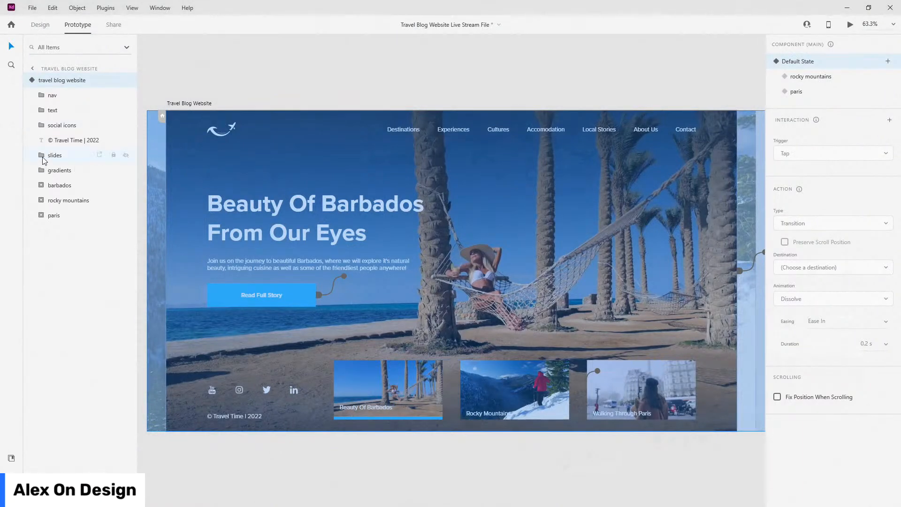
pyautogui.click(42, 158)
pyautogui.click(51, 170)
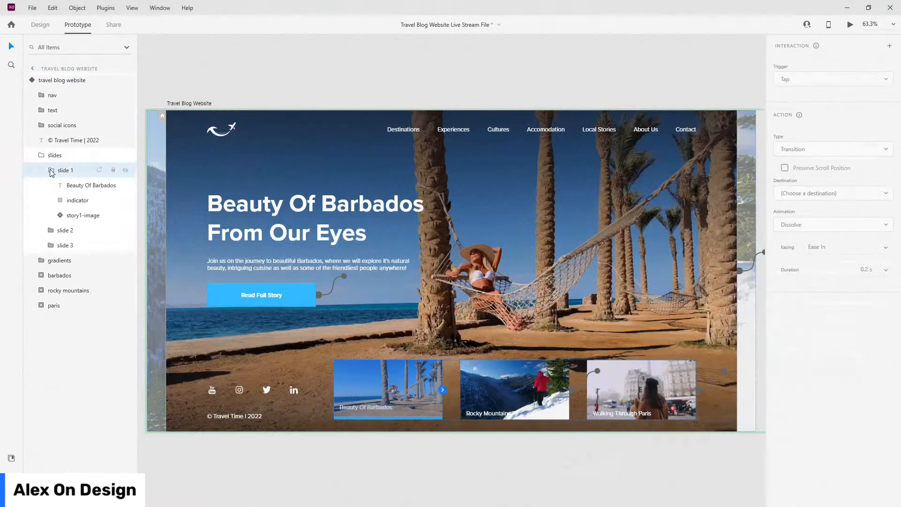
pyautogui.click(83, 205)
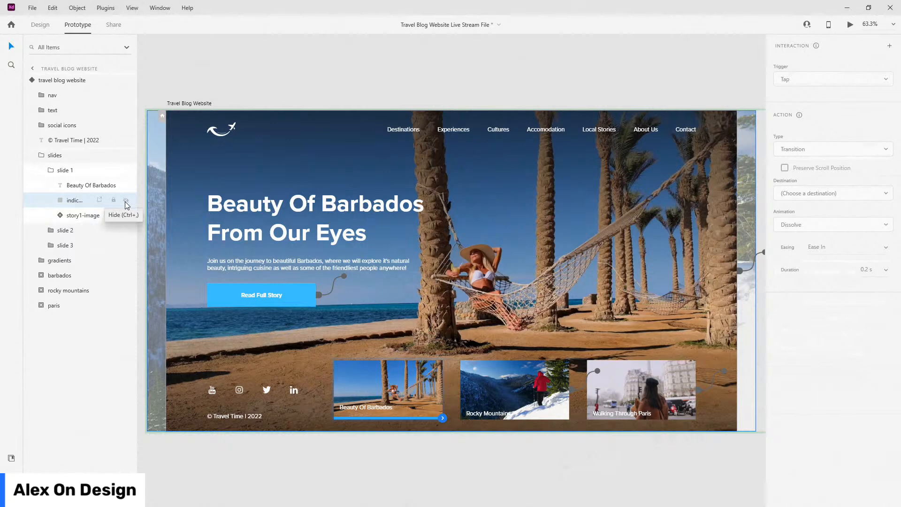
pyautogui.click(38, 153)
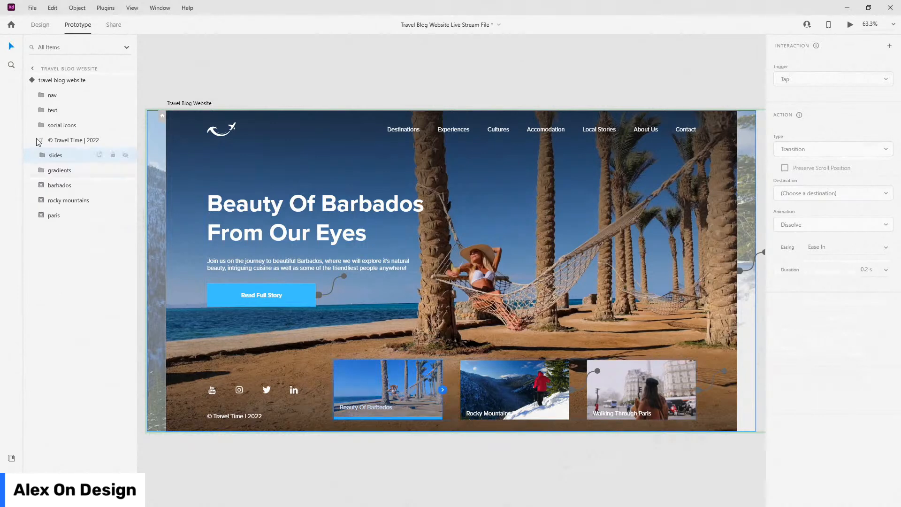
pyautogui.click(31, 82)
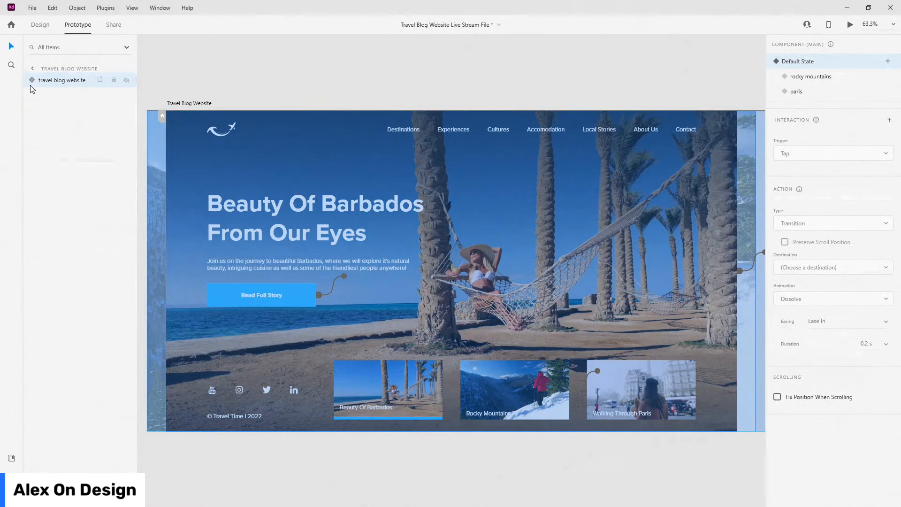
# Step: Preview the prototype full screen, switch to the Rocky Mountains and Paris slides, and close the preview
pyautogui.click(850, 25)
pyautogui.moveTo(804, 102); pyautogui.dragTo(301, 1)
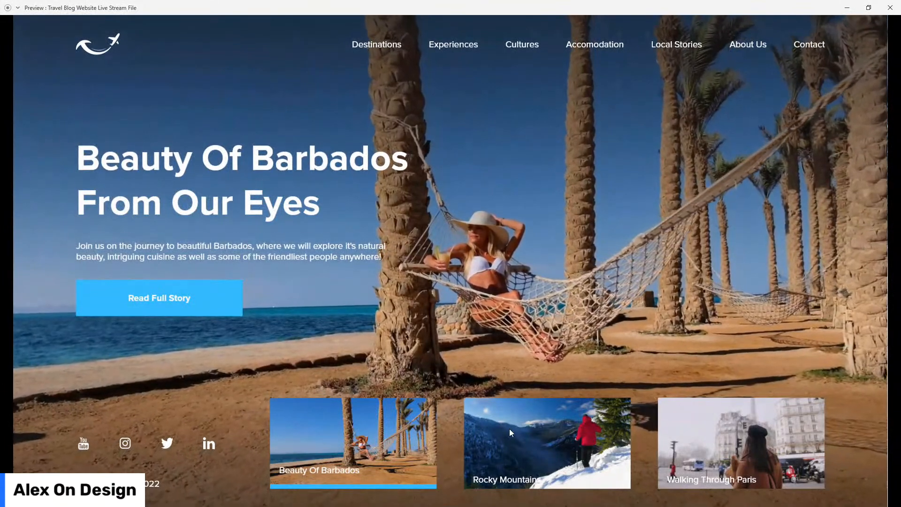
pyautogui.click(511, 432)
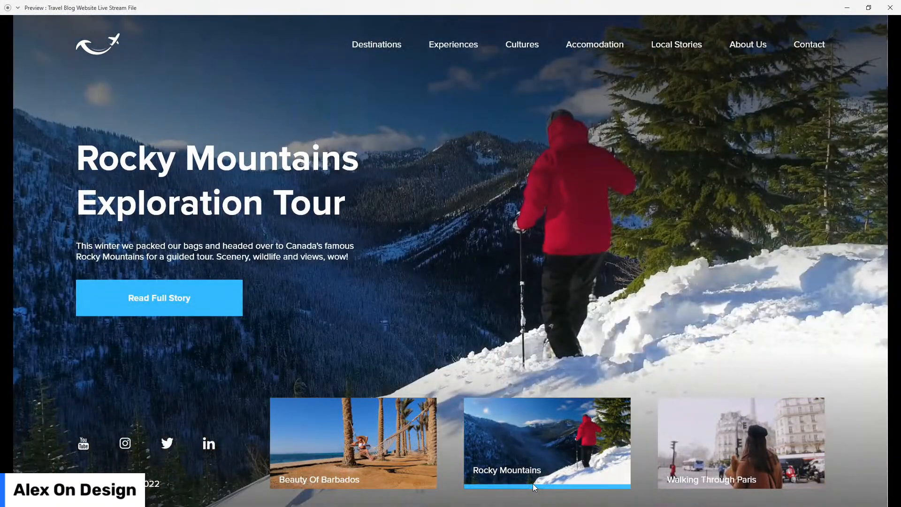
pyautogui.click(779, 435)
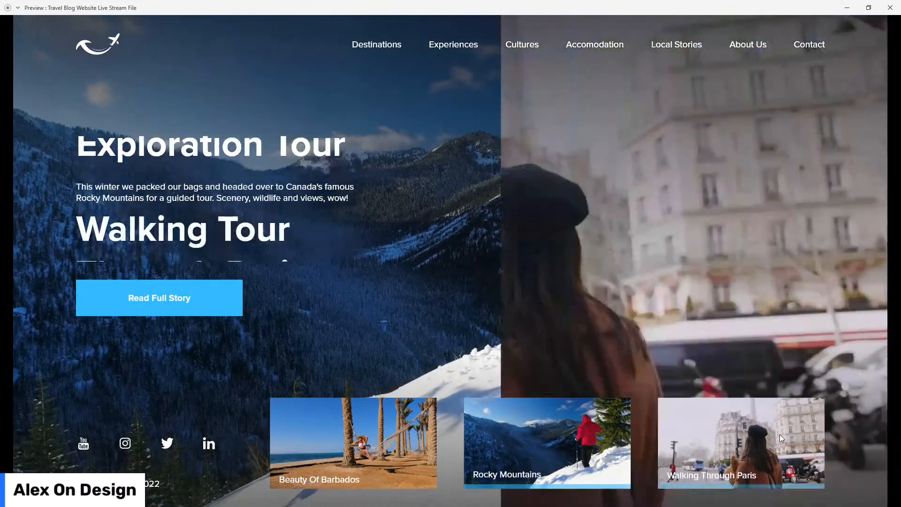
pyautogui.click(890, 8)
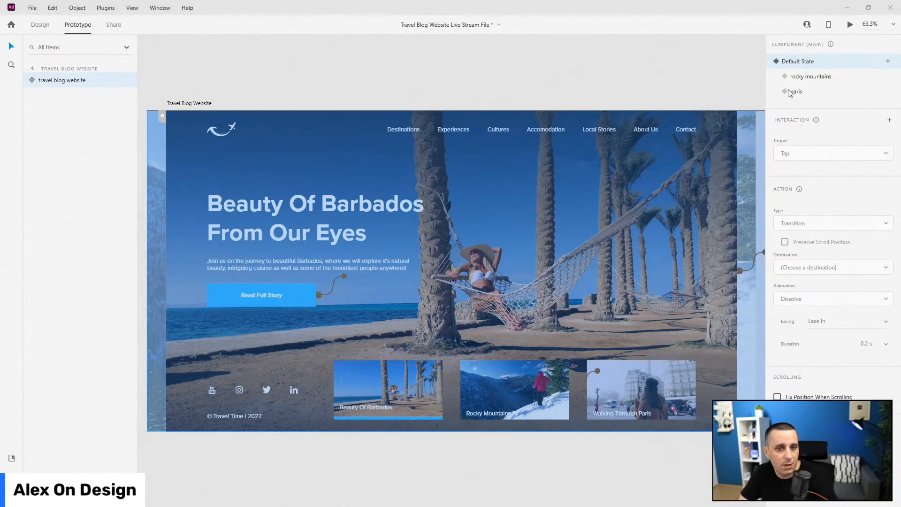
# Step: In the Default State, add an End of Playback interaction to the barbados video that auto-animates to rocky mountains with Snap easing over 2 s
pyautogui.click(26, 80)
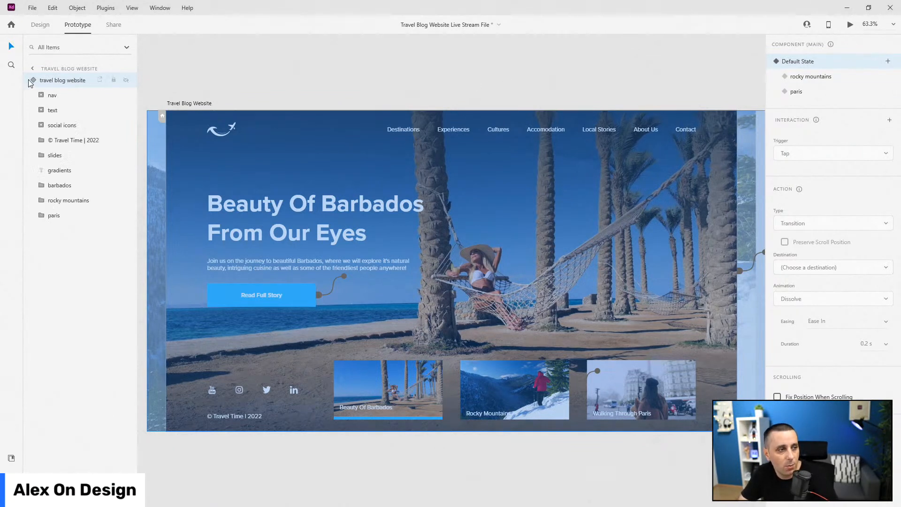
pyautogui.click(42, 186)
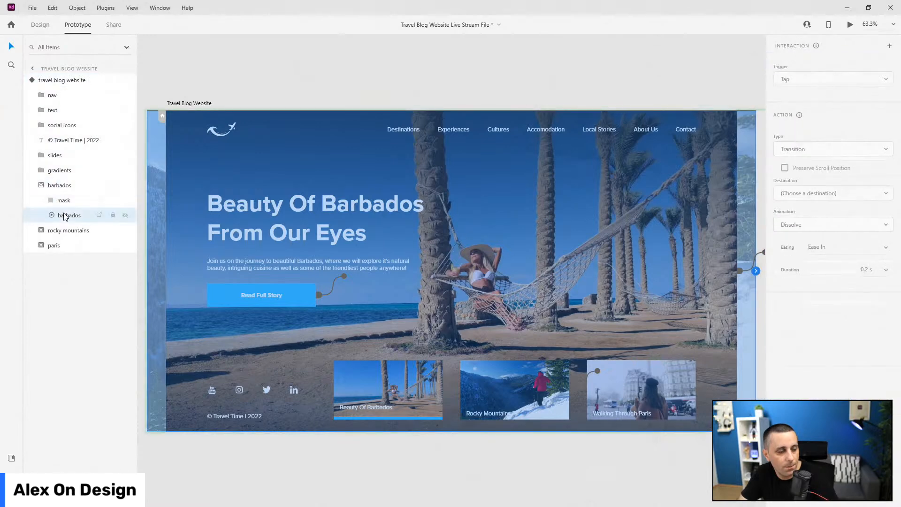
pyautogui.click(66, 215)
pyautogui.scroll(-2, 457, 237)
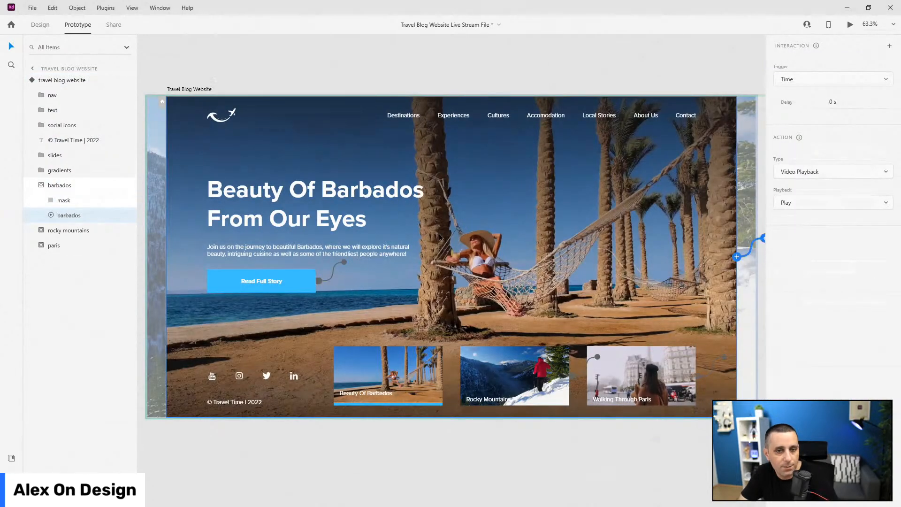
pyautogui.scroll(-3, 347, 216)
pyautogui.scroll(-1, 346, 216)
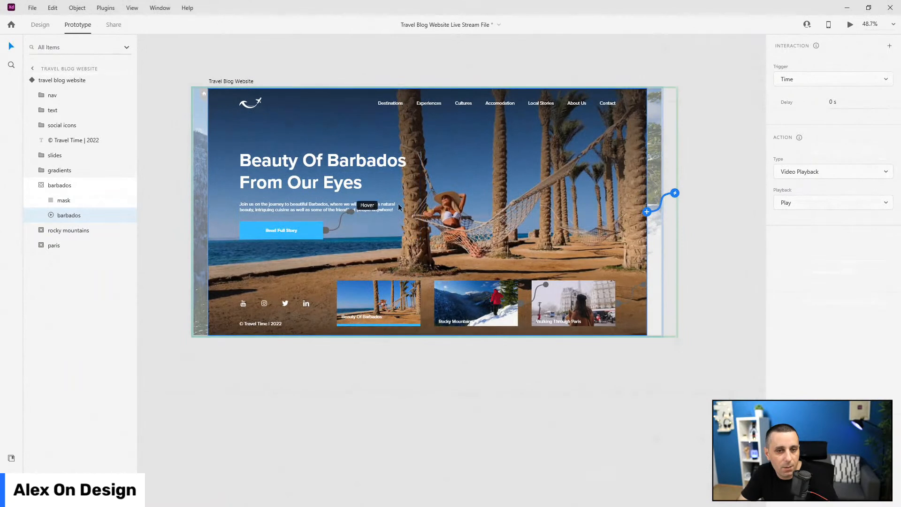
pyautogui.click(647, 213)
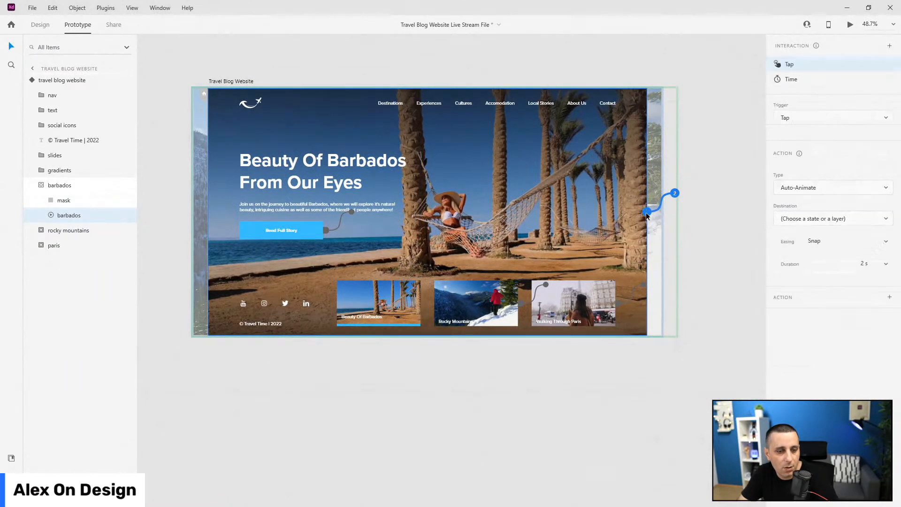
pyautogui.click(808, 117)
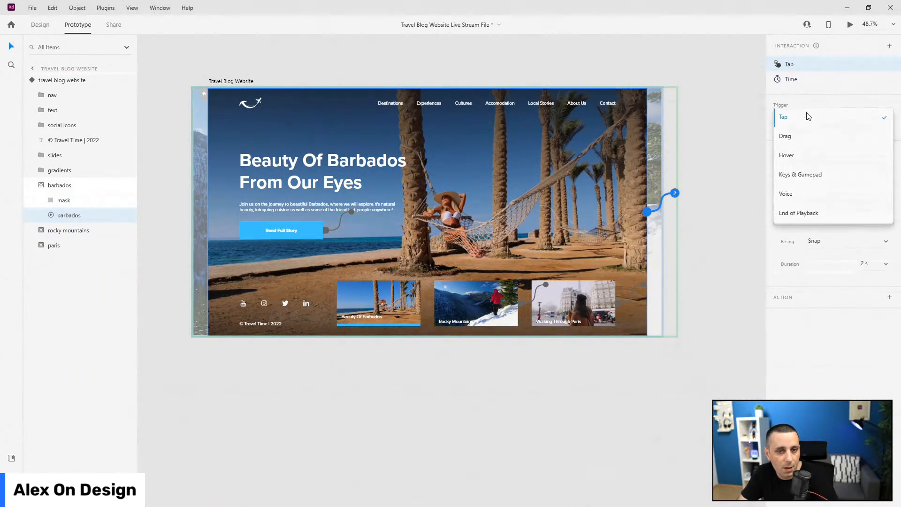
pyautogui.click(815, 215)
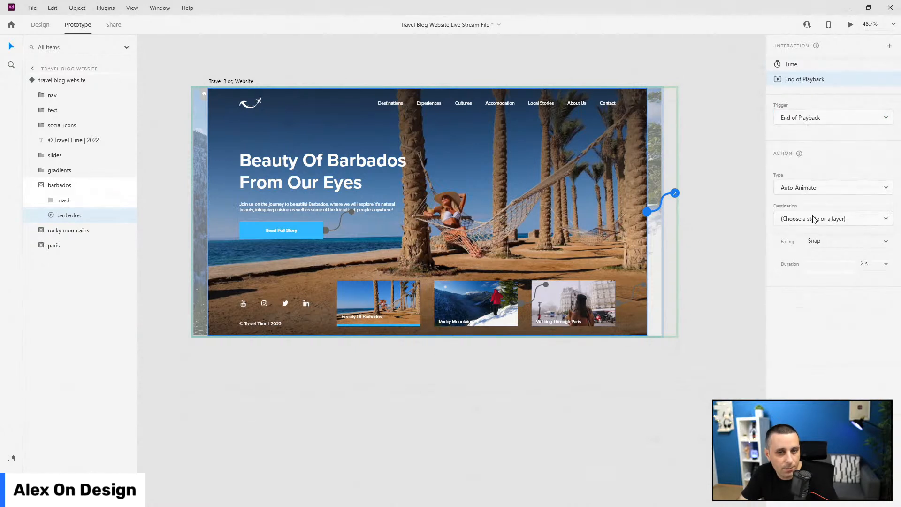
pyautogui.click(809, 219)
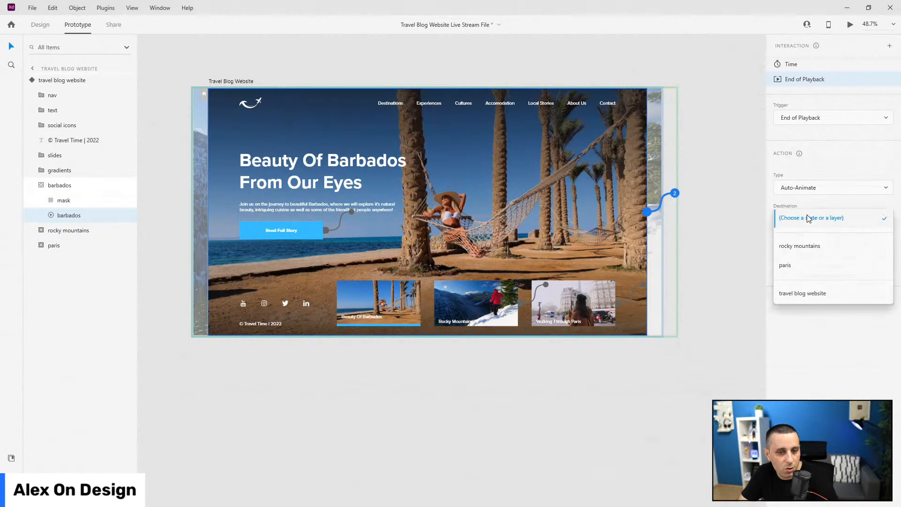
pyautogui.click(809, 247)
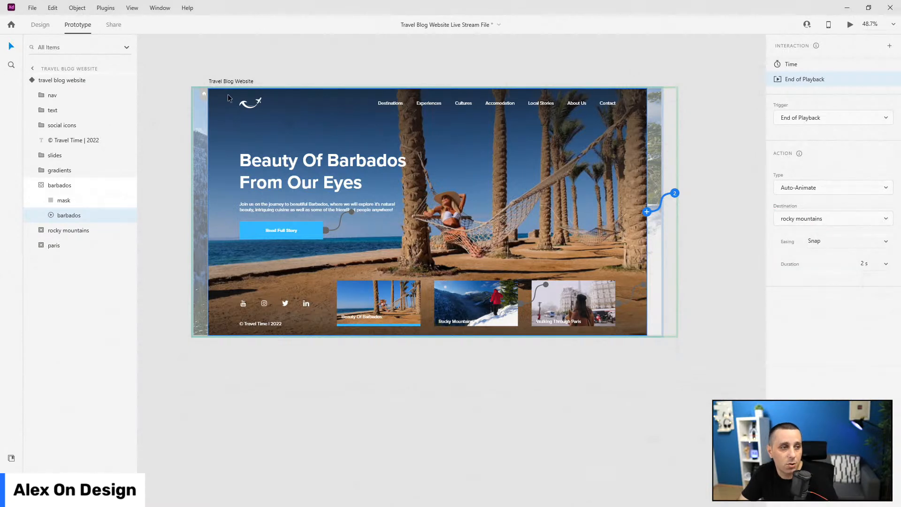
# Step: Preview the Travel Blog Website artboard full screen through the end of the Barbados video, then switch back to the Barbados slide
pyautogui.click(241, 81)
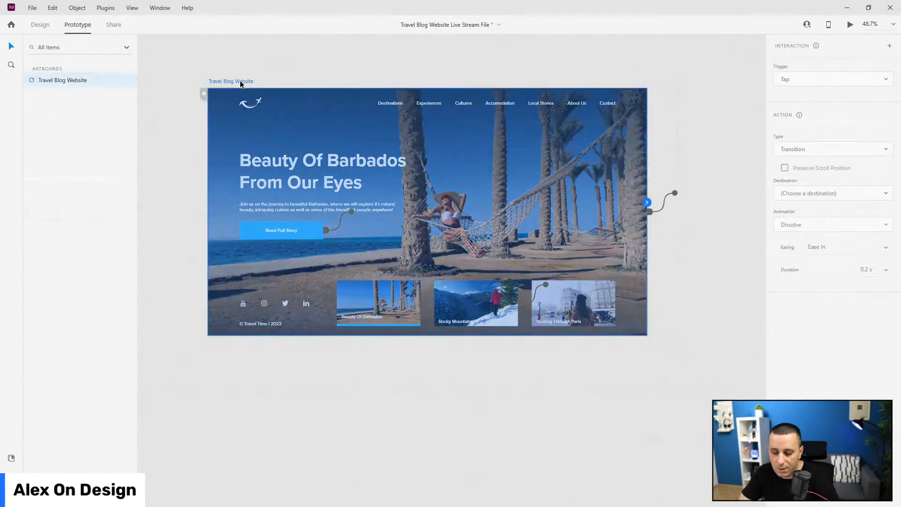
pyautogui.hotkey('ctrl', 'Return')
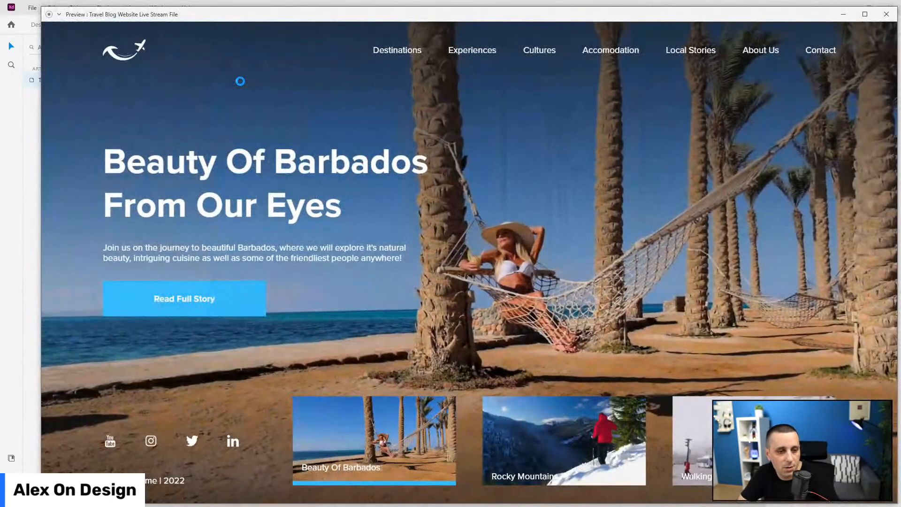
pyautogui.doubleClick(371, 17)
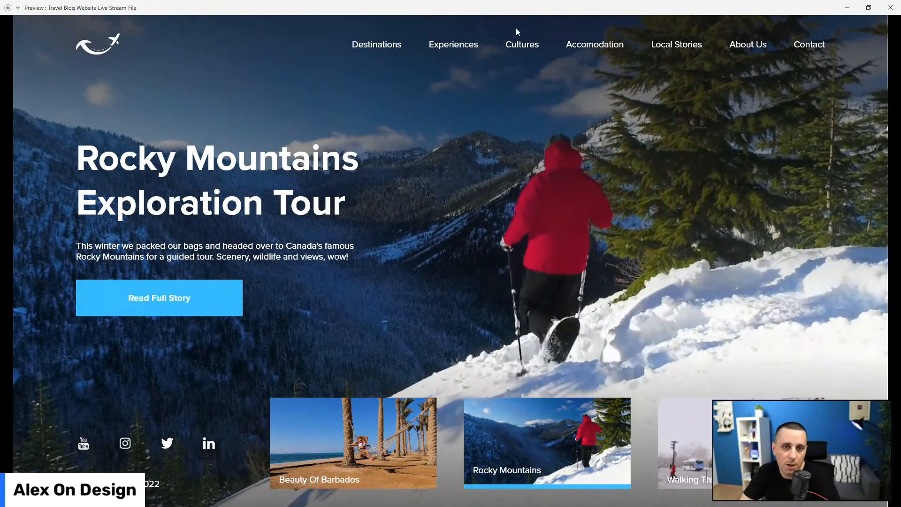
pyautogui.click(399, 448)
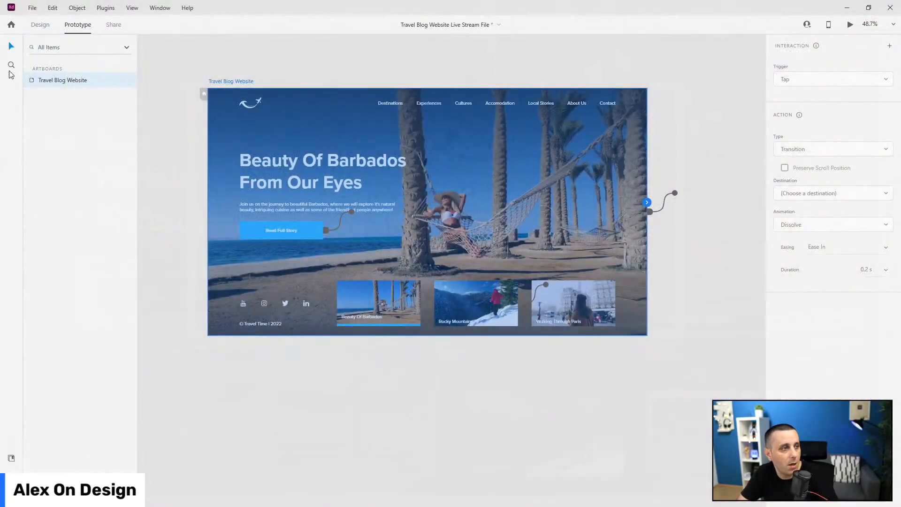
# Step: In the rocky mountains state, make the Rocky Mountains video auto-animate to the paris state at End of Playback, and collapse the component's layers
pyautogui.click(314, 196)
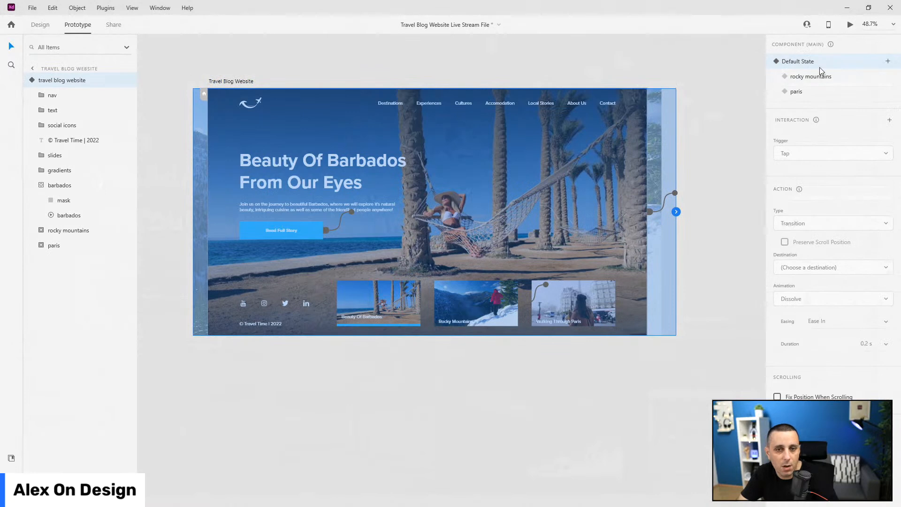
pyautogui.click(54, 186)
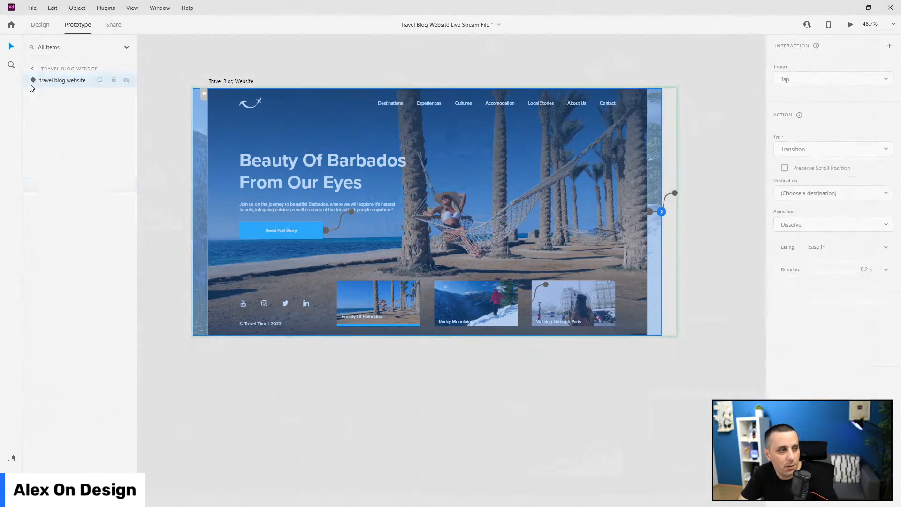
pyautogui.click(34, 83)
pyautogui.click(820, 83)
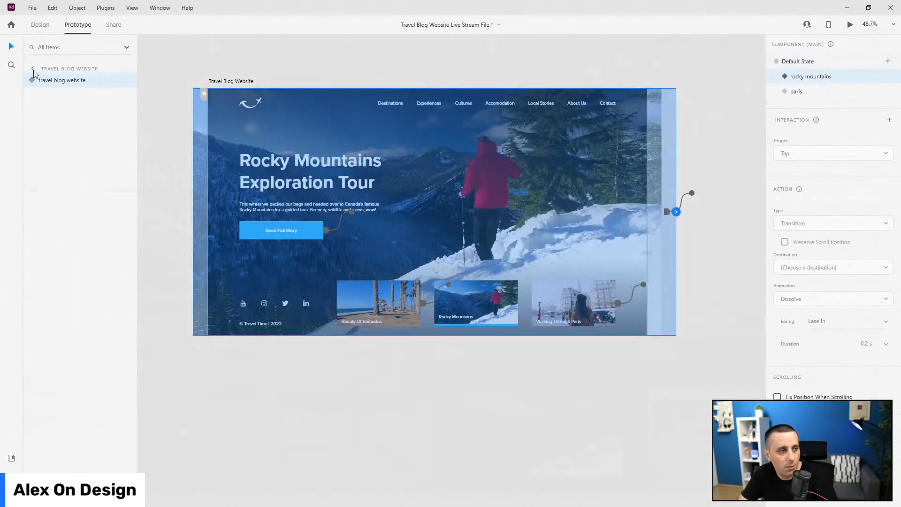
pyautogui.click(32, 81)
pyautogui.click(41, 205)
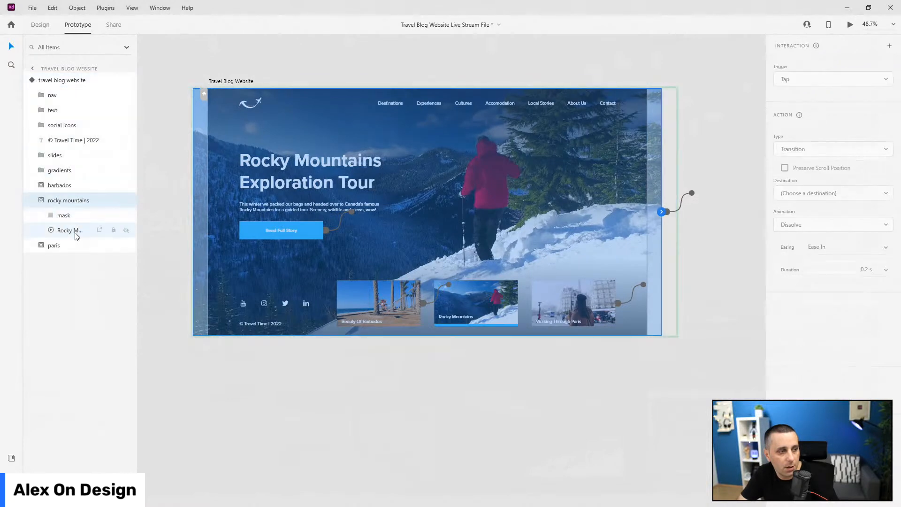
pyautogui.click(71, 230)
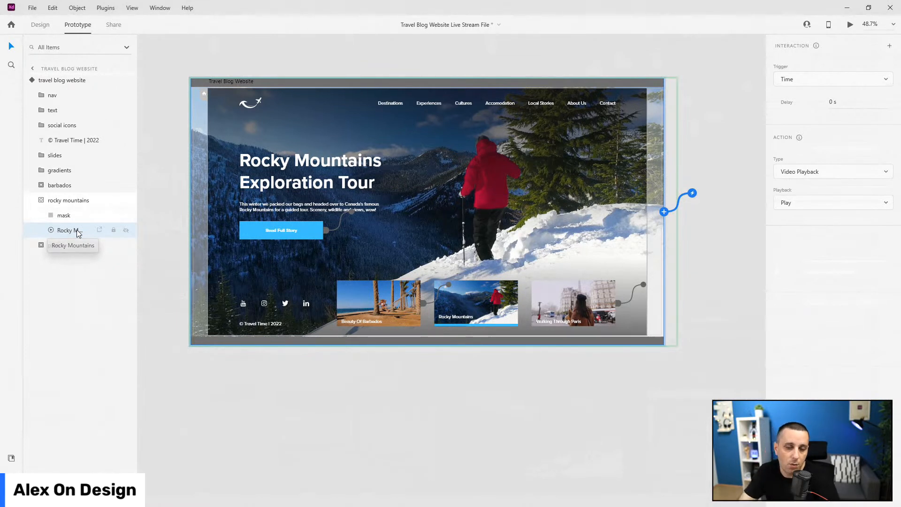
pyautogui.click(664, 213)
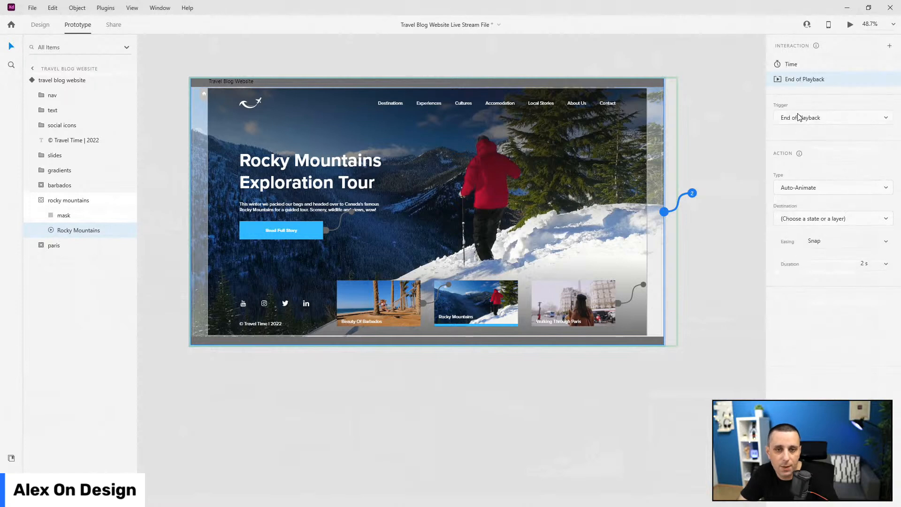
pyautogui.click(809, 221)
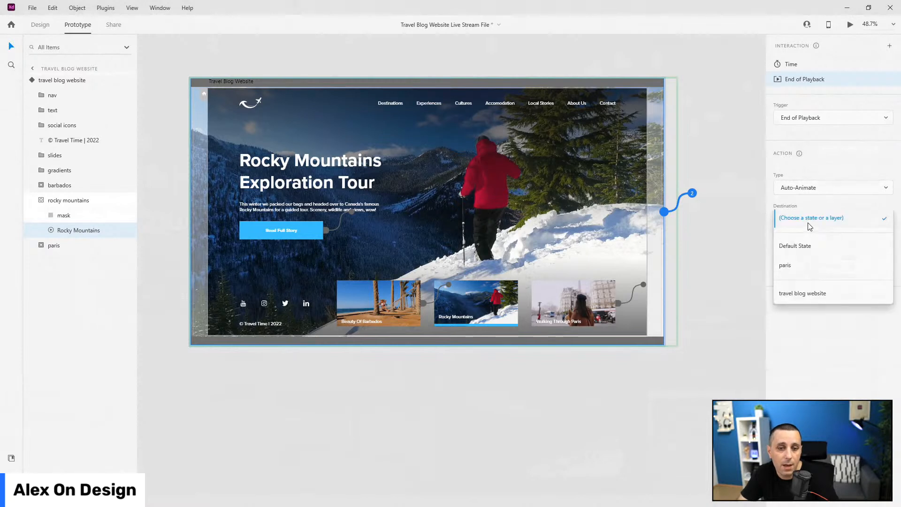
pyautogui.click(797, 268)
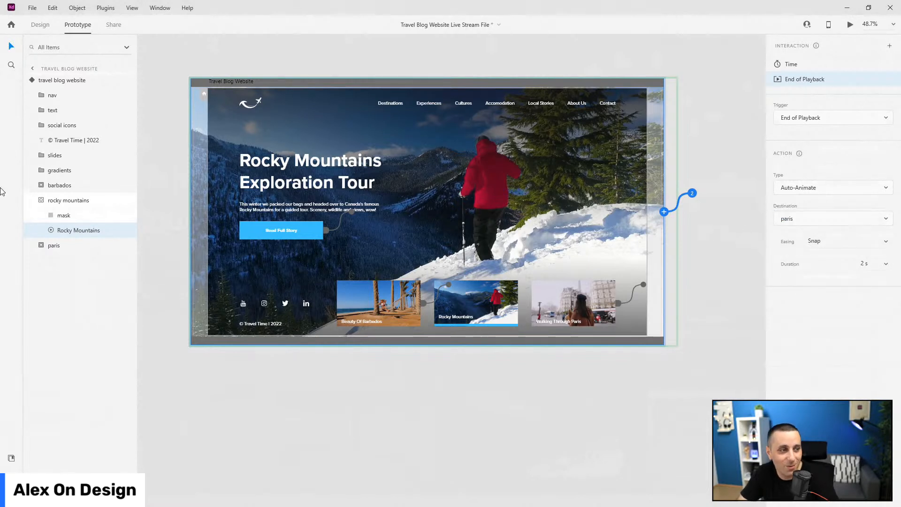
pyautogui.click(39, 200)
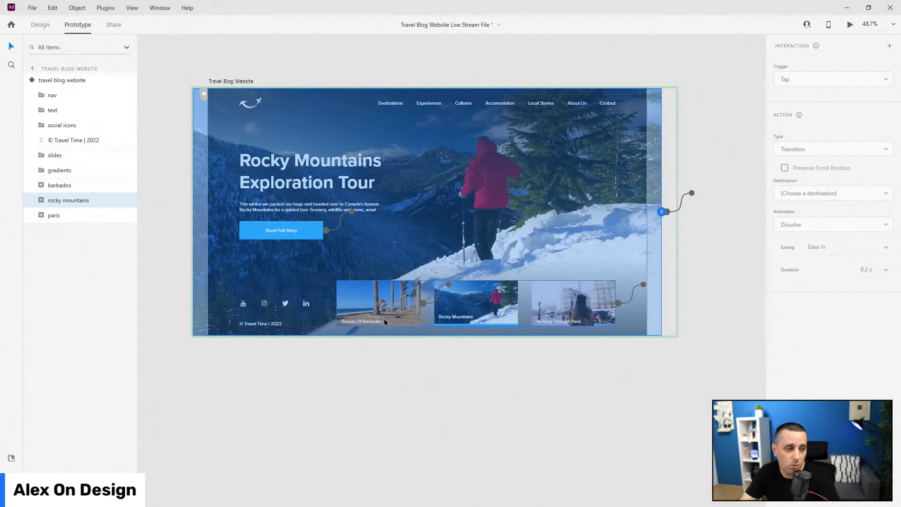
pyautogui.click(27, 79)
# Step: In the paris state, add an End of Playback interaction to the Paris video that auto-animates to the Default State with Snap easing over 2 s
pyautogui.click(828, 93)
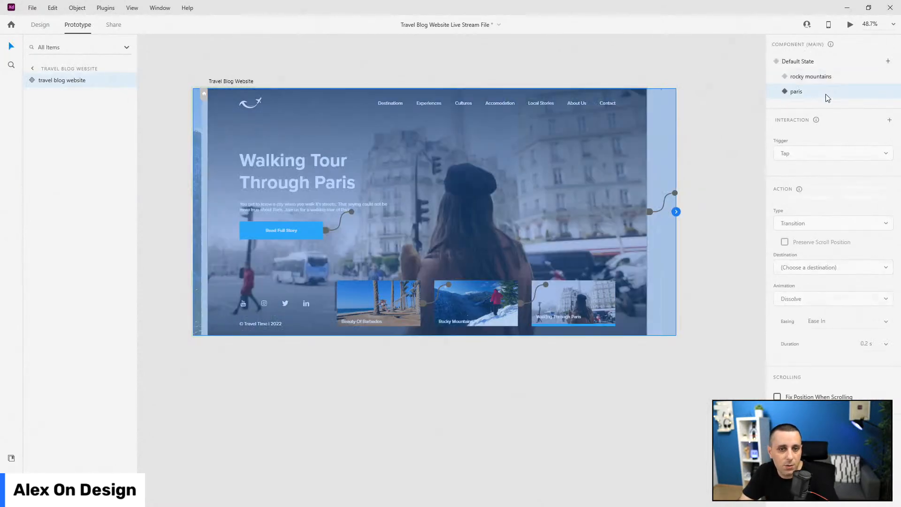
pyautogui.click(32, 81)
pyautogui.click(44, 215)
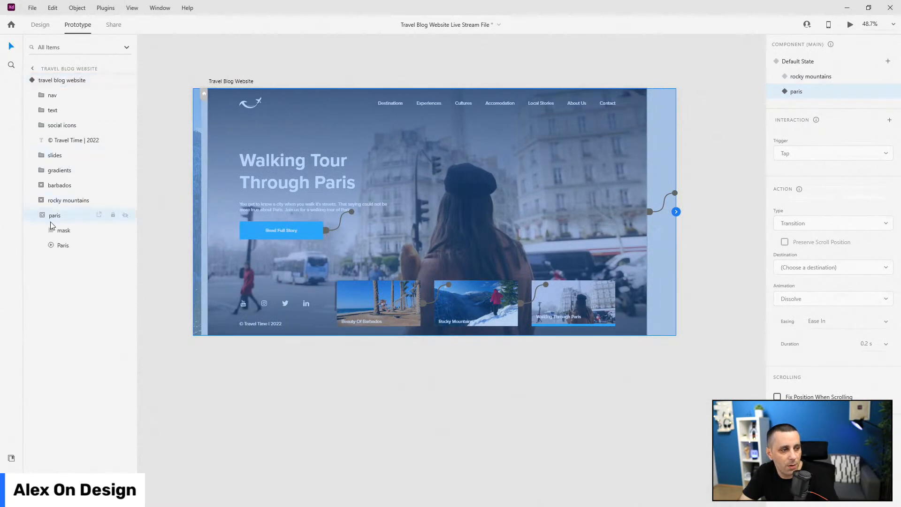
pyautogui.click(63, 244)
pyautogui.click(647, 212)
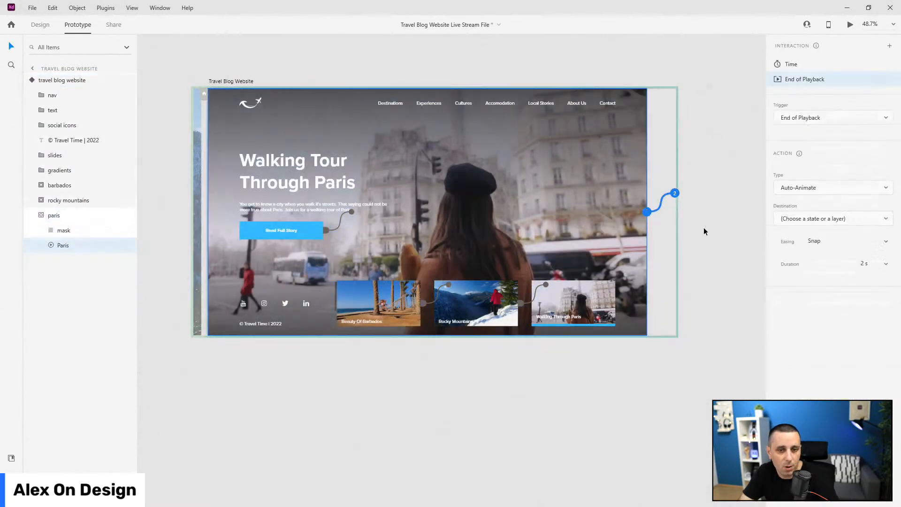
pyautogui.click(827, 217)
pyautogui.click(823, 248)
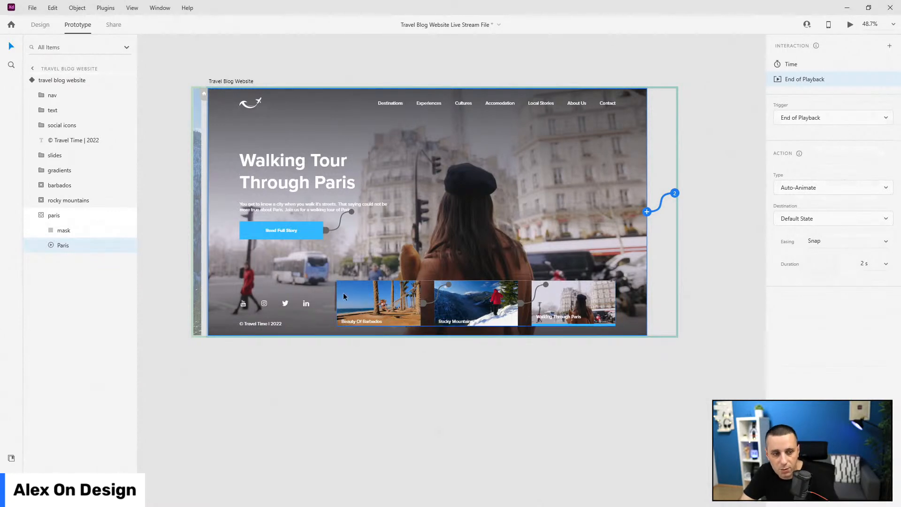
# Step: Collapse the layers, return the component to its Default State, and preview the prototype full screen, switching to the Rocky Mountains slide
pyautogui.press('Escape')
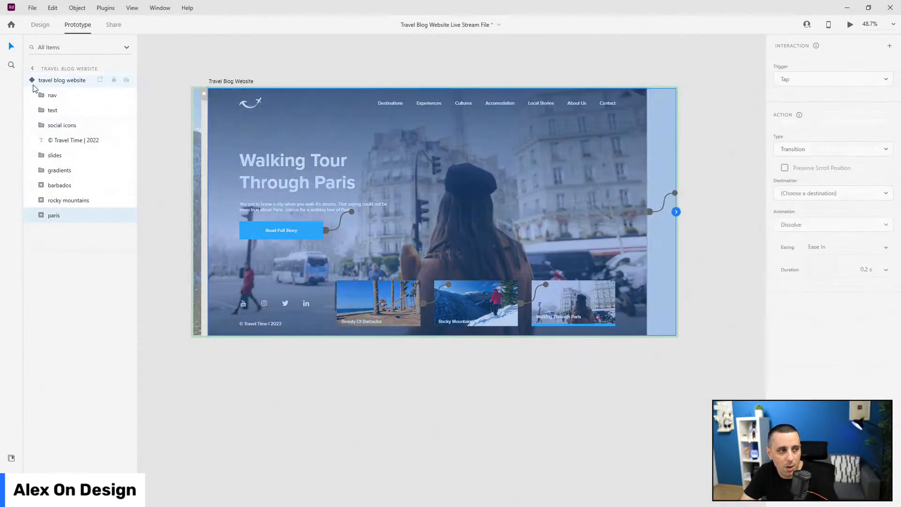
pyautogui.click(805, 68)
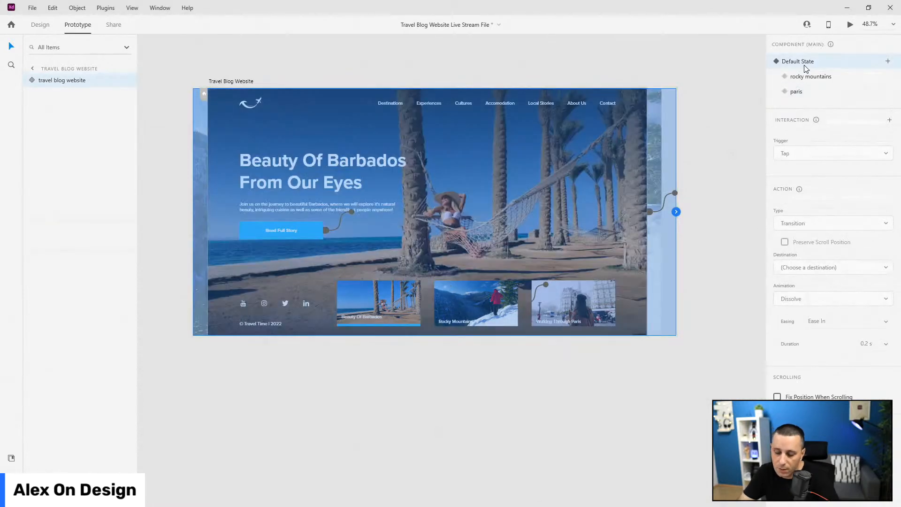
pyautogui.moveTo(900, 54); pyautogui.dragTo(402, 1)
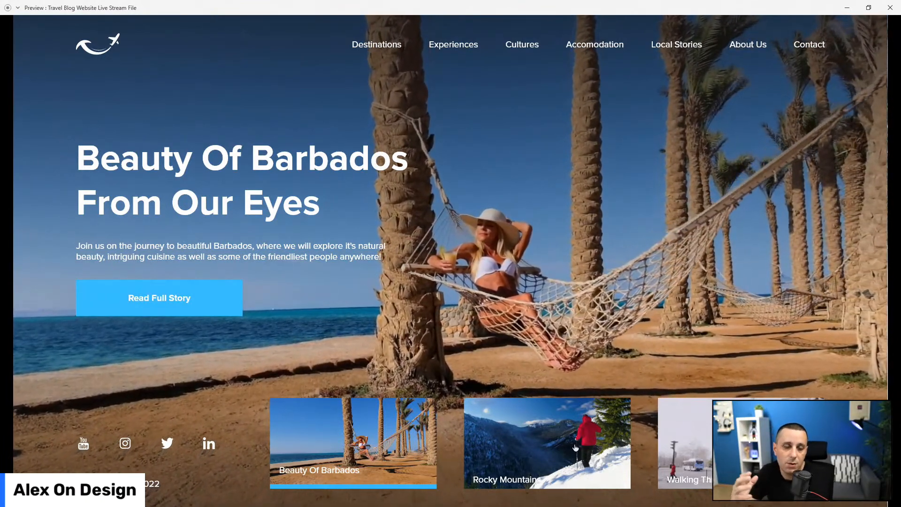
pyautogui.click(575, 447)
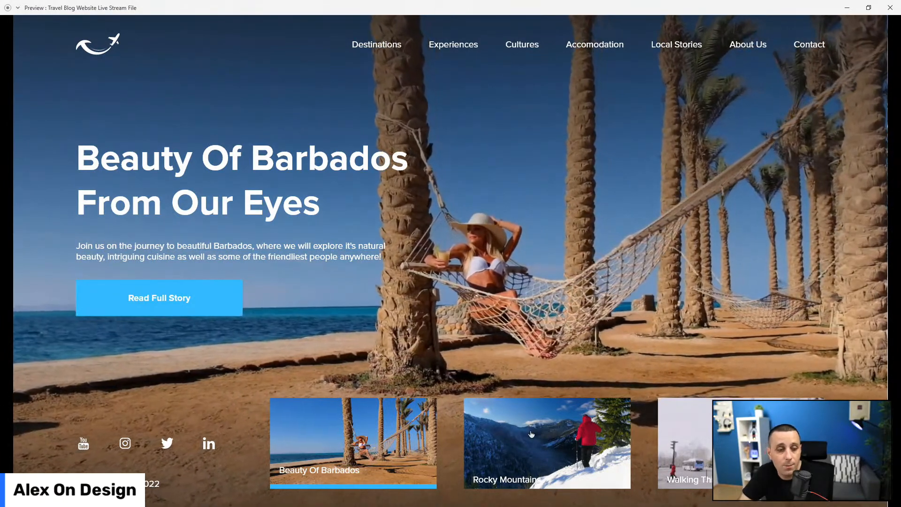
pyautogui.click(531, 431)
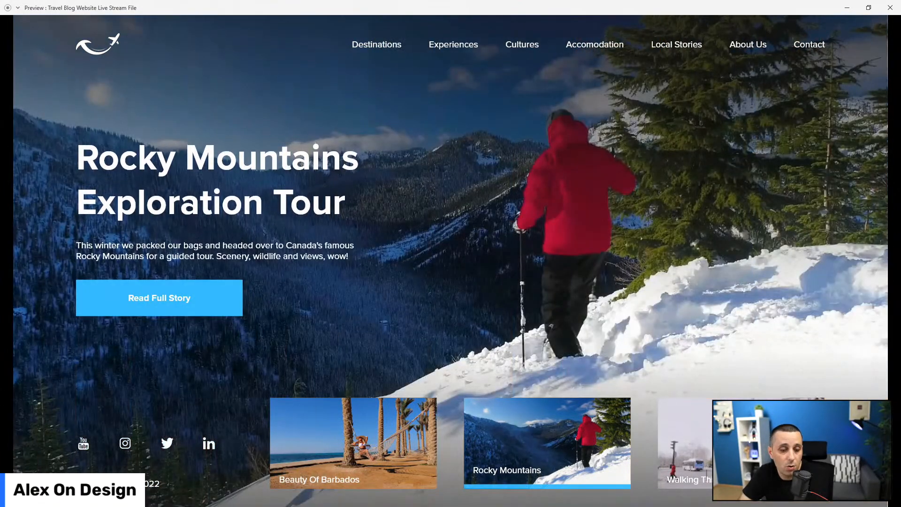